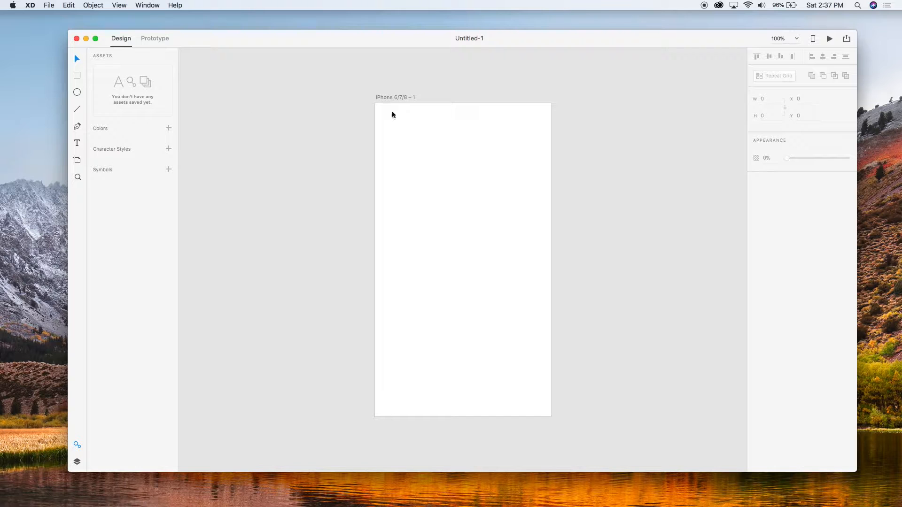
Rename the artboard to "iPhone 6/7/8 – Home".
click(395, 98)
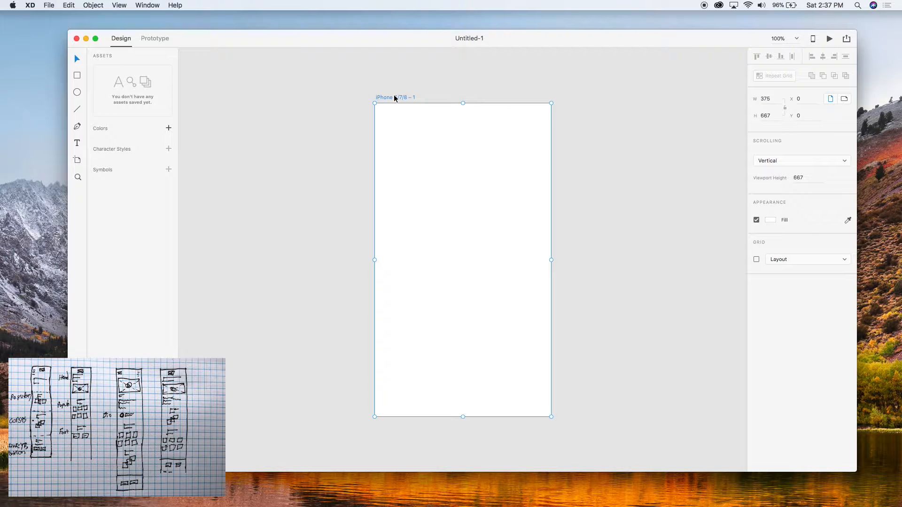
double_click(412, 97)
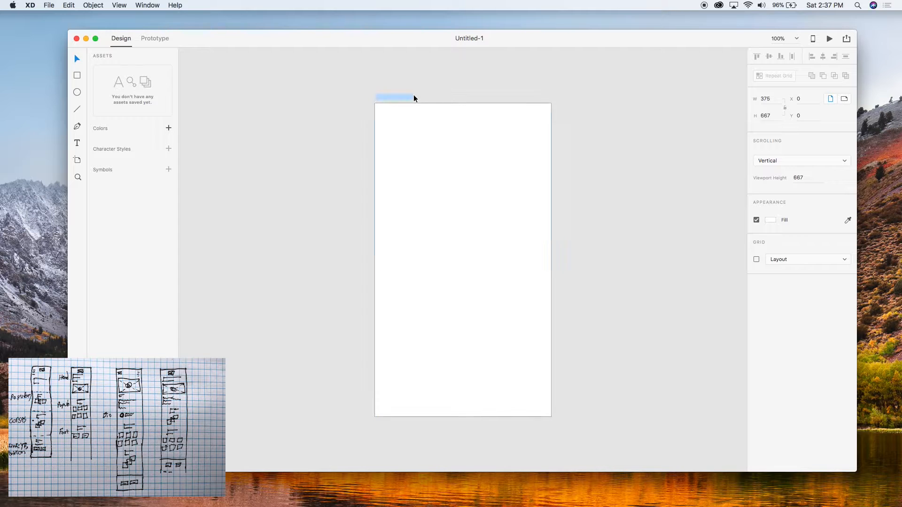
key(Right)
key(BackSpace)
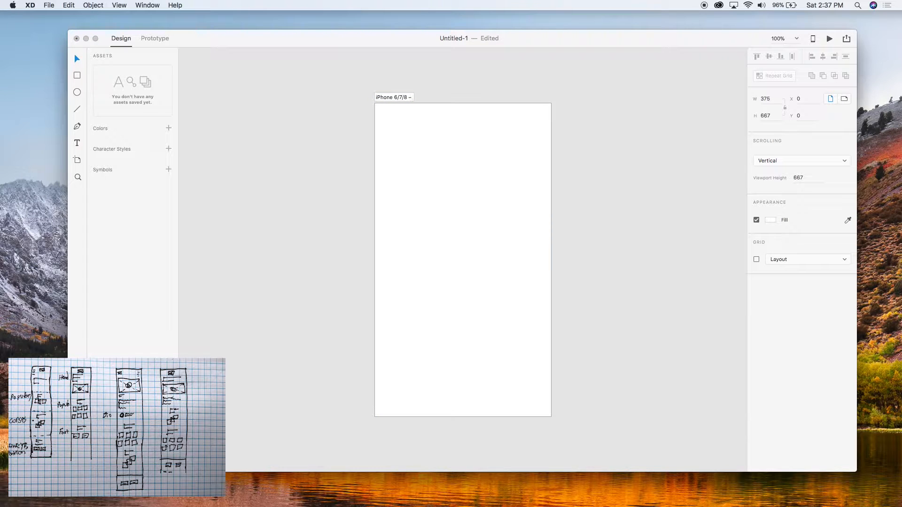
text(Home)
key(Return)
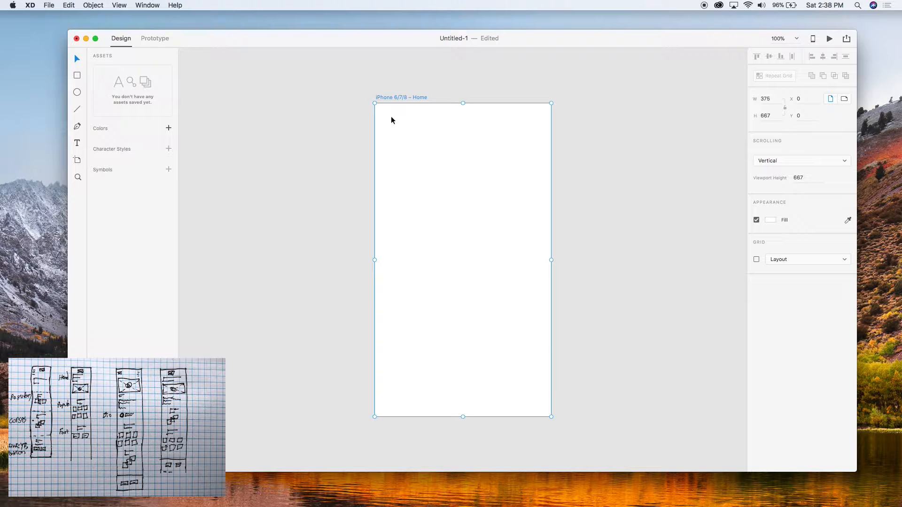
click(317, 123)
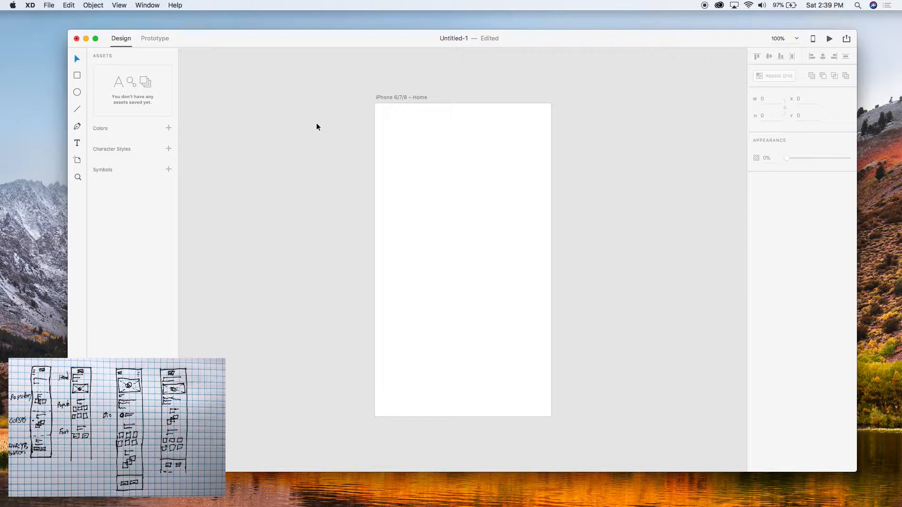
click(380, 97)
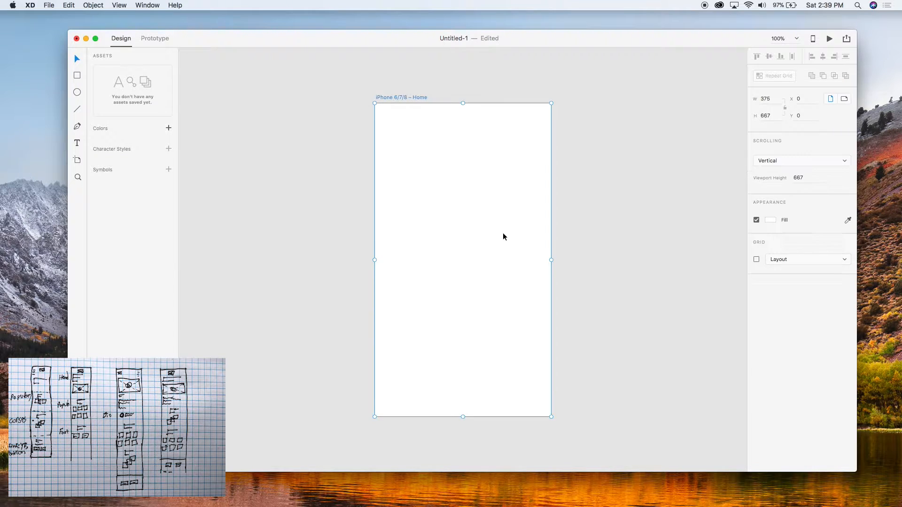
click(636, 221)
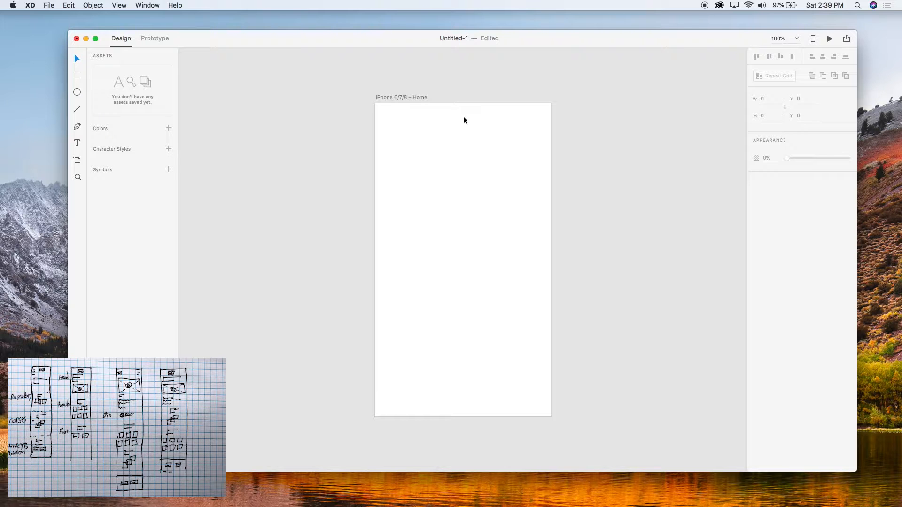
Draw a small borderless rectangle with a black fill near the artboard's top centre as a logo placeholder.
key(r)
drag(463, 119, 480, 125)
click(757, 209)
click(769, 193)
drag(697, 195, 585, 262)
click(593, 259)
key(Escape)
Save the Home artboard's black and white colors to the assets.
click(392, 98)
click(168, 128)
click(248, 138)
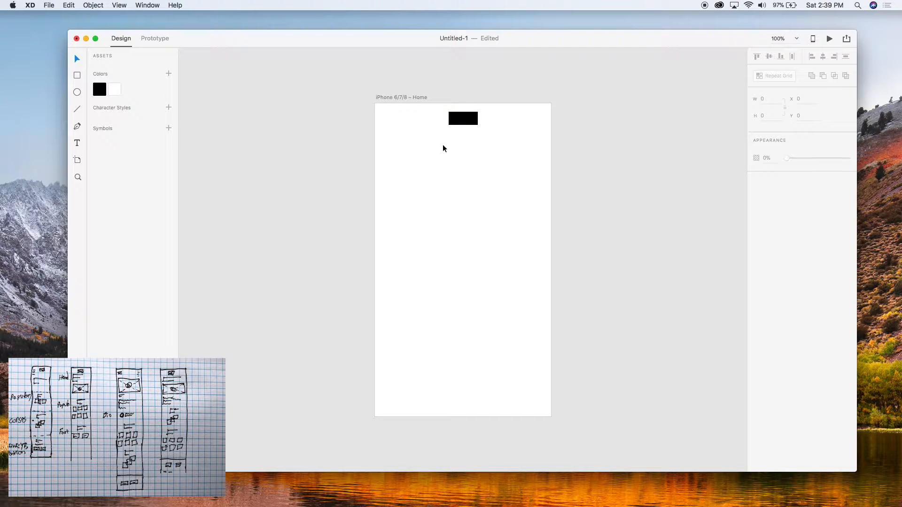
Draw a borderless black rectangle about 375 by 199 below the small one, spanning the artboard's full width at Y 64.
key(r)
drag(382, 133, 550, 205)
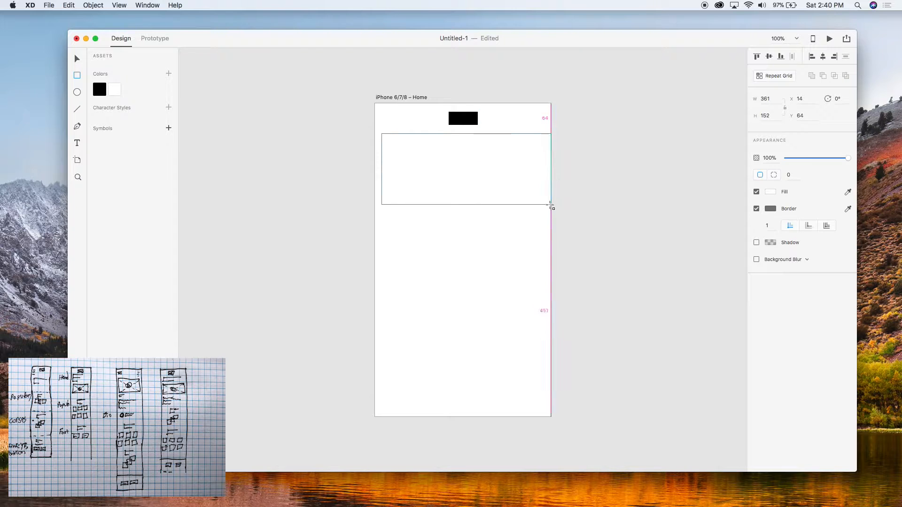
drag(381, 169, 374, 169)
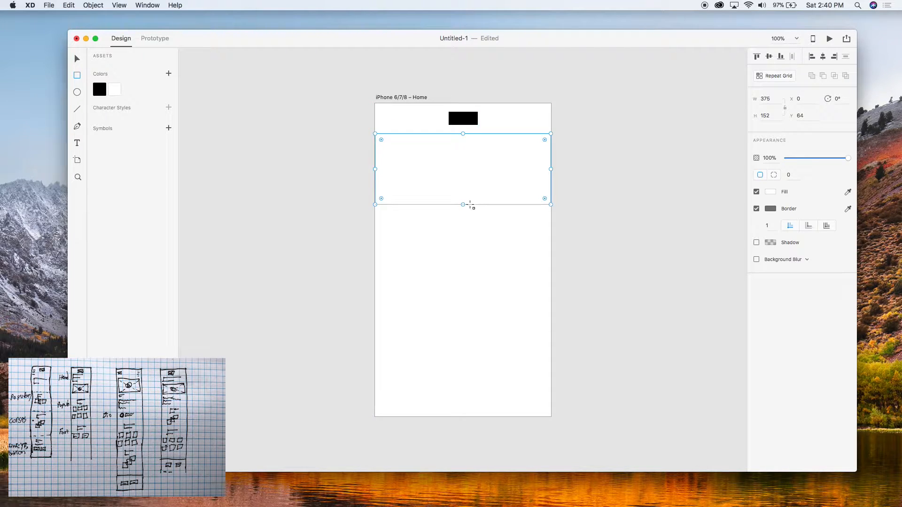
drag(463, 204, 461, 227)
click(756, 209)
click(100, 89)
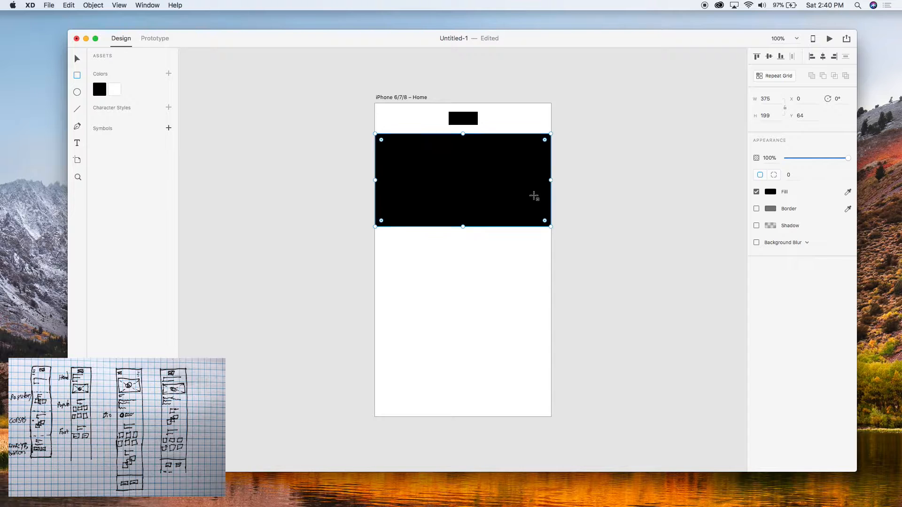
Nudge the large black rectangle rightward to X 15 to create a side margin.
key(v)
click(581, 195)
click(481, 202)
key(shift+Right)
key(shift+Right)
key(Left)
key(Left)
key(Left)
key(Left)
key(Left)
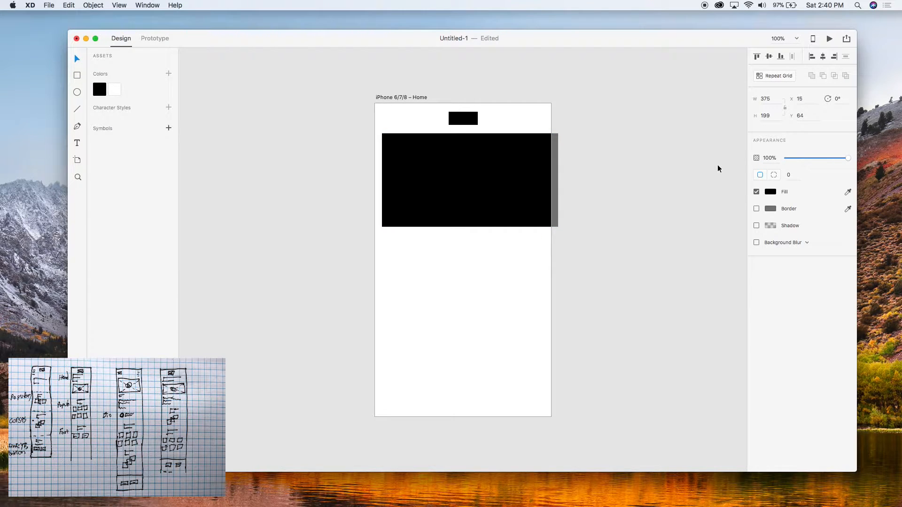
Set the large black rectangle's width to 345 and shorten it slightly from its lower edge.
click(769, 99)
text(350)
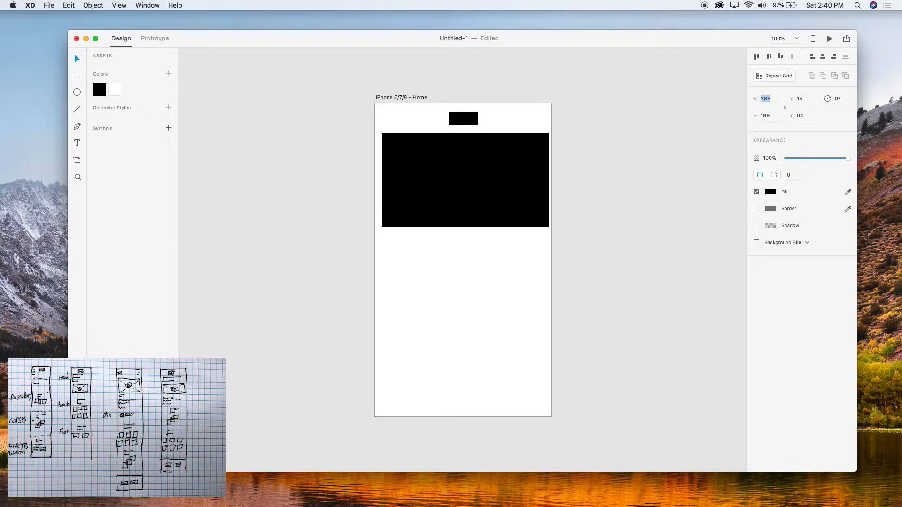
key(Return)
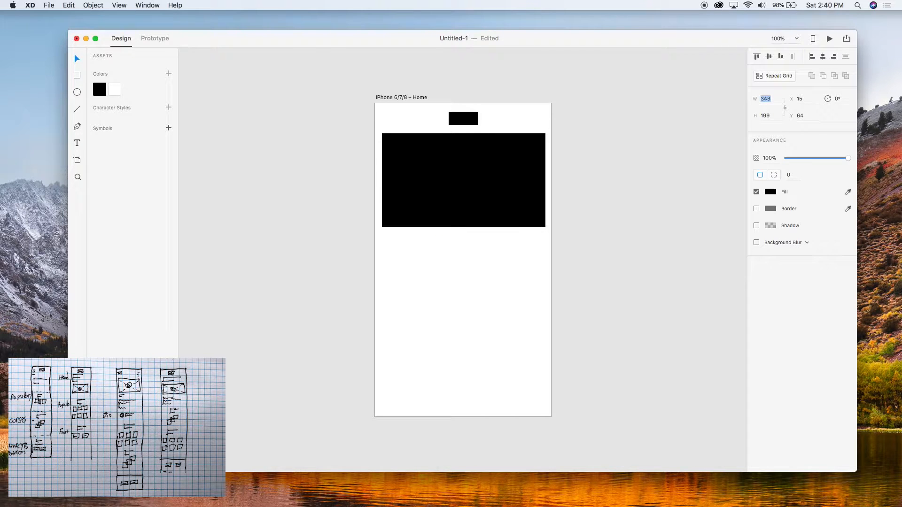
click(644, 234)
click(472, 192)
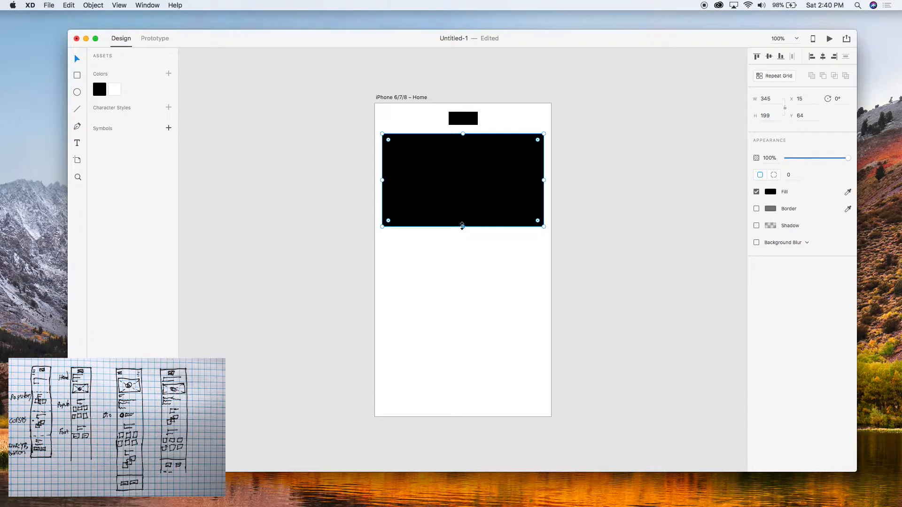
drag(462, 227, 463, 216)
click(582, 213)
Add the text "This is some text about the video above." directly below the large black rectangle.
key(t)
click(381, 226)
text(T)
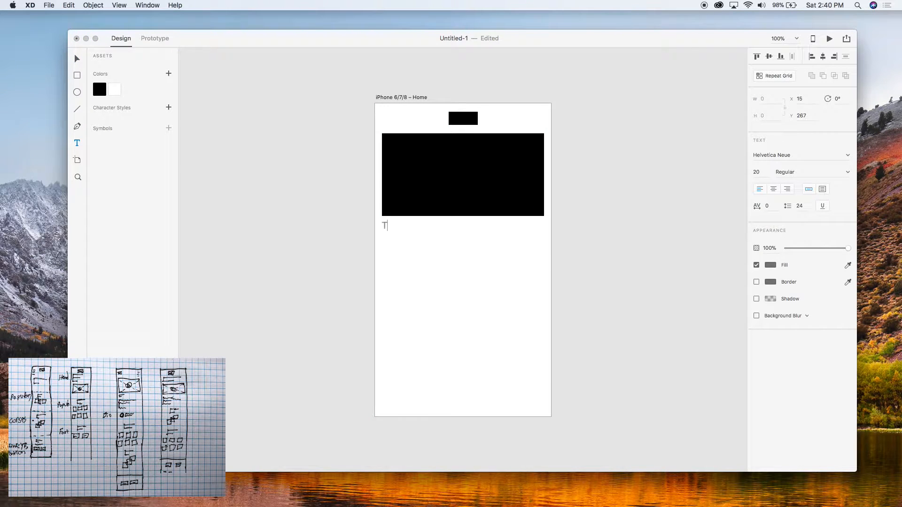
text(his is some text about the )
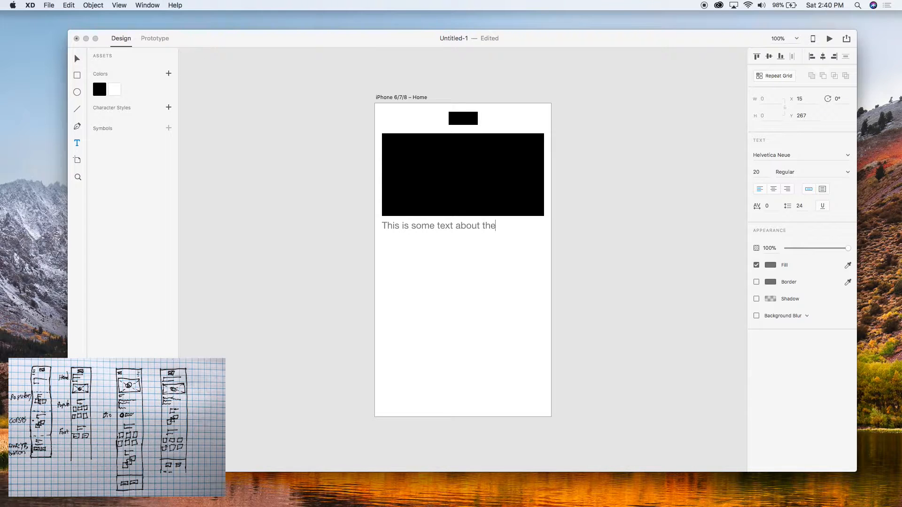
text(video above)
key(super+a)
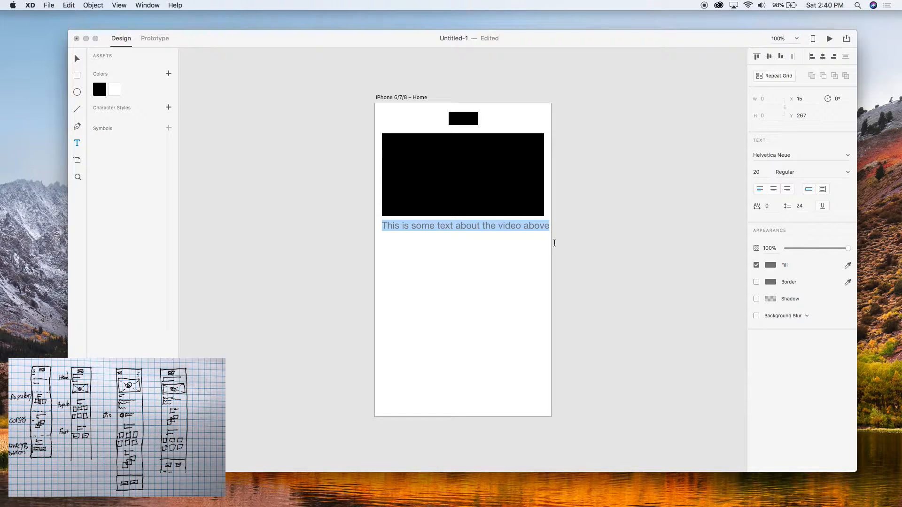
text(.)
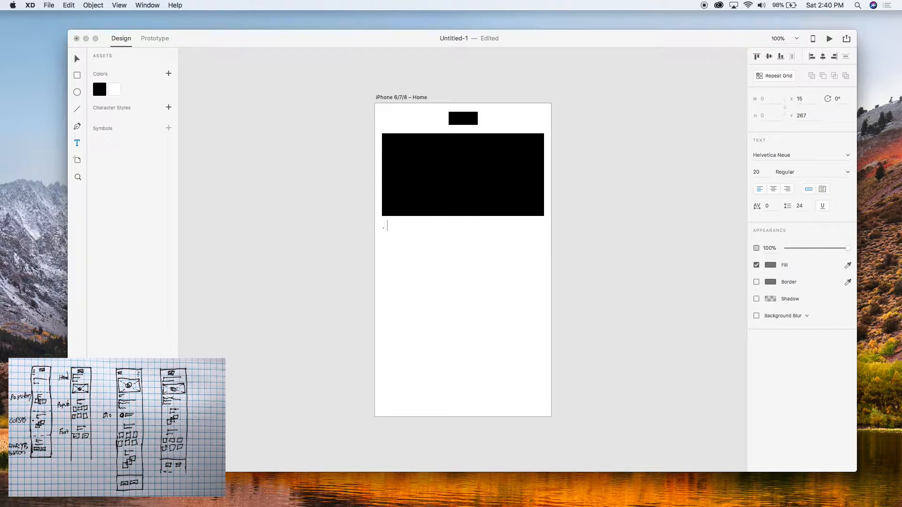
key(super+z)
key(Right)
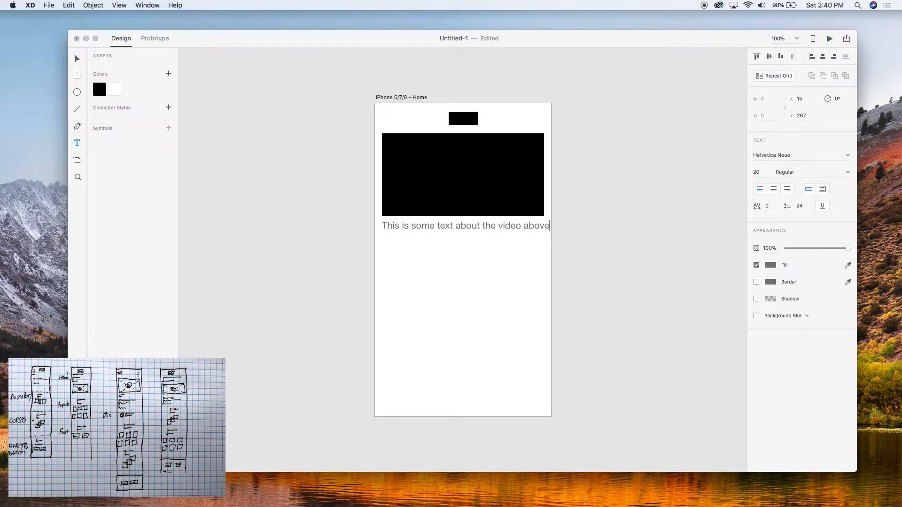
text(.)
Copy the sentence and paste it so the text line contains it three times.
key(super+a)
key(super+c)
key(super+v)
key(super+v)
key(super+v)
Convert the sentence line to area text, narrow it to about 360, and align it with the rectangle's left edge.
click(824, 189)
scroll(651, 272, down, 3)
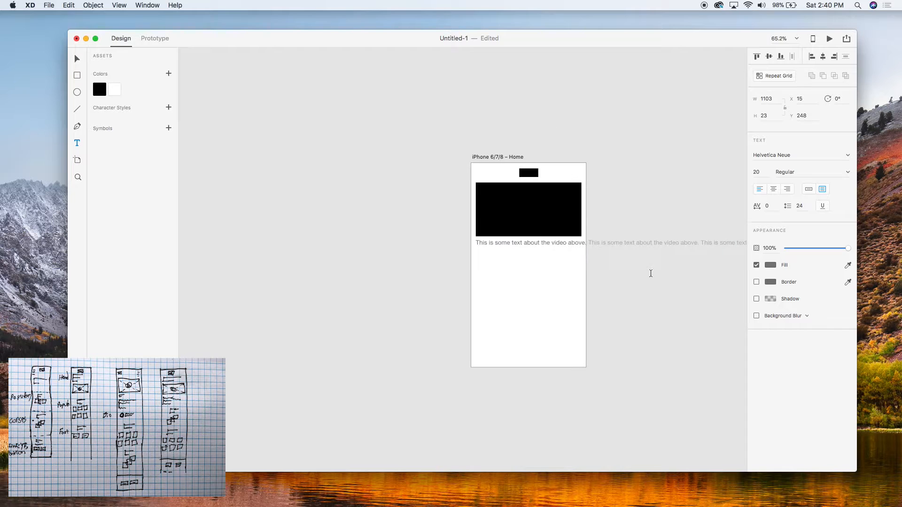
scroll(709, 246, right, 5)
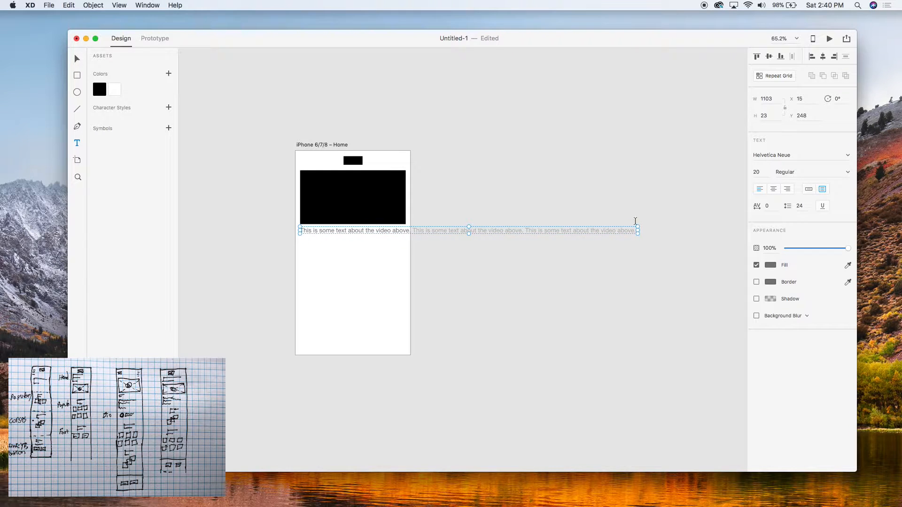
drag(636, 227, 410, 237)
scroll(410, 237, up, 5)
scroll(359, 224, left, 5)
key(Escape)
key(Escape)
drag(359, 233, 357, 235)
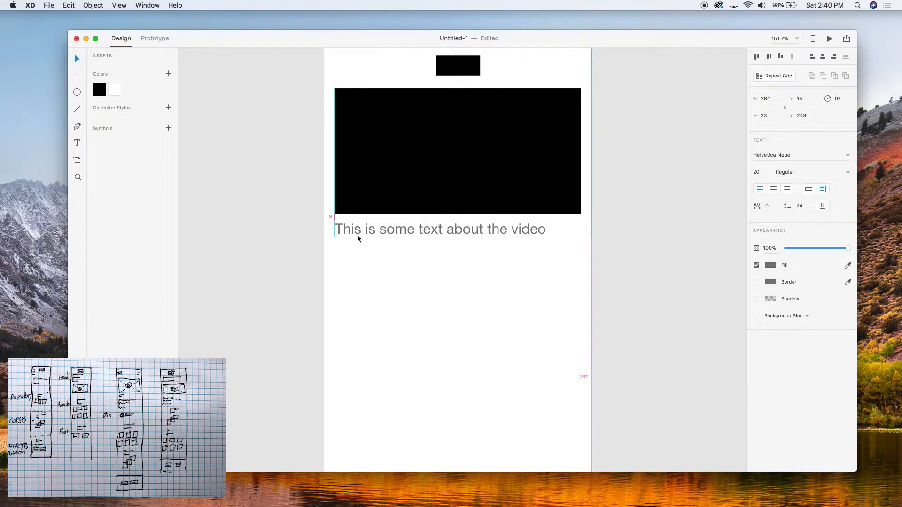
Set the text box's width to 345 to match the black rectangle above it.
click(766, 98)
text(340)
key(Return)
key(Up)
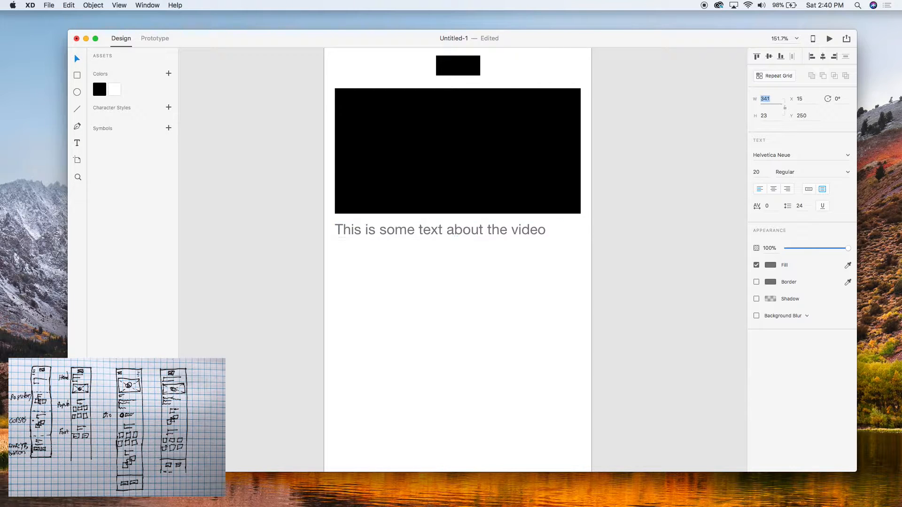
key(Up)
Reduce the description text's font size to 15.
click(757, 172)
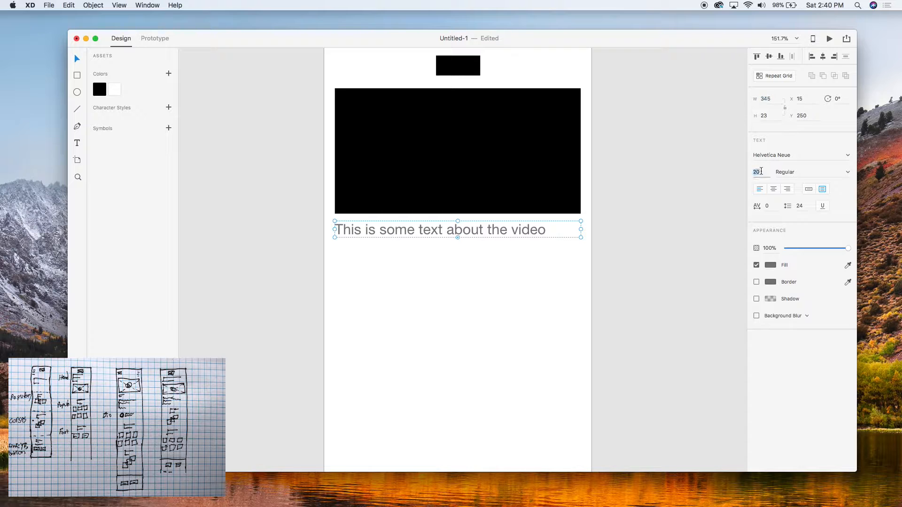
key(Down)
key(Down)
key(Down)
key(Down)
key(Down)
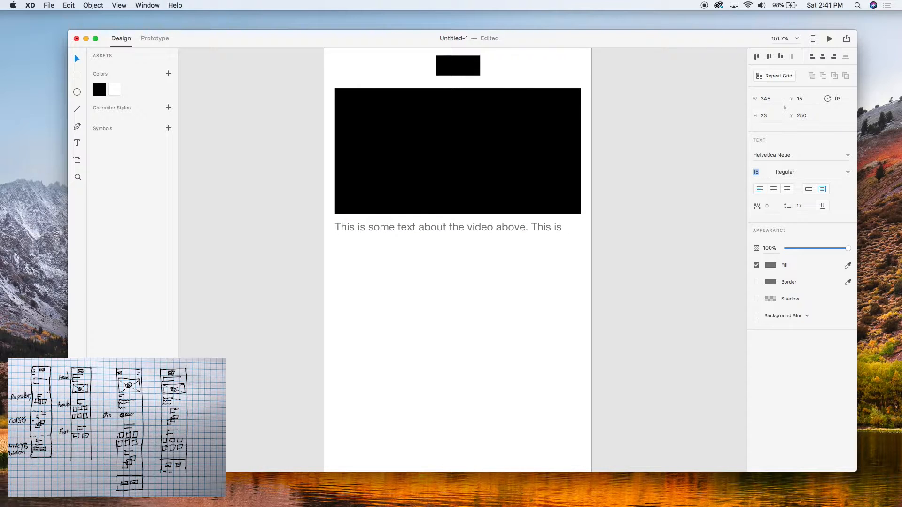
Extend the description text box to a height of about 52 and set its line spacing to 20.
drag(457, 238, 454, 258)
click(805, 208)
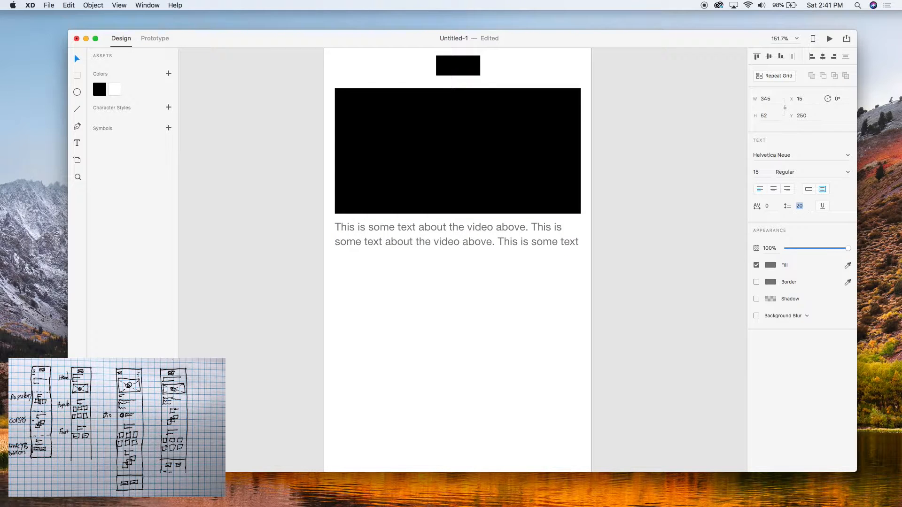
click(449, 242)
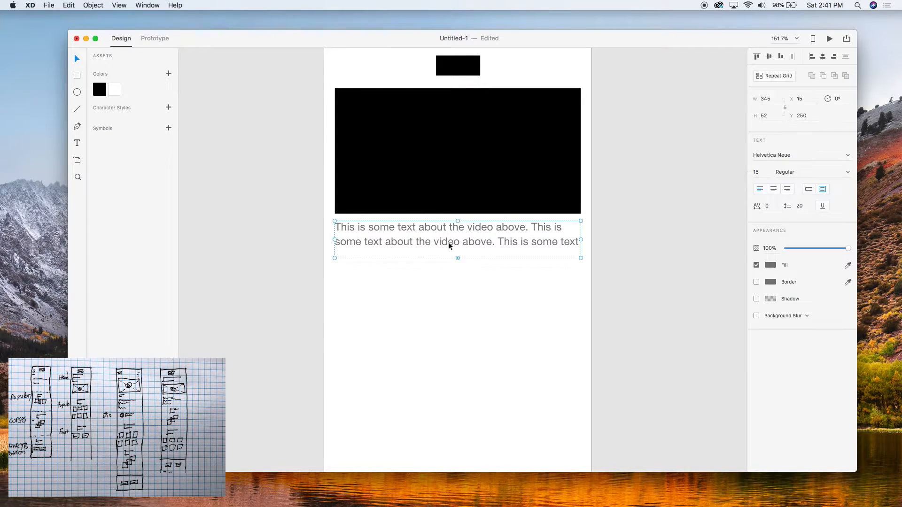
Resize the description text box to about 315 by 58 so all three sentences fit on three lines.
drag(458, 258, 460, 267)
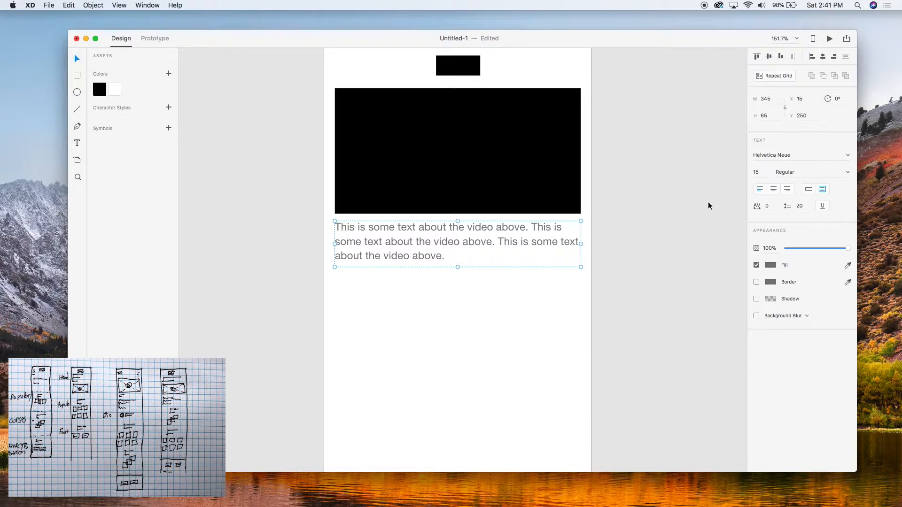
drag(581, 264, 559, 263)
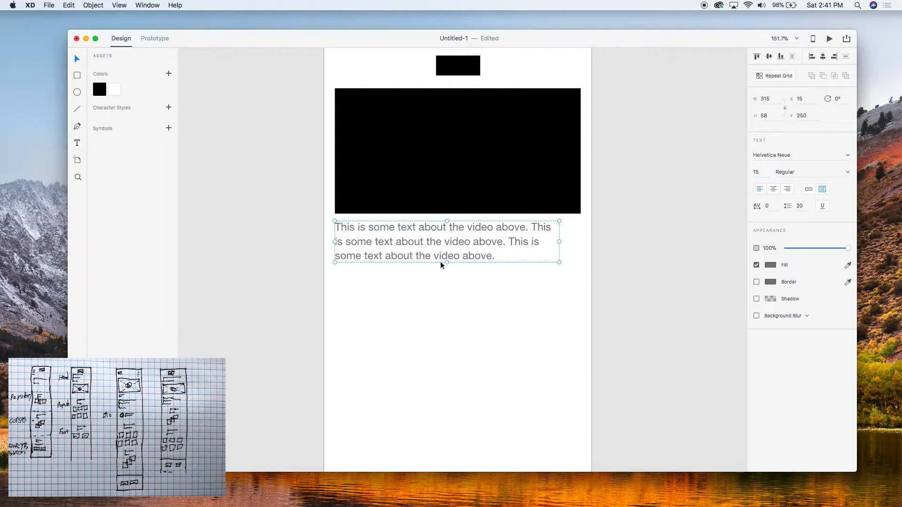
drag(446, 262, 446, 262)
click(441, 305)
Move the large black rectangle and its description text down together by 20 pixels.
scroll(441, 305, down, 5)
scroll(442, 303, down, 3)
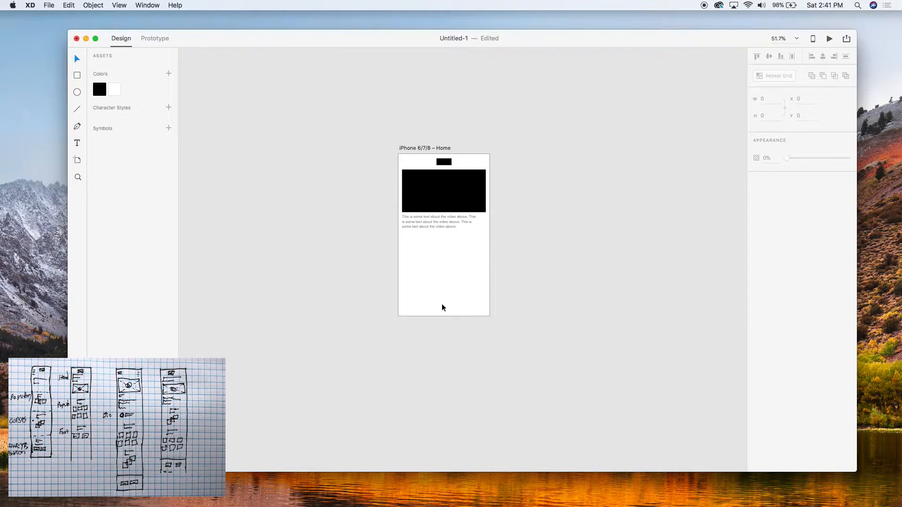
drag(494, 236, 377, 186)
key(shift+Down)
key(shift+Down)
click(392, 292)
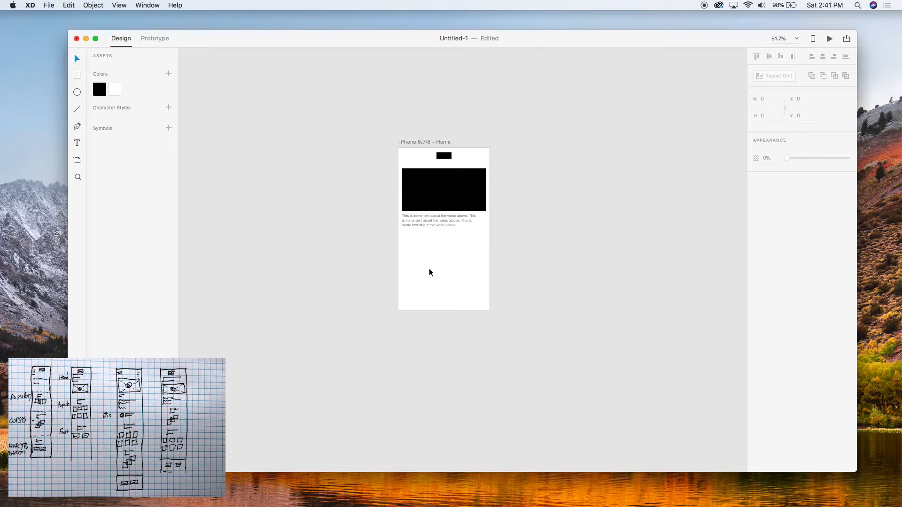
Draw a circle below the description text, size it to 40 by 40, fill it black, and remove its border.
scroll(429, 267, up, 5)
drag(400, 219, 413, 230)
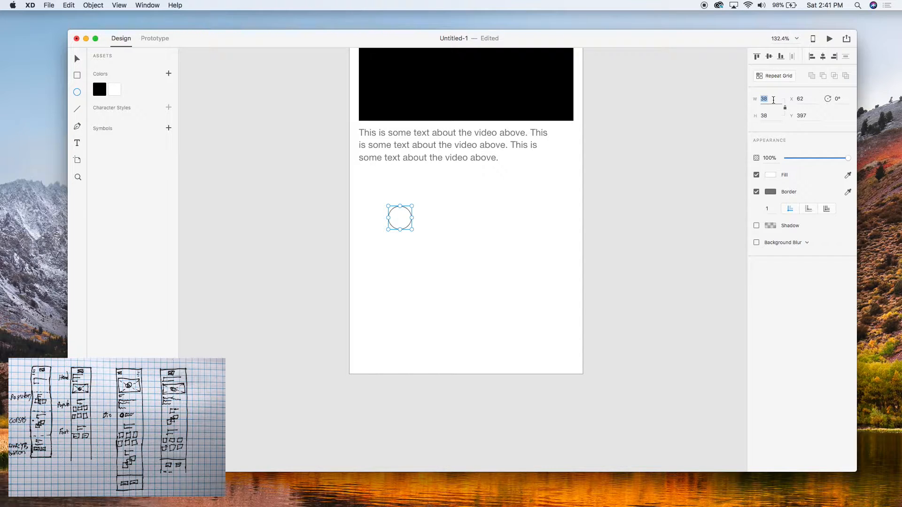
text(40)
key(Return)
click(99, 89)
click(757, 191)
Add a 236 by 60 text box beside the circle that repeats "This is text about the channel." three times.
key(t)
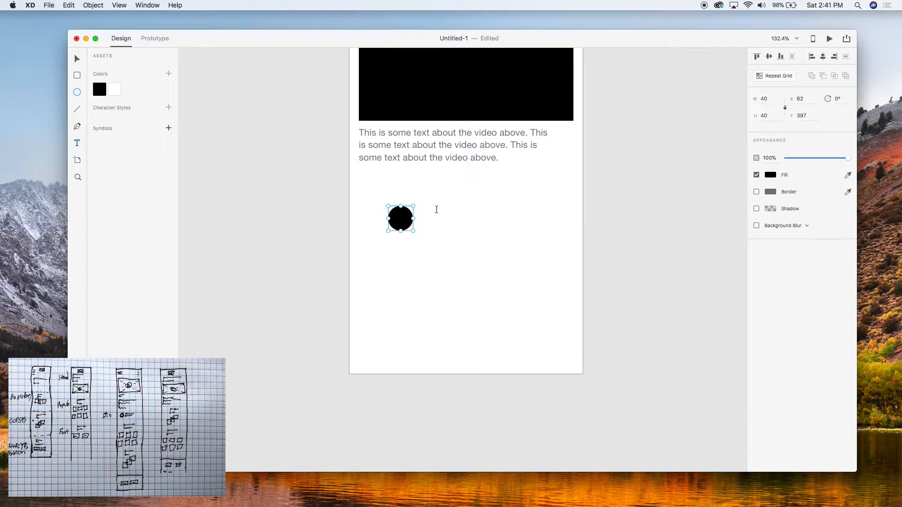
click(436, 210)
text(THis)
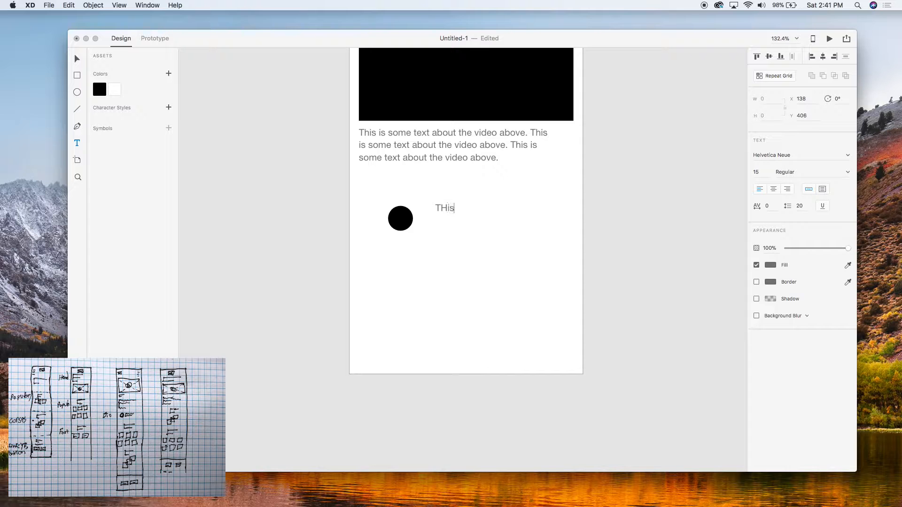
text(his is text anouy th)
key(BackSpace)
key(BackSpace)
key(BackSpace)
key(BackSpace)
text(bout the channel)
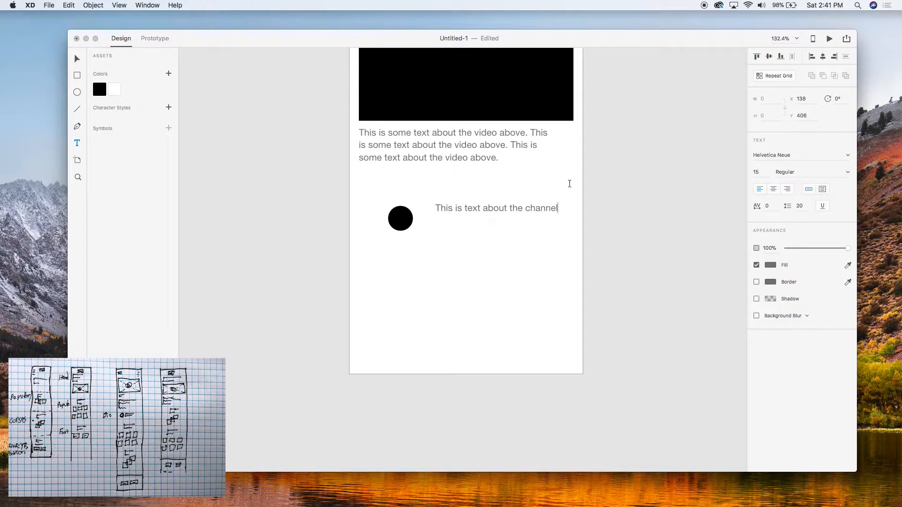
key(super+a)
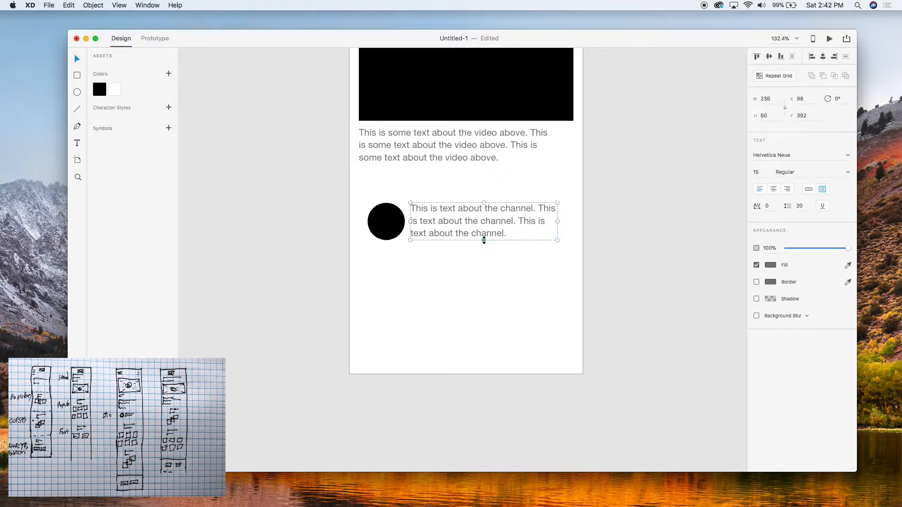
Group the circle with the channel text and move the group lower, centered horizontally on the artboard.
click(529, 296)
drag(529, 294, 359, 187)
key(super+g)
click(380, 195)
drag(469, 217, 472, 221)
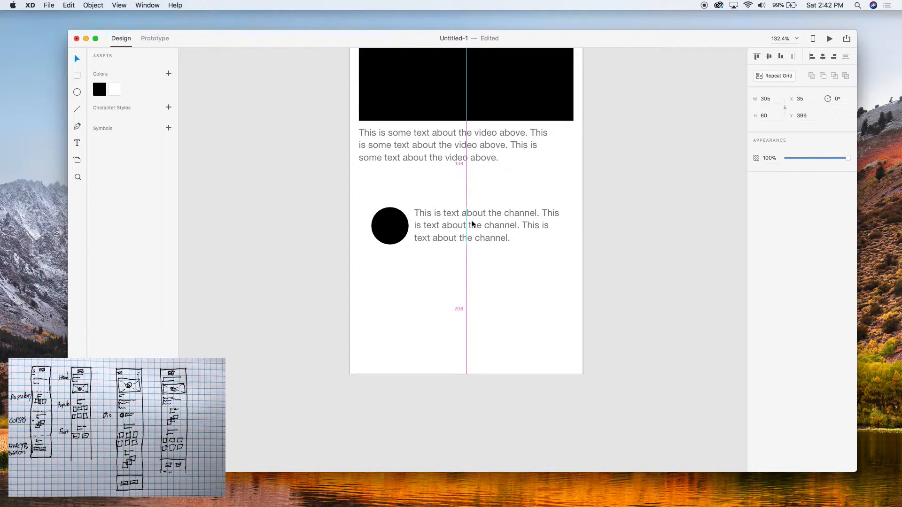
scroll(471, 220, down, 5)
click(543, 270)
scroll(469, 238, up, 5)
drag(462, 213, 464, 262)
click(578, 186)
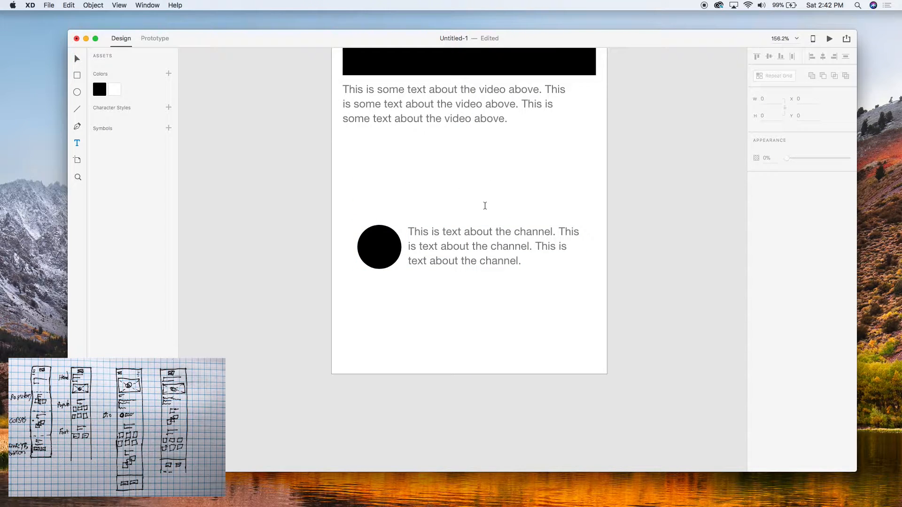
Add a bold heading above the channel text reading "What is" followed by the channel owner's name.
click(462, 201)
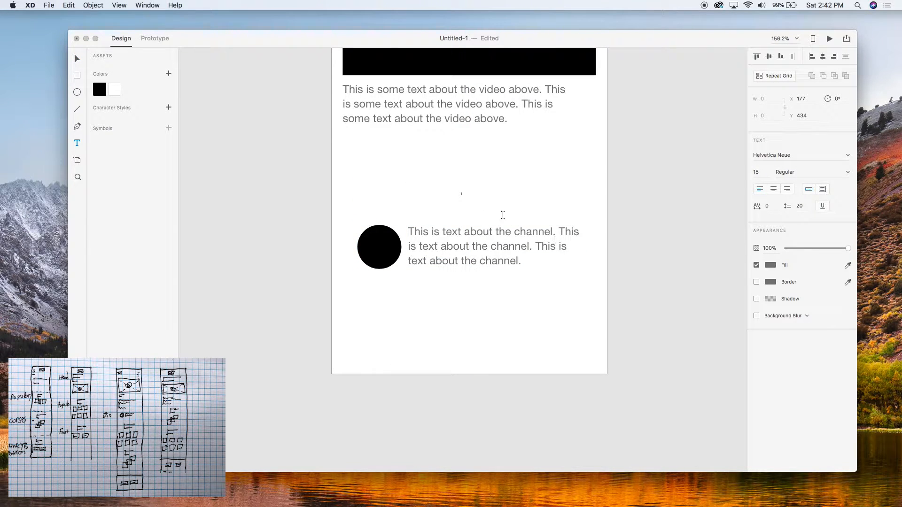
text(What is Zachary R Newton)
click(78, 57)
click(582, 199)
click(795, 169)
text(Bold)
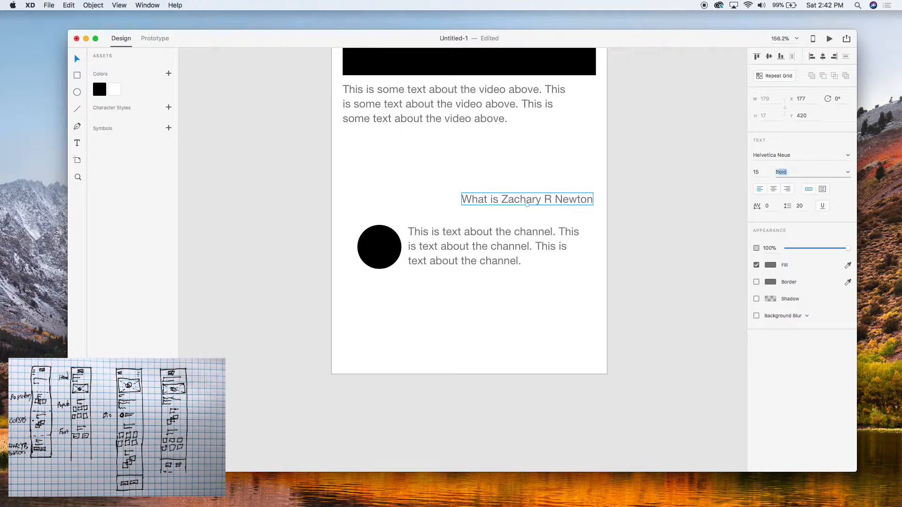
key(Return)
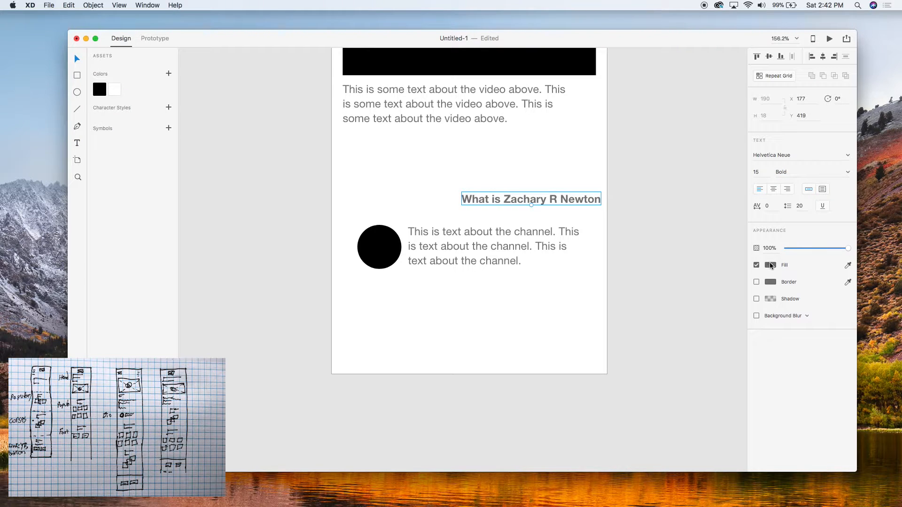
Change the new heading's fill color to black.
click(770, 265)
drag(717, 266, 579, 368)
click(579, 367)
Set the heading's font size to 18 and center it horizontally above the channel text.
drag(530, 196, 461, 196)
click(762, 177)
key(Up)
key(Up)
key(Up)
click(632, 269)
scroll(632, 268, down, 5)
drag(582, 241, 579, 242)
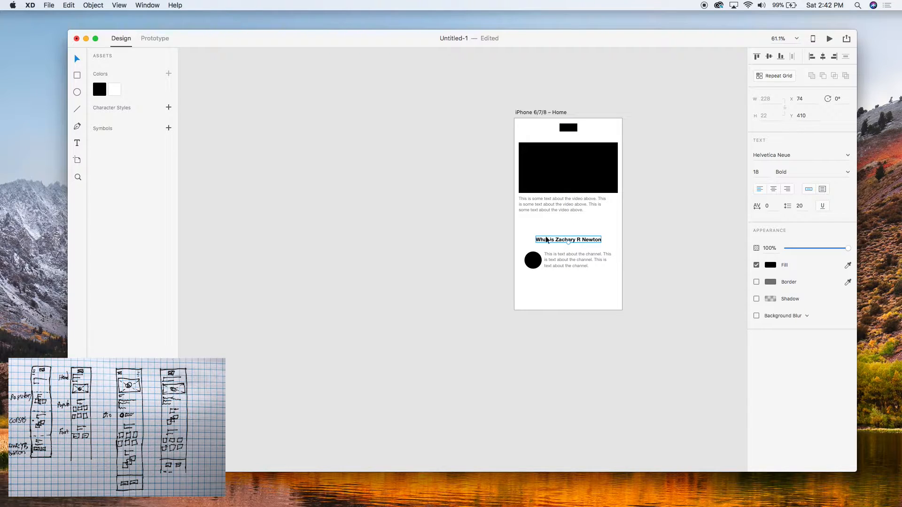
double_click(551, 241)
key(Escape)
scroll(559, 241, up, 1)
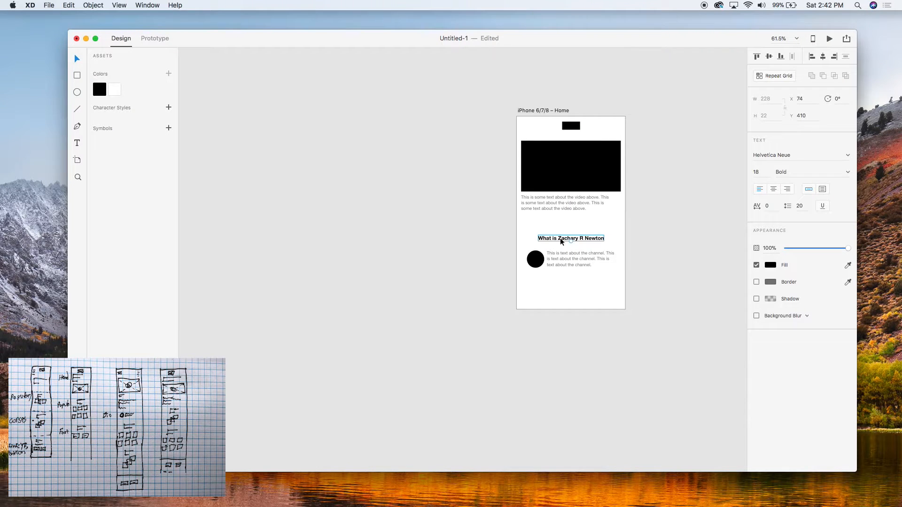
click(485, 256)
scroll(555, 247, up, 5)
double_click(552, 220)
click(551, 221)
key(Escape)
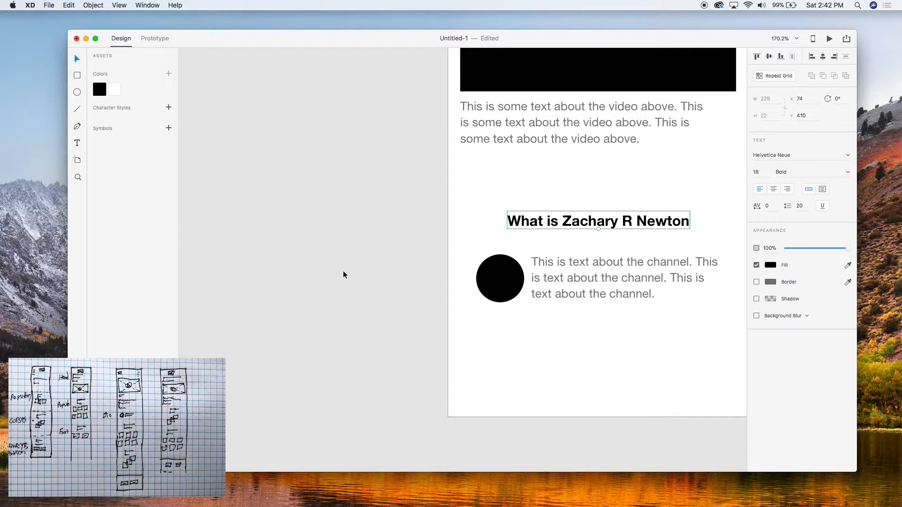
Extend the Home artboard downward to make room for another section below the channel text.
scroll(343, 274, down, 6)
drag(425, 256, 424, 259)
click(452, 328)
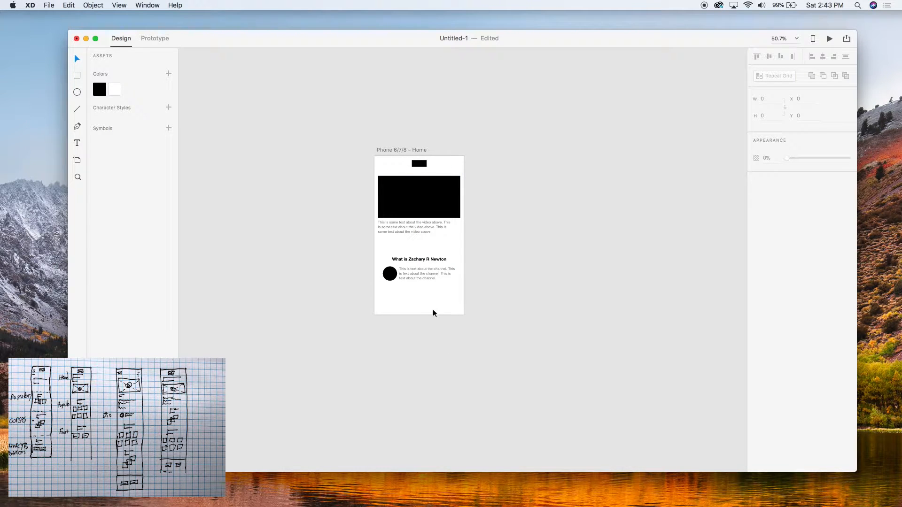
click(414, 310)
click(419, 319)
click(418, 298)
drag(419, 314, 415, 373)
click(518, 326)
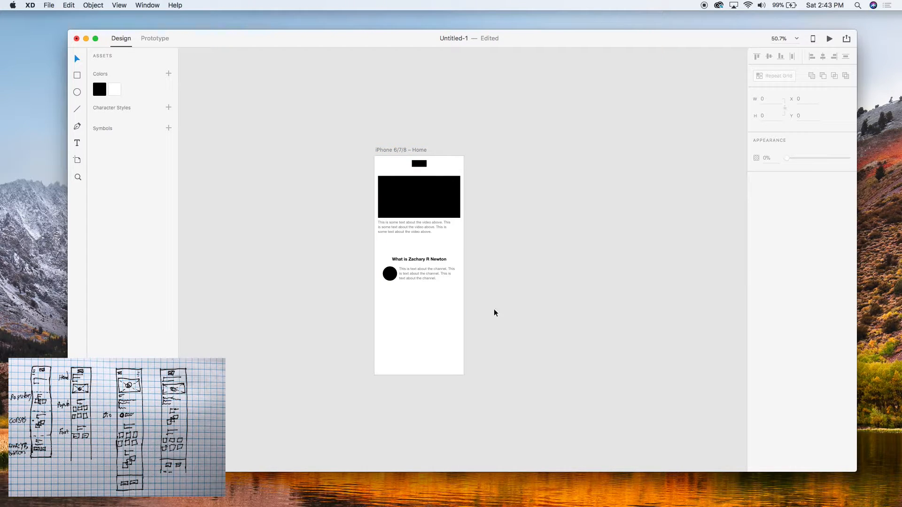
Add the heading "Popular videos" below the channel text in the same bold 18-point black style.
scroll(376, 279, up, 5)
scroll(492, 361, down, 2)
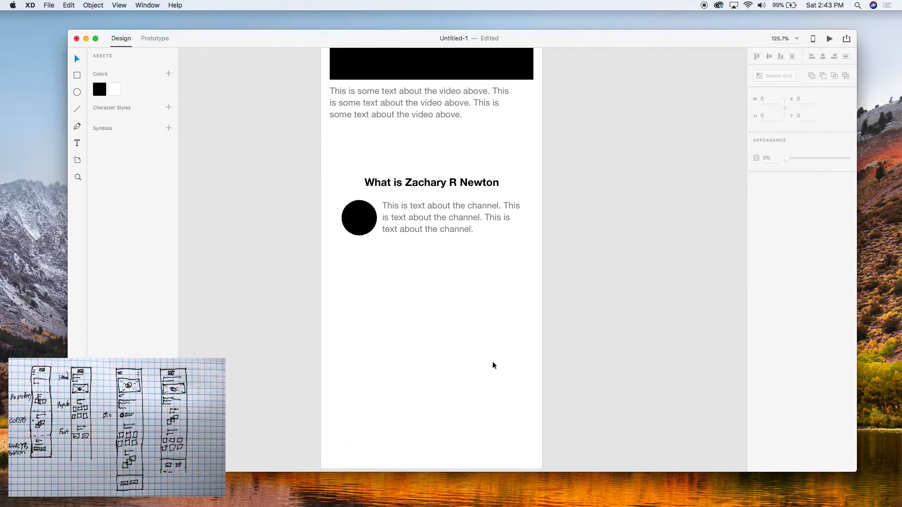
click(432, 264)
text(Pop)
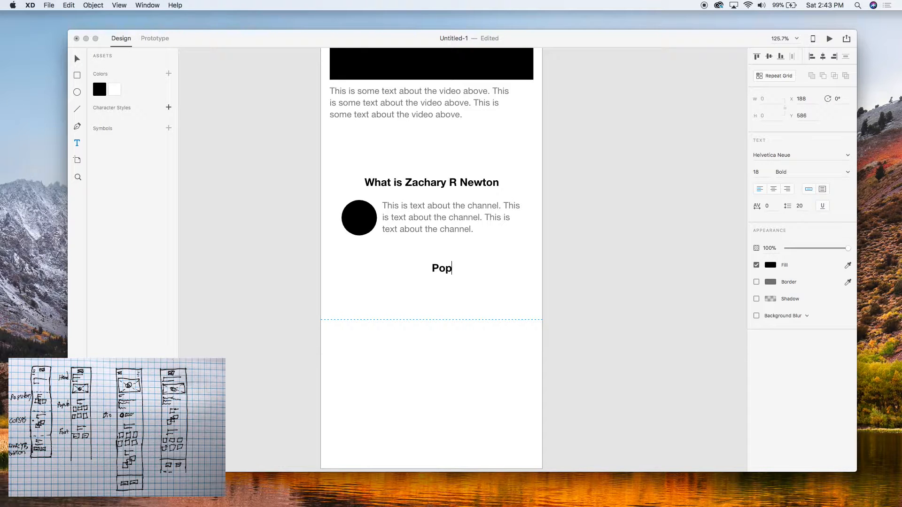
text(ular videos)
click(76, 58)
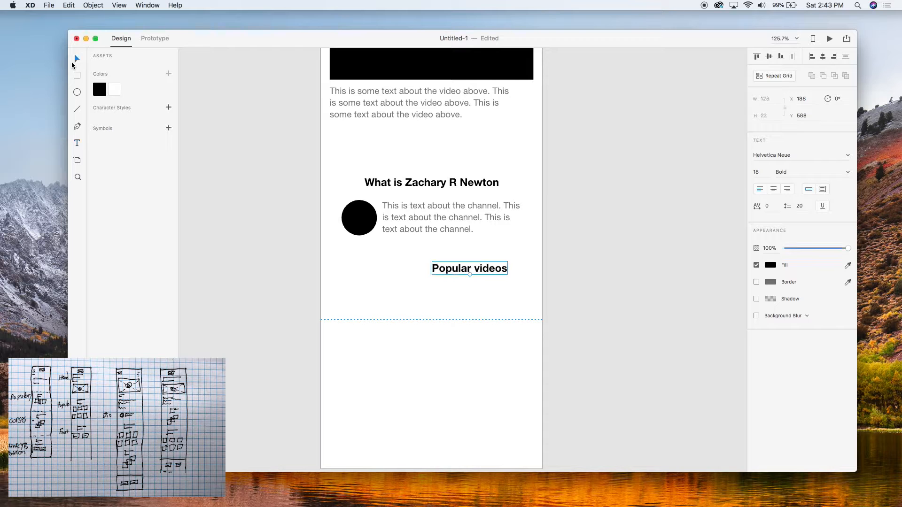
Center-align the Popular videos heading and move it down to the horizontal middle of the artboard.
click(261, 186)
click(458, 272)
drag(458, 271, 418, 286)
click(773, 189)
drag(434, 283, 422, 303)
click(419, 347)
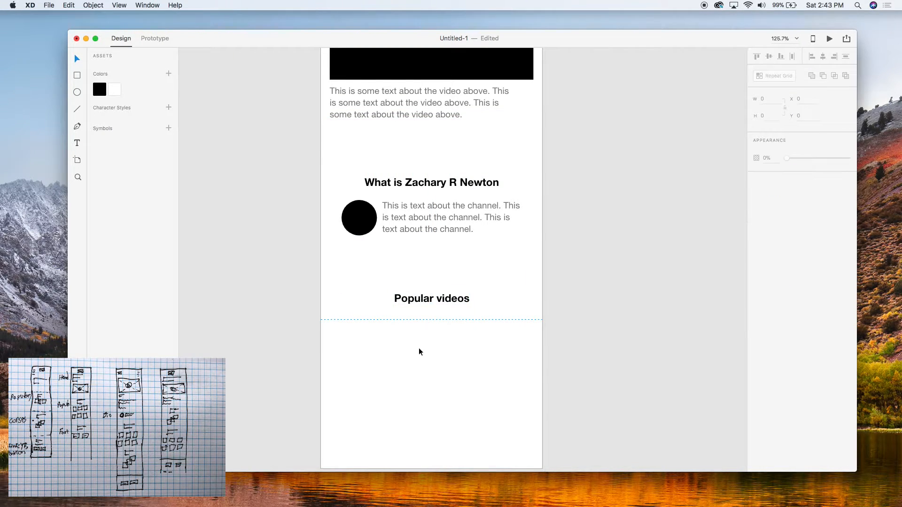
Draw a 130 by 126 rectangle just below the Popular videos heading and center it horizontally on the artboard.
scroll(419, 348, down, 3)
key(r)
mouse_move(422, 254)
mouse_down()
mouse_move(442, 283)
mouse_move(455, 283)
mouse_move(451, 293)
mouse_move(477, 270)
mouse_move(450, 297)
mouse_move(458, 288)
mouse_up()
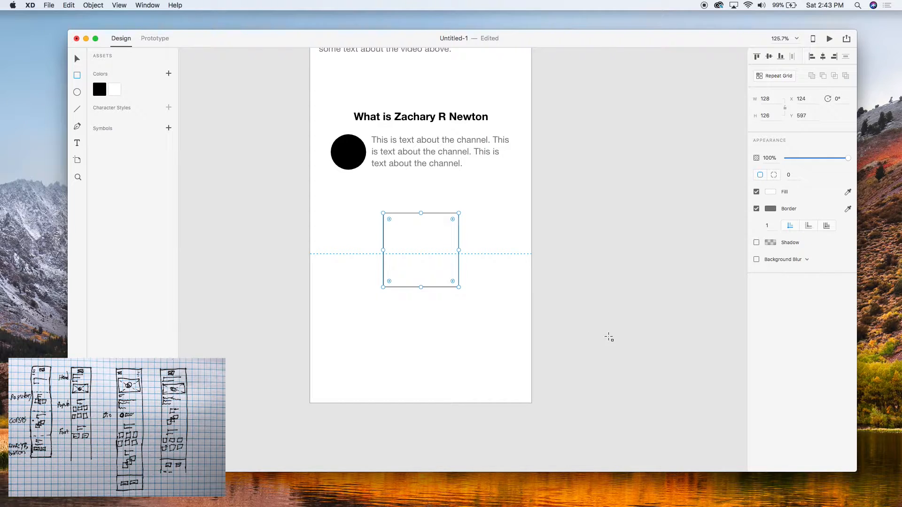
drag(436, 268, 436, 303)
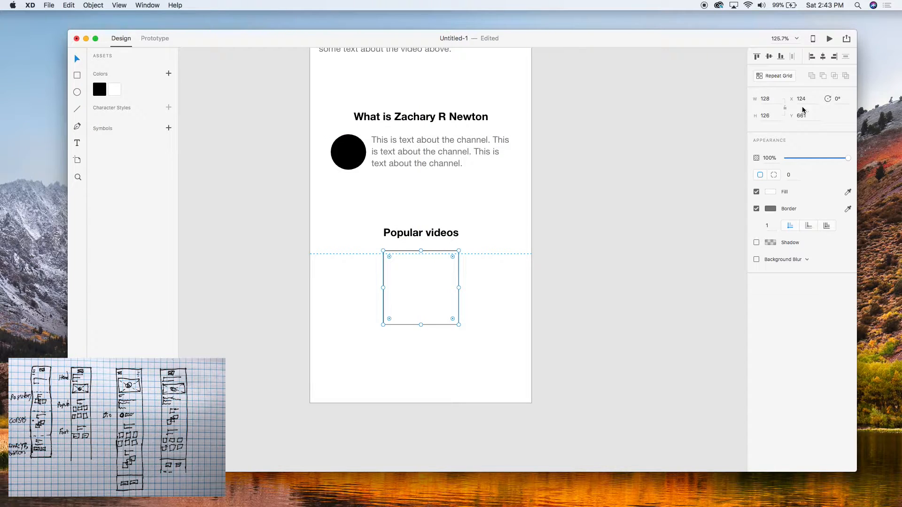
click(770, 98)
text(130)
key(Return)
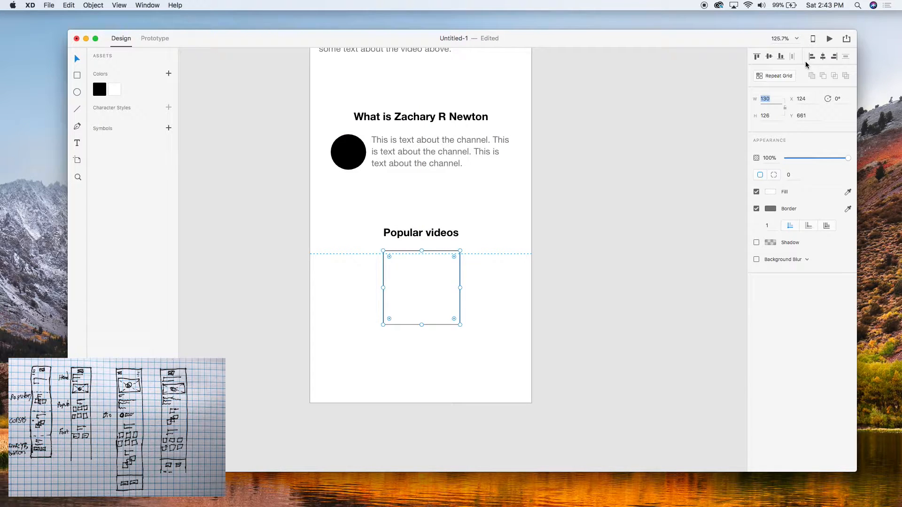
click(823, 57)
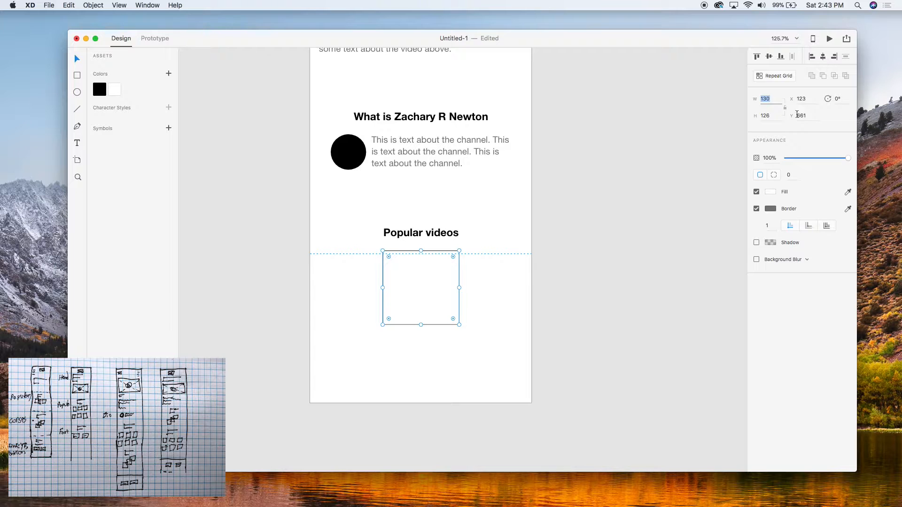
Duplicate the rectangle to each side to form a row of three below the Popular videos heading.
click(485, 284)
drag(447, 288, 523, 284)
alt+drag(387, 284, 310, 288)
Set the width of all three rectangles in the row to 120.
click(469, 375)
drag(397, 336, 353, 292)
click(770, 99)
key(shift+Down)
click(695, 168)
Shift the rectangles below the Popular videos heading sideways so they sit next to each other with a narrow gap.
click(427, 285)
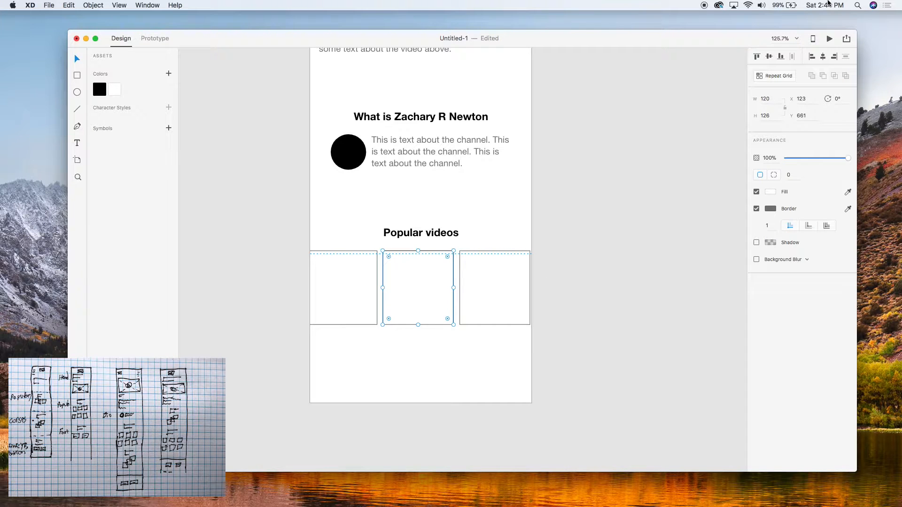
drag(415, 288, 488, 291)
key(Right)
key(Right)
key(Right)
key(Right)
key(Right)
click(358, 282)
drag(358, 284, 367, 284)
Reduce the row to two centered rectangles and duplicate the pair as a second row just beneath it.
scroll(407, 318, up, 5)
drag(485, 374, 400, 342)
scroll(404, 325, down, 7)
click(483, 323)
key(Delete)
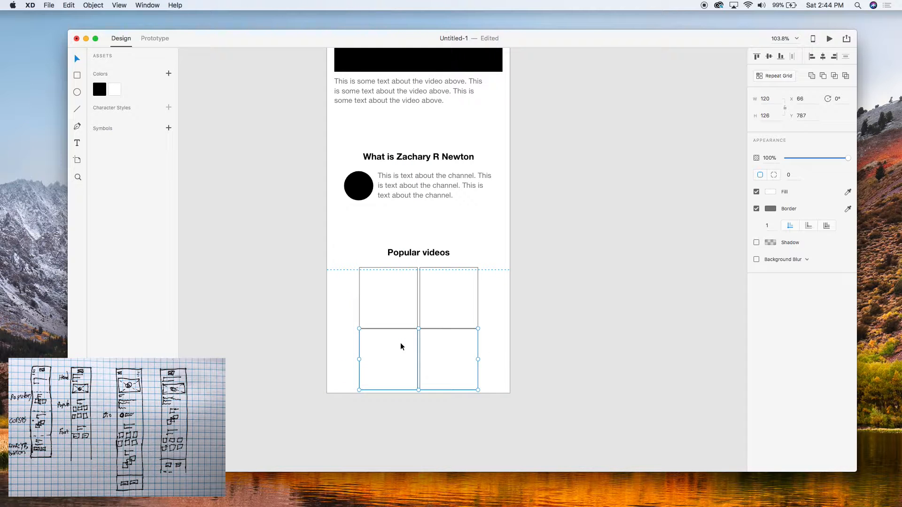
key(Down)
key(Down)
Remove the border from all four video rectangles and fill them black.
drag(488, 423, 358, 276)
click(756, 208)
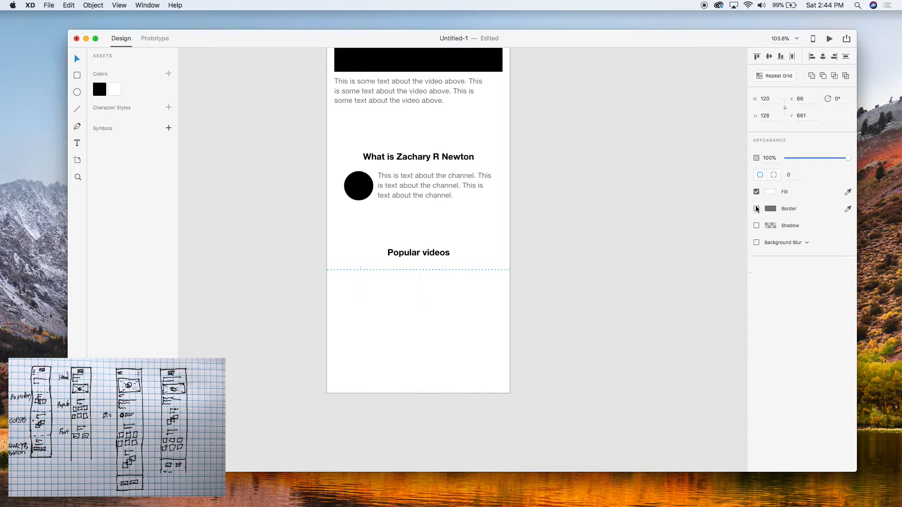
click(99, 89)
click(187, 148)
Extend the Home artboard downward to a height of 1353.
scroll(356, 320, down, 5)
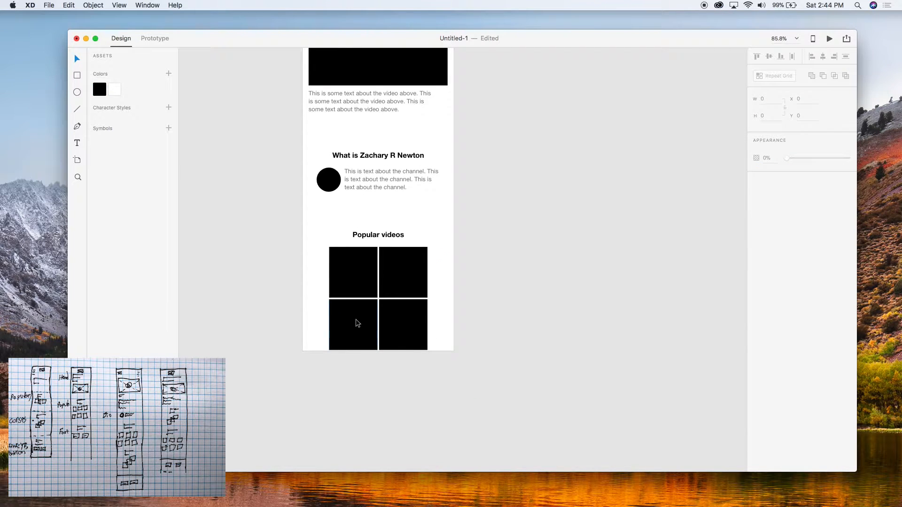
scroll(399, 323, down, 3)
click(419, 273)
drag(380, 291, 376, 383)
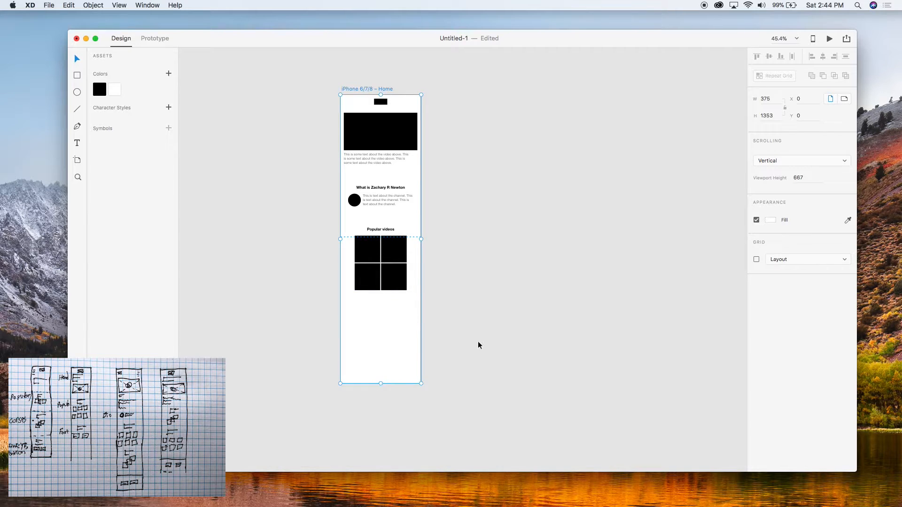
click(451, 314)
Reduce the height of all four black video rectangles to 76.
scroll(448, 278, up, 3)
scroll(429, 284, up, 2)
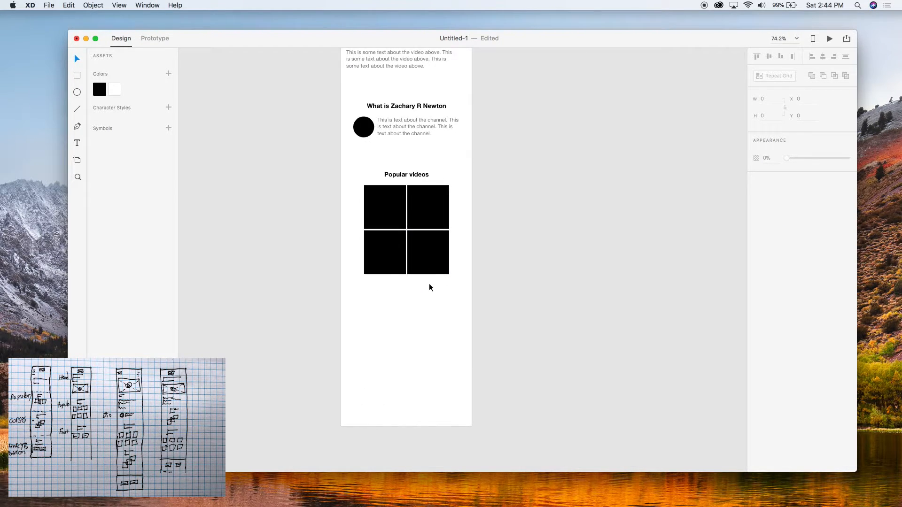
scroll(429, 284, down, 5)
scroll(440, 277, up, 7)
drag(438, 319, 287, 141)
click(776, 117)
key(shift+Down)
key(shift+Down)
key(shift+Down)
key(shift+Down)
key(shift+Down)
key(shift+Down)
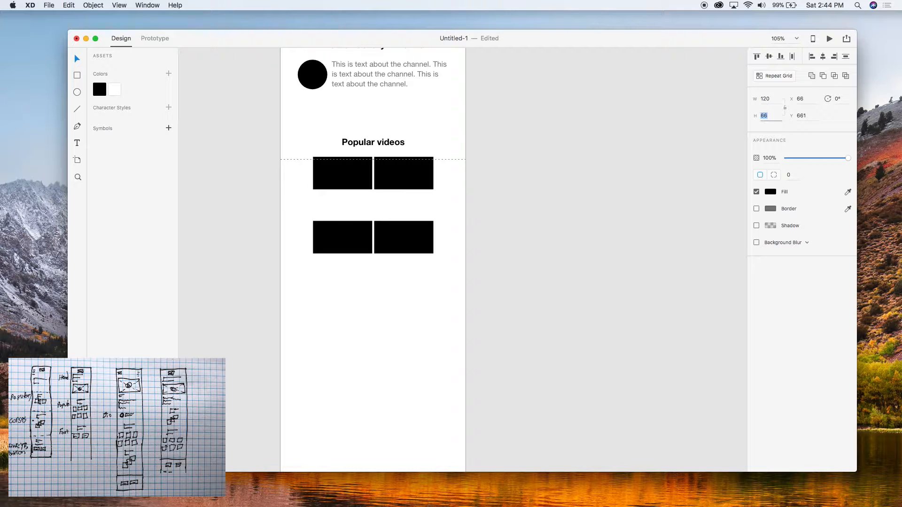
click(566, 326)
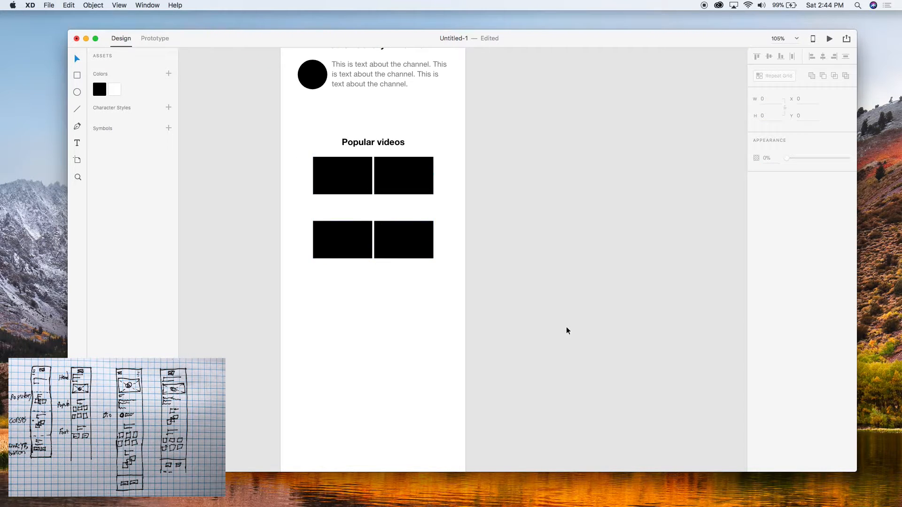
Set the width of the two upper video rectangles to 110.
scroll(566, 326, left, 3)
scroll(566, 326, up, 2)
scroll(509, 262, up, 5)
drag(501, 256, 337, 160)
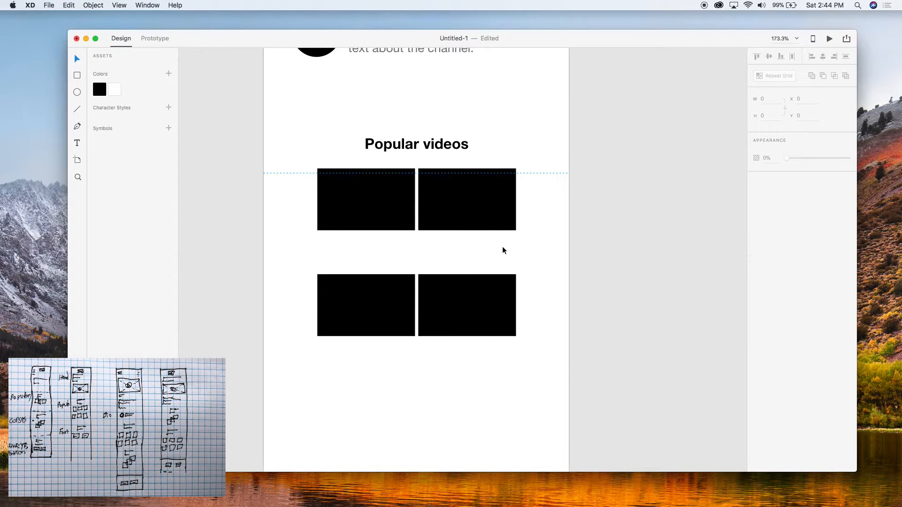
click(765, 99)
text(110)
key(Return)
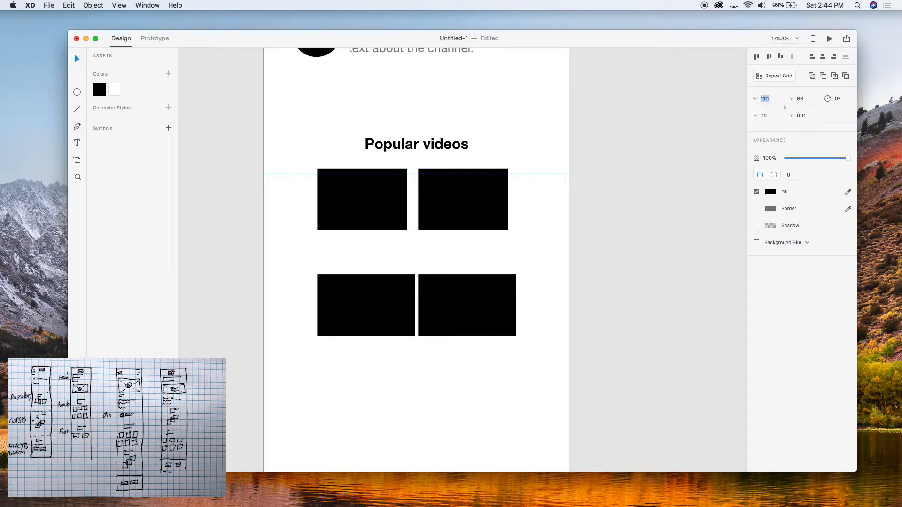
Reduce the height of the two upper video rectangles to 60.
click(771, 119)
text(66)
key(Return)
key(Down)
key(Down)
key(Down)
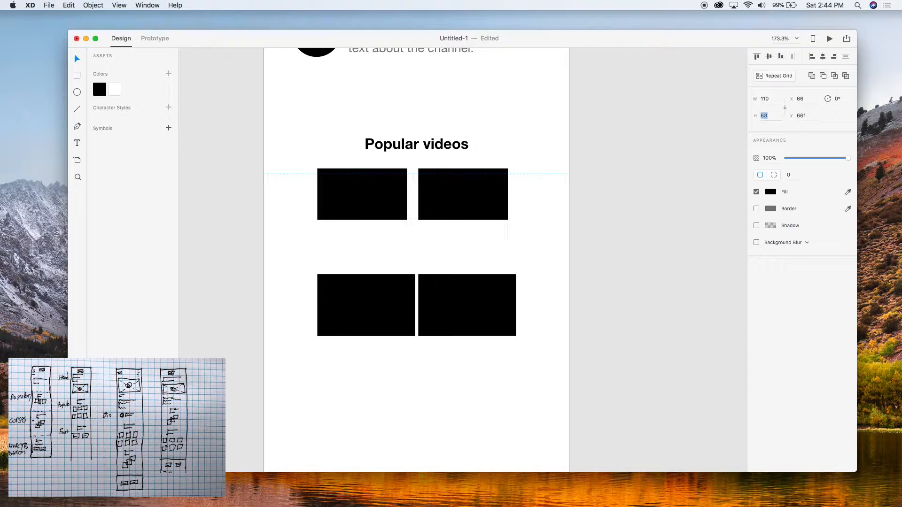
key(Down)
key(Down)
key(Down)
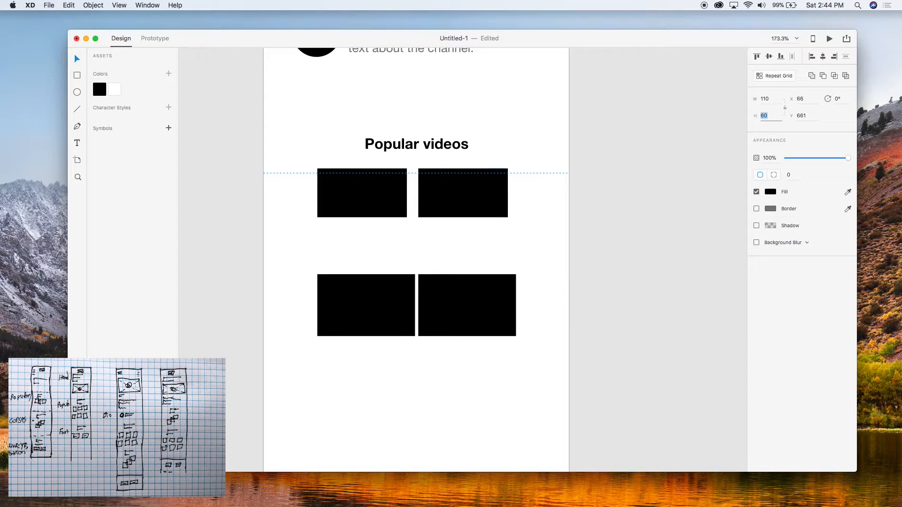
Delete the two lower video rectangles.
click(645, 250)
drag(396, 339, 312, 344)
key(Delete)
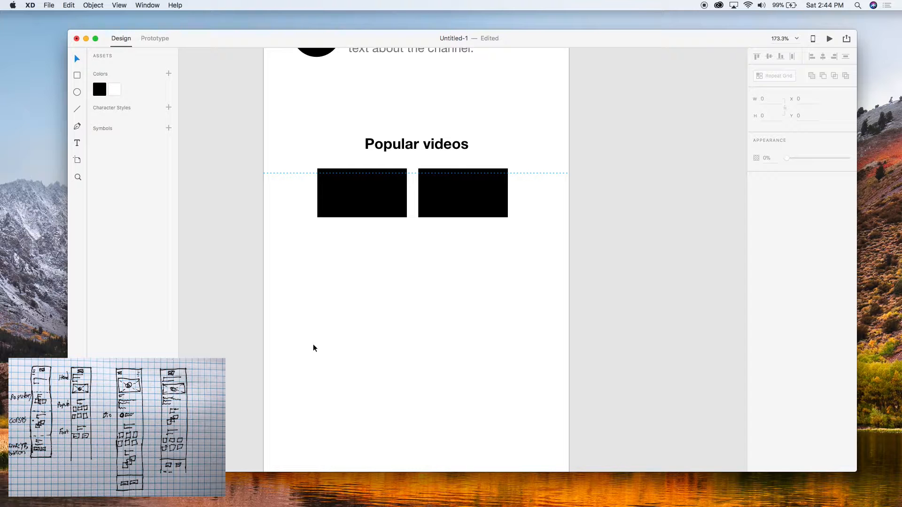
Duplicate the two video rectangles into an evenly spaced grid of three columns and two rows.
click(502, 209)
drag(445, 193, 536, 193)
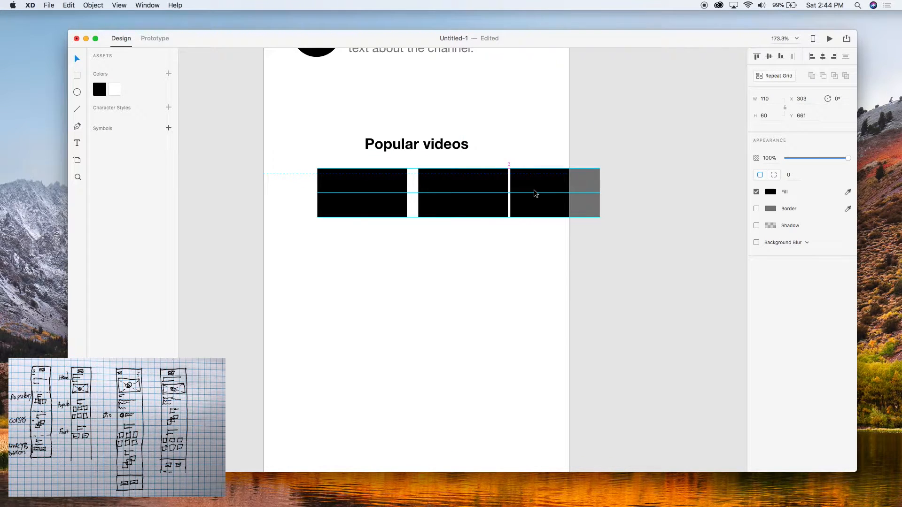
drag(334, 200, 342, 204)
drag(550, 252, 415, 241)
click(383, 363)
scroll(382, 363, down, 10)
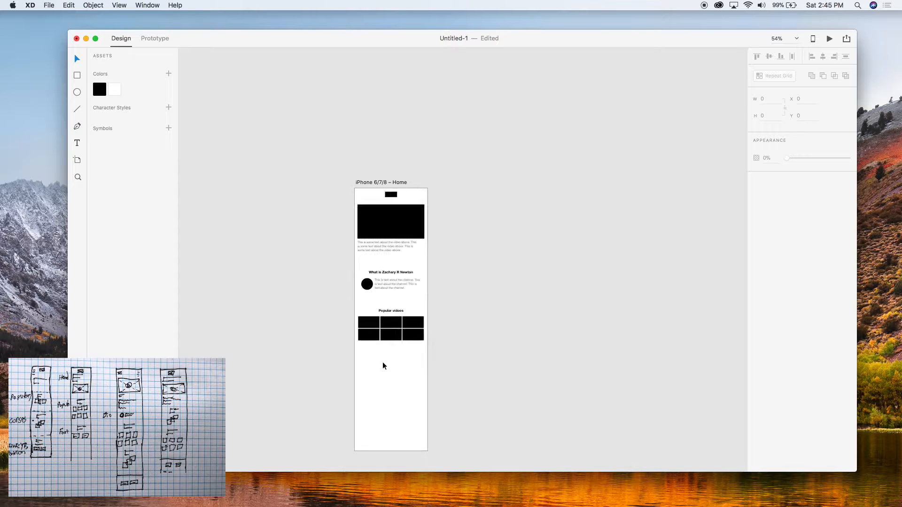
Set the height of all six video rectangles to 70.
scroll(382, 363, up, 7)
drag(511, 351, 328, 252)
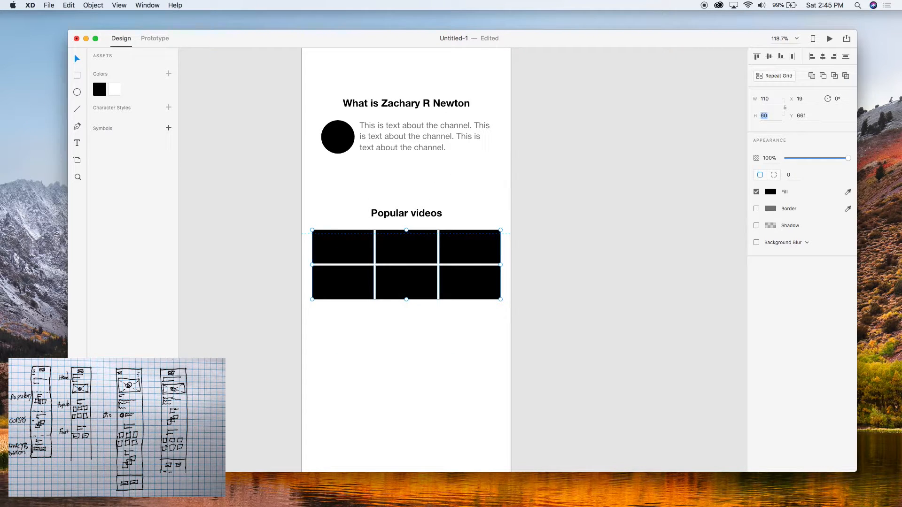
text(70)
key(Return)
Nudge the lower row of three video rectangles down to open a gap below the upper row.
click(498, 321)
drag(500, 352, 353, 292)
key(Down)
key(Down)
key(Down)
key(Down)
click(347, 328)
scroll(353, 364, down, 8)
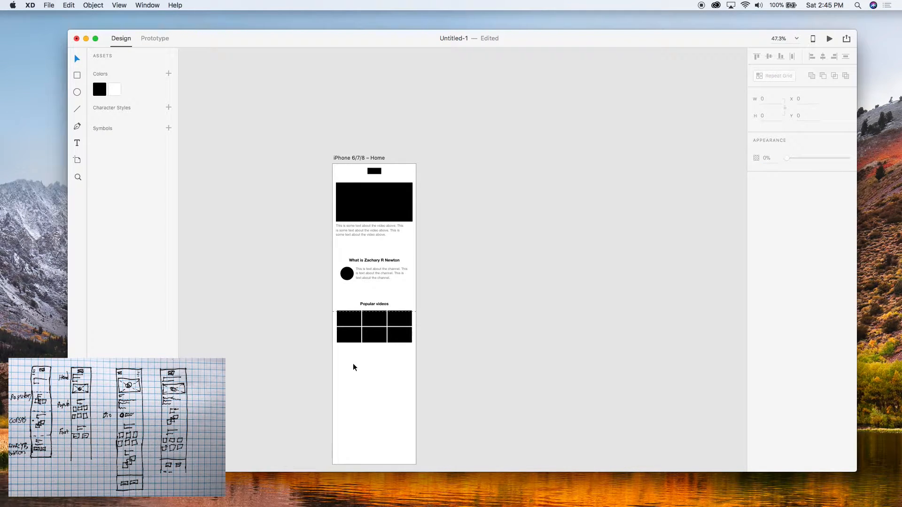
Undo the changes to the popular-videos grid back to the two-by-two arrangement of large black squares.
scroll(388, 384, down, 3)
scroll(413, 258, up, 5)
key(super+z)
key(super+z)
key(super+z)
key(super+z)
key(super+z)
key(super+z)
key(super+z)
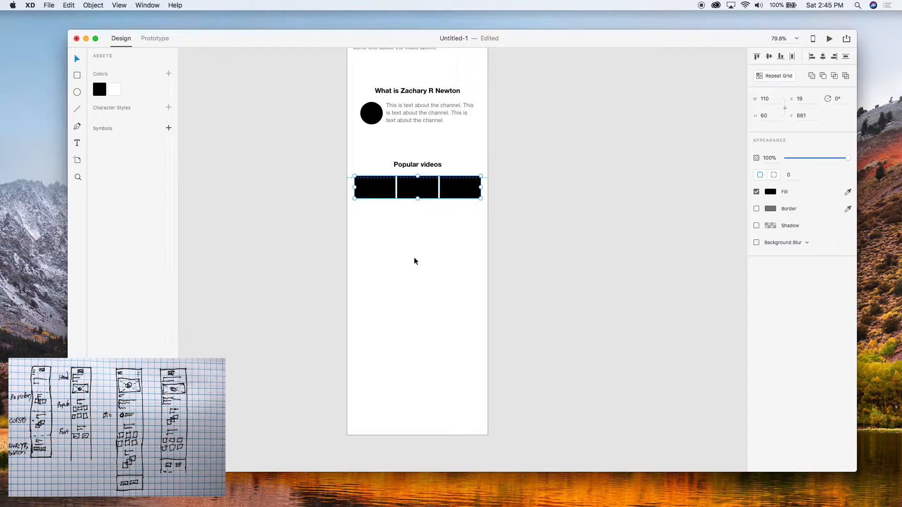
key(super+z)
key(super+z)
key(super+z)
key(super+z)
key(super+z)
key(super+z)
Duplicate the "Popular videos" heading and place the copy centred below the video grid at Y 987.
click(424, 292)
scroll(436, 345, down, 5)
scroll(436, 346, up, 5)
scroll(421, 353, down, 3)
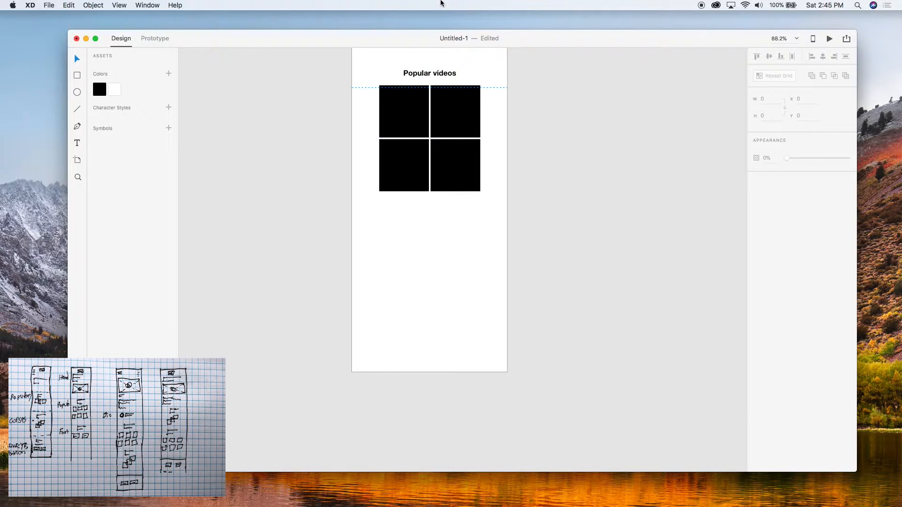
drag(427, 74, 423, 206)
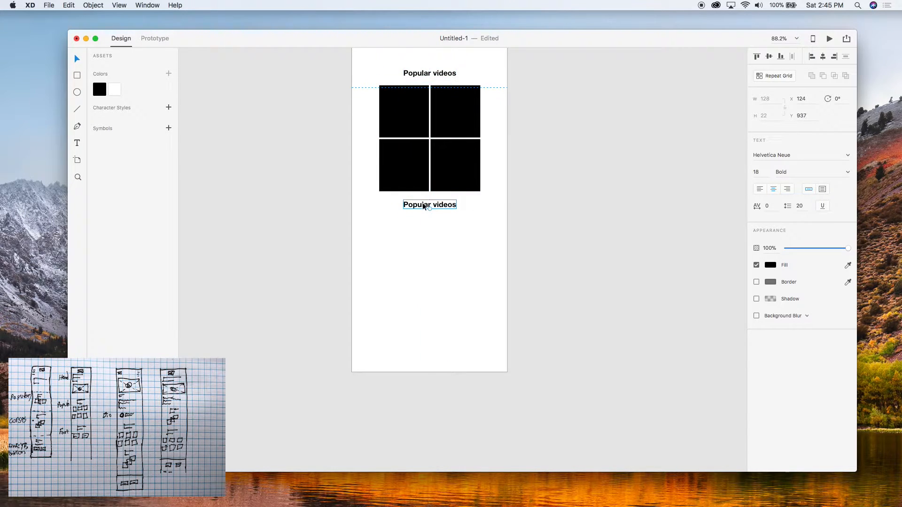
key(shift+Down)
key(shift+Down)
key(shift+Down)
Change the text of the copied heading to "Courses".
double_click(447, 226)
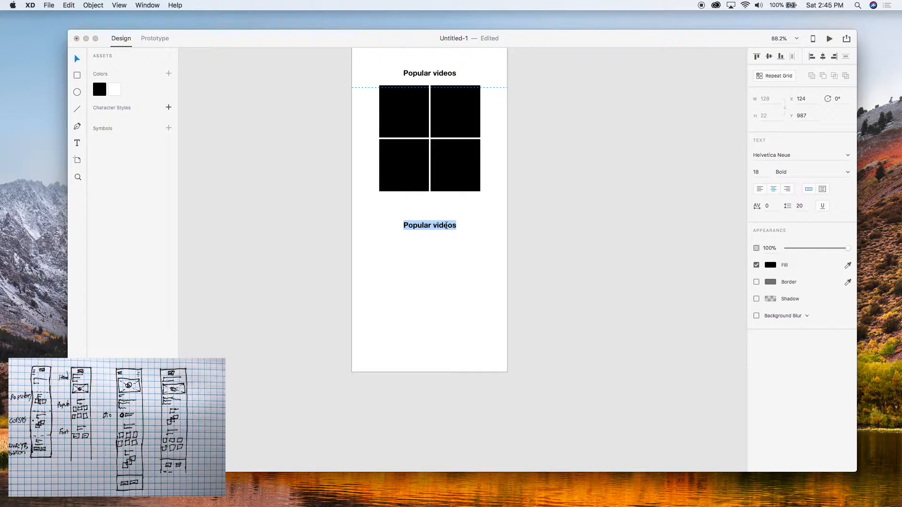
text(N)
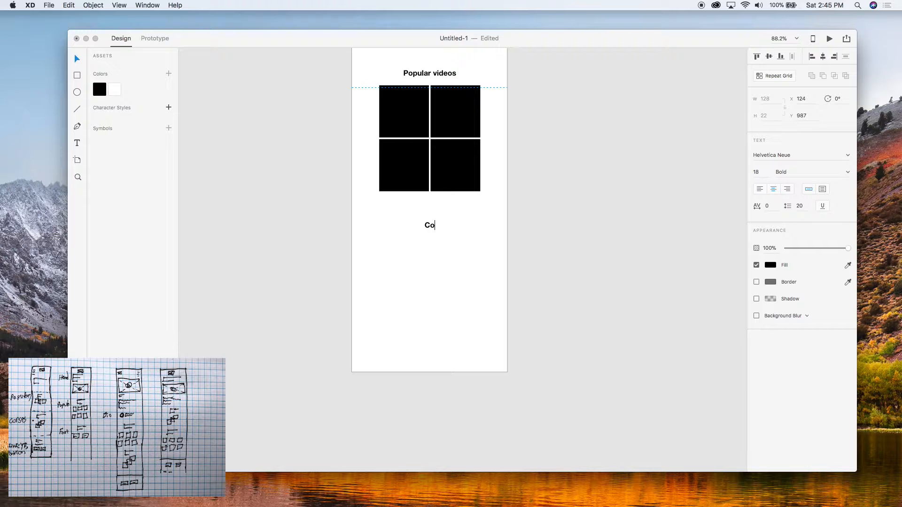
click(444, 244)
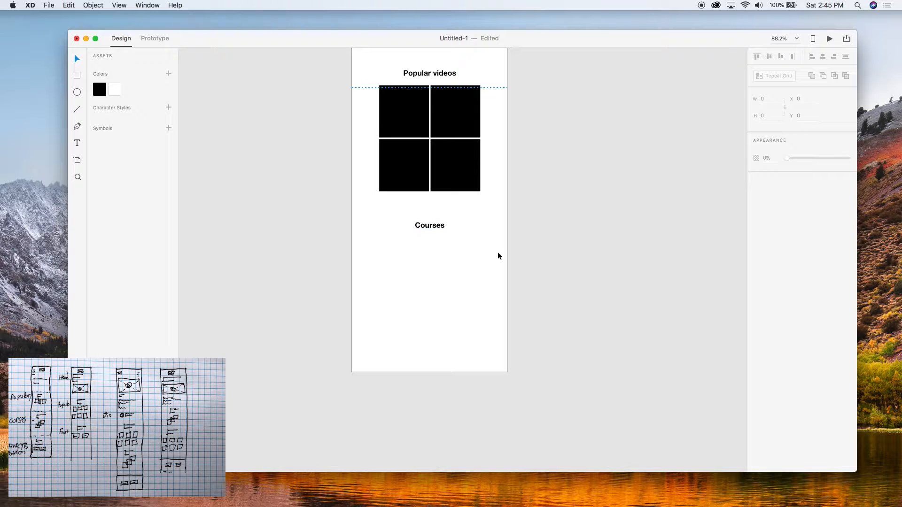
Draw a rectangle about 117 by 61 below the Courses heading, with black fill and no border.
drag(472, 228, 400, 195)
key(r)
mouse_move(429, 244)
mouse_down()
mouse_move(450, 266)
mouse_move(477, 270)
mouse_up()
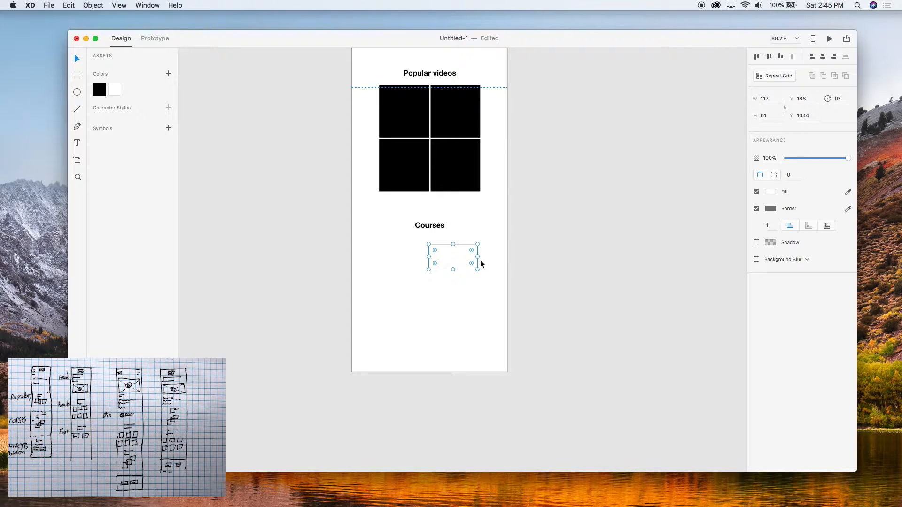
click(100, 90)
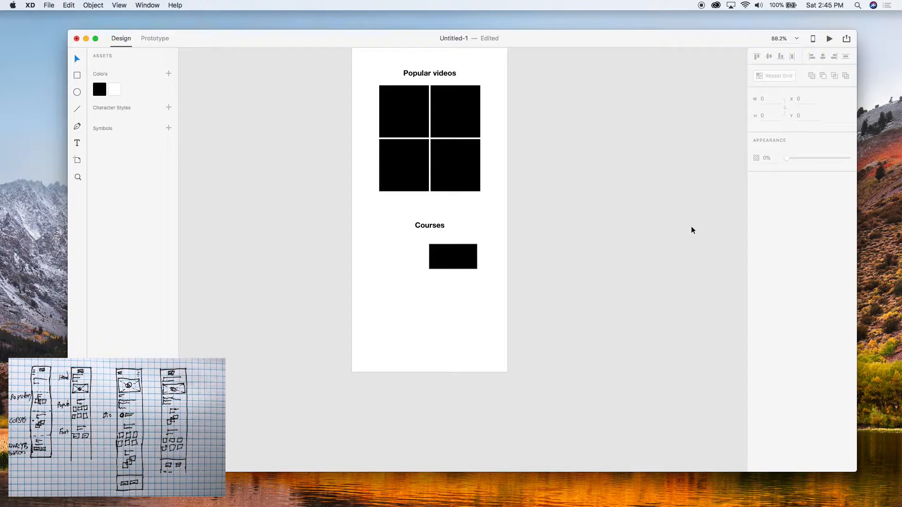
click(756, 209)
Duplicate the course rectangle twice, stepping each copy about 10 left and 10 down to form a stack.
drag(438, 258, 428, 266)
click(491, 292)
drag(494, 304, 380, 219)
click(495, 305)
drag(496, 308, 413, 264)
scroll(423, 250, up, 5)
key(shift+Left)
key(shift+Down)
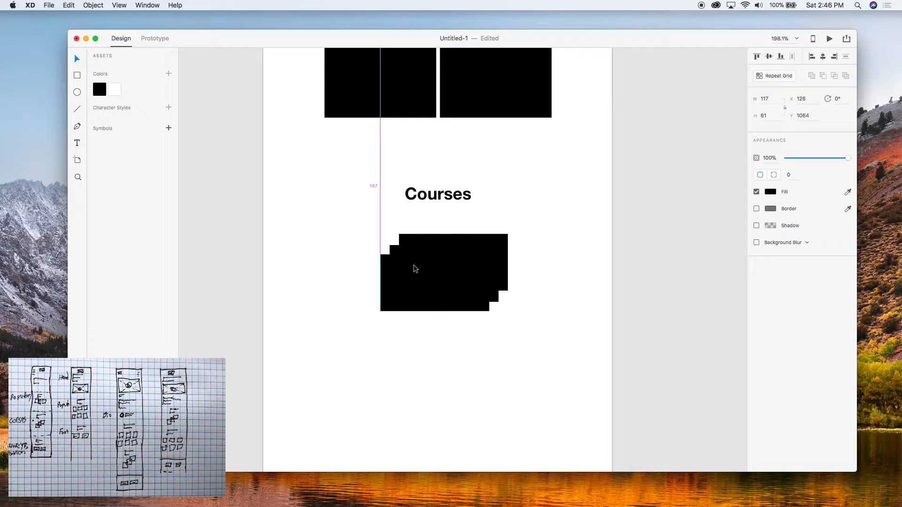
Reposition the uppermost course rectangle exactly 10 up and 10 right of the middle one.
click(436, 237)
drag(436, 236, 426, 250)
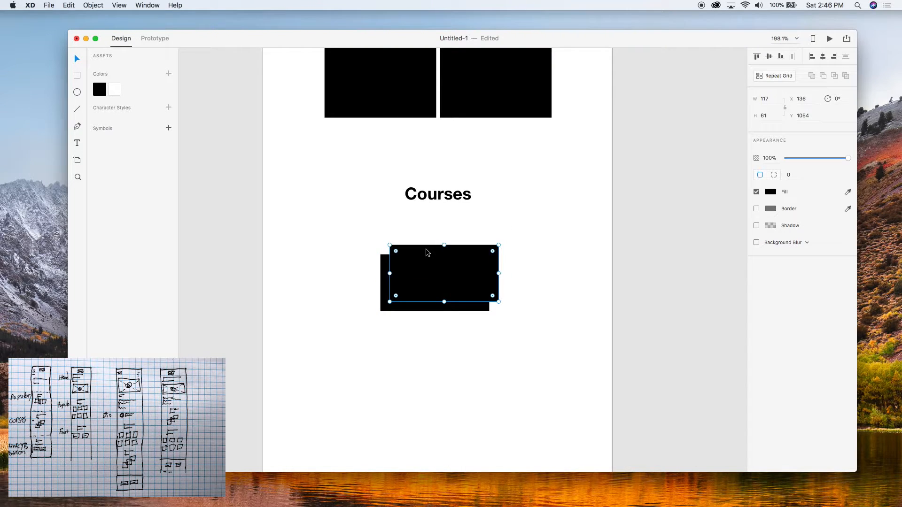
key(shift+Up)
key(shift+Right)
click(488, 345)
Group the three stacked course rectangles.
key(super+minus)
drag(508, 352, 413, 294)
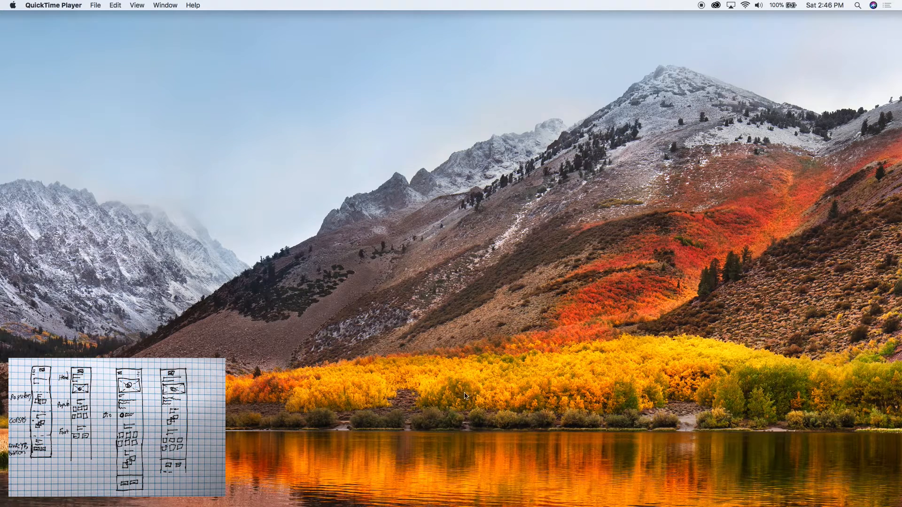
key(super+Tab)
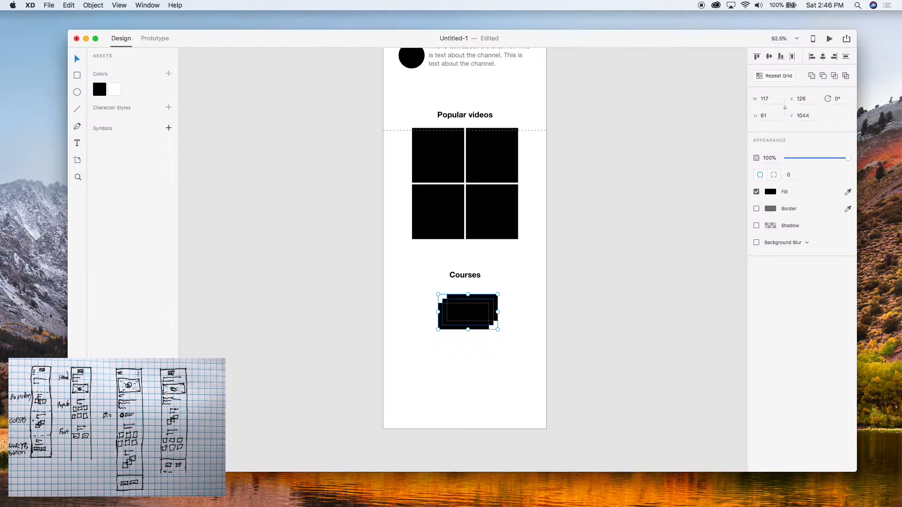
key(super+g)
click(540, 368)
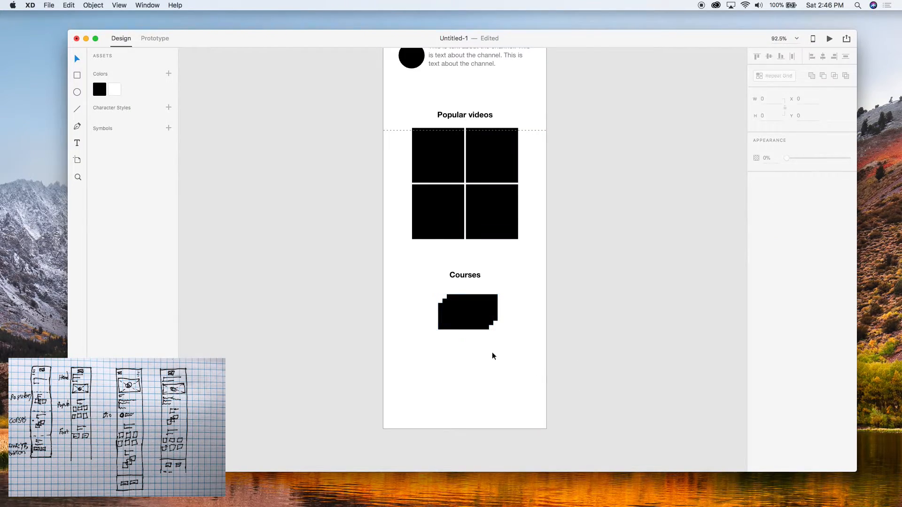
Move the course rectangle group to X 118, Y 1029, centred under the Courses heading.
scroll(492, 352, up, 5)
drag(492, 281, 488, 243)
key(shift+Down)
key(shift+Down)
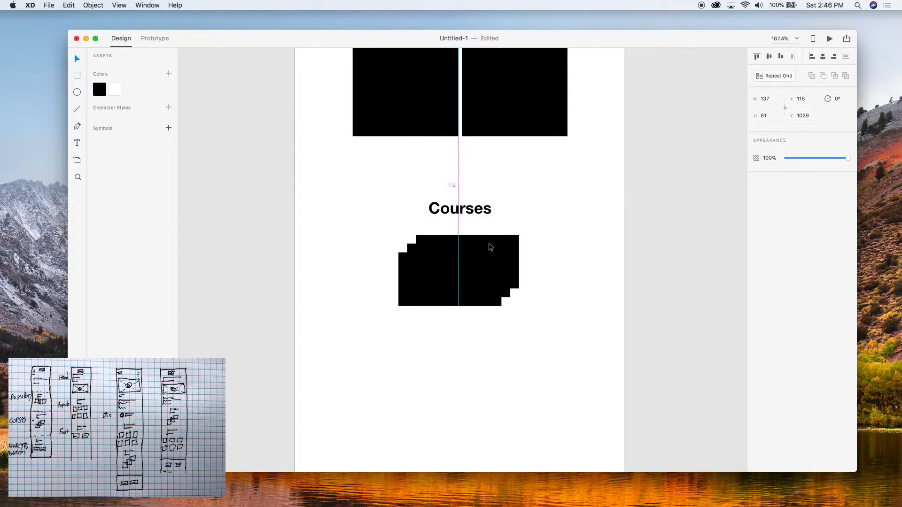
scroll(500, 292, down, 5)
scroll(531, 321, down, 3)
click(580, 359)
Draw a full-width rectangle of 375 by 230 at Y 365 over the channel description section and send it to the back.
scroll(581, 359, up, 10)
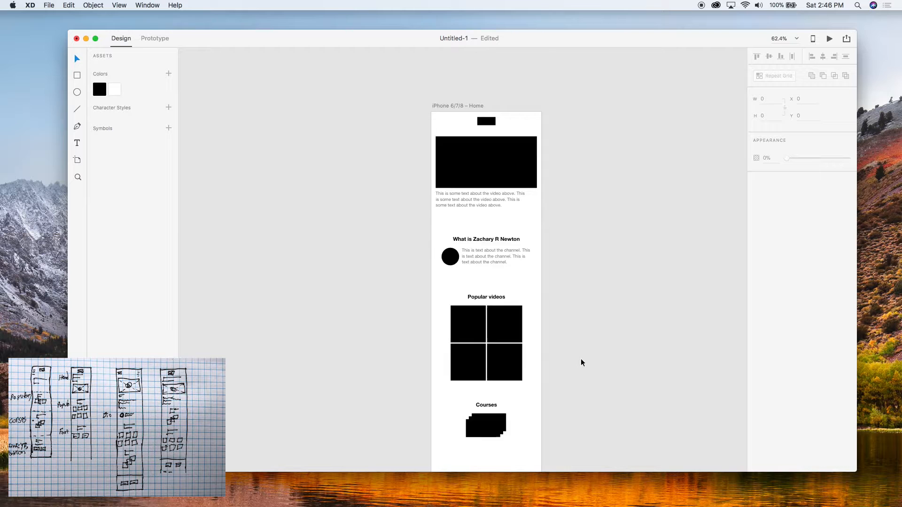
scroll(581, 359, down, 10)
scroll(581, 359, down, 2)
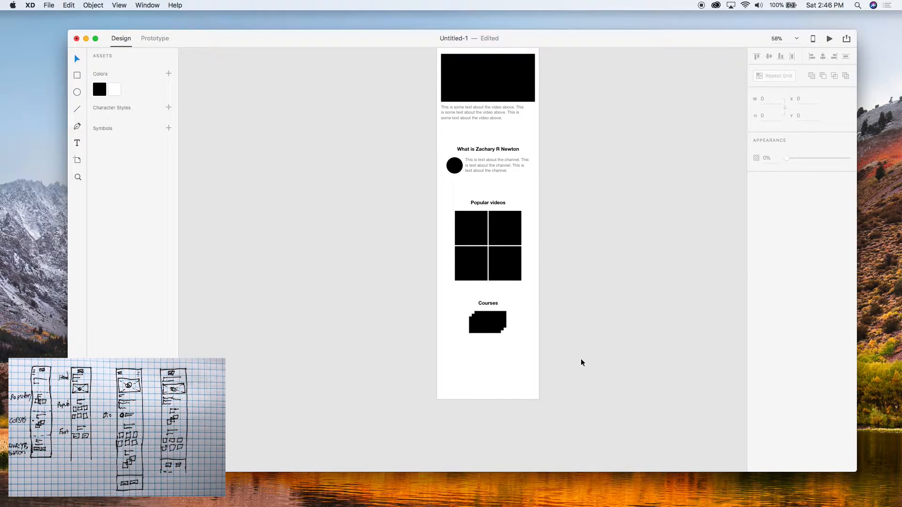
scroll(559, 275, up, 3)
scroll(411, 247, up, 5)
key(r)
mouse_move(359, 233)
mouse_down()
mouse_move(513, 308)
mouse_move(511, 326)
mouse_up()
key(shift+super+bracketleft)
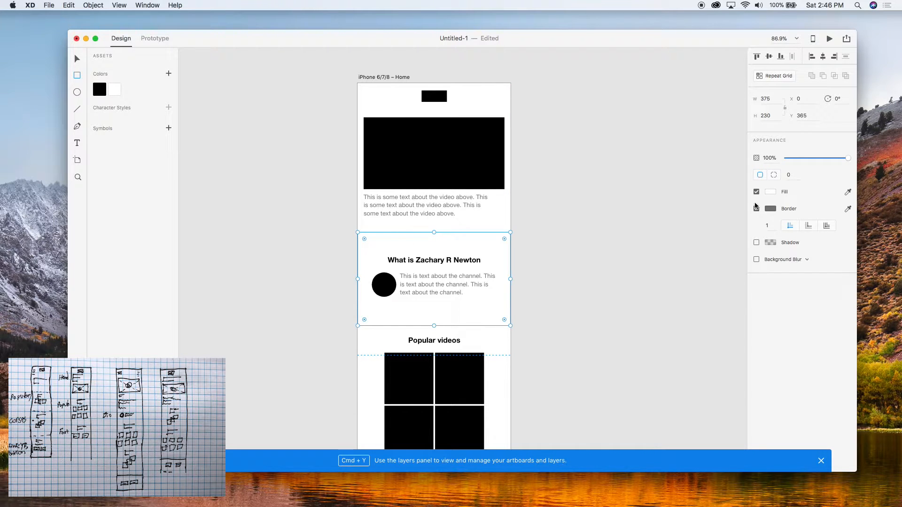
Fill the channel section's background rectangle with #EEEEEE and remove its border.
click(771, 193)
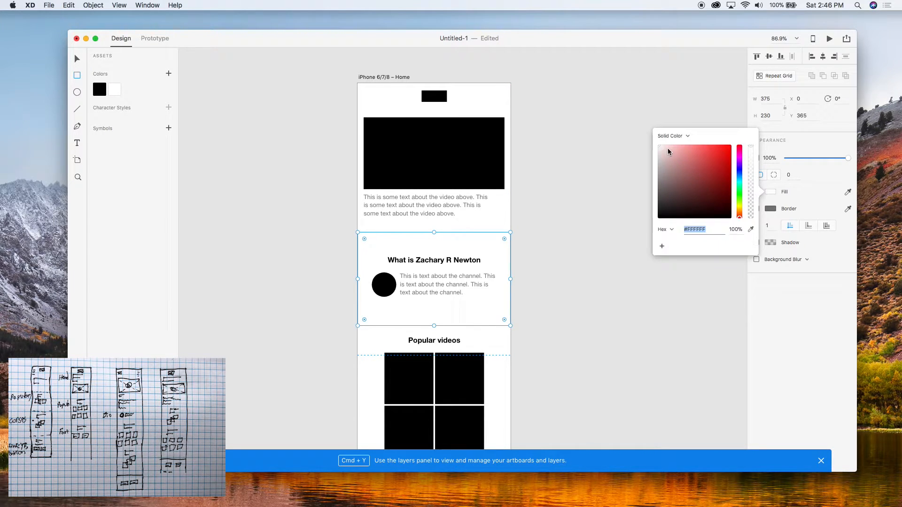
text(eee)
key(Return)
click(563, 310)
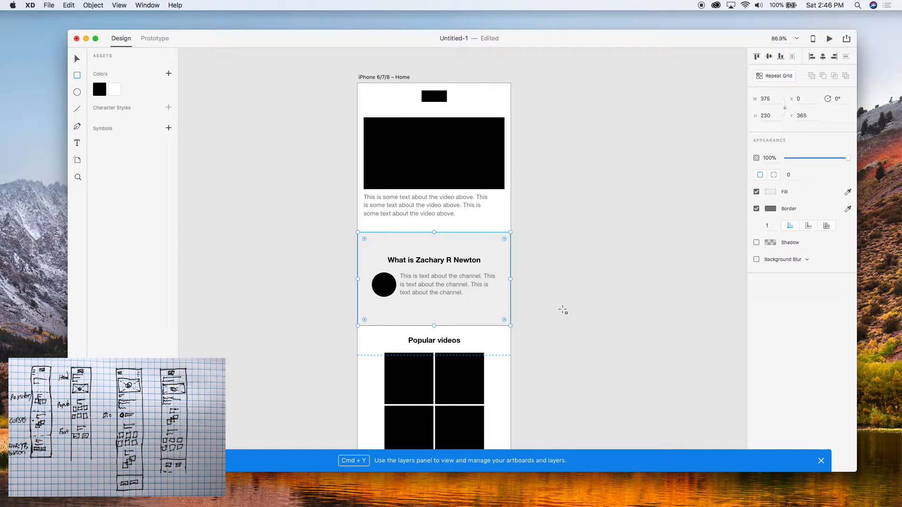
click(756, 208)
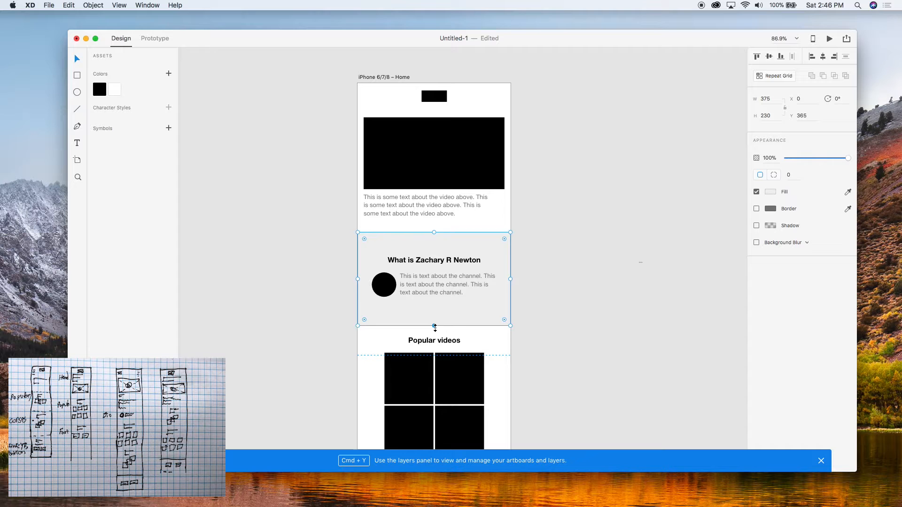
Set the height of the channel section's grey background rectangle to 224.
drag(435, 327, 435, 336)
drag(683, 309, 603, 199)
key(BackSpace)
scroll(556, 308, down, 5)
click(470, 181)
text(224)
key(Return)
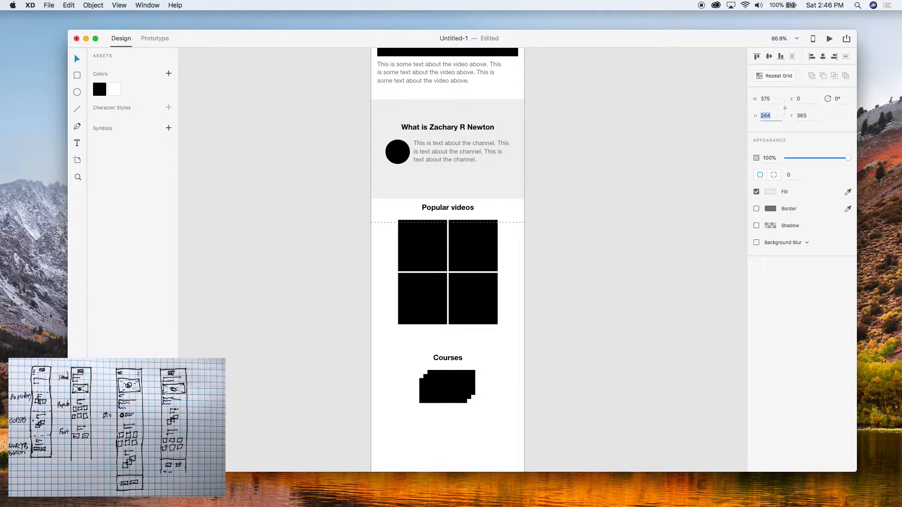
Move the channel section's grey background down to Y 382 and set its height to 204.
drag(466, 107, 463, 115)
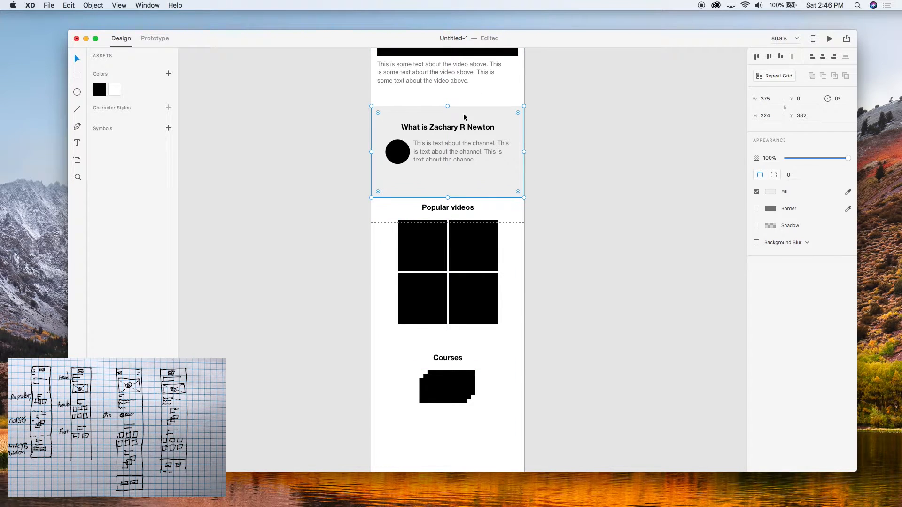
text(204)
key(Return)
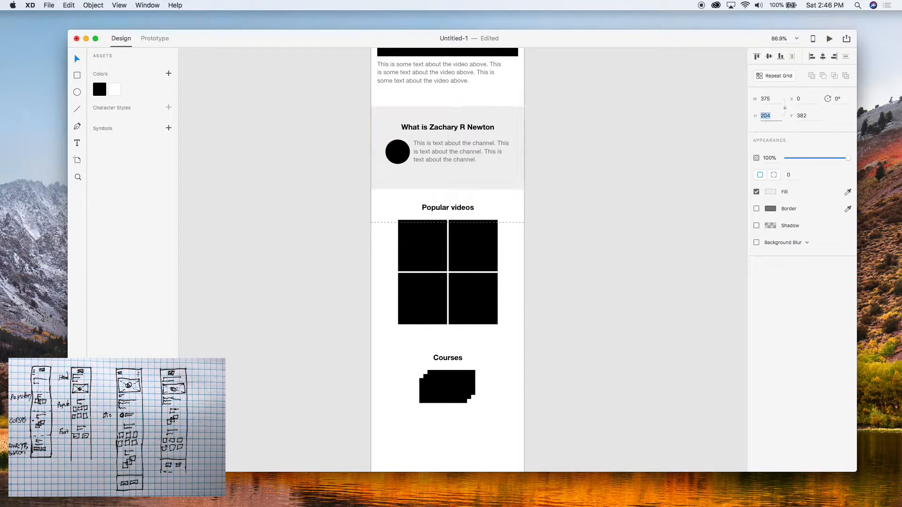
click(677, 239)
Duplicate the grey background rectangle and place the copy behind the Courses heading and rectangle stack.
scroll(677, 239, down, 5)
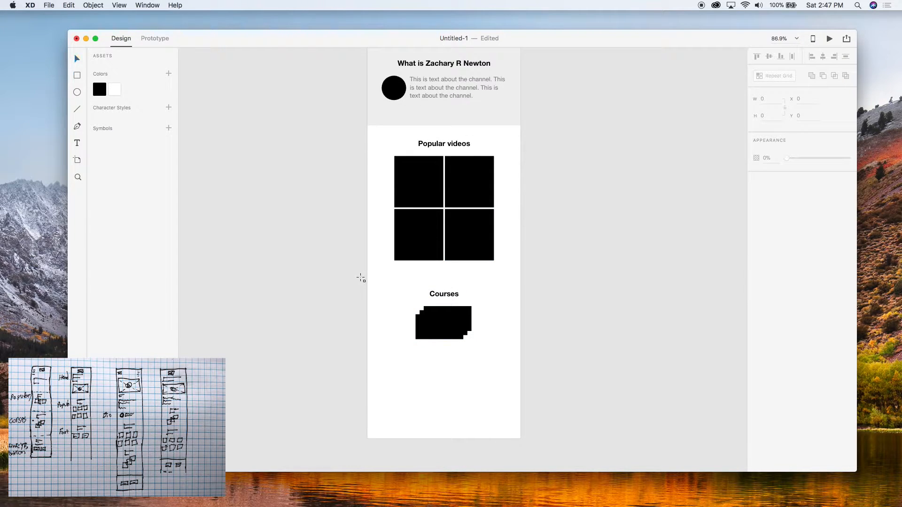
key(v)
alt+drag(419, 115, 445, 364)
click(611, 369)
Examine the layout and spacing of all the Home artboard's sections, including the Courses stack.
scroll(610, 367, down, 5)
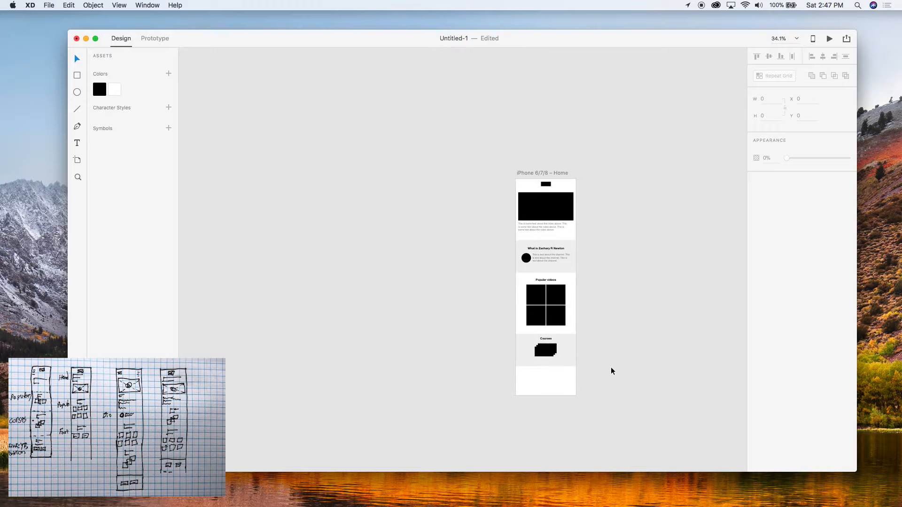
scroll(595, 366, up, 5)
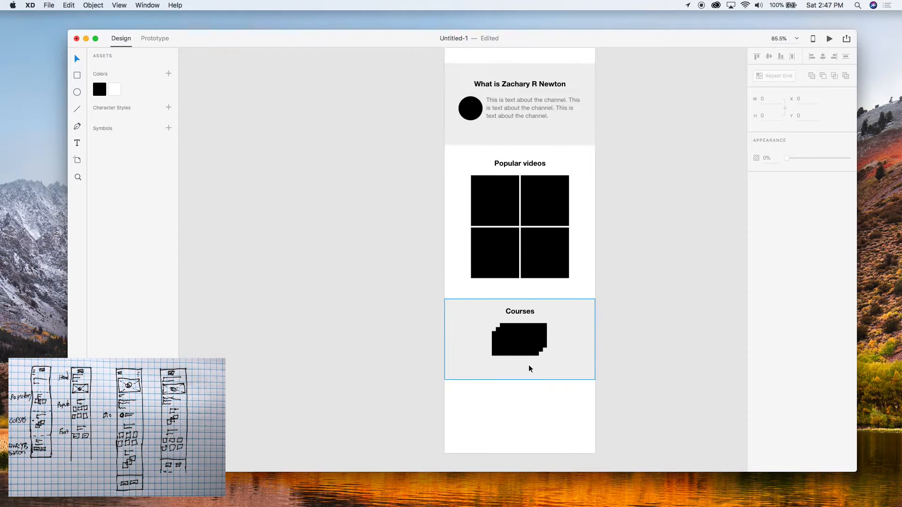
scroll(517, 350, up, 3)
scroll(513, 342, down, 8)
scroll(534, 347, up, 5)
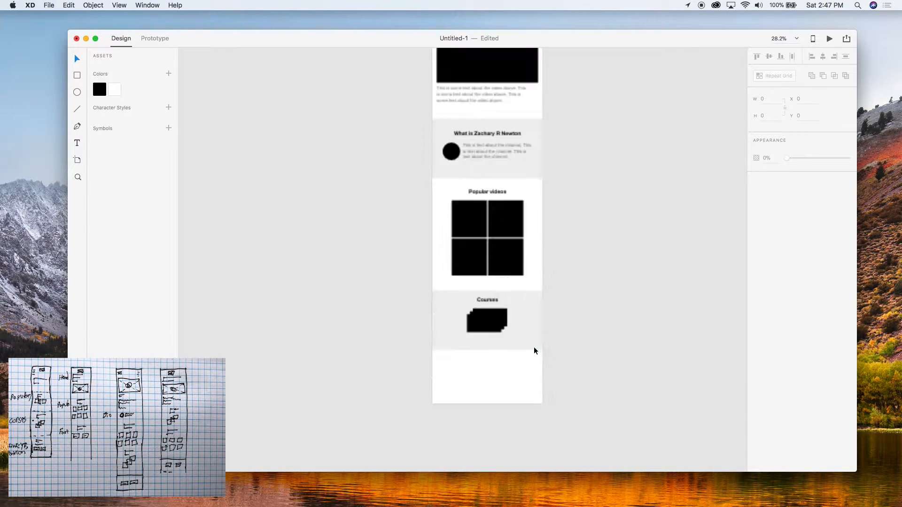
scroll(533, 349, right, 2)
scroll(533, 348, up, 2)
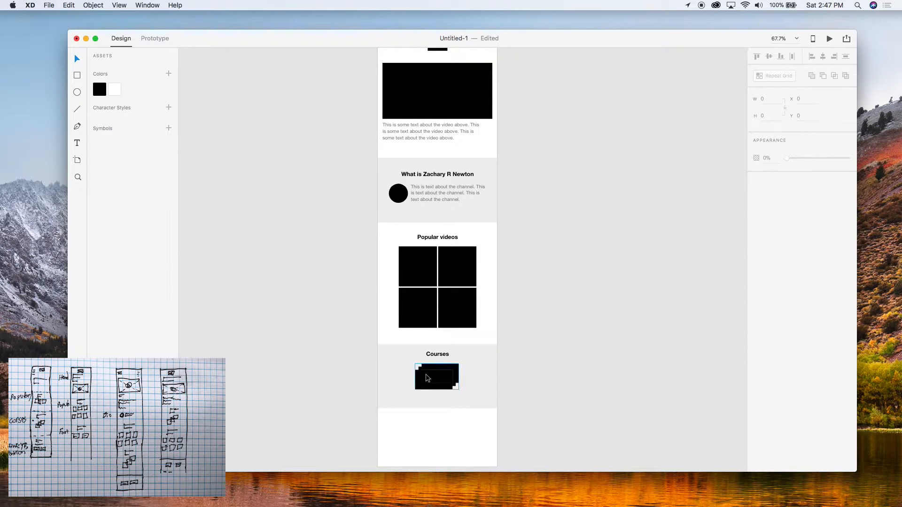
scroll(426, 375, down, 2)
scroll(426, 374, left, 1)
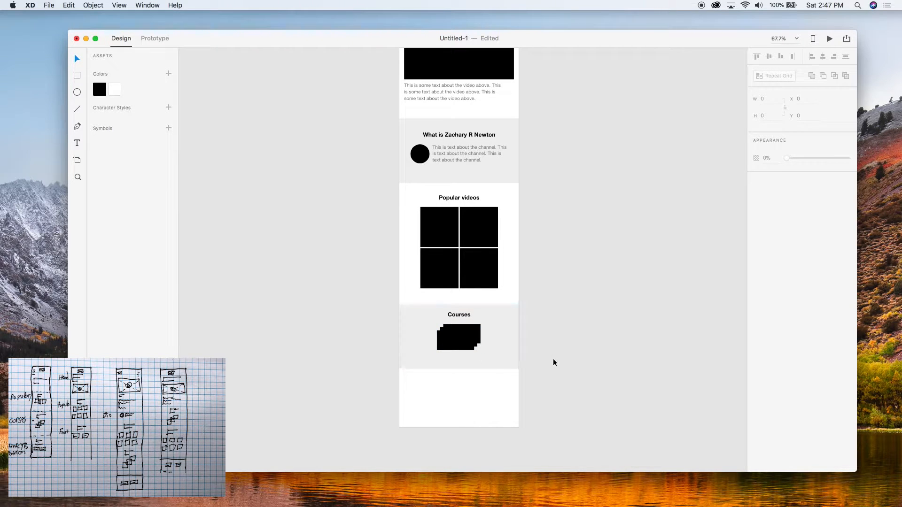
scroll(495, 359, down, 2)
scroll(496, 358, left, 1)
click(472, 310)
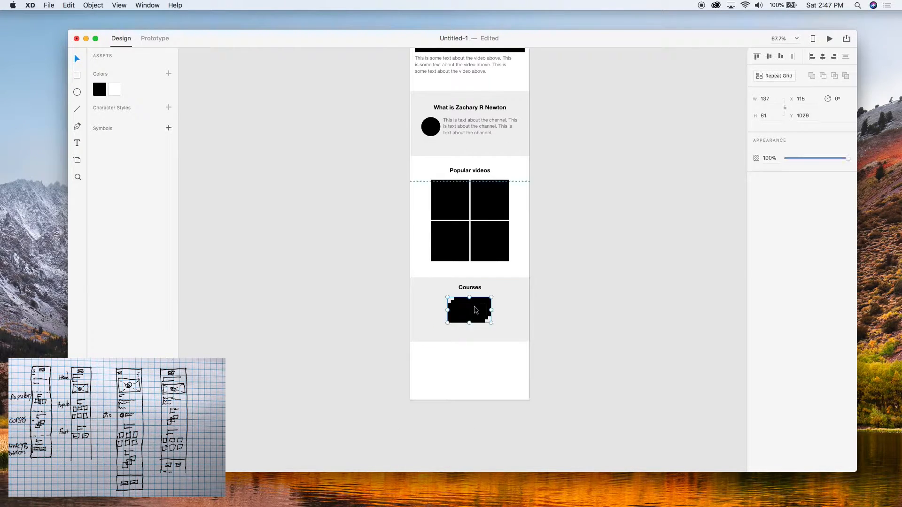
scroll(466, 309, down, 1)
click(553, 364)
Extend the Home artboard's lower edge to make more room below the Courses section.
scroll(553, 364, down, 5)
drag(519, 375, 517, 448)
click(580, 406)
click(529, 411)
drag(518, 448, 510, 386)
click(568, 369)
Add two equal, thin black button rectangles side by side in the white area below the Courses section.
scroll(528, 375, up, 5)
scroll(529, 376, down, 1)
scroll(528, 379, up, 3)
key(r)
mouse_move(395, 294)
mouse_down()
mouse_move(489, 312)
mouse_move(468, 312)
mouse_move(459, 308)
mouse_move(521, 309)
mouse_move(452, 303)
mouse_move(498, 304)
mouse_move(486, 307)
mouse_up()
key(Left)
key(Left)
click(511, 333)
click(103, 87)
click(208, 184)
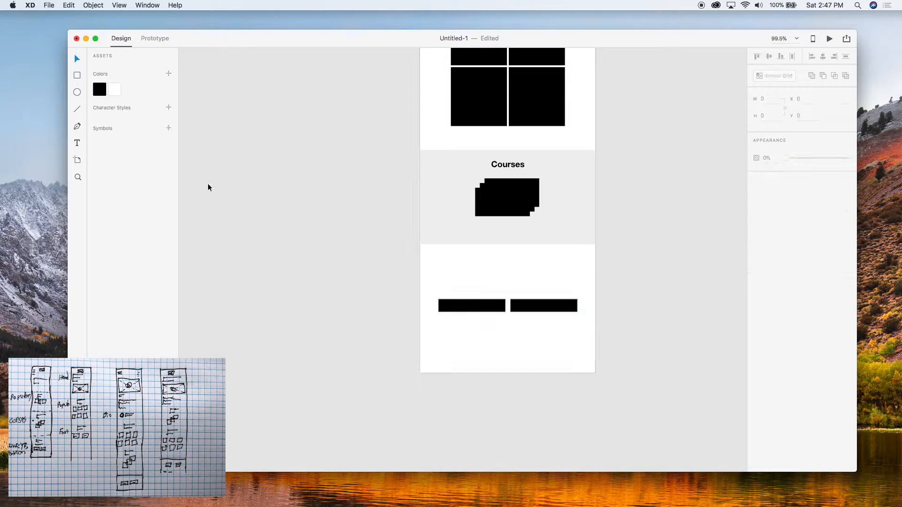
Set the height of both black button rectangles below the Courses section to 30.
drag(574, 357, 487, 303)
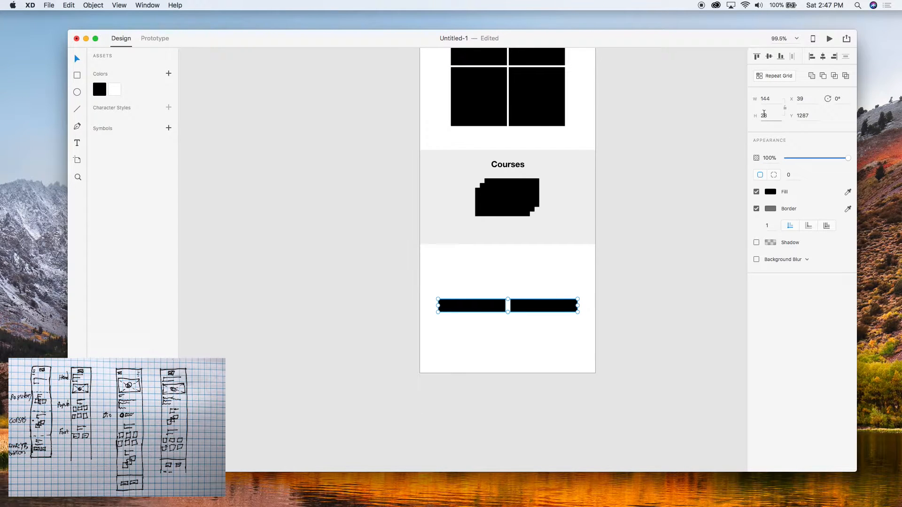
text(30)
key(Return)
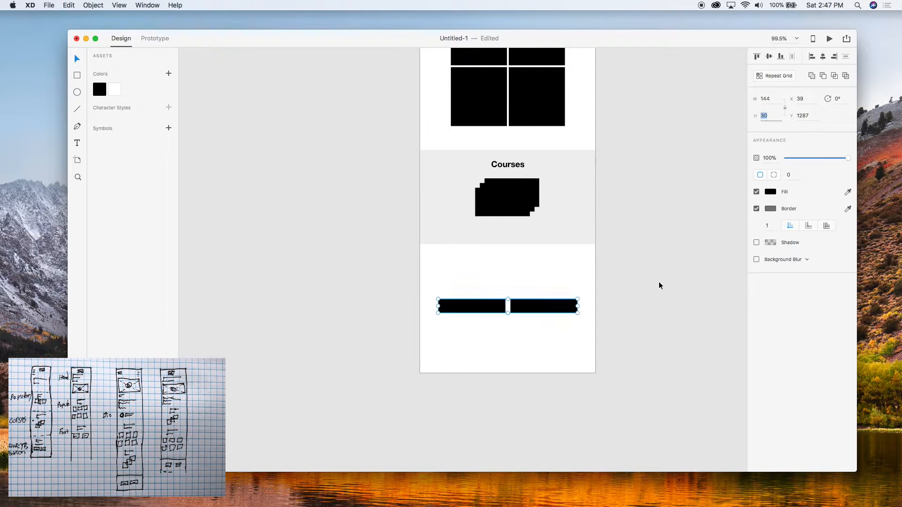
click(583, 329)
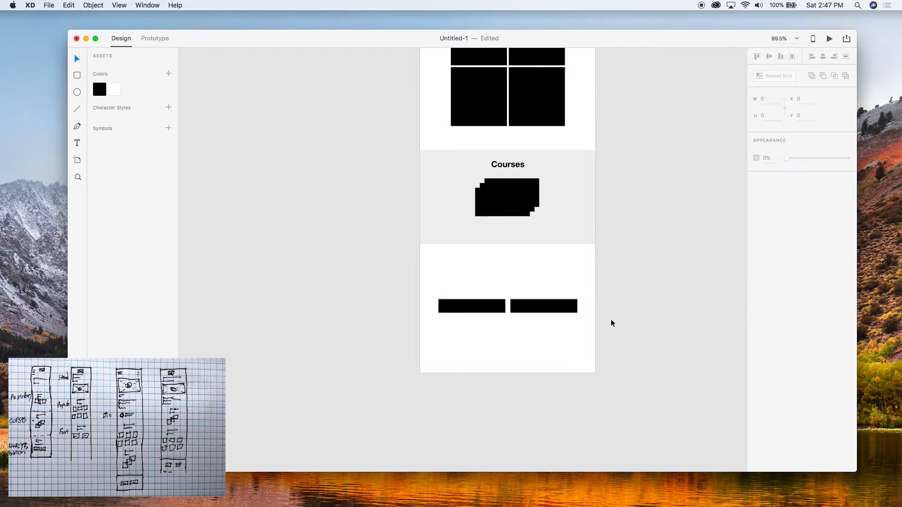
Duplicate the Courses heading, place the copy centred above the two buttons, and change its text to "Subscribe".
scroll(571, 314, up, 5)
scroll(571, 315, left, 2)
key(r)
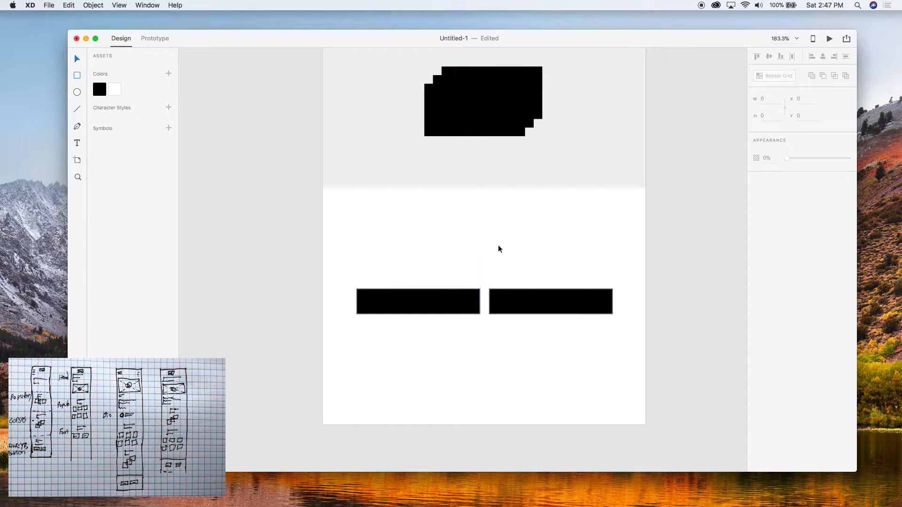
scroll(498, 246, down, 8)
scroll(498, 245, up, 1)
drag(491, 203, 502, 300)
scroll(492, 289, up, 6)
double_click(496, 283)
text(Subscribe)
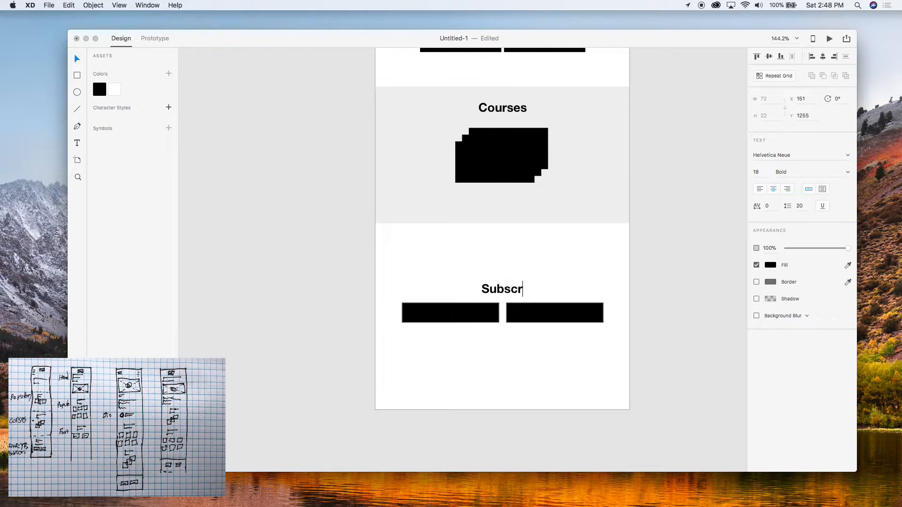
Remove the border from the two black button rectangles under the Subscribe heading.
click(489, 351)
drag(575, 363, 484, 287)
click(566, 352)
drag(556, 369, 481, 318)
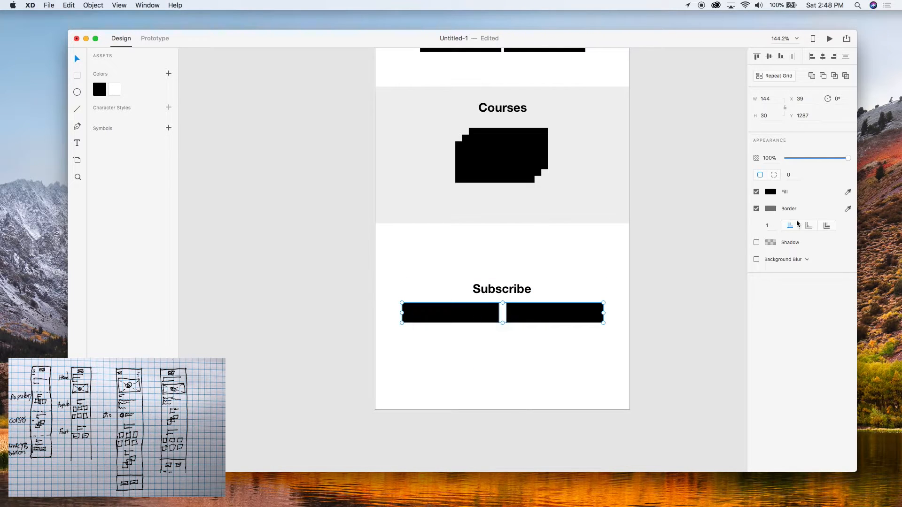
click(756, 209)
click(690, 263)
Nudge the two buttons vertically to widen the gap below the Subscribe heading.
drag(554, 358, 458, 312)
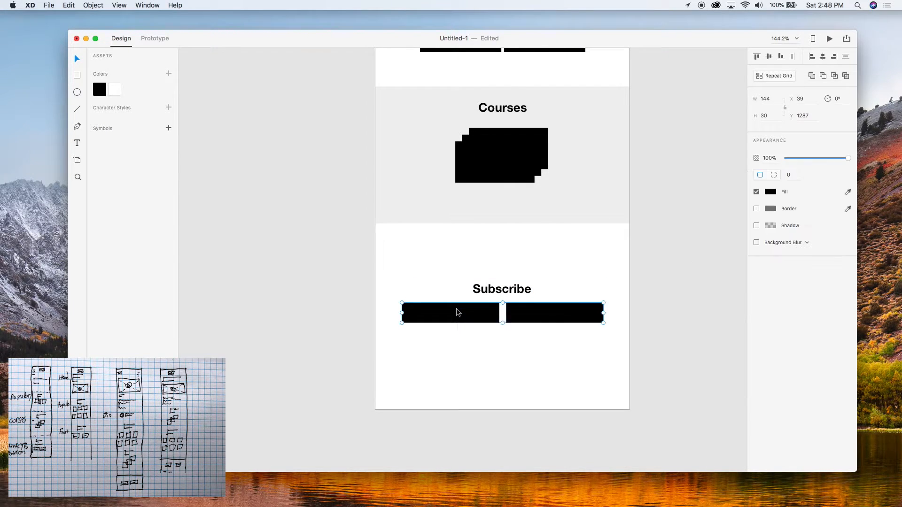
key(shift+Up)
key(shift+Up)
key(shift+Down)
key(shift+Down)
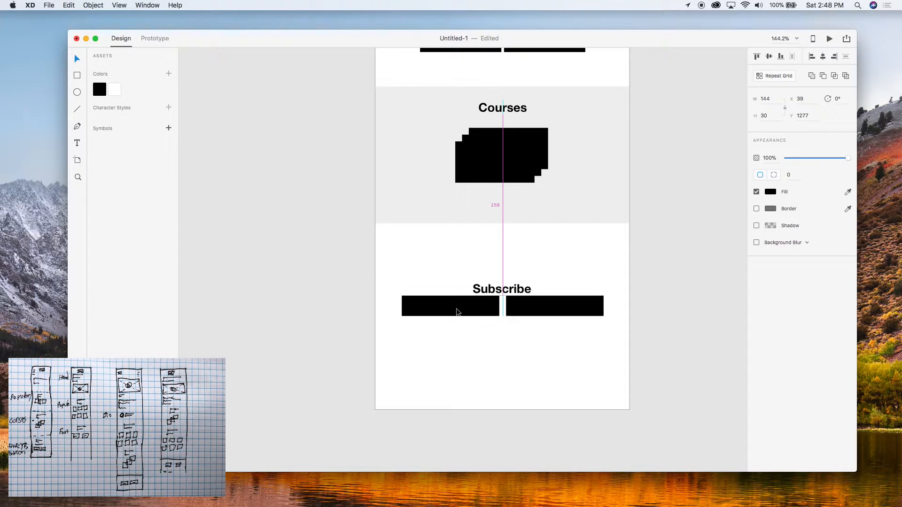
Move the Subscribe heading and its two buttons up together to about Y 1205, closer to the Courses section.
scroll(453, 397, down, 6)
drag(536, 404, 426, 314)
click(501, 401)
drag(535, 400, 446, 353)
drag(478, 339, 477, 335)
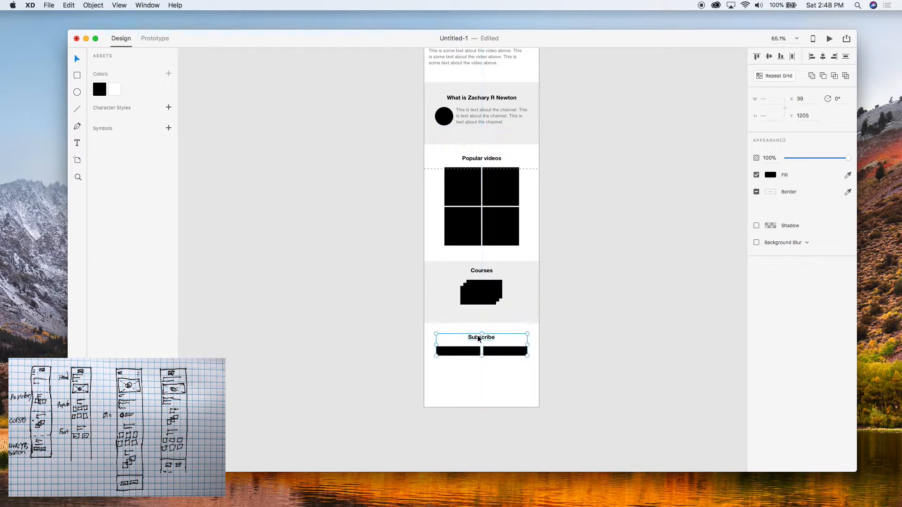
click(475, 388)
scroll(500, 403, down, 1)
scroll(500, 404, down, 2)
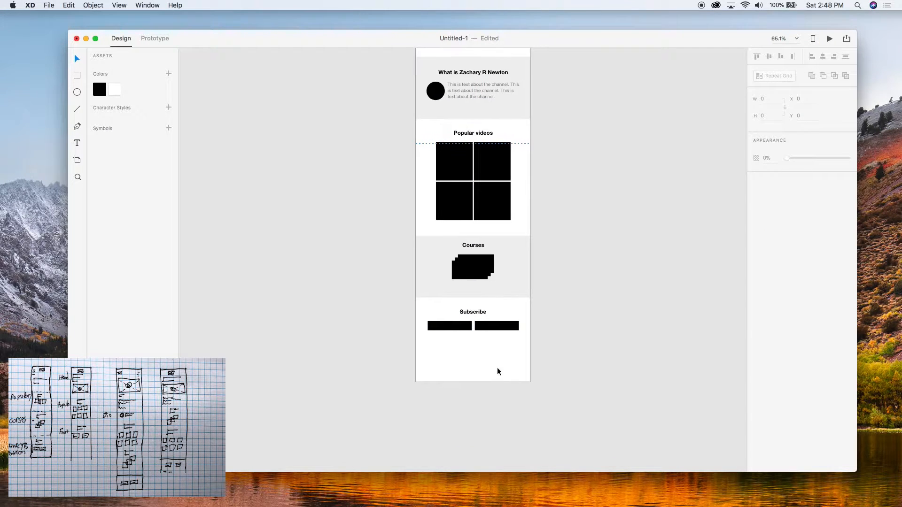
scroll(499, 374, up, 5)
key(t)
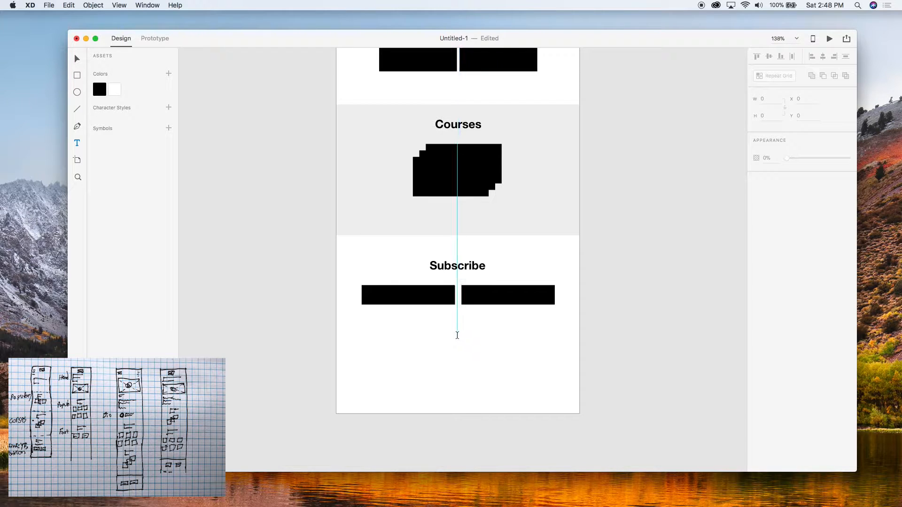
click(459, 335)
text(zachar)
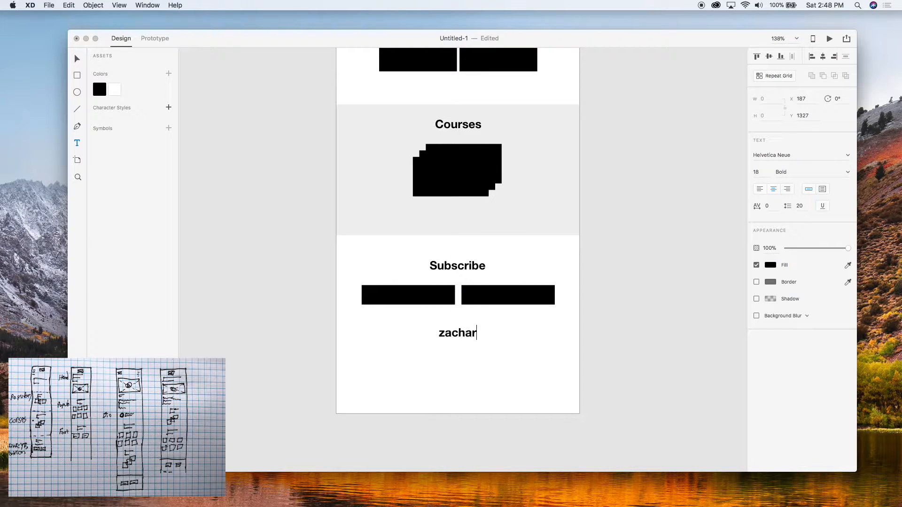
text(yrn)
key(BackSpace)
key(BackSpace)
key(BackSpace)
key(BackSpace)
key(BackSpace)
key(BackSpace)
key(BackSpace)
key(BackSpace)
key(BackSpace)
click(77, 58)
Shorten the Home artboard from its lower edge to about 1340 high, so it ends just below the Subscribe buttons.
scroll(259, 131, down, 5)
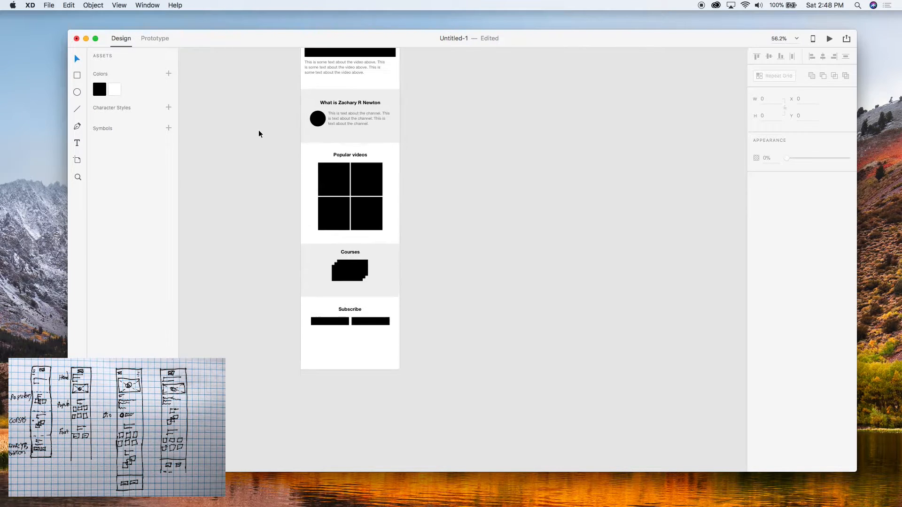
scroll(258, 134, up, 5)
scroll(395, 268, down, 8)
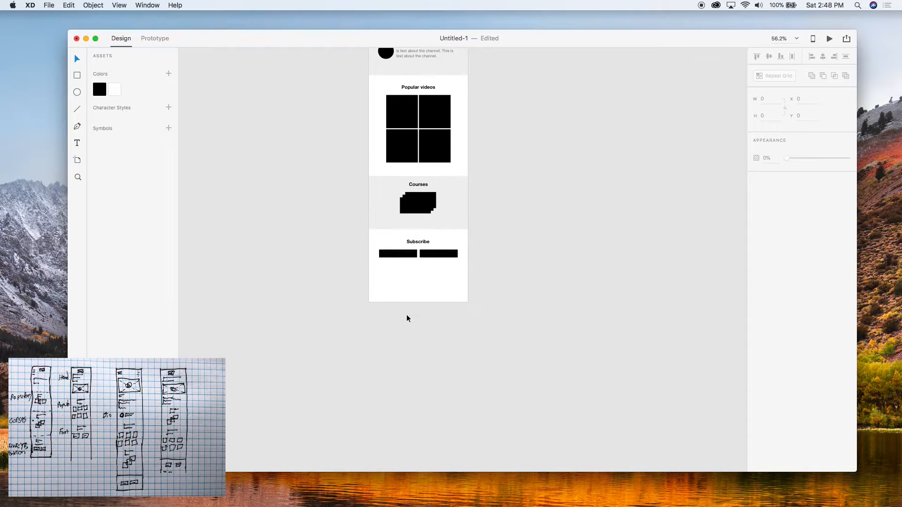
scroll(422, 278, up, 3)
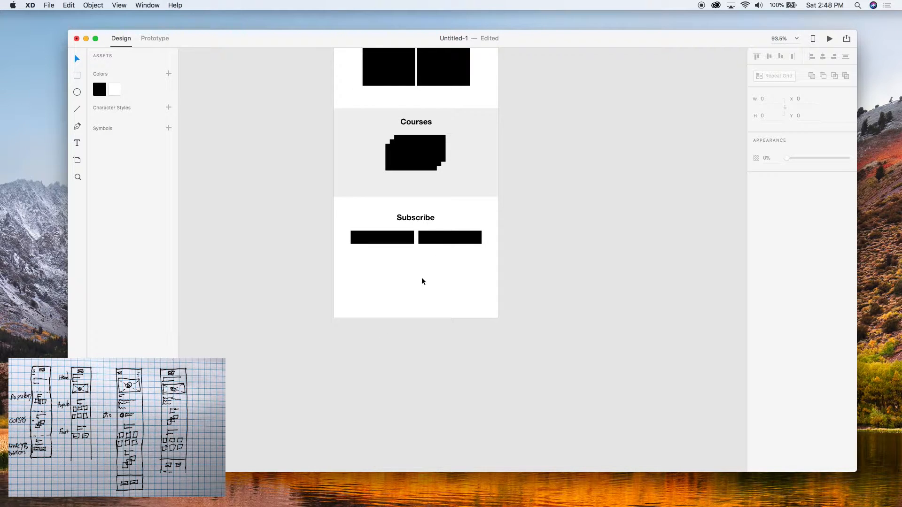
scroll(418, 302, down, 3)
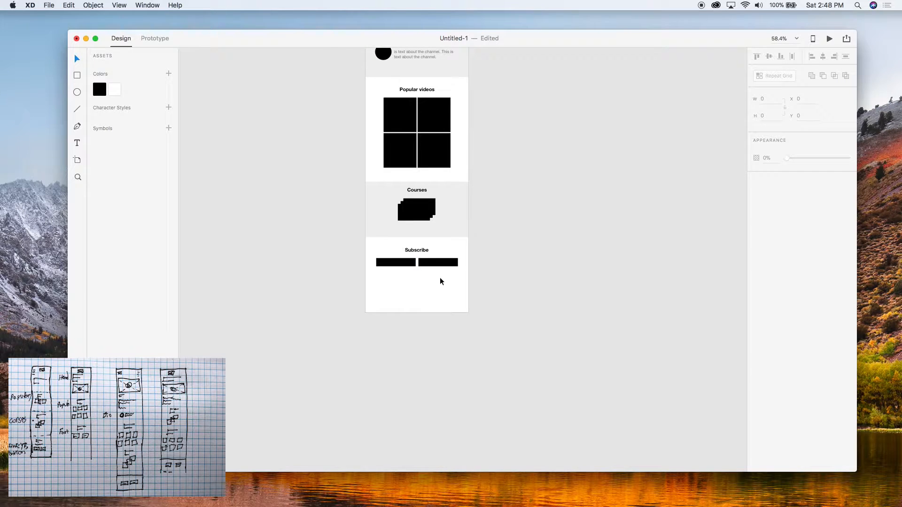
drag(440, 295, 393, 246)
click(421, 303)
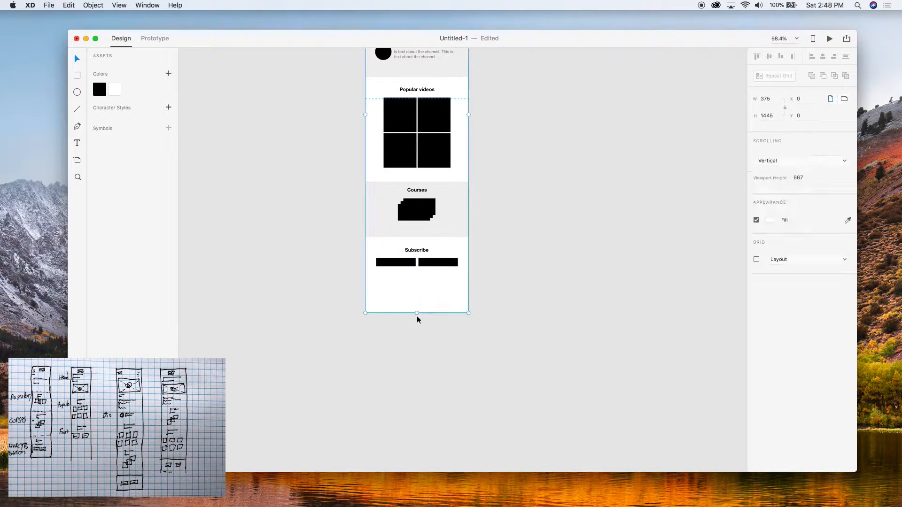
drag(417, 315, 412, 284)
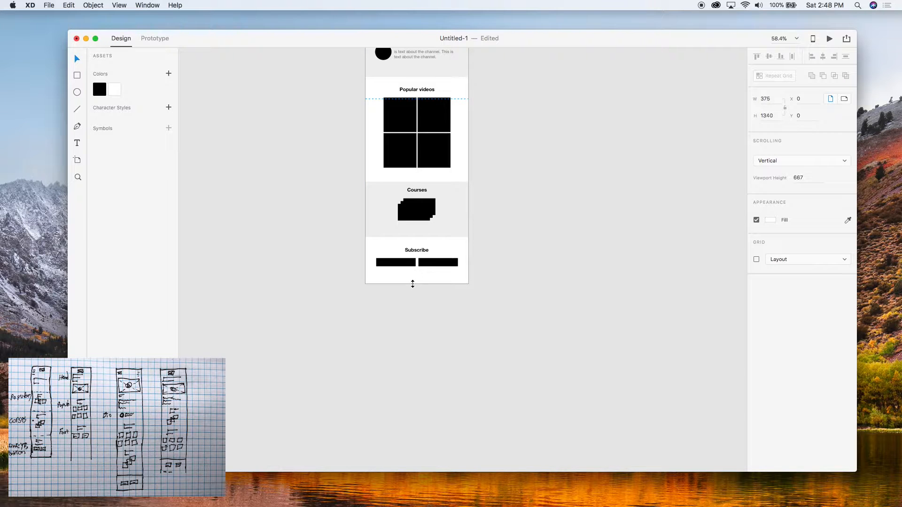
click(445, 314)
Duplicate the complete Home artboard and place the copy beside the original.
scroll(446, 314, up, 5)
scroll(445, 314, down, 1)
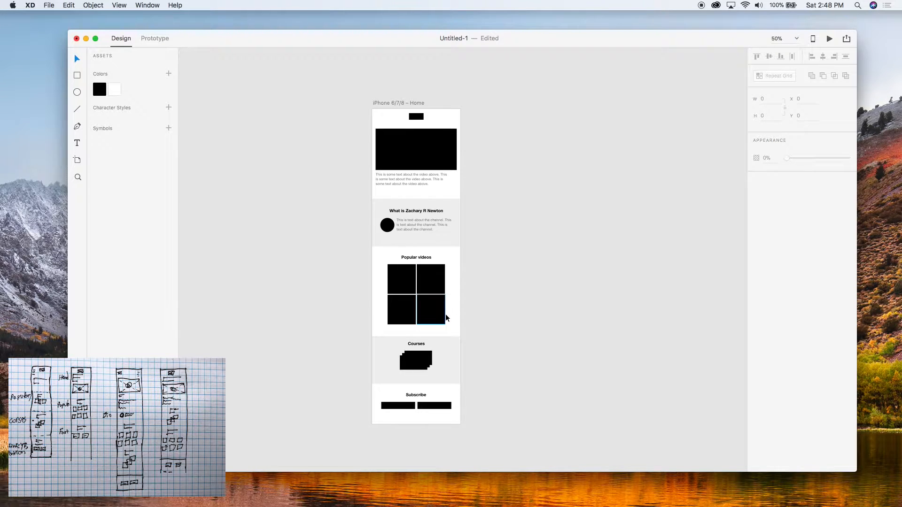
scroll(445, 314, down, 4)
drag(343, 173, 423, 209)
click(469, 240)
scroll(469, 243, up, 4)
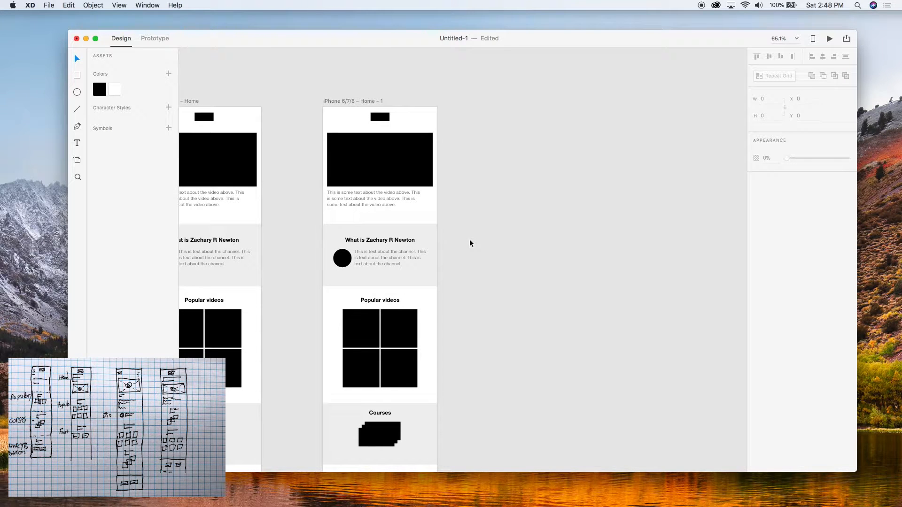
Delete the video rectangle and the video description text from the copied Home artboard.
scroll(395, 213, down, 4)
click(378, 201)
drag(378, 201, 358, 207)
key(Delete)
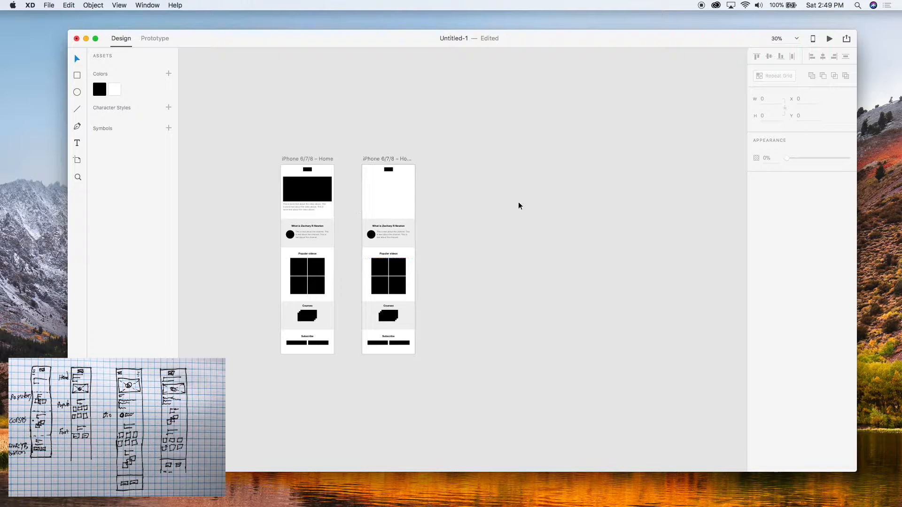
Add a bold "UI & UX" text heading in the empty area below the logo on the copied artboard.
scroll(415, 190, up, 4)
click(334, 133)
click(517, 271)
scroll(368, 237, up, 3)
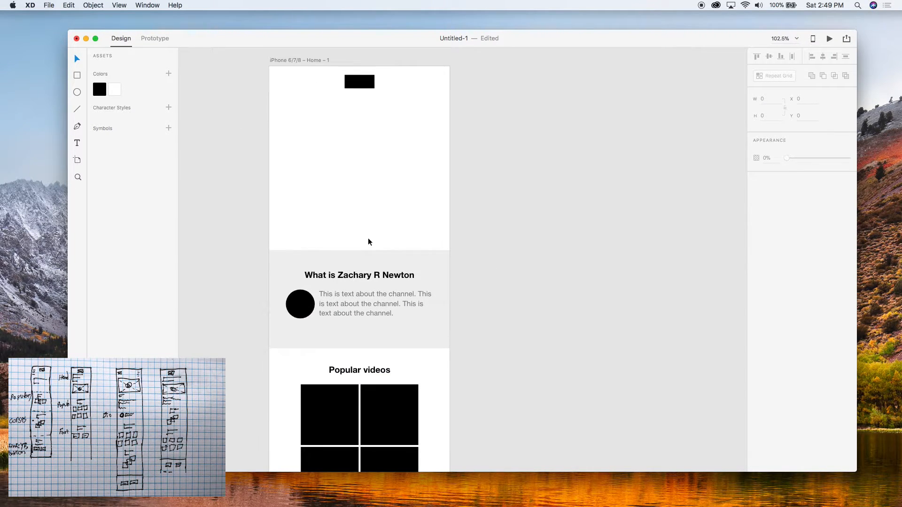
click(286, 122)
text(UI)
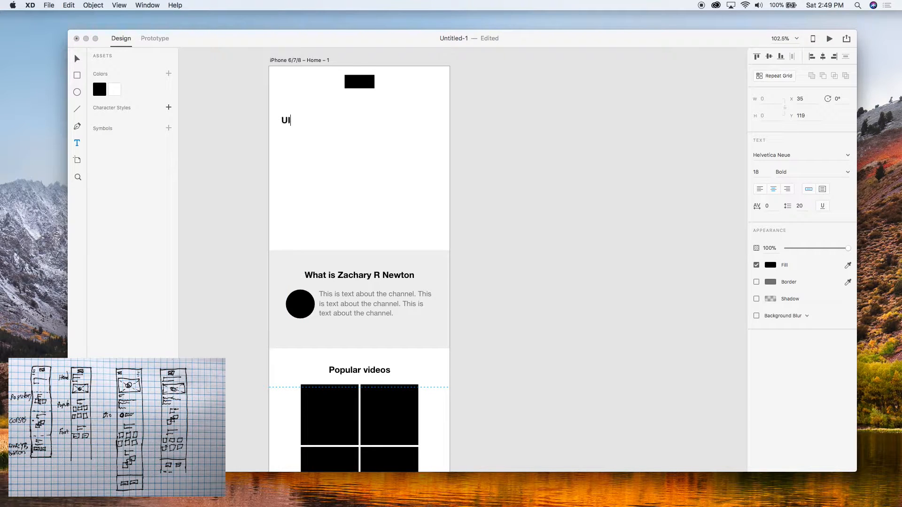
text( & UX)
click(78, 59)
click(256, 149)
Enlarge the "UI & UX" heading to nearly the artboard's width, centre it below the logo, and scale it down slightly.
drag(280, 116, 371, 111)
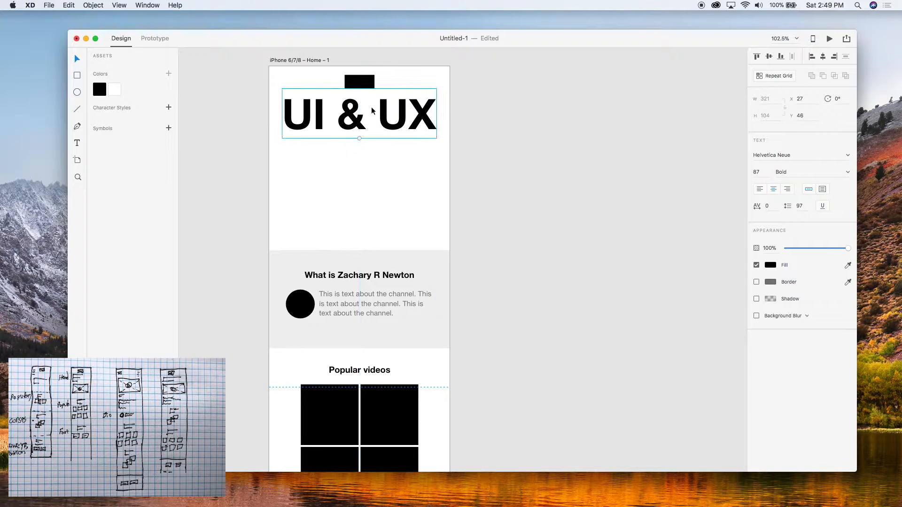
click(498, 142)
key(super+0)
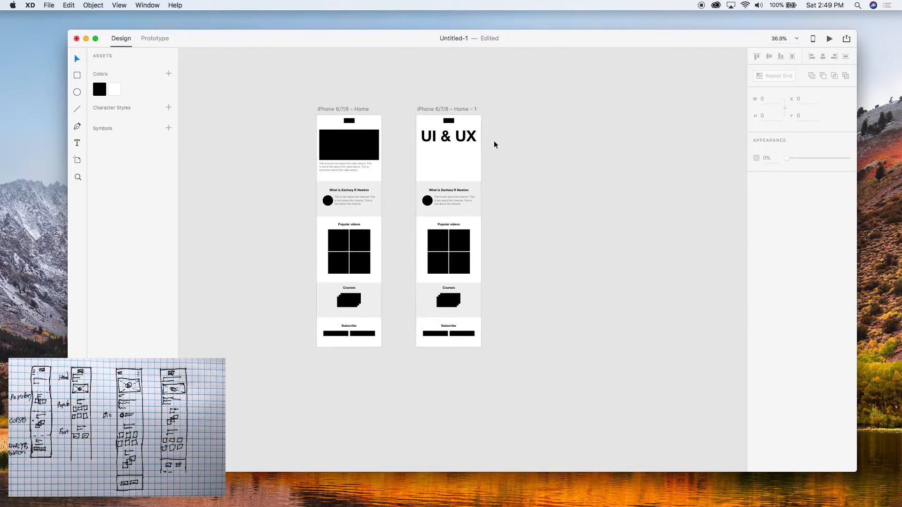
scroll(474, 137, up, 3)
click(420, 142)
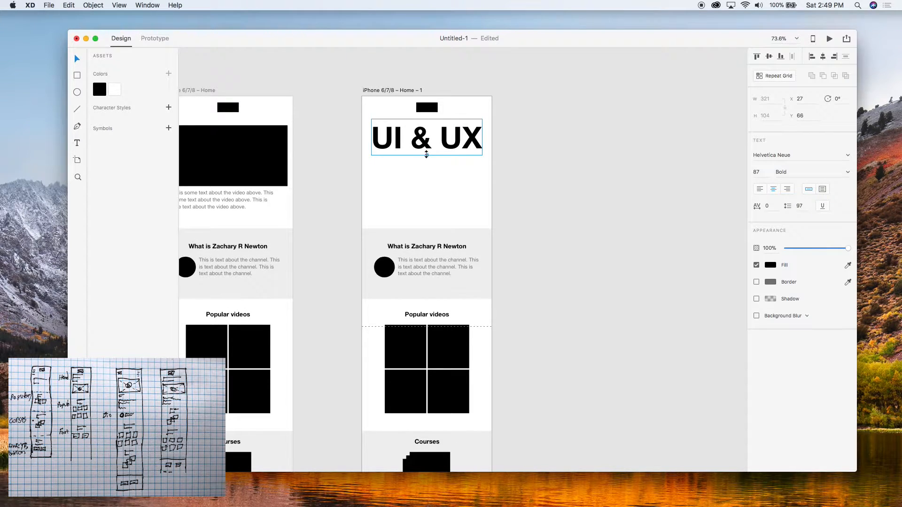
drag(426, 154, 425, 145)
Preview the copied Home artboard in the desktop preview window and close the preview.
click(396, 89)
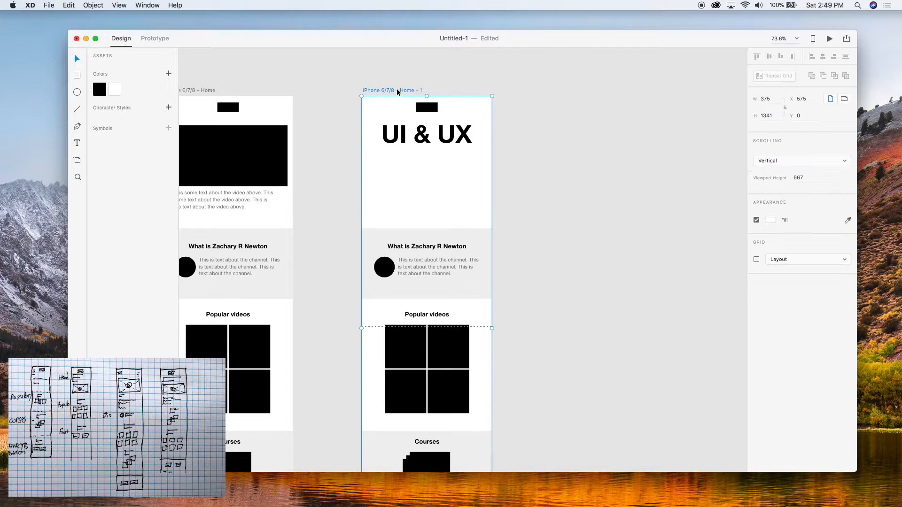
key(super+Return)
drag(405, 99, 617, 75)
key(super+w)
Delete the "UI & UX" heading from the copied artboard.
click(522, 133)
click(452, 140)
key(Delete)
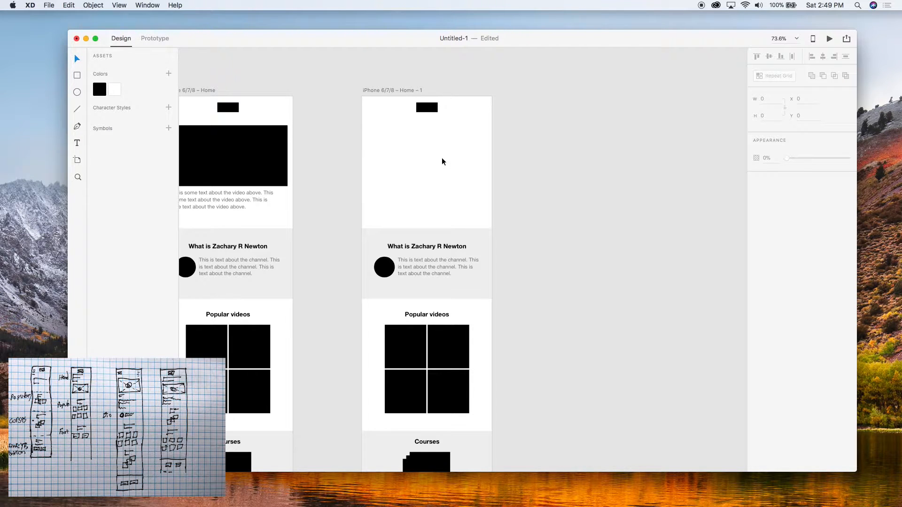
Copy the video rectangle from the Home artboard into the copied artboard, leaving headline space between it and the logo.
scroll(232, 160, left, 3)
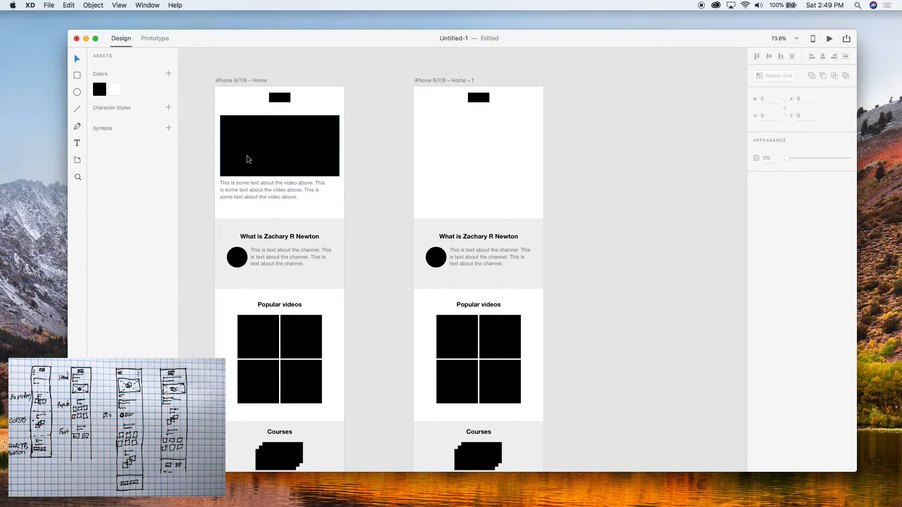
click(268, 150)
drag(269, 150, 476, 183)
click(579, 182)
scroll(489, 162, up, 2)
click(599, 199)
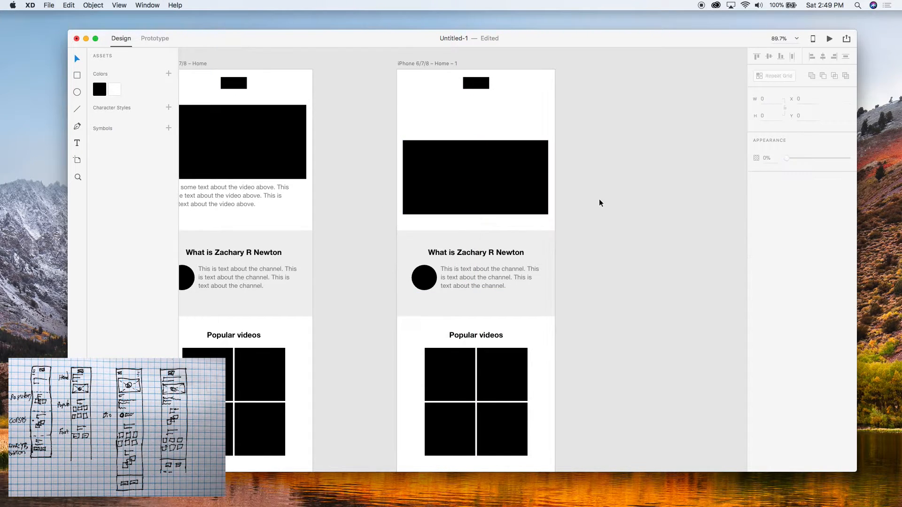
Add a left-aligned bold area-text headline, "Teaching you the knowledge to create awesome things", between the logo and video rectangle on the copied artboard.
scroll(540, 168, up, 2)
scroll(453, 173, up, 5)
key(t)
click(364, 149)
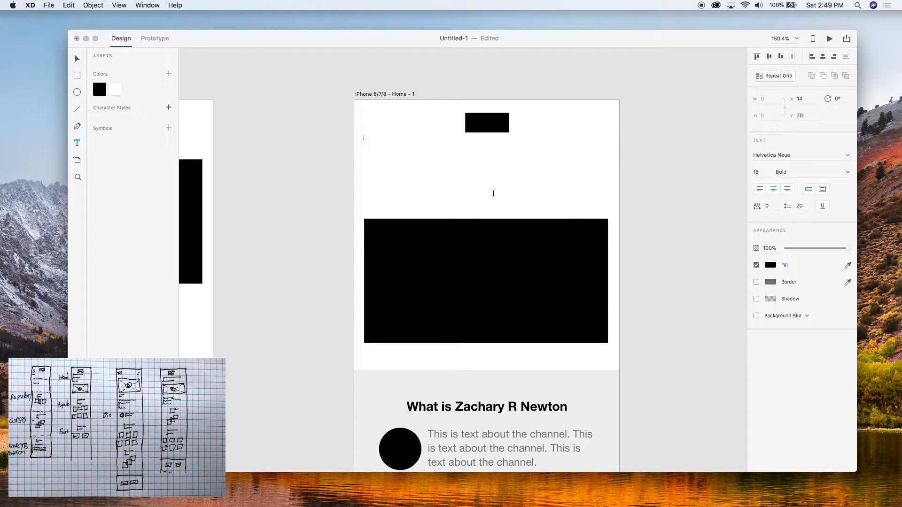
text(Gi)
key(super+a)
click(761, 189)
key(Right)
key(BackSpace)
key(BackSpace)
text(Teaching you the knowlo)
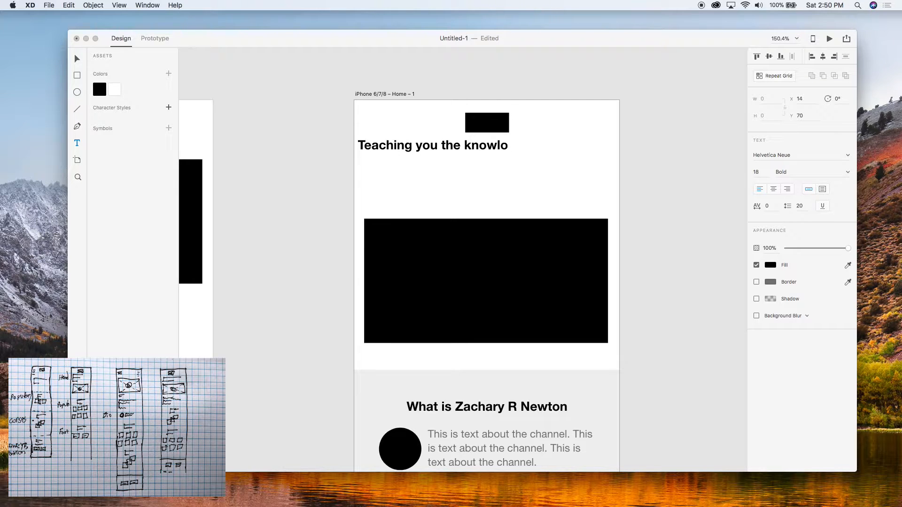
key(BackSpace)
text(edge to create)
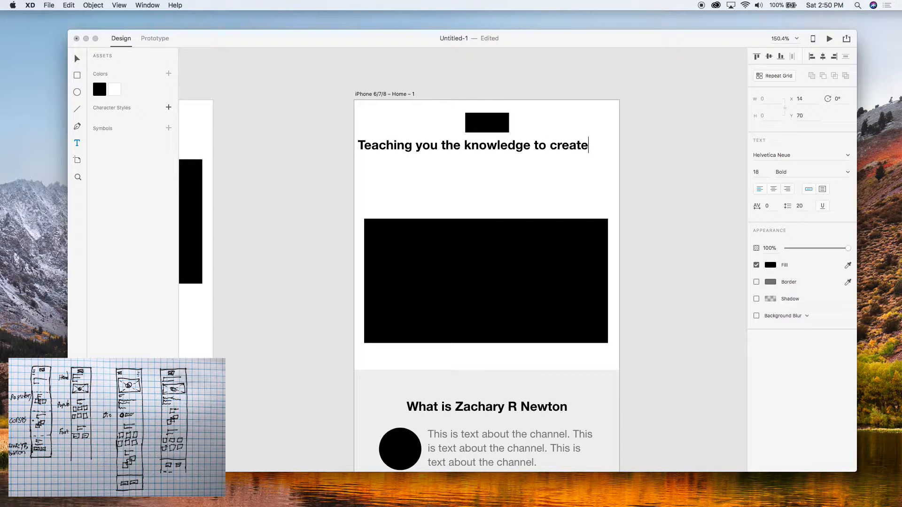
text( awesome things)
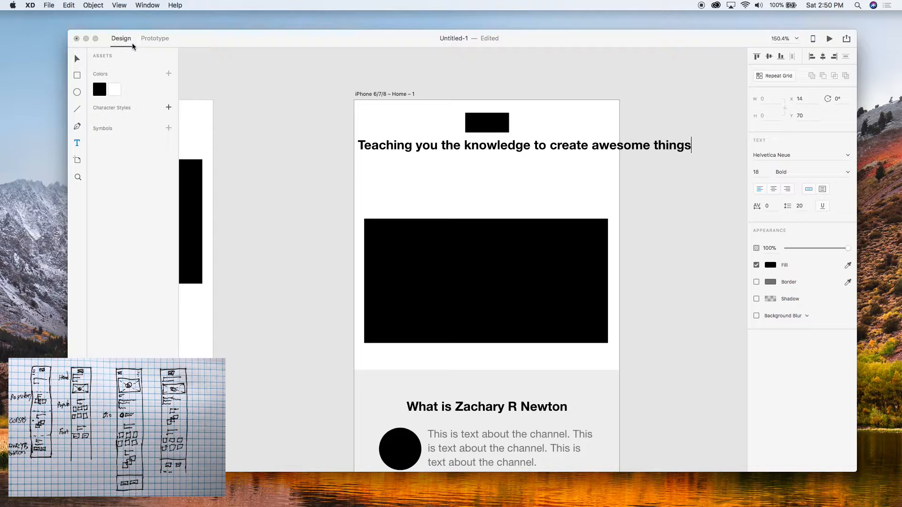
click(822, 189)
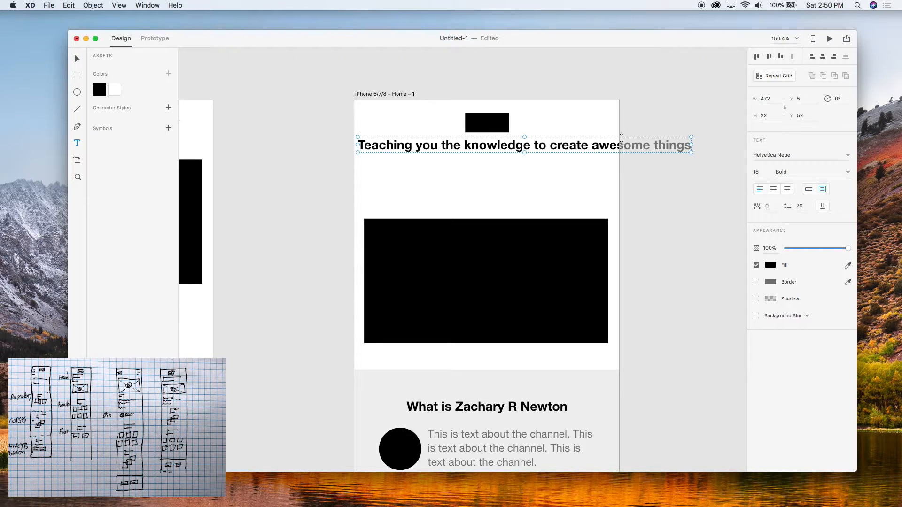
Resize the headline's text box to about 312 × 73 so the text wraps, and align it with the video rectangle's left edge.
drag(692, 153, 578, 188)
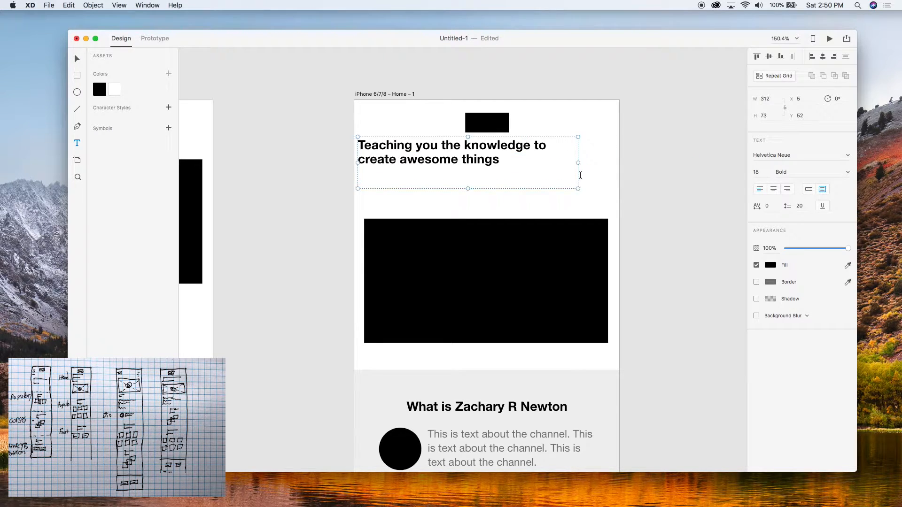
click(668, 156)
text(v)
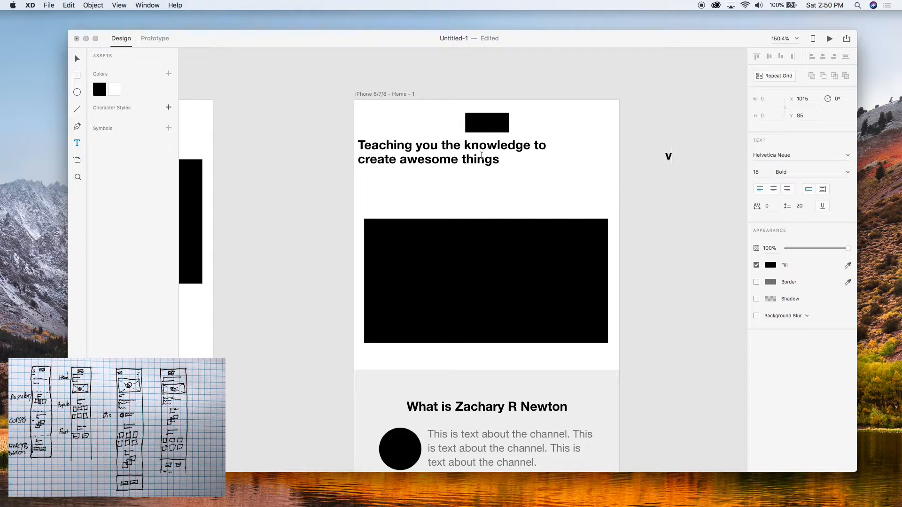
key(Escape)
key(Delete)
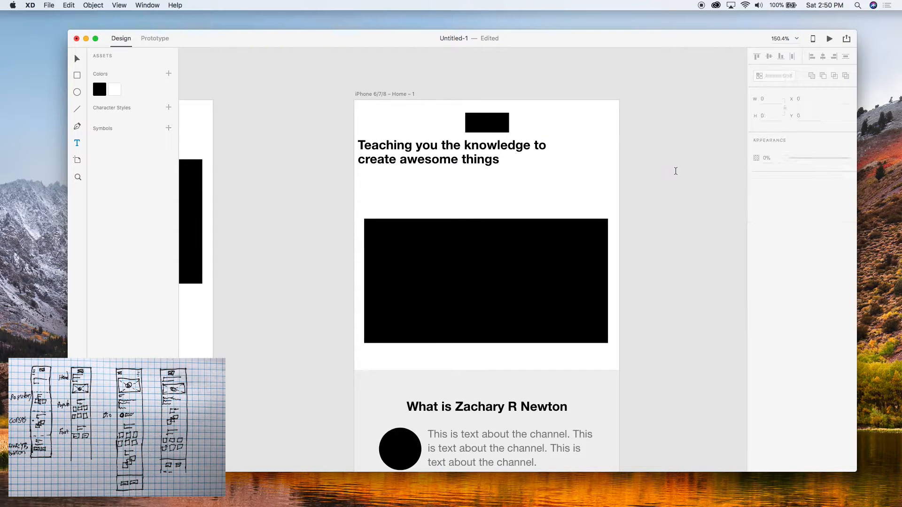
drag(460, 160, 468, 164)
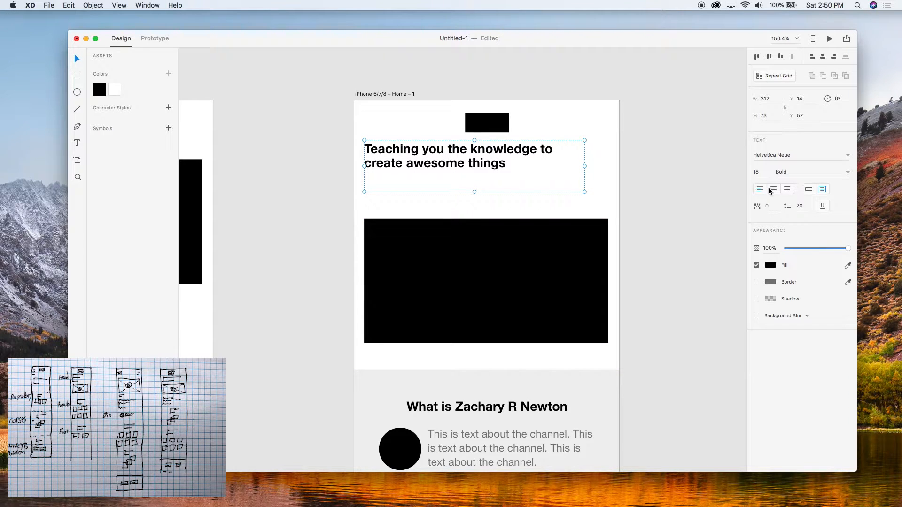
Set the headline's font size to 28 and its line spacing to 38.
click(764, 175)
text(38)
key(Return)
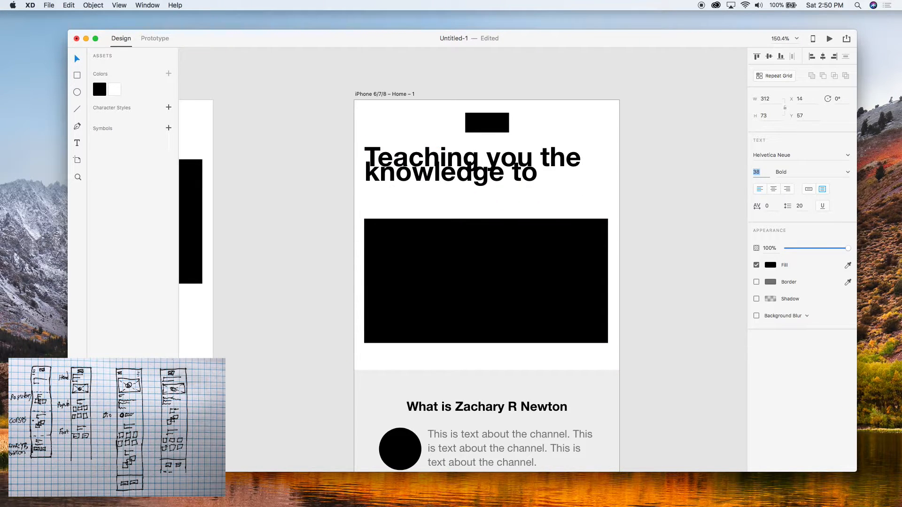
text(28)
key(Return)
click(806, 207)
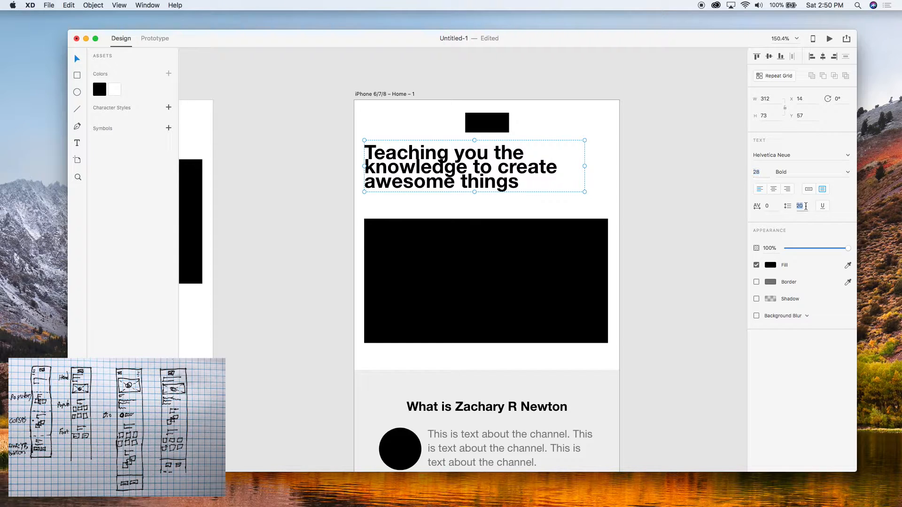
text(40)
key(Return)
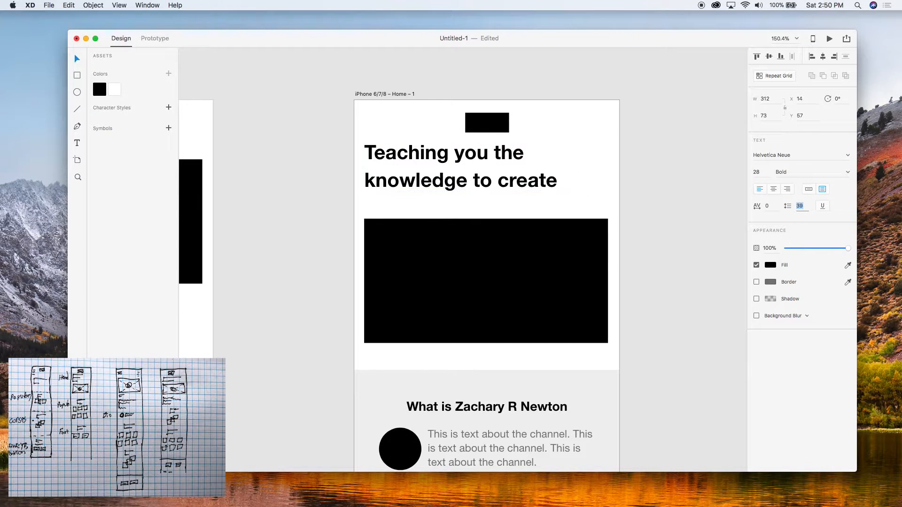
click(723, 271)
Set the headline text box's height to 109 so all three lines fit.
scroll(724, 267, down, 5)
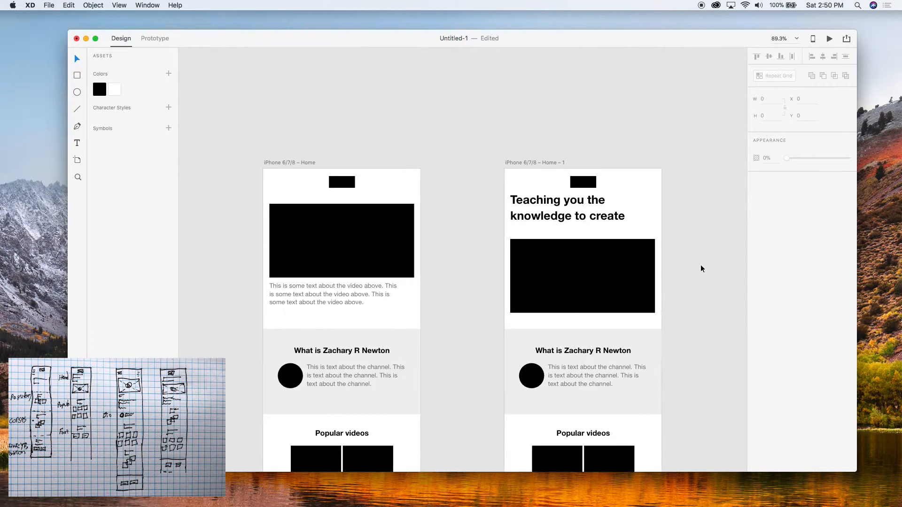
click(543, 178)
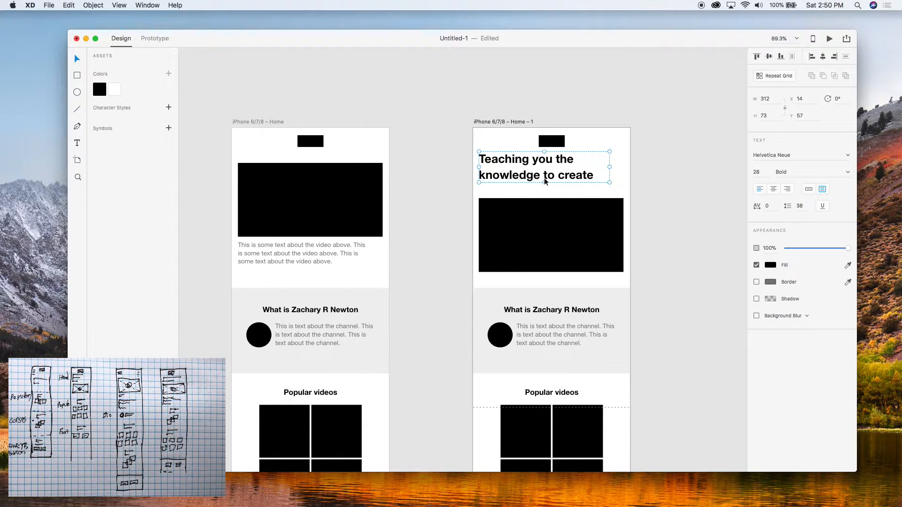
double_click(553, 179)
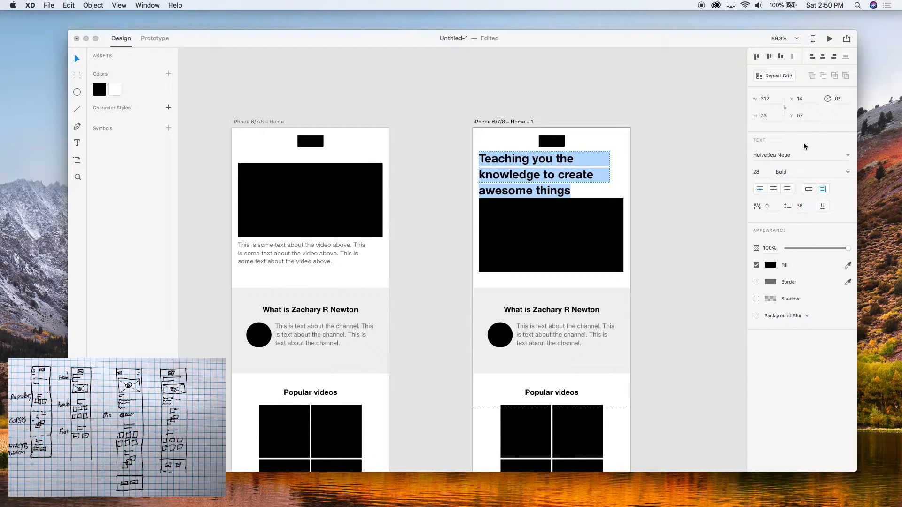
click(764, 118)
text(113)
key(Return)
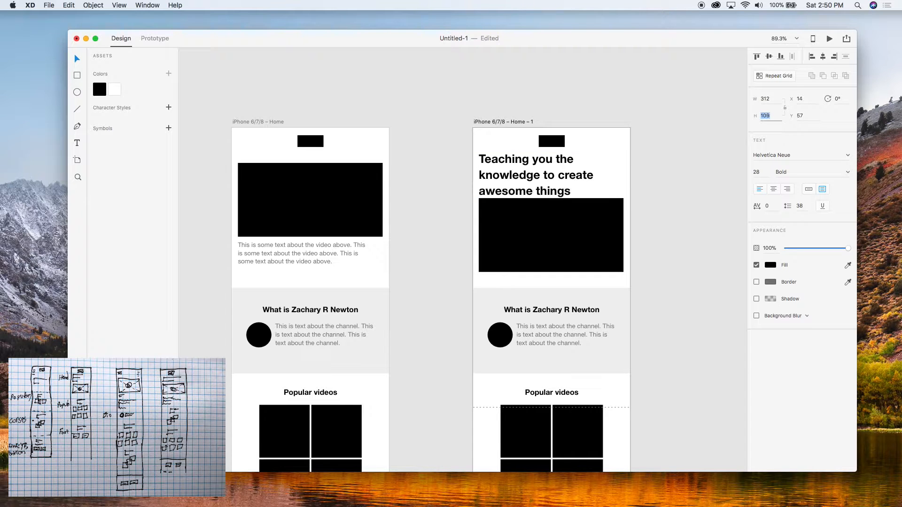
Move the video rectangle on the copied artboard down to 20 below the headline text box.
scroll(599, 187, up, 5)
drag(585, 225, 567, 265)
key(shift+Down)
key(shift+Down)
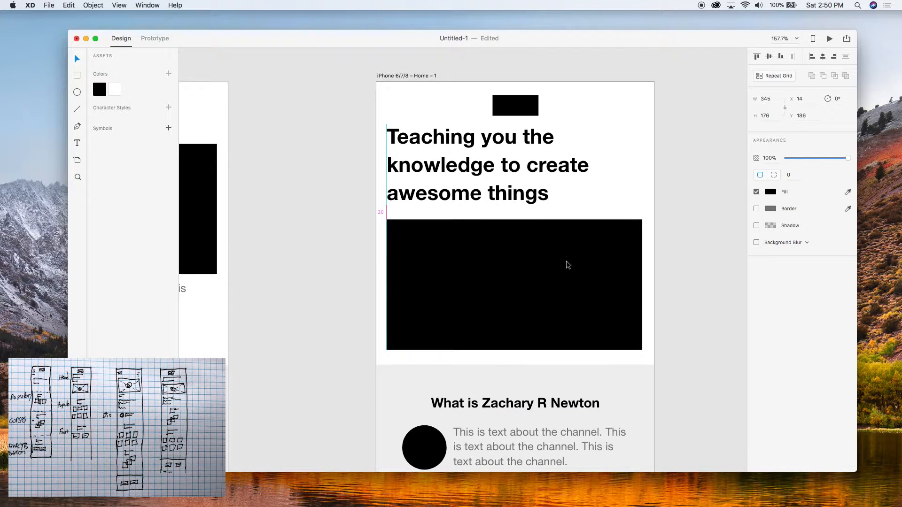
click(710, 283)
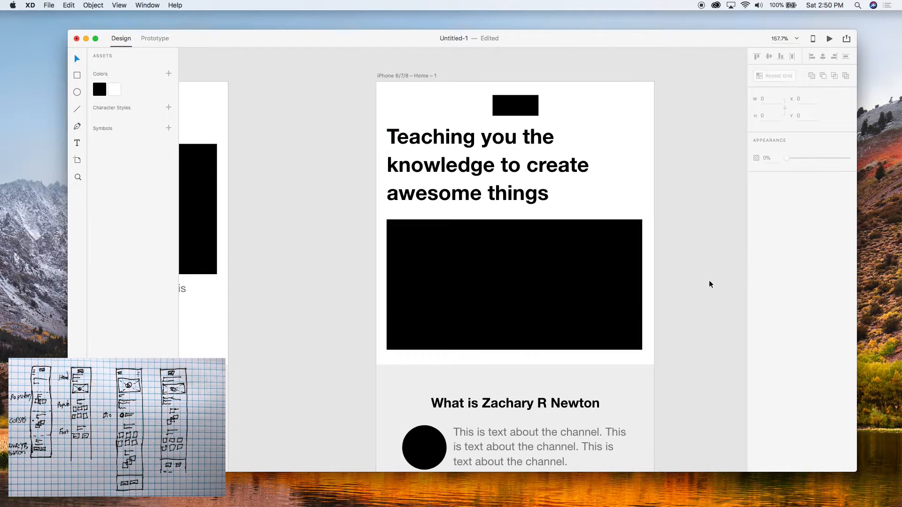
Set the headline's character spacing to -10.
double_click(507, 158)
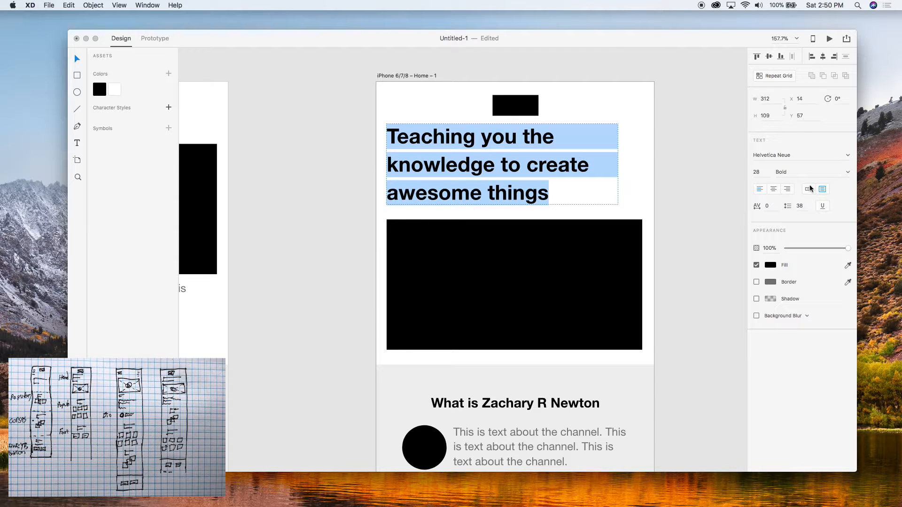
click(768, 205)
key(Down)
key(Down)
key(Down)
key(Down)
key(Down)
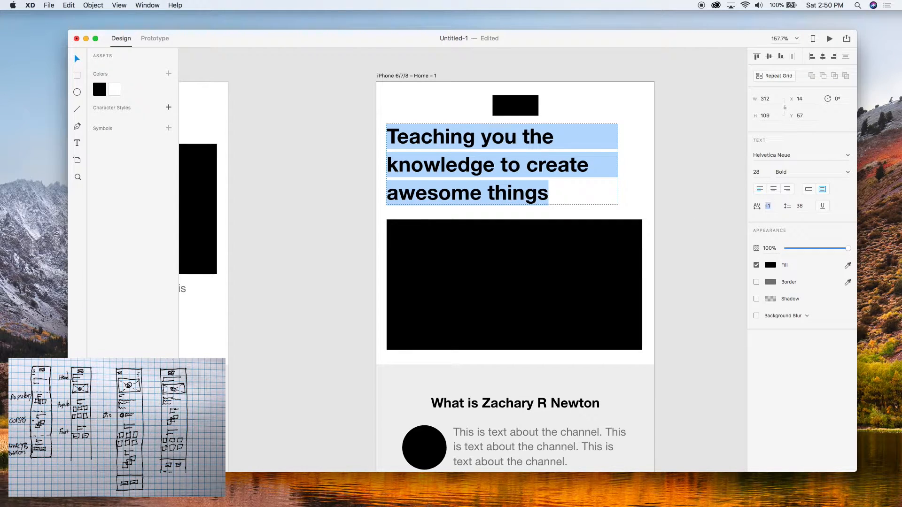
key(Down)
key(Down)
key(Down)
key(Down)
key(Down)
key(Down)
key(Down)
key(Down)
key(Down)
key(Down)
key(Down)
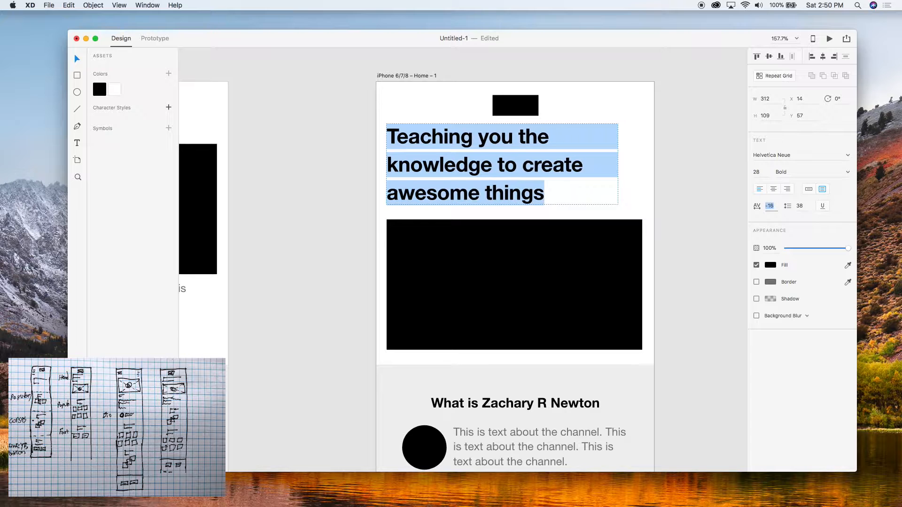
key(Up)
key(Up)
key(Up)
key(Up)
key(Up)
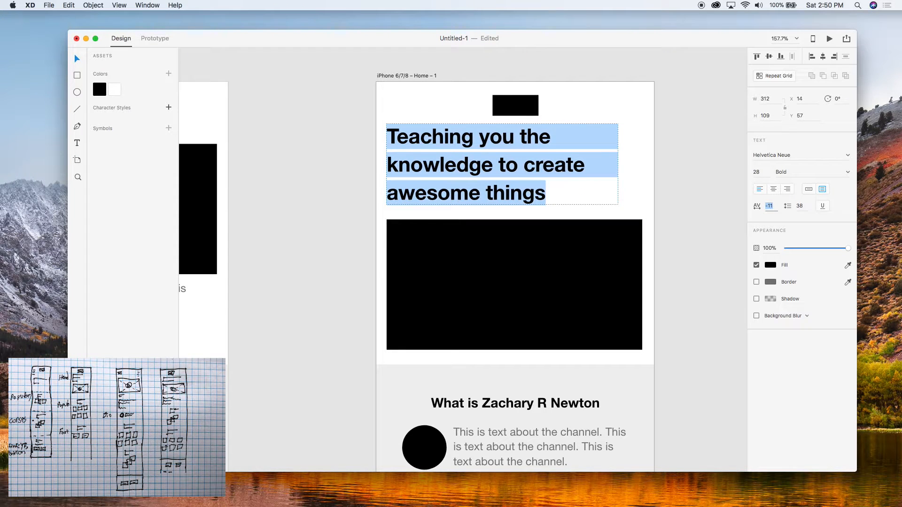
key(Up)
click(683, 184)
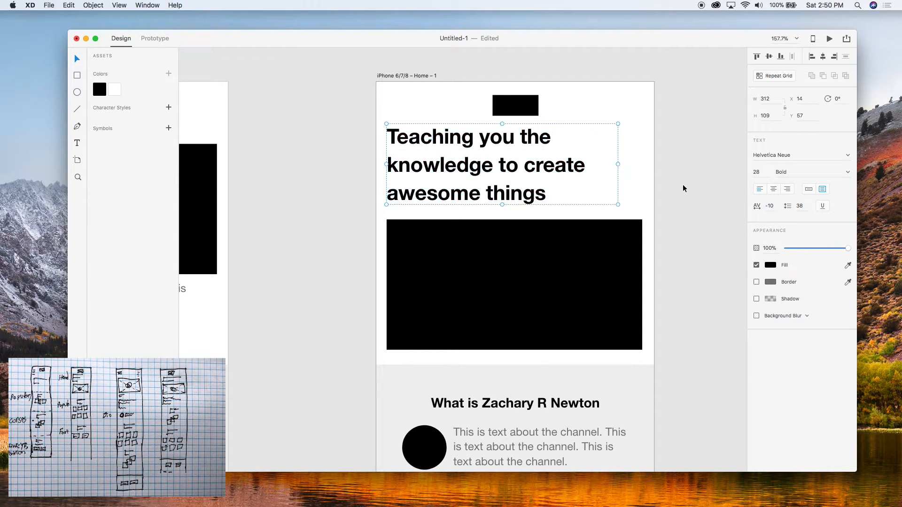
Tighten the line spacing of the three-line headline slightly.
scroll(683, 185, down, 5)
click(683, 185)
scroll(683, 185, right, 2)
scroll(683, 185, up, 5)
click(537, 171)
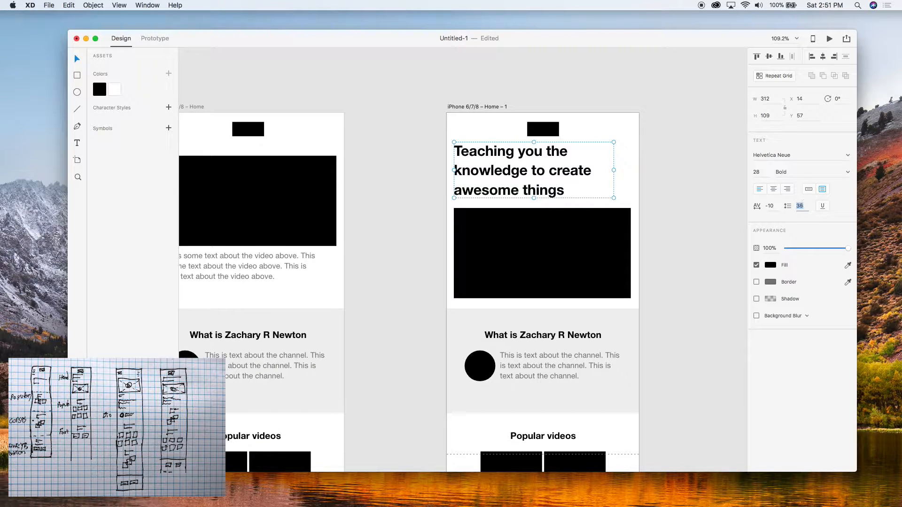
key(Down)
key(Down)
key(Down)
key(Down)
key(Down)
key(Down)
key(Up)
key(Up)
key(Escape)
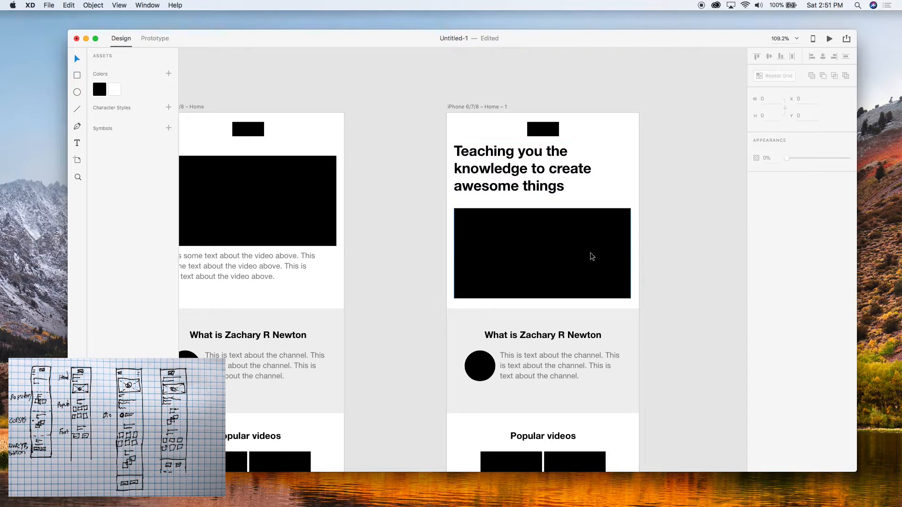
Draw a left-aligned horizontal divider about 112 long beneath the headline, and shift the video rectangle down to Y 190.
click(563, 263)
key(l)
drag(454, 194, 511, 195)
key(shift+Down)
key(shift+Down)
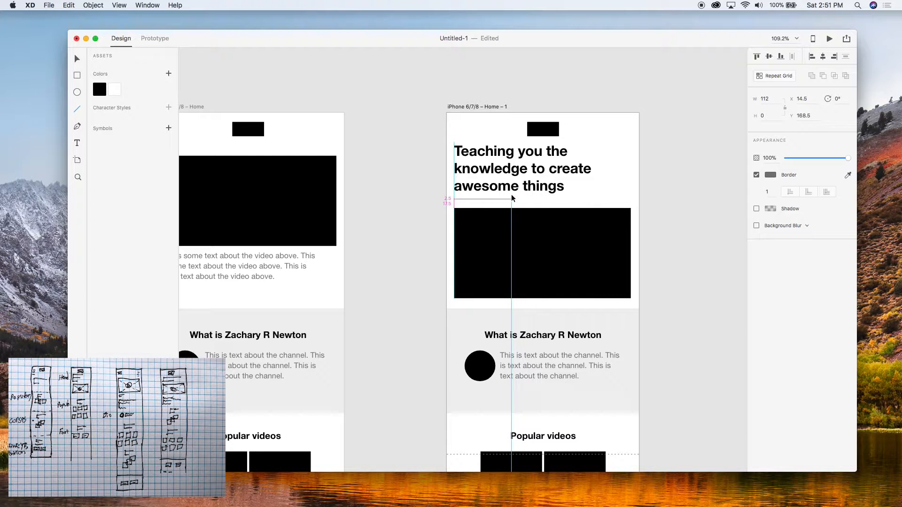
key(Escape)
mouse_move(542, 255)
mouse_down()
mouse_move(540, 247)
mouse_move(542, 255)
mouse_up()
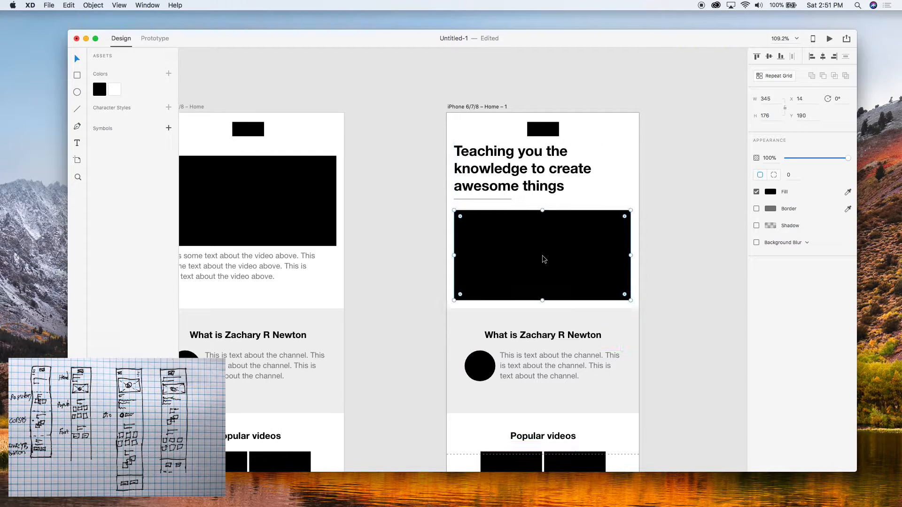
click(554, 248)
click(700, 282)
Move all sections below the video rectangle off the copied artboard onto the empty pasteboard beside it.
scroll(701, 282, down, 5)
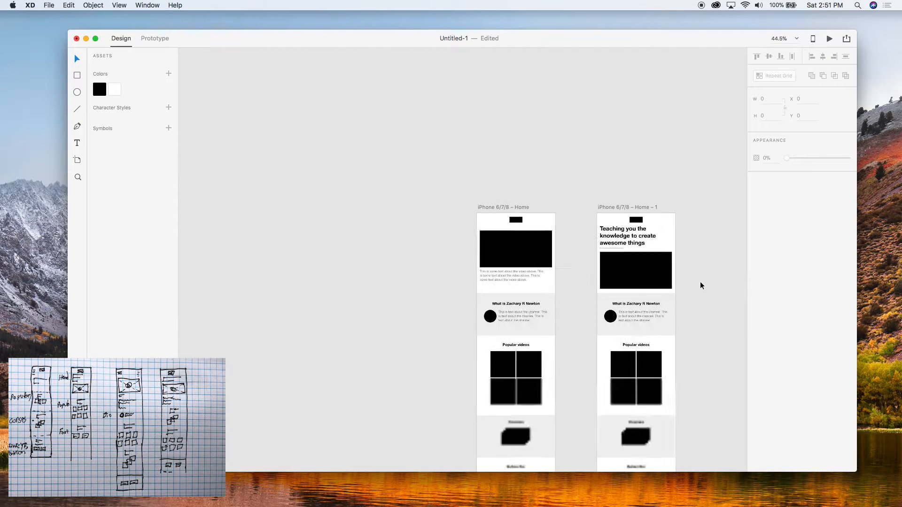
scroll(701, 281, right, 2)
scroll(700, 282, down, 1)
scroll(588, 305, right, 2)
scroll(588, 305, down, 1)
drag(583, 246, 481, 431)
drag(598, 237, 467, 433)
drag(547, 258, 658, 253)
click(621, 188)
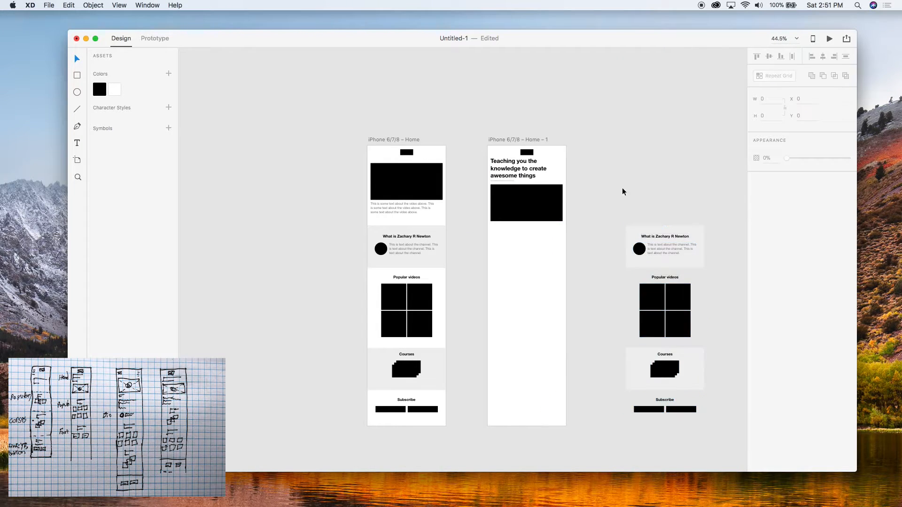
Position the video rectangle at X 14, Y 196, beneath the divider line.
scroll(543, 239, up, 3)
drag(526, 207, 525, 212)
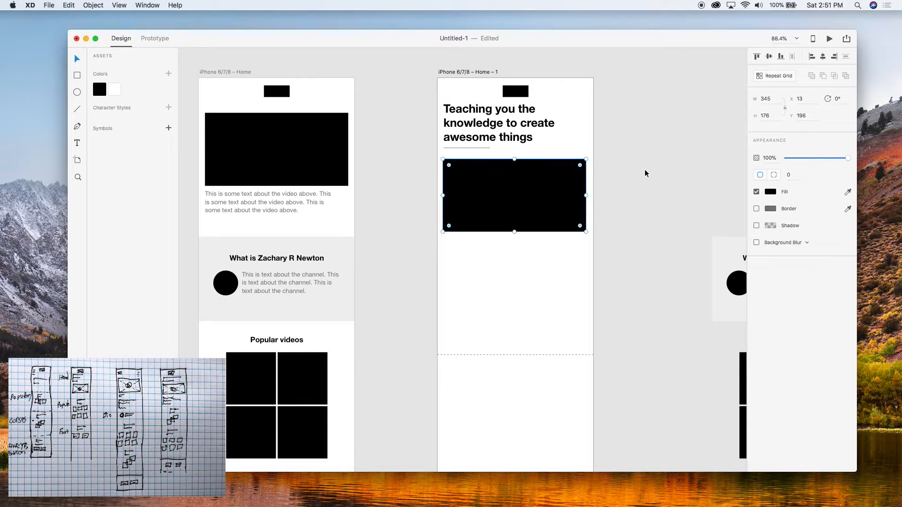
key(Down)
key(Right)
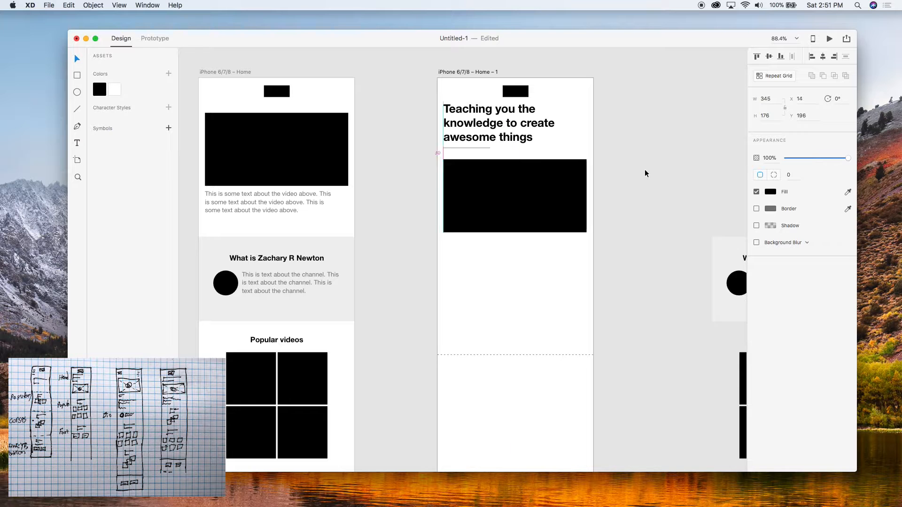
click(575, 319)
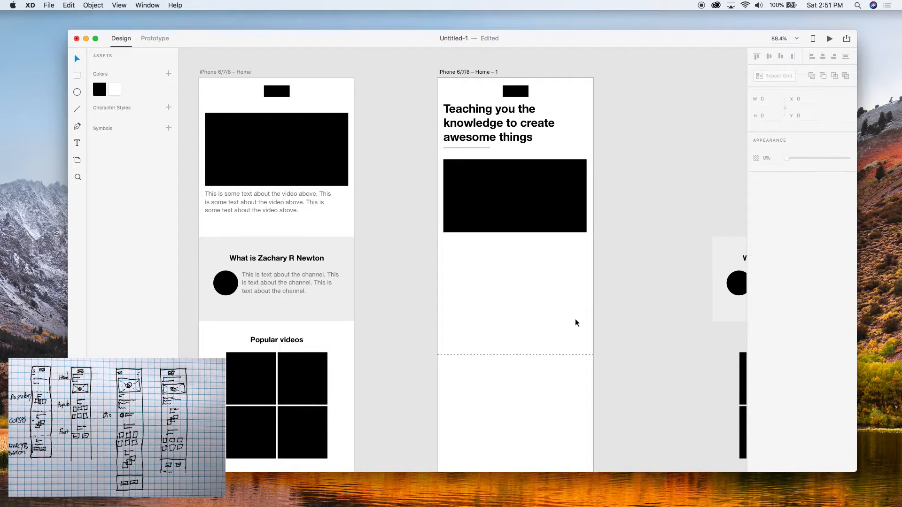
Move the headline, divider line and video rectangle down together to Y 87, leaving more space below the logo.
scroll(575, 320, down, 5)
scroll(575, 319, down, 3)
scroll(576, 319, right, 3)
drag(522, 232, 402, 123)
key(shift+Down)
key(shift+Down)
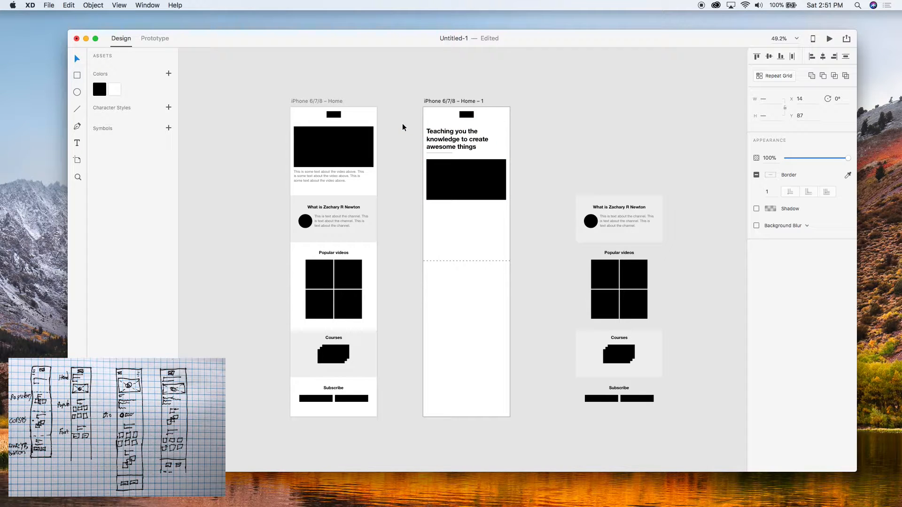
Preview the copied Home artboard in the desktop preview window and close the preview.
click(456, 98)
key(super+Return)
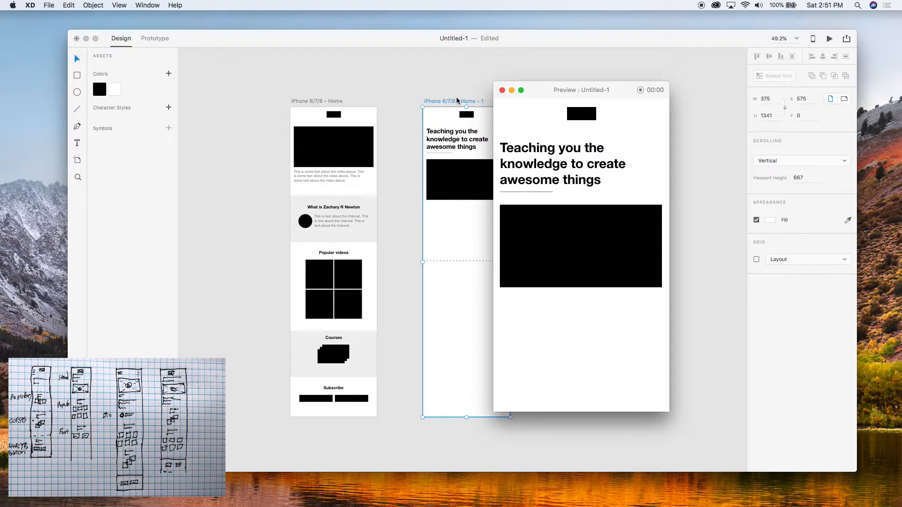
key(super+w)
click(452, 304)
Move the "Popular videos" heading and its upper two thumbnails from the pasteboard onto the artboard, centred below the video rectangle with spacing above.
scroll(453, 303, right, 2)
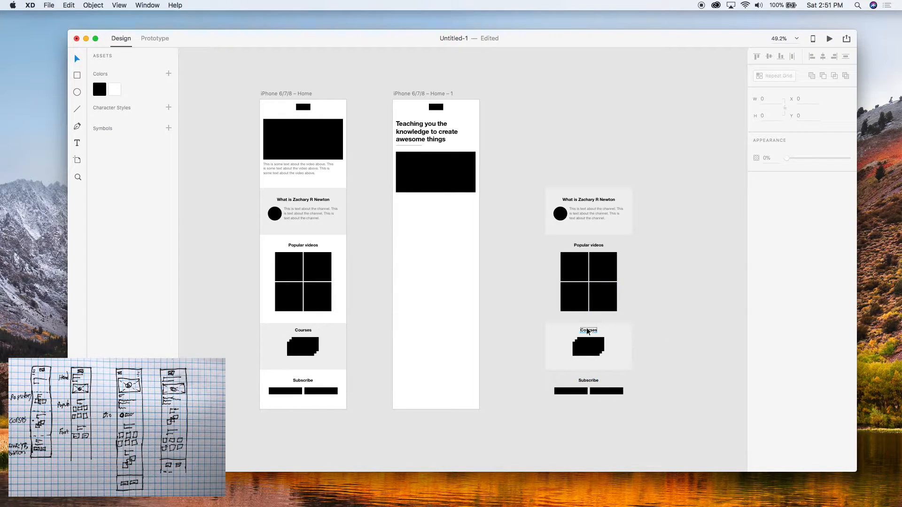
click(603, 246)
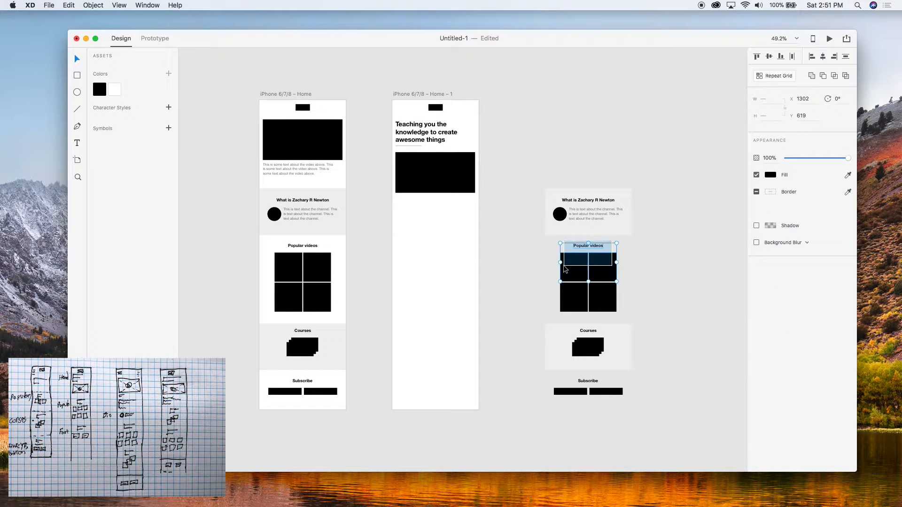
drag(583, 248, 429, 195)
scroll(429, 196, up, 5)
key(shift+Down)
key(shift+Down)
scroll(428, 197, up, 5)
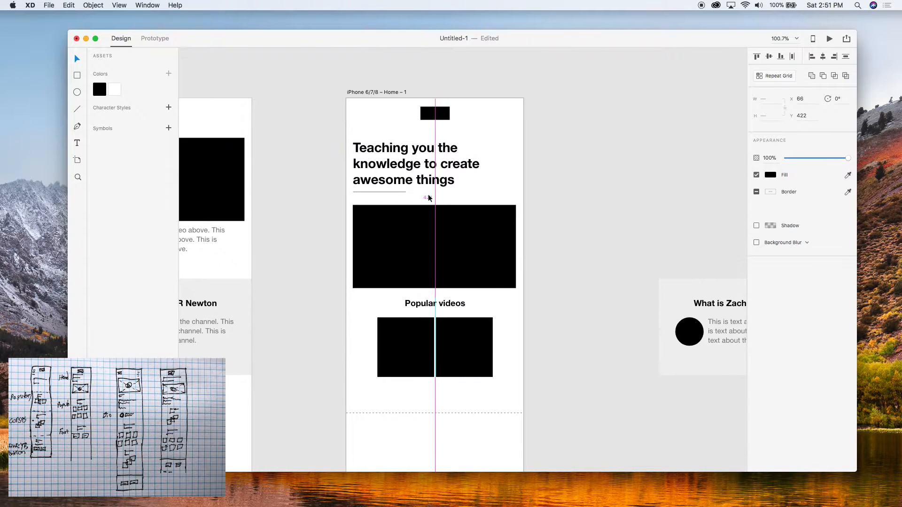
scroll(398, 181, down, 2)
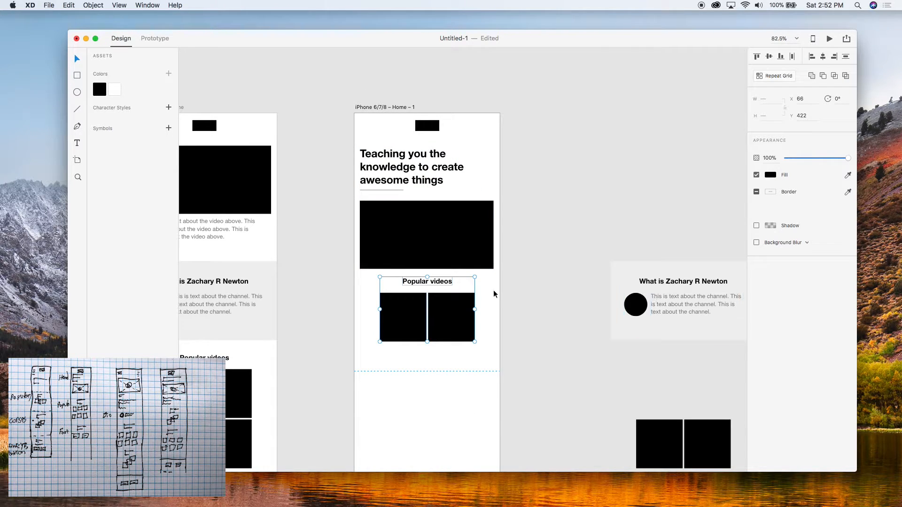
key(shift+Down)
key(shift+Down)
key(shift+Down)
click(508, 345)
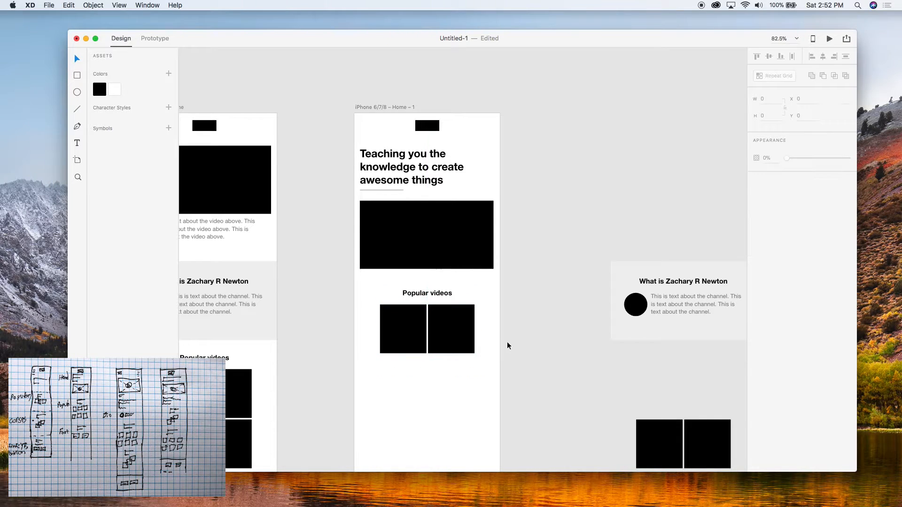
Delete the pair of black square thumbnails under the "Popular videos" heading on the second Home artboard.
click(396, 331)
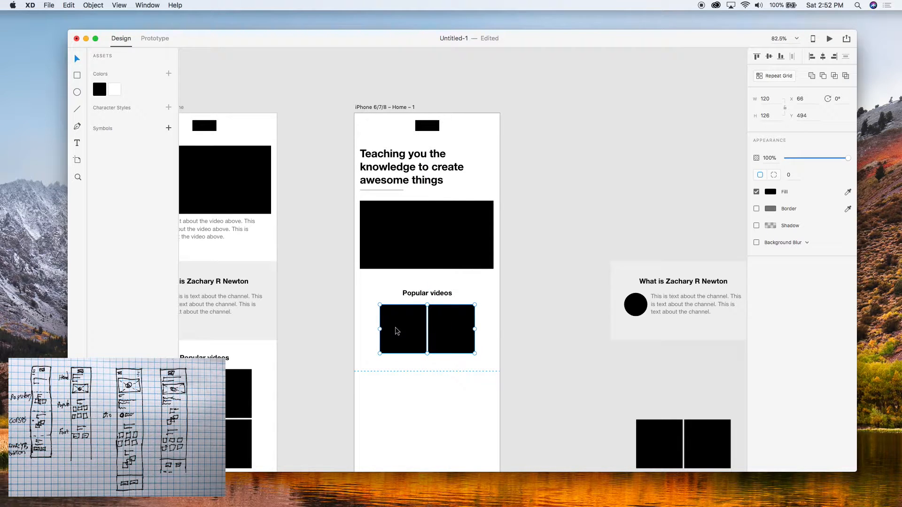
key(Delete)
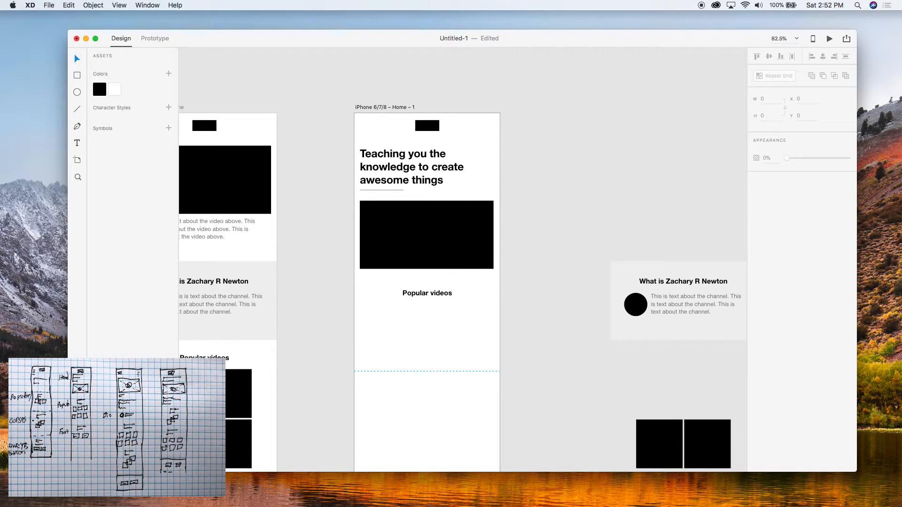
Switch to Chrome, open the creator's YouTube channel page, and bring the Popular uploads row into view.
key(super+Tab)
drag(75, 506, 473, 52)
text(youtube.com)
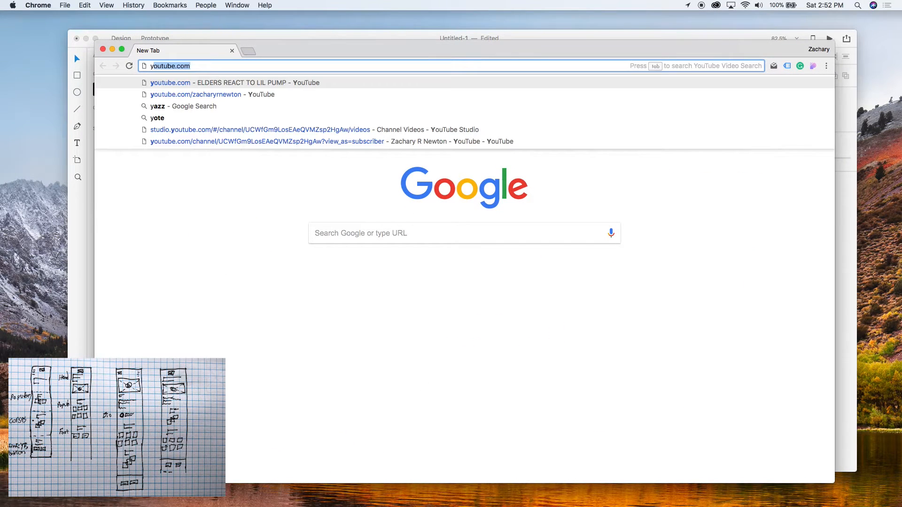
key(Right)
text(/za)
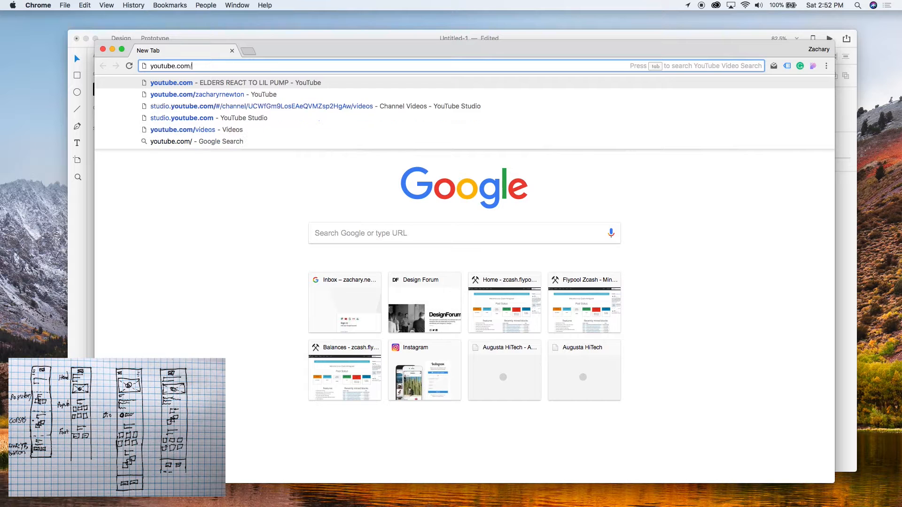
key(Up)
key(Return)
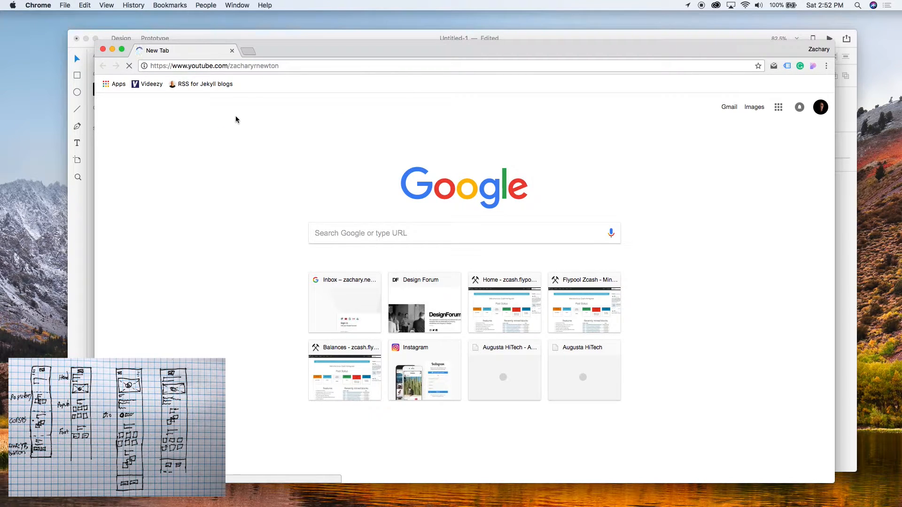
drag(282, 47, 305, 18)
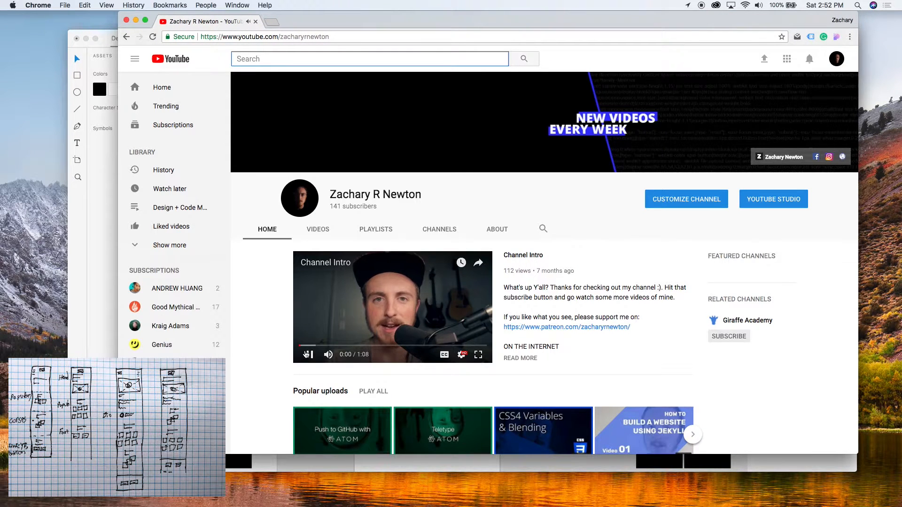
scroll(477, 336, down, 6)
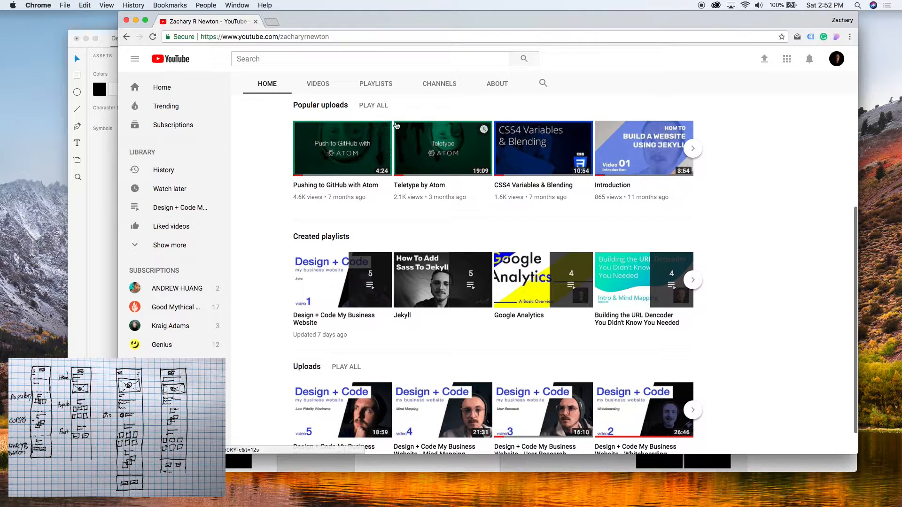
Try to pull the "Teletype" thumbnail out of the browser onto the desktop, opening its image in a separate tab.
drag(406, 136, 881, 170)
drag(768, 12, 664, 9)
right_click(327, 154)
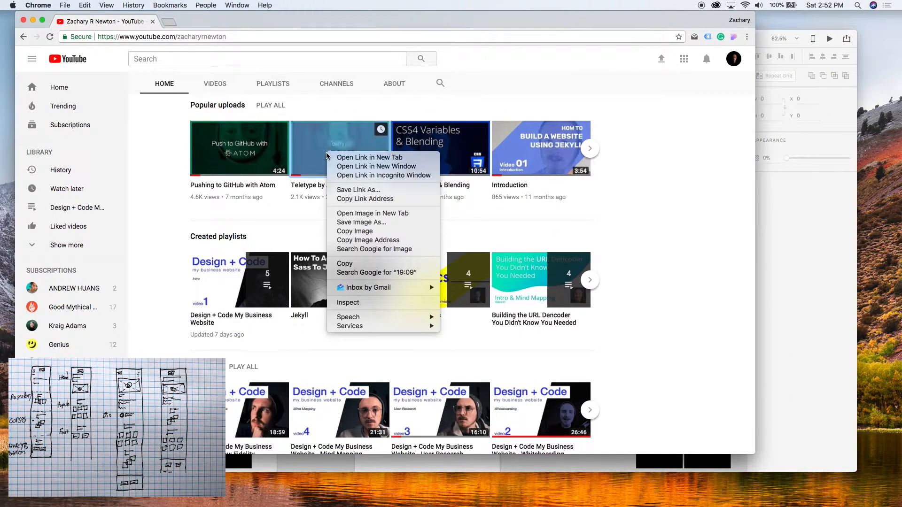
click(366, 214)
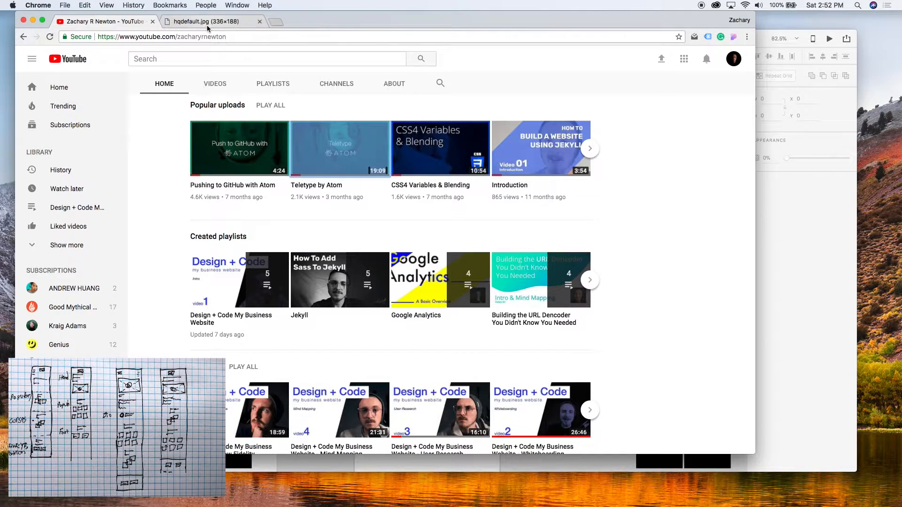
click(208, 22)
drag(407, 256, 874, 252)
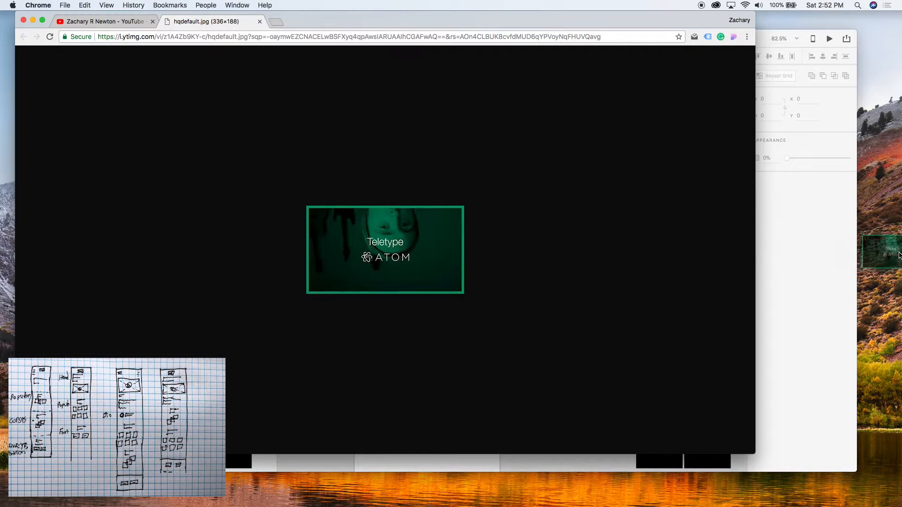
Hide the open apps, return to Chrome, and save the Teletype image to the Desktop as hqdefault in Google's WebP format.
click(793, 311)
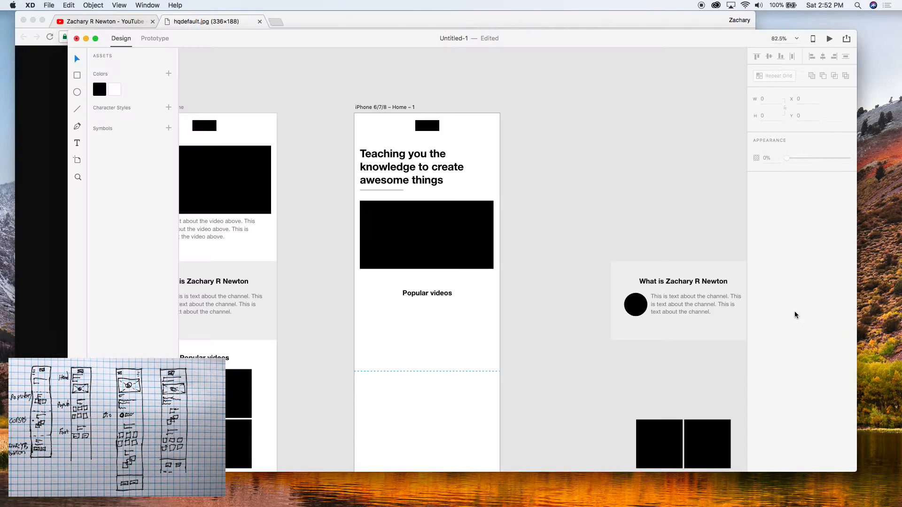
key(super+h)
key(super+h)
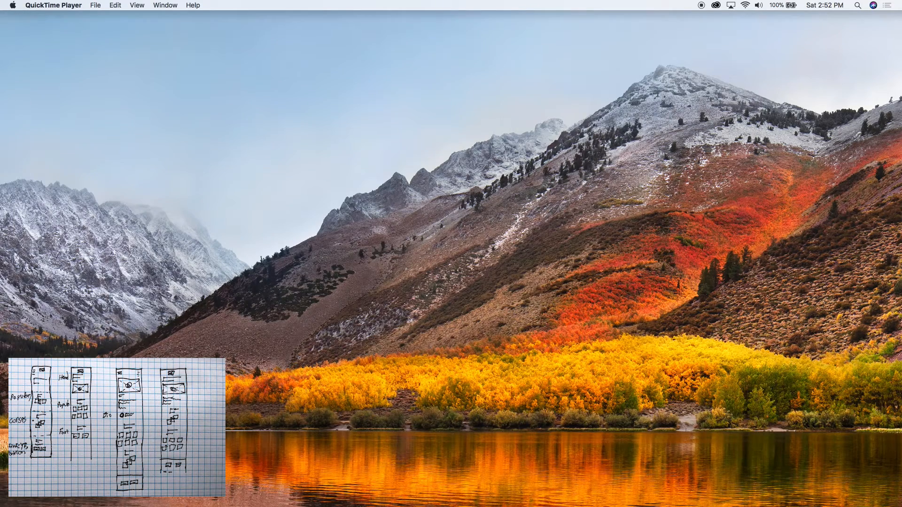
key(super+Tab)
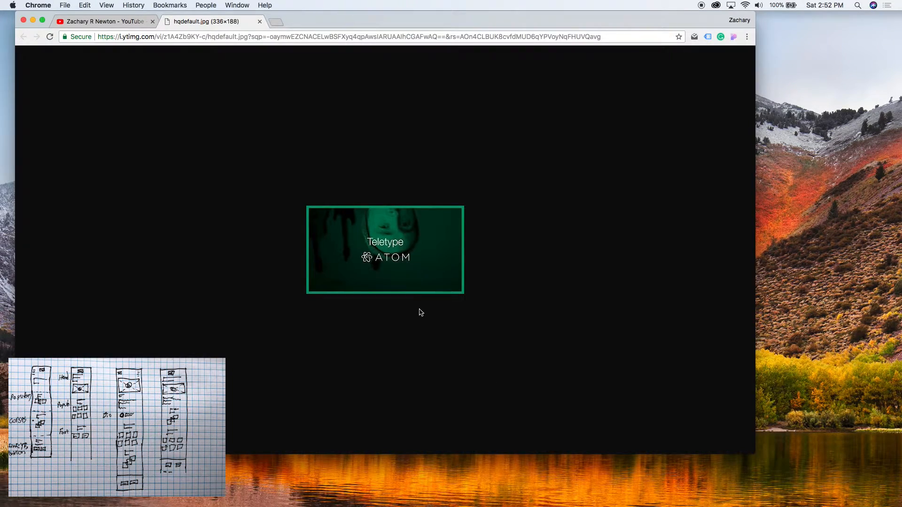
right_click(411, 270)
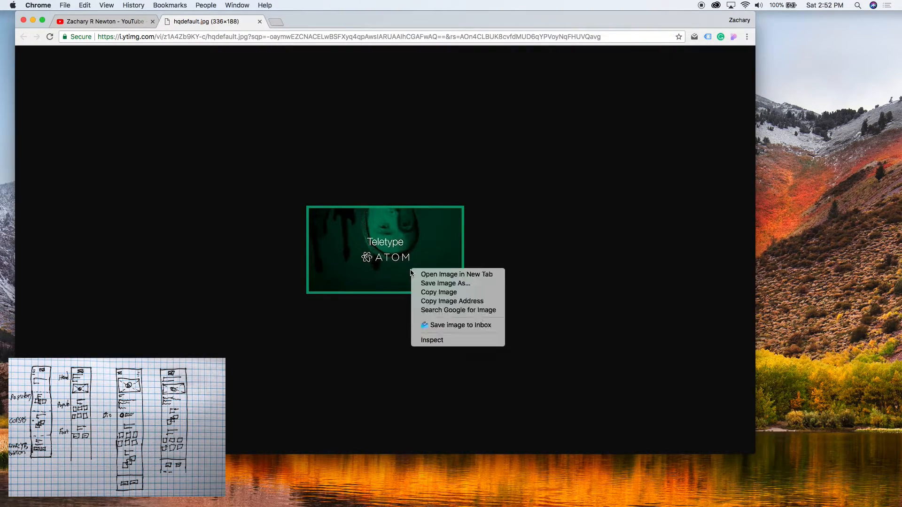
click(436, 284)
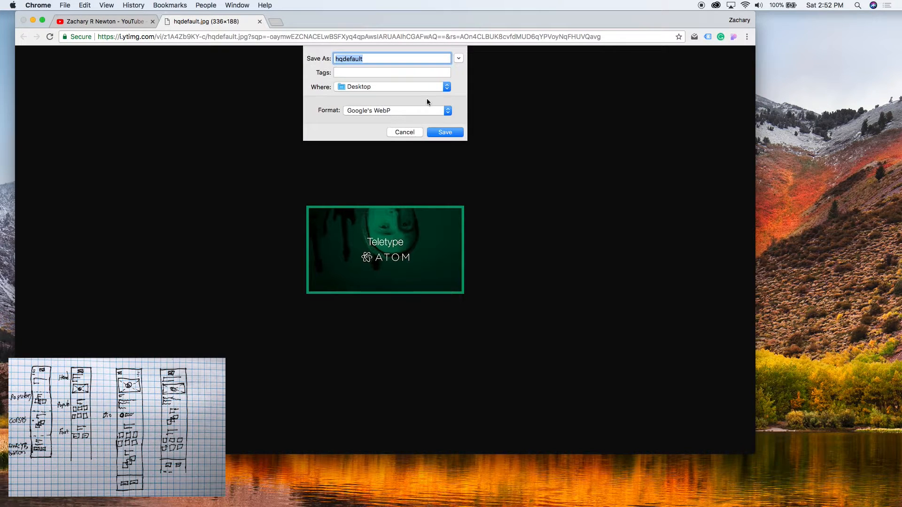
click(446, 132)
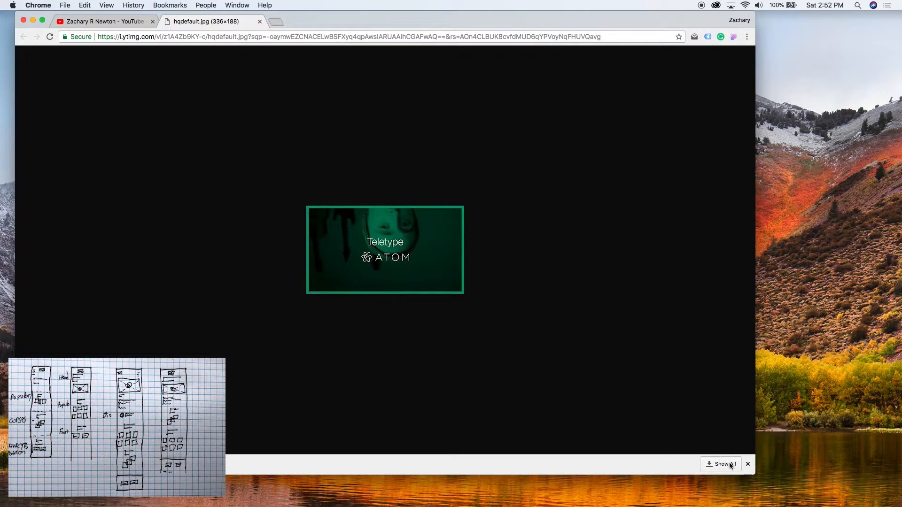
click(747, 464)
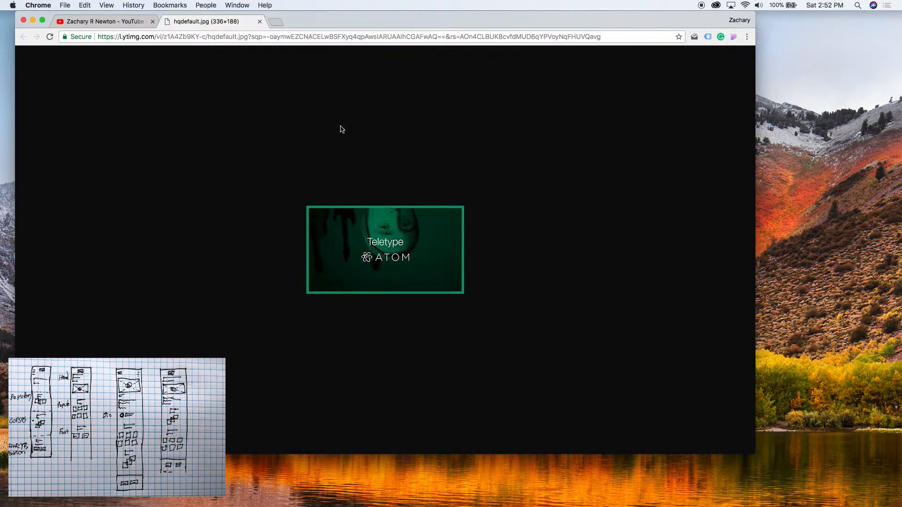
drag(315, 21, 415, 87)
right_click(484, 340)
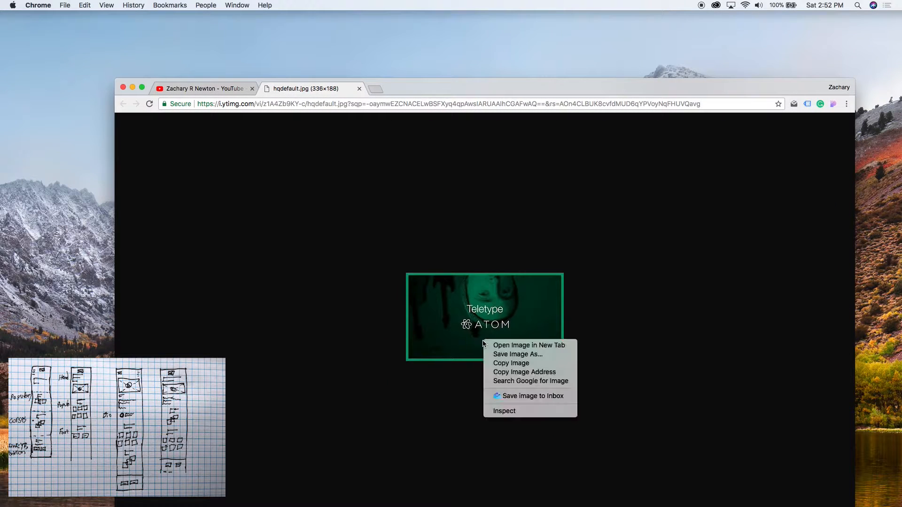
click(518, 354)
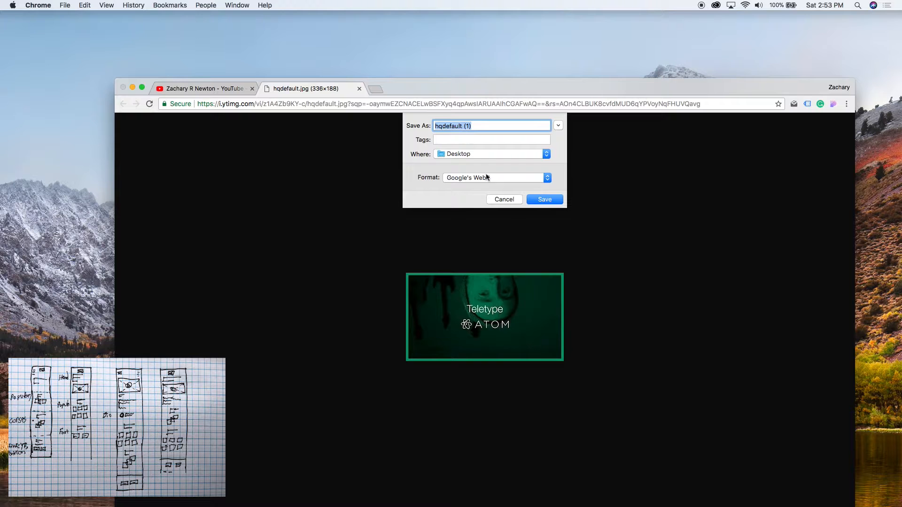
click(504, 200)
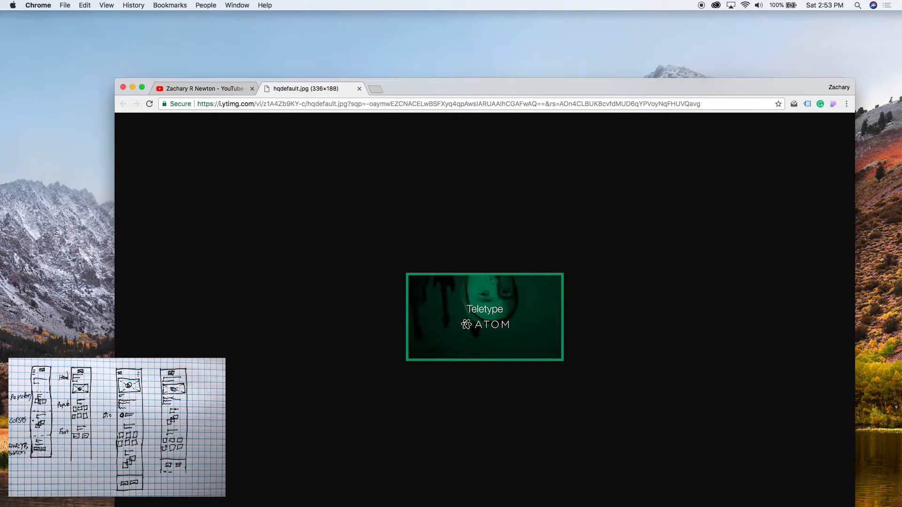
drag(410, 94, 389, 11)
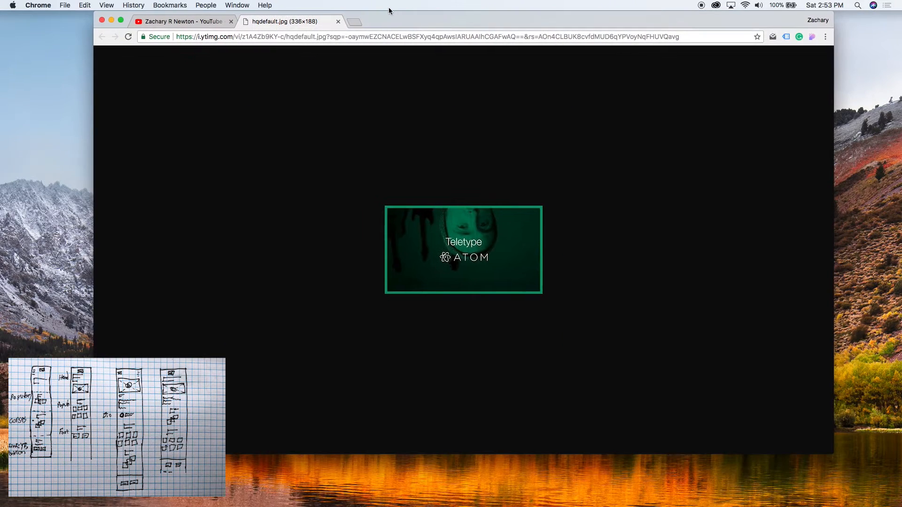
click(338, 21)
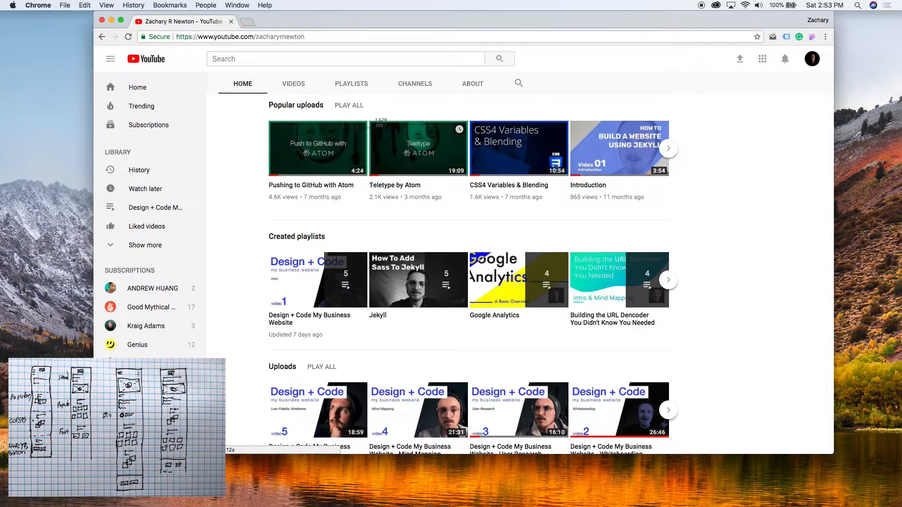
Take separate area screenshots of the "Teletype" and "CSS4 Variables & Blending" thumbnails under Popular uploads.
drag(369, 121, 468, 175)
drag(469, 121, 568, 175)
scroll(451, 320, down, 1)
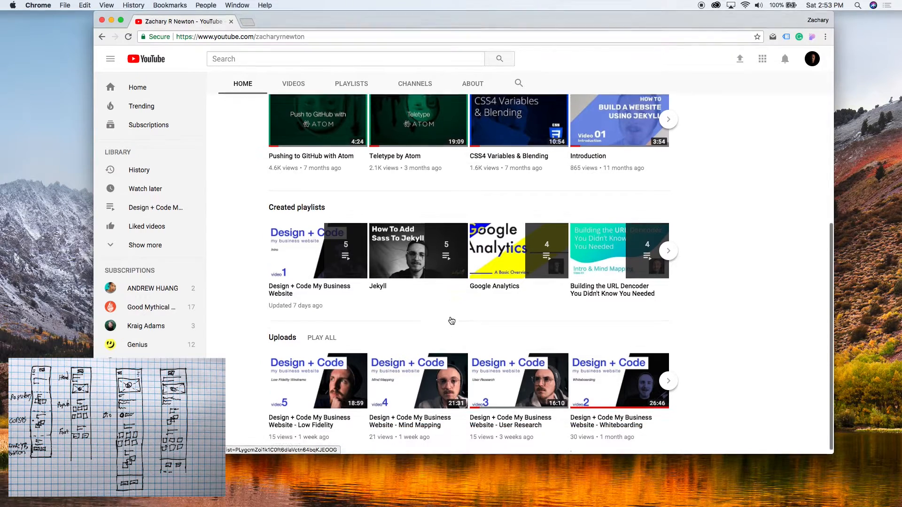
click(280, 288)
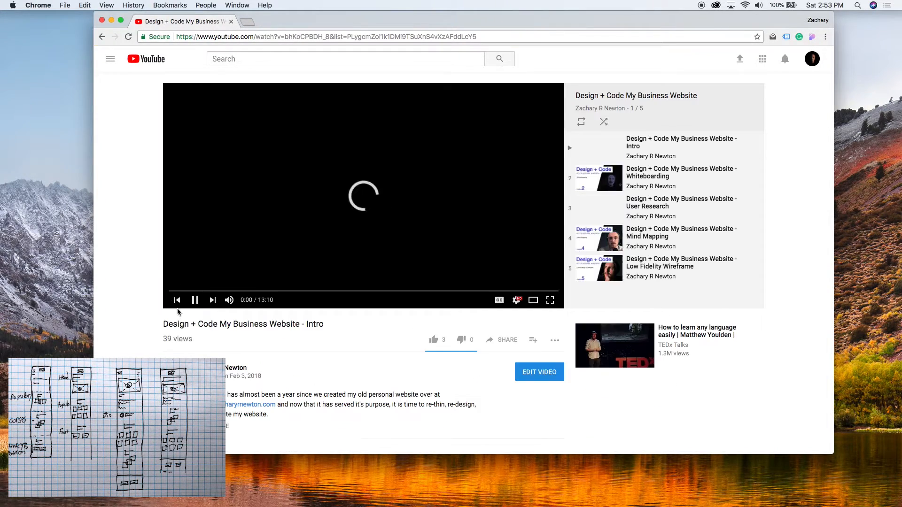
click(195, 300)
click(101, 37)
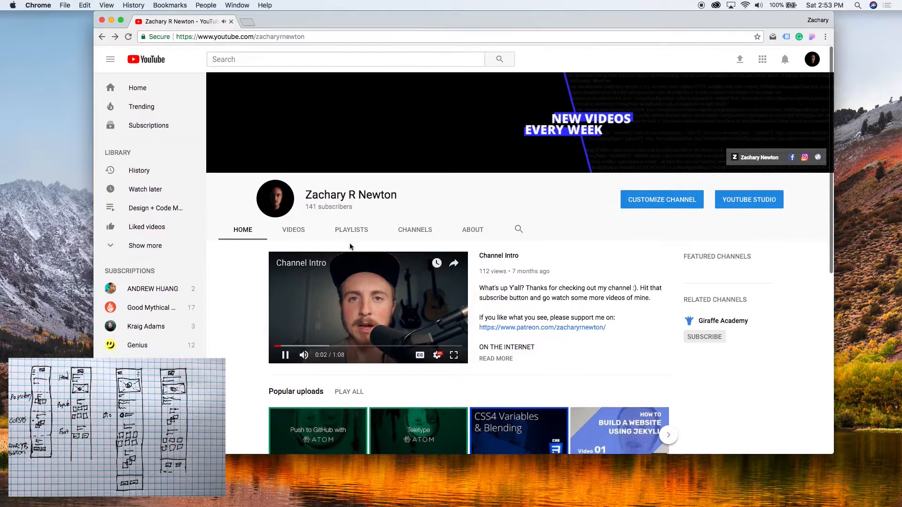
Take an area screenshot of the "Mind Mapping" thumbnail under Uploads and close the browser window.
scroll(353, 328, down, 7)
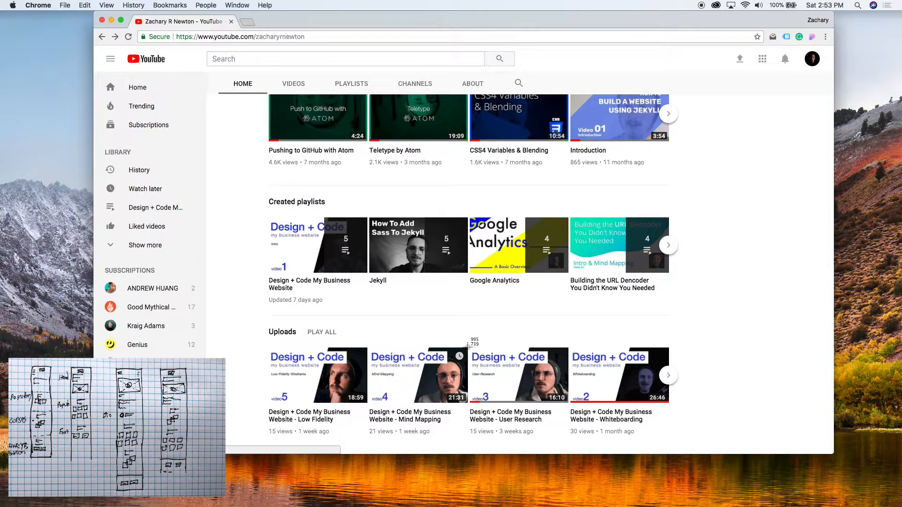
drag(468, 346, 371, 402)
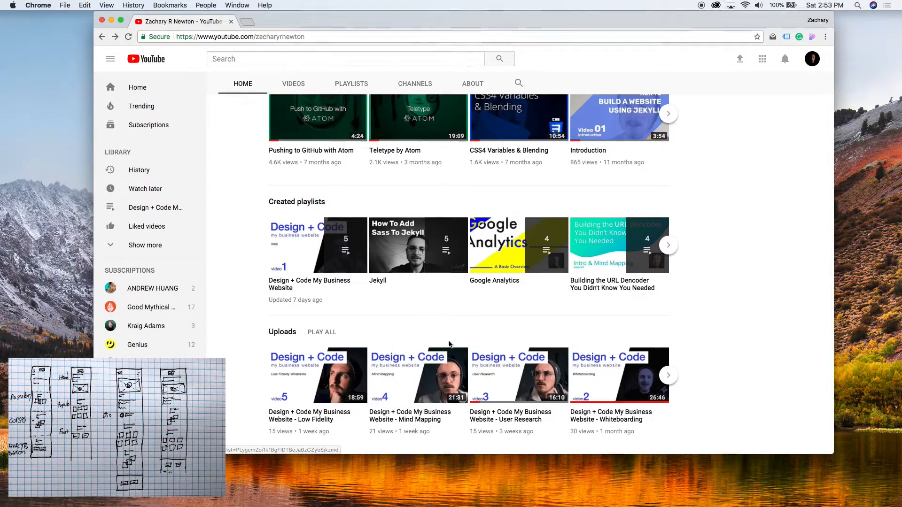
key(super+w)
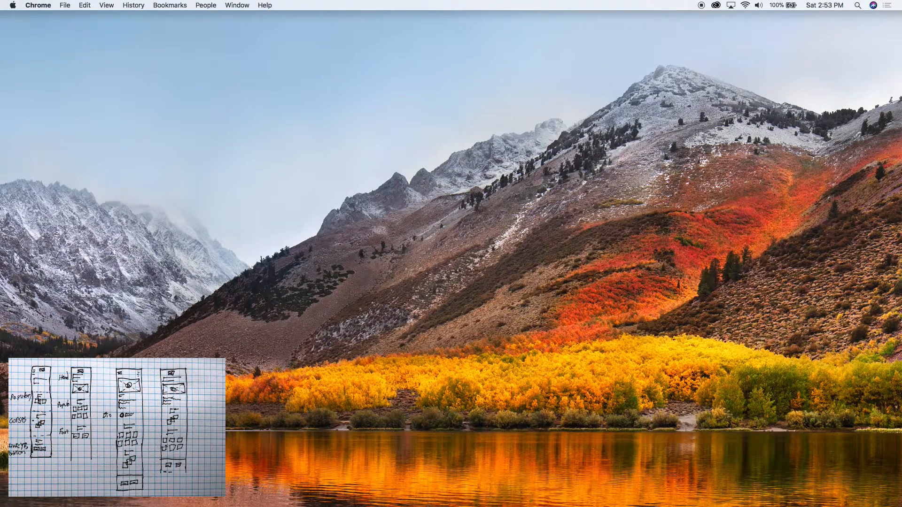
Switch to Adobe XD and place the three thumbnail screenshots on the pasteboard beside the second Home artboard.
key(super+Tab)
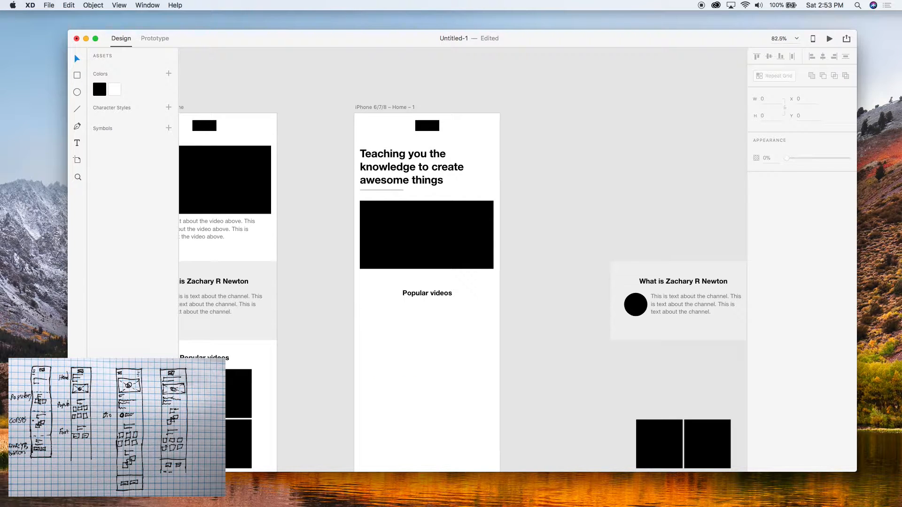
key(super+Tab)
drag(570, 505, 587, 135)
Move the three video thumbnails together from the pasteboard to just below the "Popular videos" heading.
scroll(576, 206, right, 10)
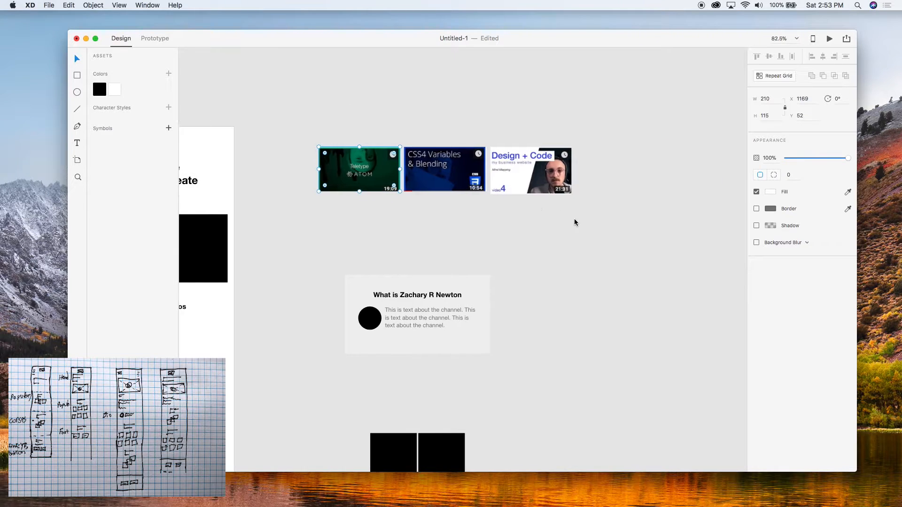
click(574, 219)
scroll(574, 220, down, 6)
drag(584, 224, 466, 162)
drag(465, 204, 348, 303)
Shrink the three video thumbnails and line them up side by side on the artboard, making the CSS4 one 100 × 54.
scroll(354, 303, up, 3)
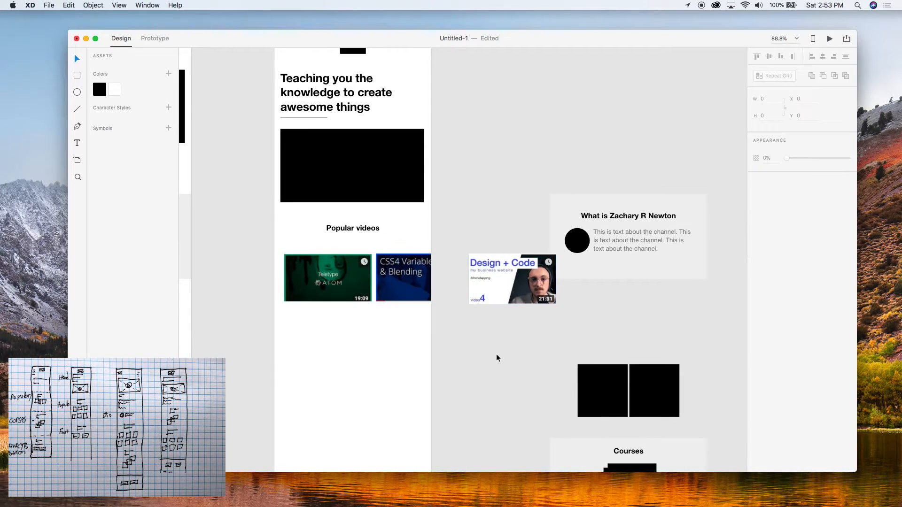
scroll(494, 354, left, 2)
click(378, 300)
drag(391, 308, 370, 289)
drag(442, 309, 396, 284)
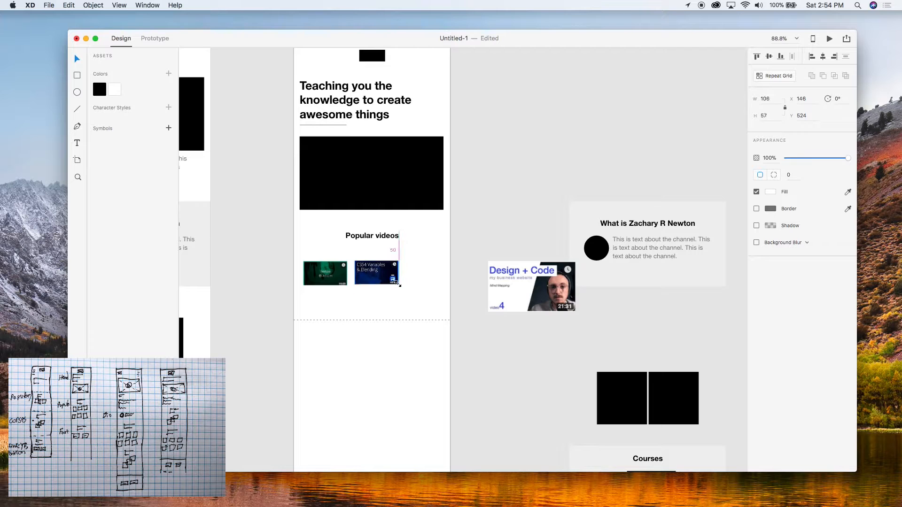
drag(515, 277, 438, 276)
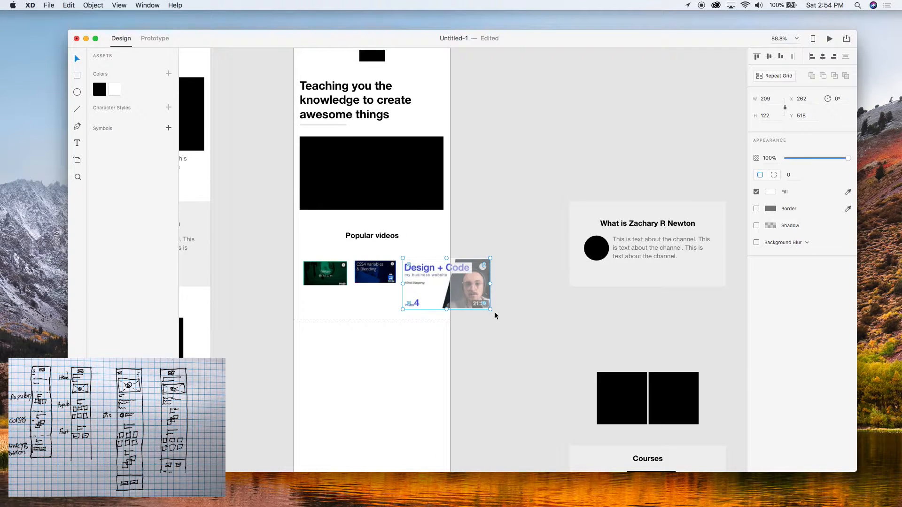
drag(494, 311, 455, 289)
Fine-tune the row of three thumbnails under "Popular videos", placing the CSS4 one at X 146, Y 516.
click(357, 304)
scroll(357, 304, up, 5)
drag(408, 234, 414, 231)
drag(303, 246, 300, 238)
drag(424, 249, 422, 247)
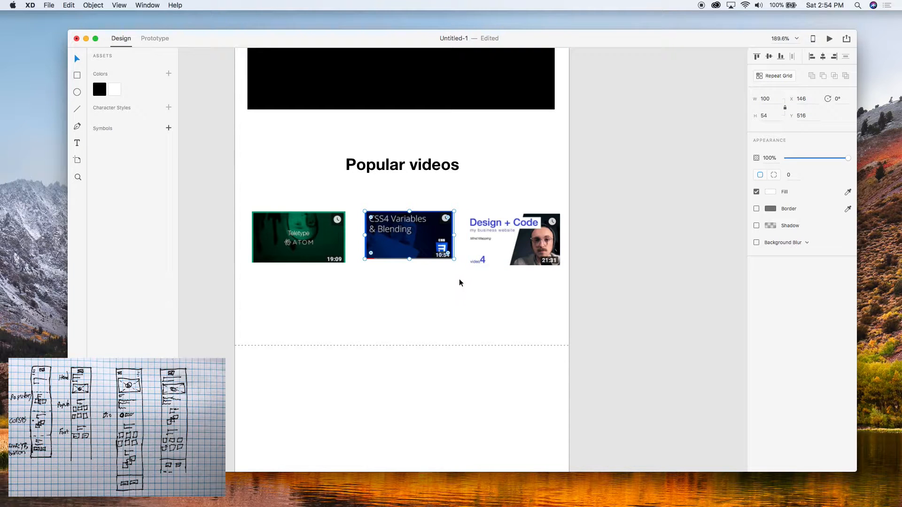
Move the Teletype and "Design + Code" thumbnails off the artboard onto the pasteboard together.
click(535, 257)
shift+click(323, 237)
drag(322, 238, 692, 252)
Fill the middle CSS4 thumbnail with black so it becomes a solid placeholder rectangle.
click(420, 247)
click(95, 92)
click(362, 279)
click(421, 240)
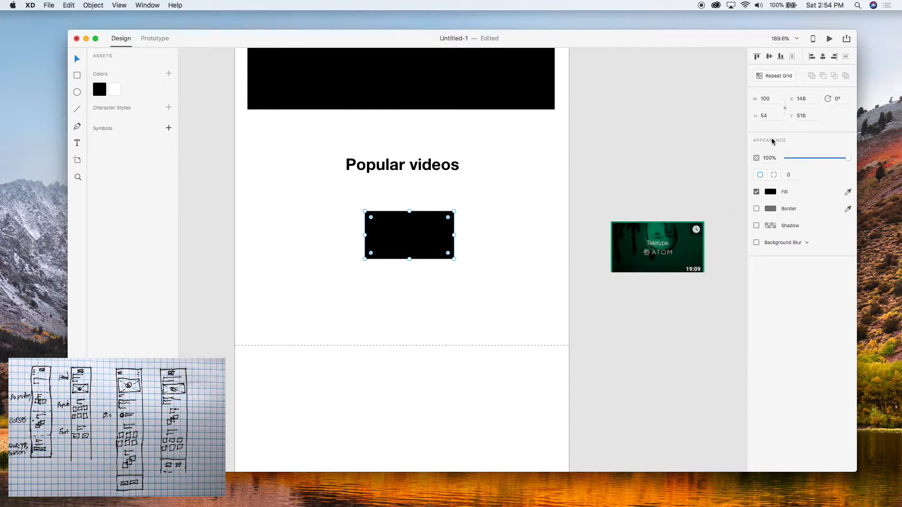
Duplicate the black placeholder on both sides to form a row of three, and move the row up to X 34, Y 494.
drag(402, 244, 493, 247)
drag(433, 242, 338, 242)
click(387, 303)
scroll(387, 303, down, 5)
drag(432, 309, 389, 258)
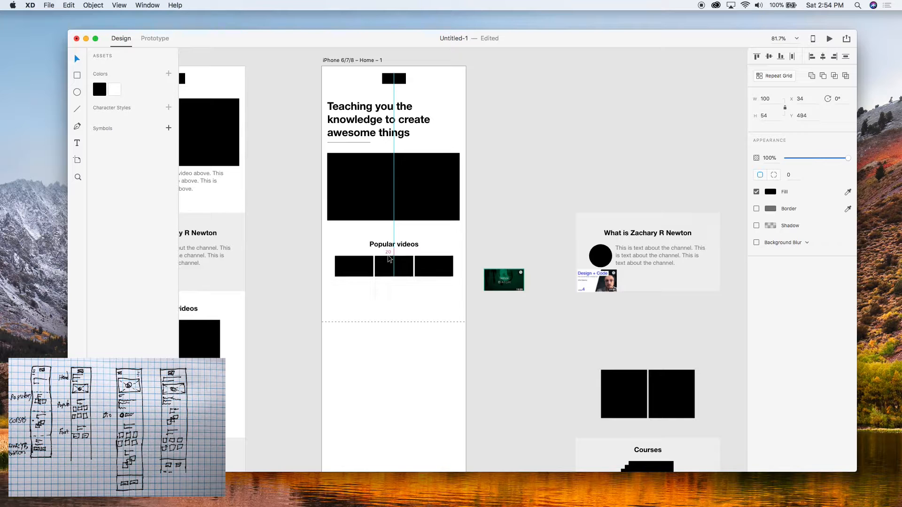
click(376, 344)
Duplicate the row of three placeholders twice beneath itself, placing the third row at Y 608.
scroll(376, 343, down, 5)
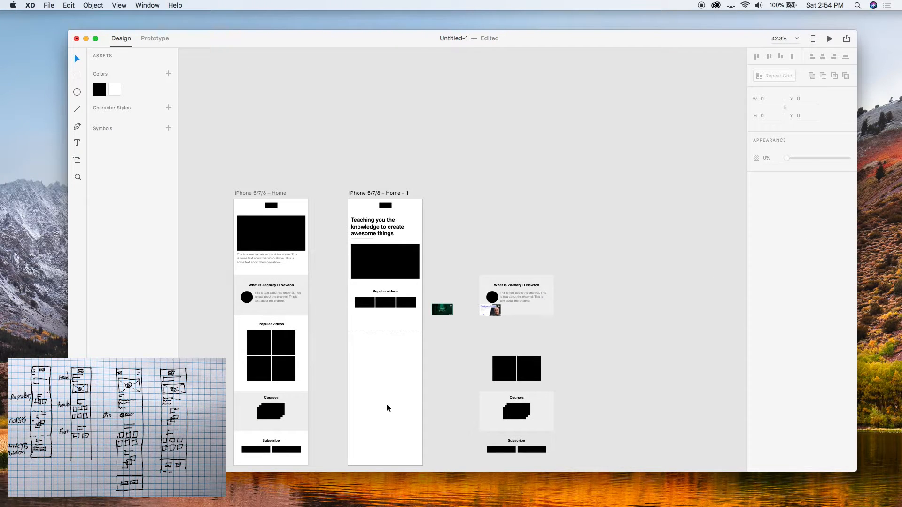
scroll(387, 403, up, 5)
drag(340, 257, 342, 282)
click(378, 302)
scroll(379, 301, up, 5)
drag(472, 332, 312, 308)
click(320, 363)
scroll(320, 371, down, 5)
scroll(321, 372, down, 4)
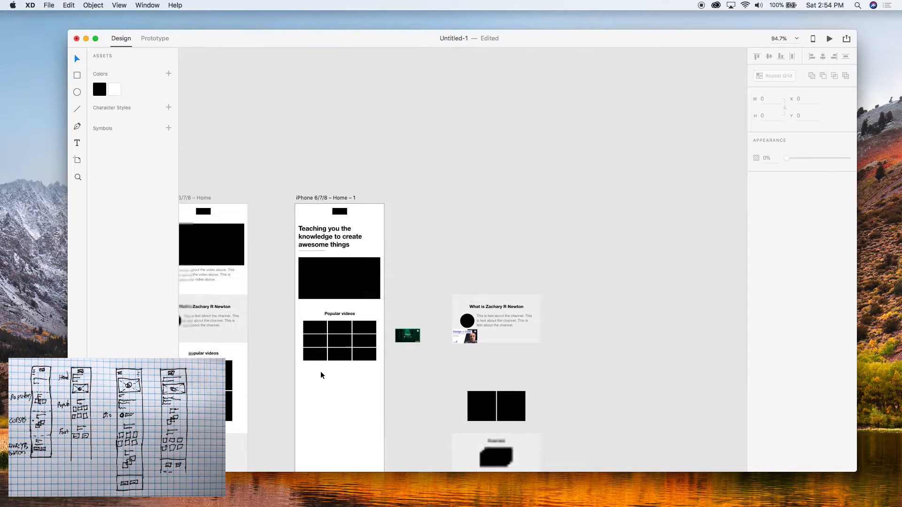
Delete the bottom row of placeholders and reposition the "Popular videos" heading with the remaining two rows at Y 462.
drag(386, 374, 291, 351)
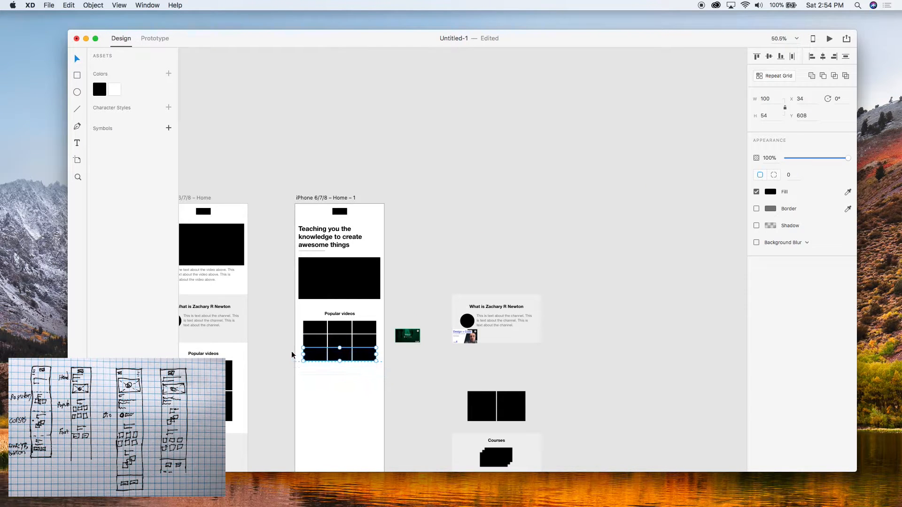
key(Delete)
scroll(396, 370, left, 2)
drag(397, 374, 312, 308)
drag(347, 304, 347, 297)
key(shift+Down)
key(shift+Down)
key(shift+Down)
key(shift+Down)
key(shift+Down)
key(shift+Down)
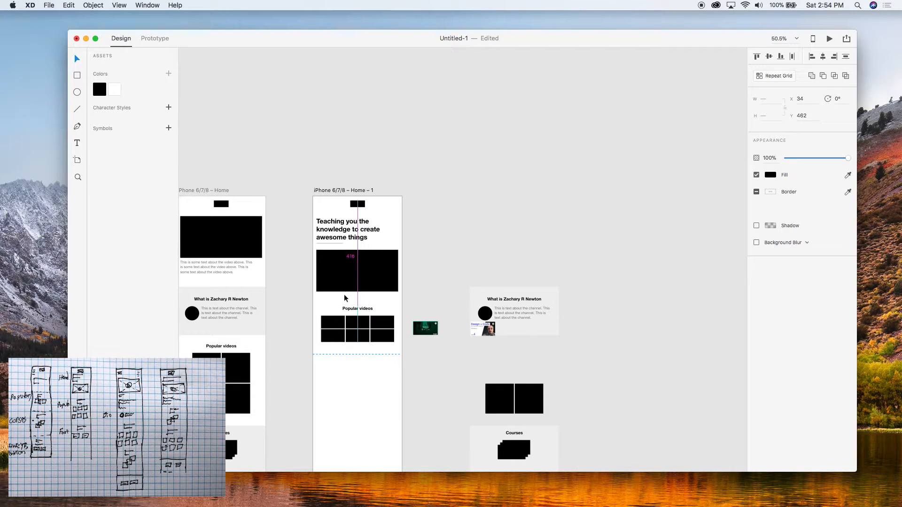
click(356, 414)
Bring the "Design + Code" thumbnail next to the Teletype one on the pasteboard and delete both.
scroll(383, 406, down, 5)
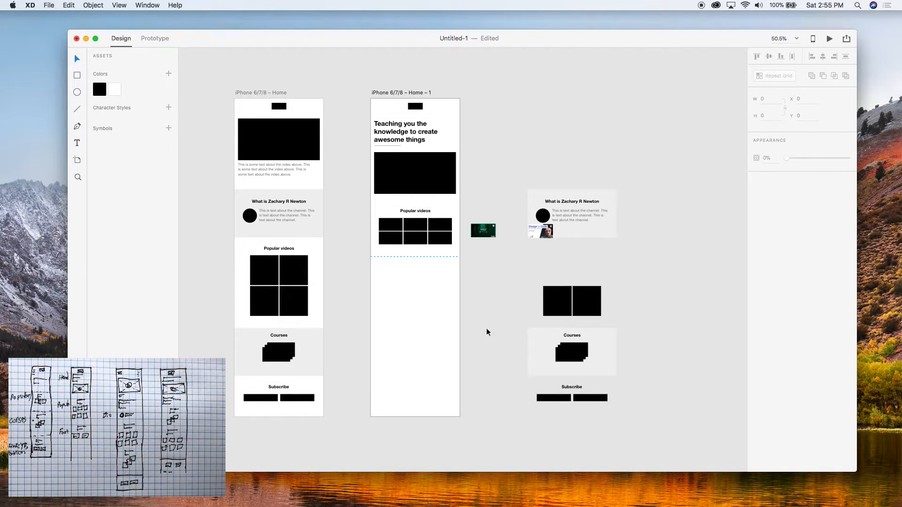
scroll(486, 330, down, 2)
scroll(487, 331, left, 2)
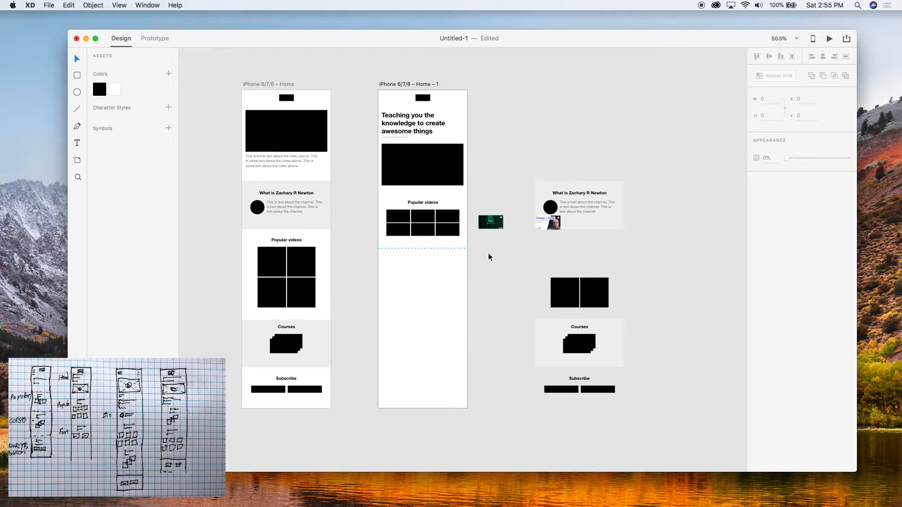
drag(548, 224, 502, 247)
click(508, 277)
drag(508, 278, 474, 194)
key(Delete)
Move the grey channel background, circle and description text, without their title, from the pasteboard onto the artboard below the video grid.
click(535, 213)
click(563, 232)
drag(597, 242, 397, 218)
click(491, 334)
Resize the grey channel background at Y 666 to a height of 180 around its circle and text.
scroll(449, 318, up, 5)
scroll(449, 317, up, 1)
click(375, 314)
click(400, 264)
drag(396, 278, 402, 235)
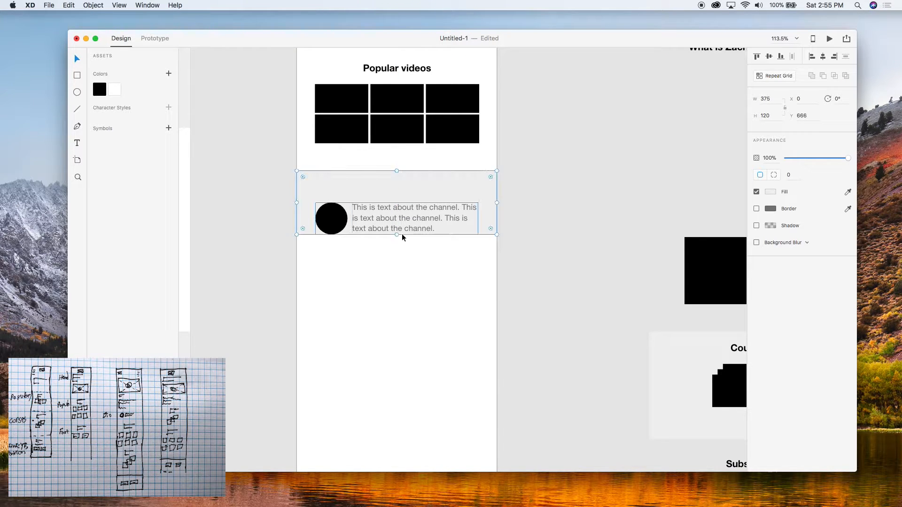
key(shift+Up)
key(shift+Up)
key(shift+Up)
key(shift+Up)
key(shift+Up)
key(shift+Up)
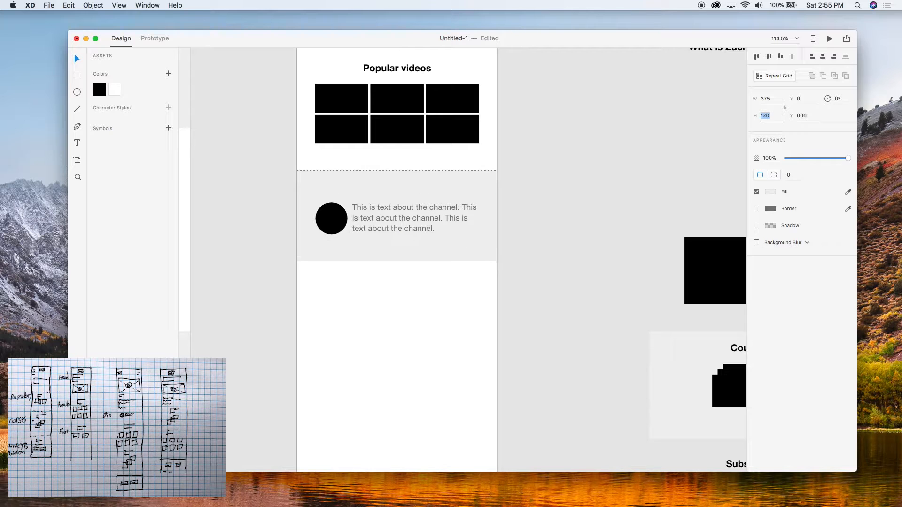
click(588, 289)
Move the Courses heading and its stacked cards, without their grey background, from the pasteboard onto the artboard below the channel section.
scroll(589, 290, down, 10)
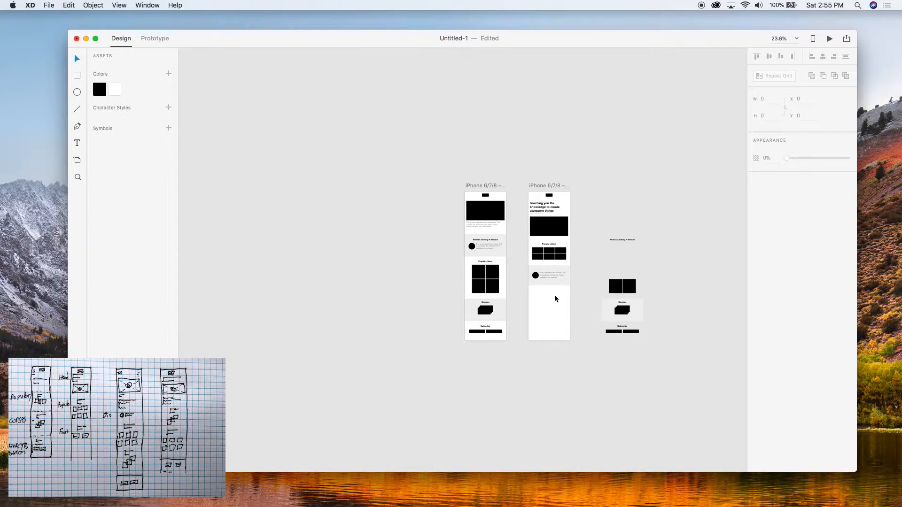
drag(554, 295, 491, 298)
scroll(496, 291, up, 7)
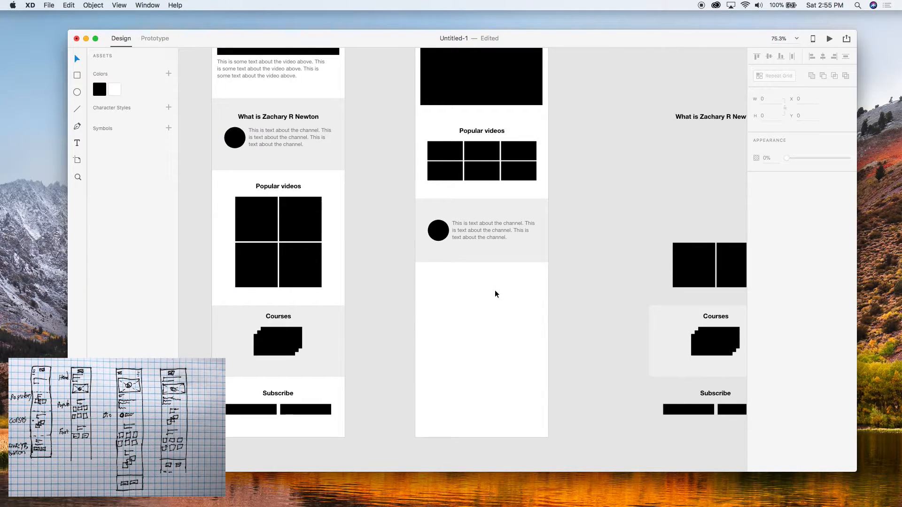
scroll(541, 324, right, 3)
scroll(541, 324, down, 7)
scroll(608, 320, right, 3)
scroll(608, 323, right, 3)
scroll(550, 279, up, 6)
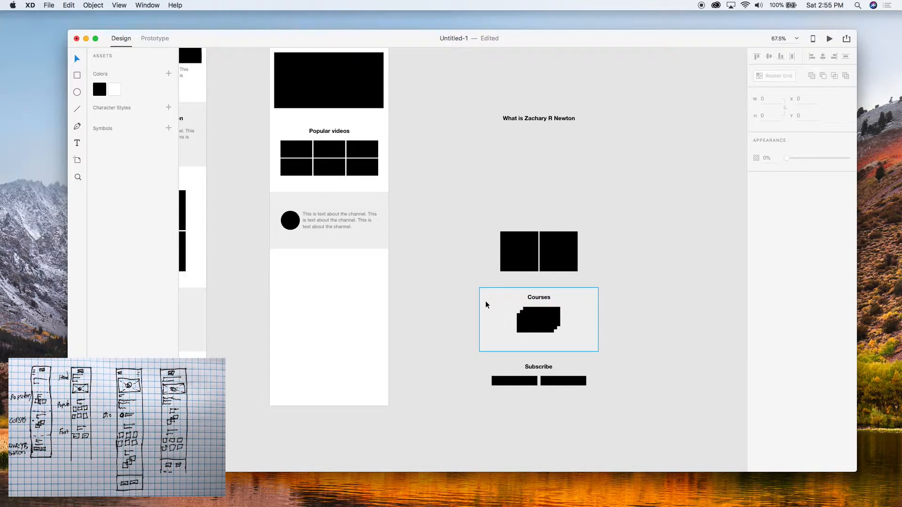
double_click(539, 299)
click(542, 319)
drag(542, 319, 332, 274)
Centre the Courses heading and stacked cards horizontally on the artboard and lower them to X 119, Y 905.
key(shift+Down)
key(shift+Down)
key(shift+Down)
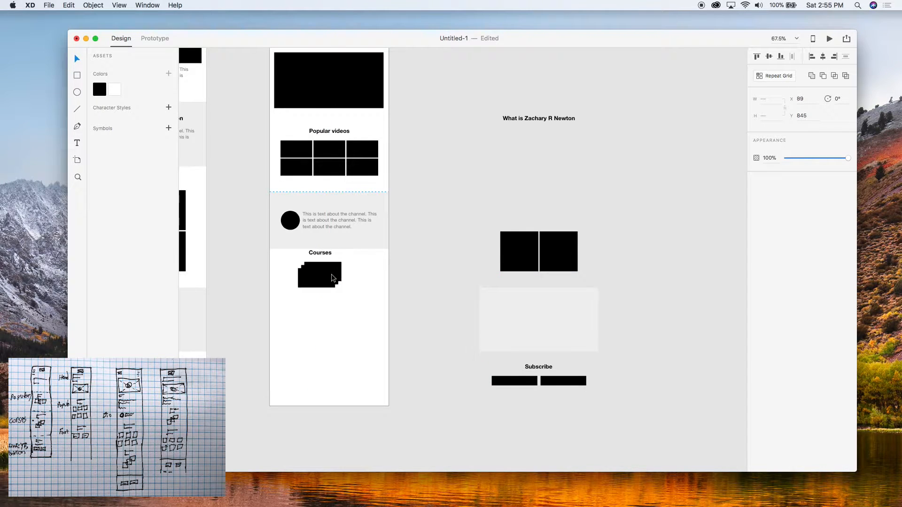
key(shift+Down)
key(shift+Down)
key(shift+Down)
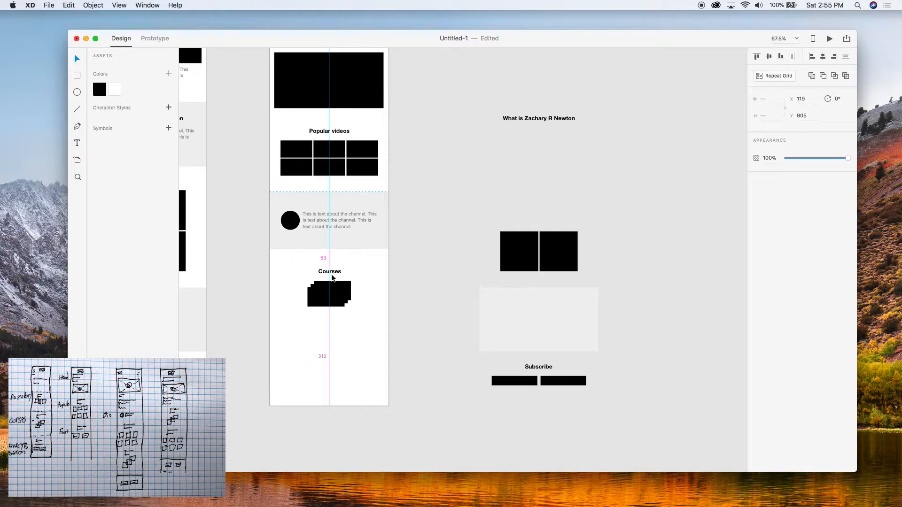
click(330, 325)
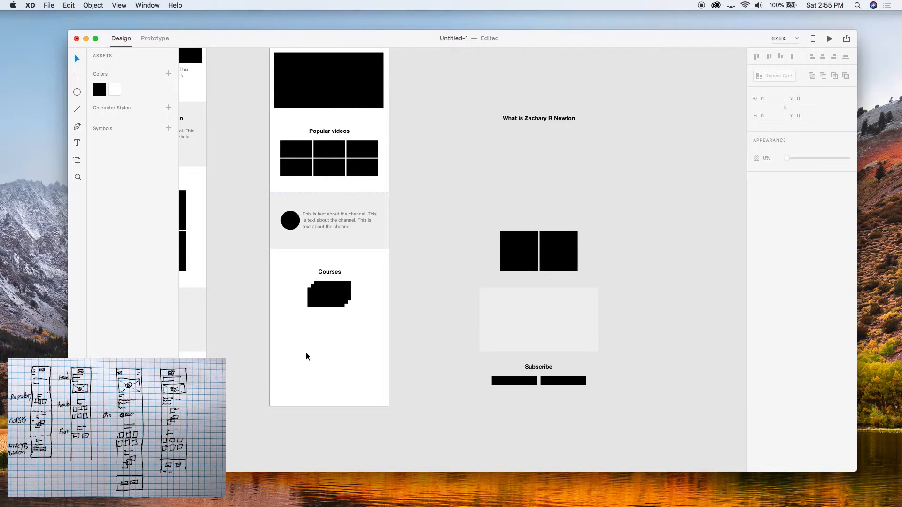
Delete the stacked cards and add the text "Course title" below the Courses heading.
scroll(299, 360, up, 5)
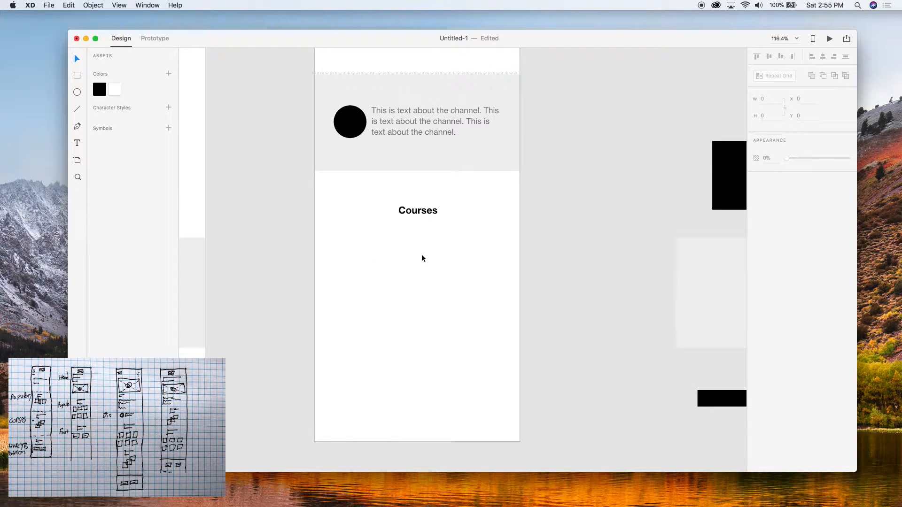
click(417, 235)
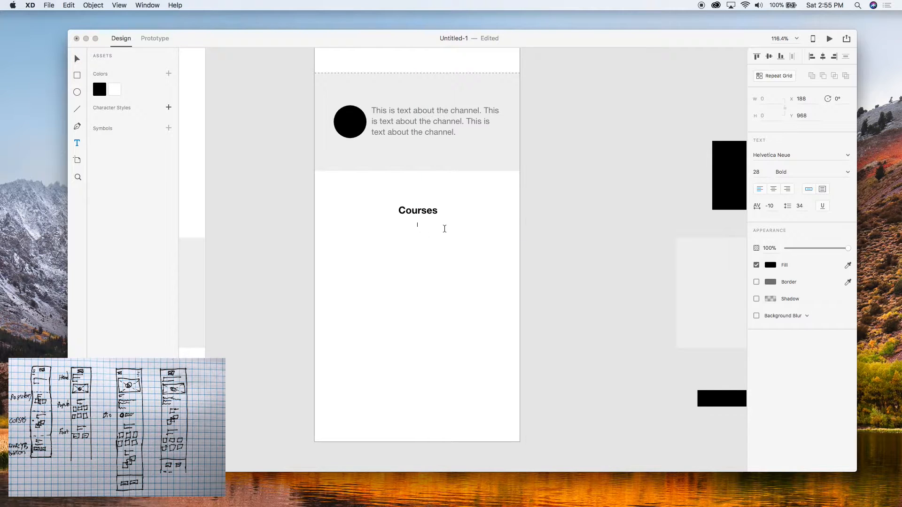
text(Course title)
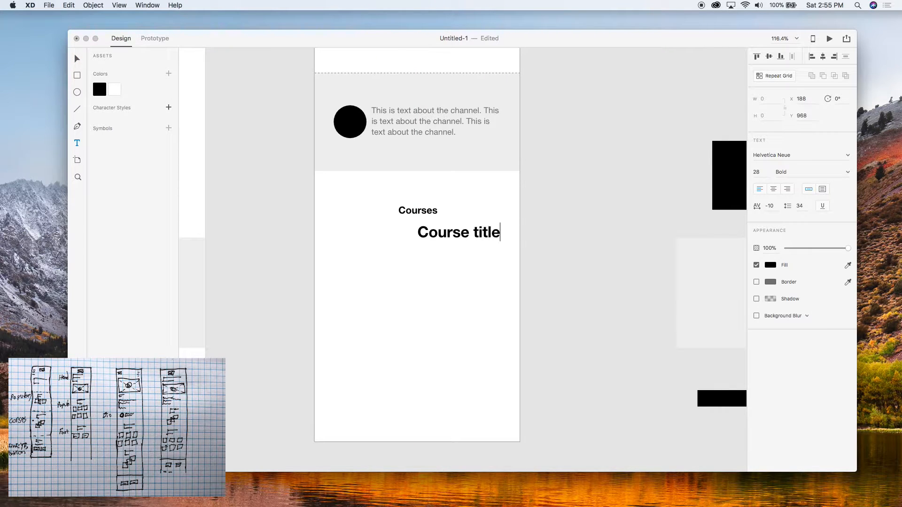
Set the "Course title" text to size 20 in the Regular weight.
key(super+a)
click(756, 172)
text(18)
key(Return)
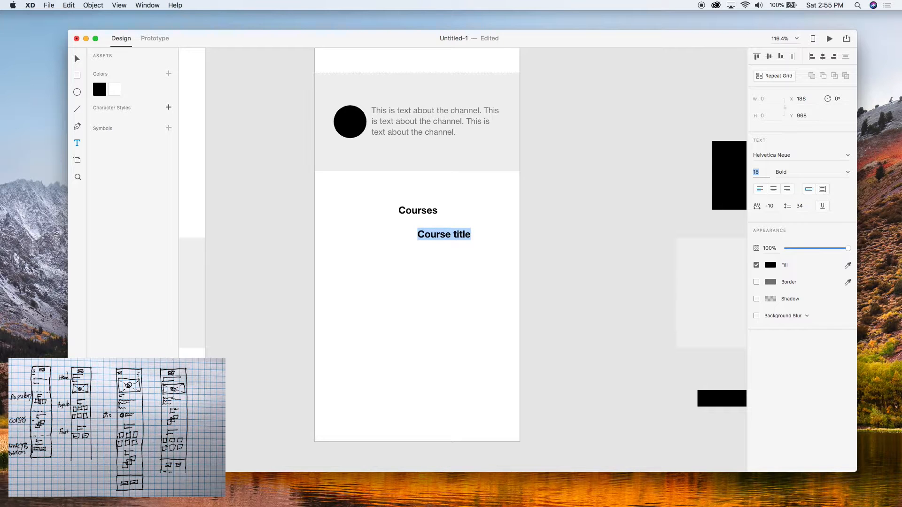
key(Up)
key(Up)
click(790, 171)
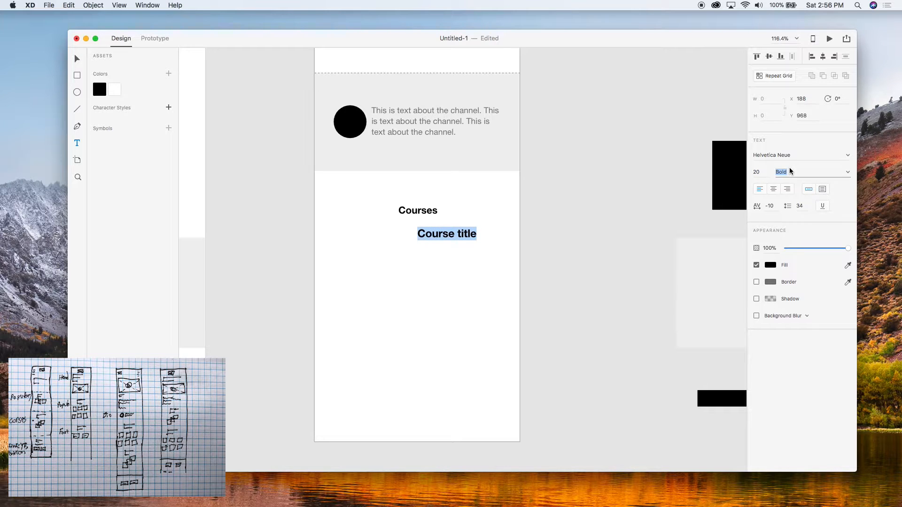
key(Return)
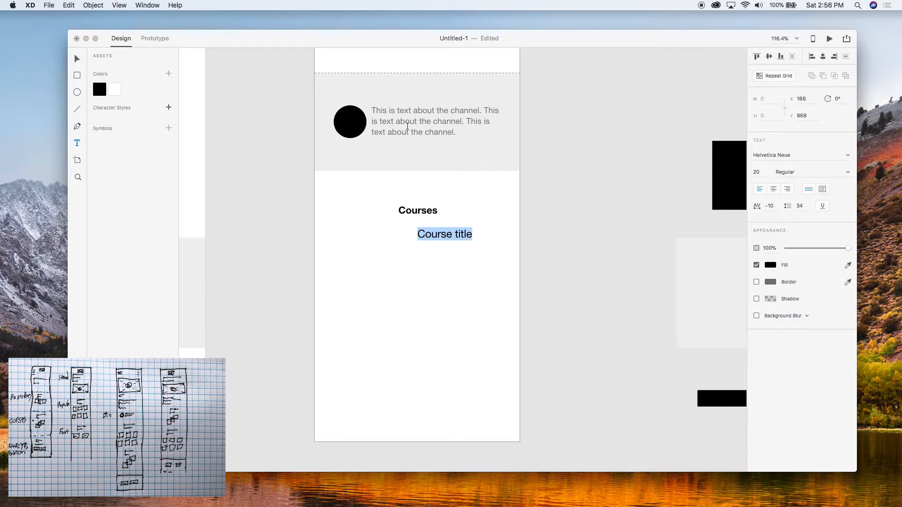
key(BackSpace)
text(V)
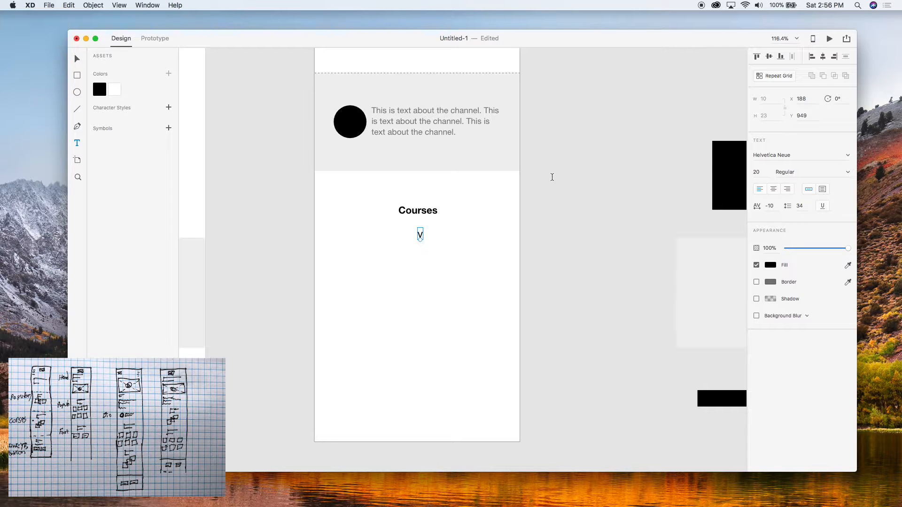
click(425, 113)
key(Escape)
scroll(642, 189, down, 10)
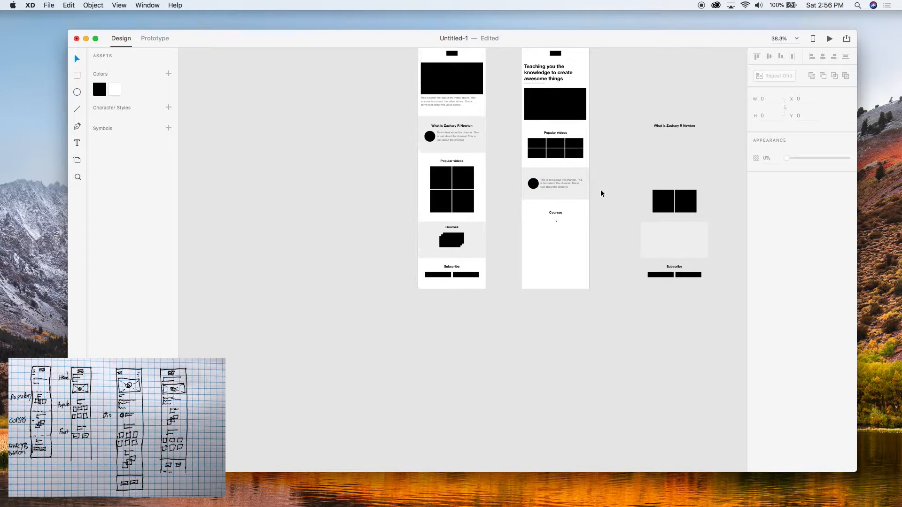
scroll(556, 221, up, 10)
Change the fill of the "V" text below the Courses heading to dark grey.
click(556, 220)
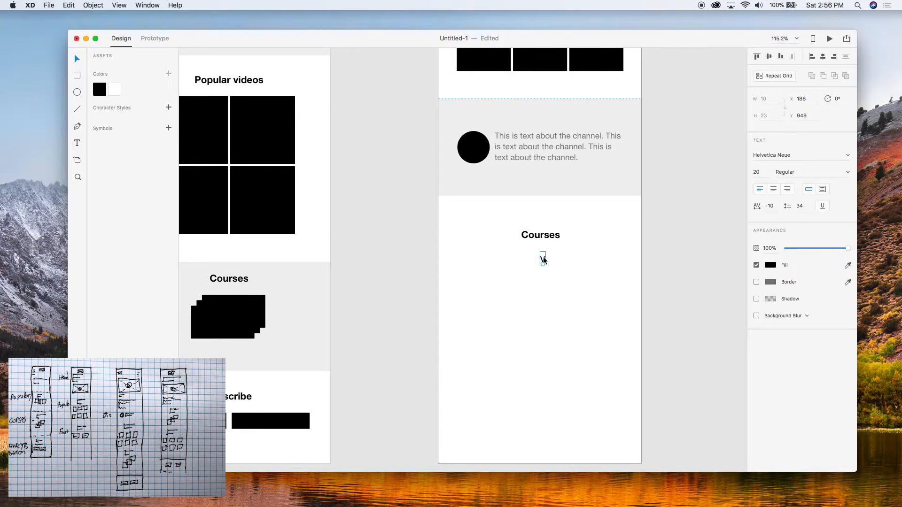
click(772, 266)
drag(659, 264, 648, 267)
Replace the "V" with "Course title" and centre the text below the Courses heading at X 138, Y 958.
double_click(541, 258)
text(Ciyrse)
key(Escape)
drag(539, 260, 532, 257)
Try enlarging the second artboard's "Popular videos" heading to size 26 and compare it with the first artboard.
scroll(539, 234, up, 5)
click(521, 178)
scroll(522, 177, down, 5)
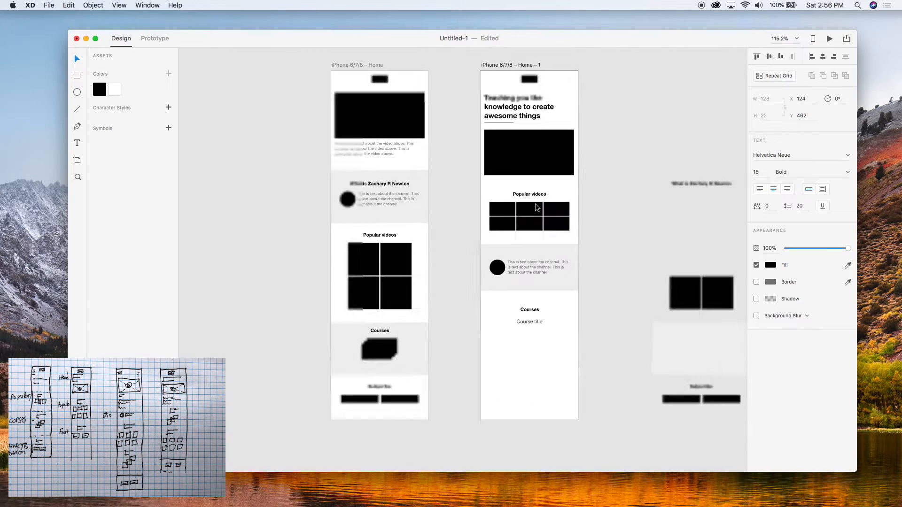
scroll(541, 218, up, 5)
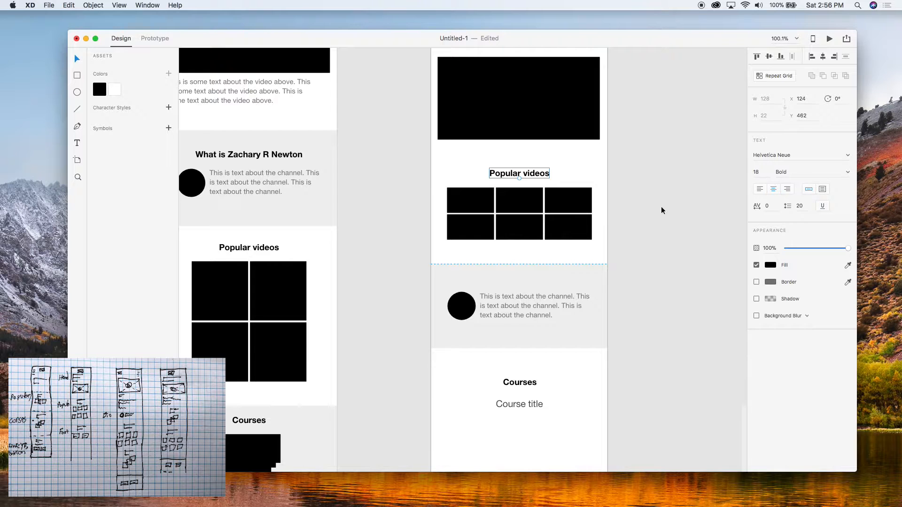
key(Up)
key(Up)
key(Up)
key(Up)
key(Up)
key(Up)
key(Up)
key(Up)
key(Up)
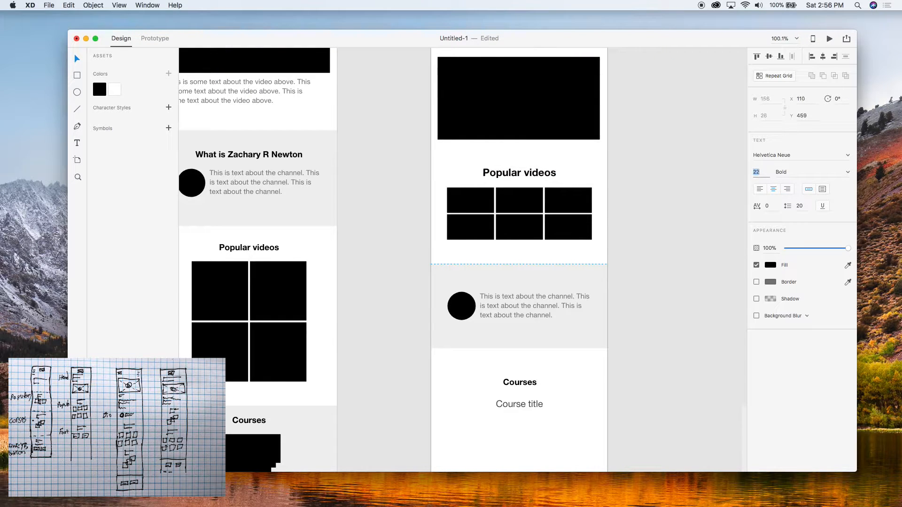
key(Down)
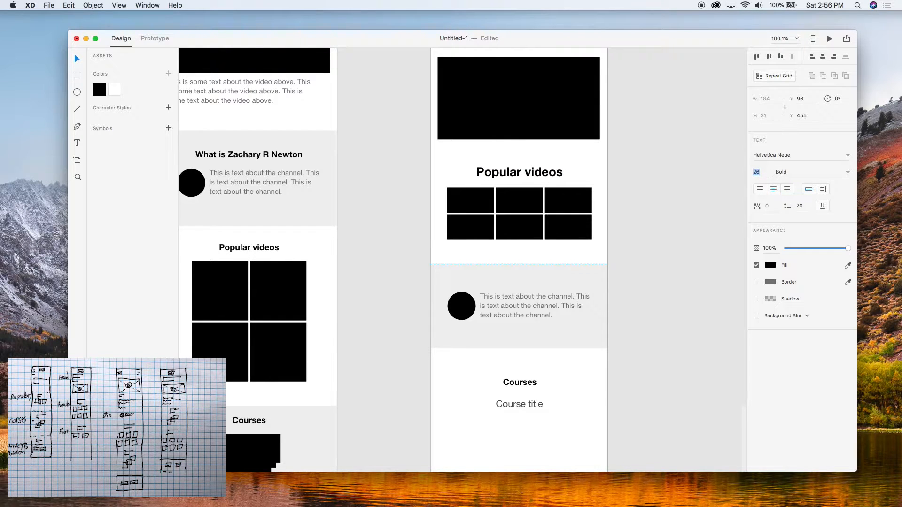
click(655, 250)
scroll(523, 329, down, 5)
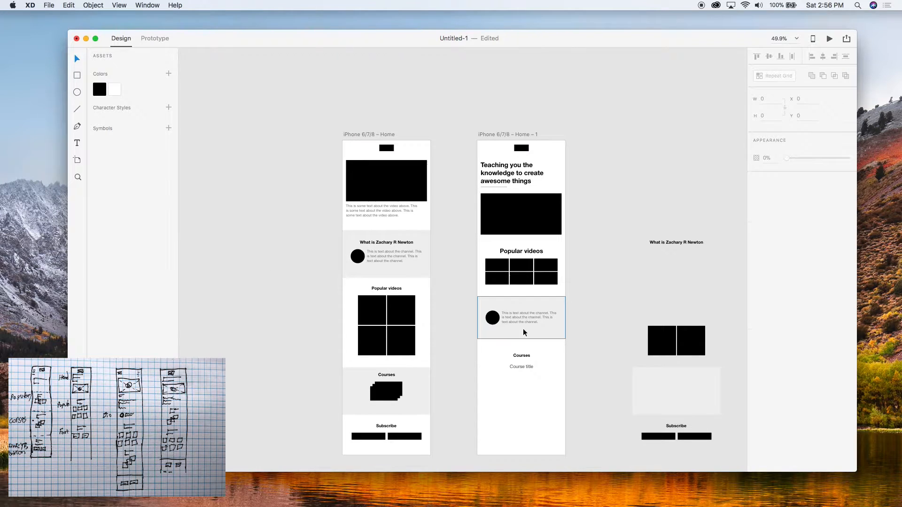
Undo the size change of the "Popular videos" heading.
key(super+z)
key(super+shift+z)
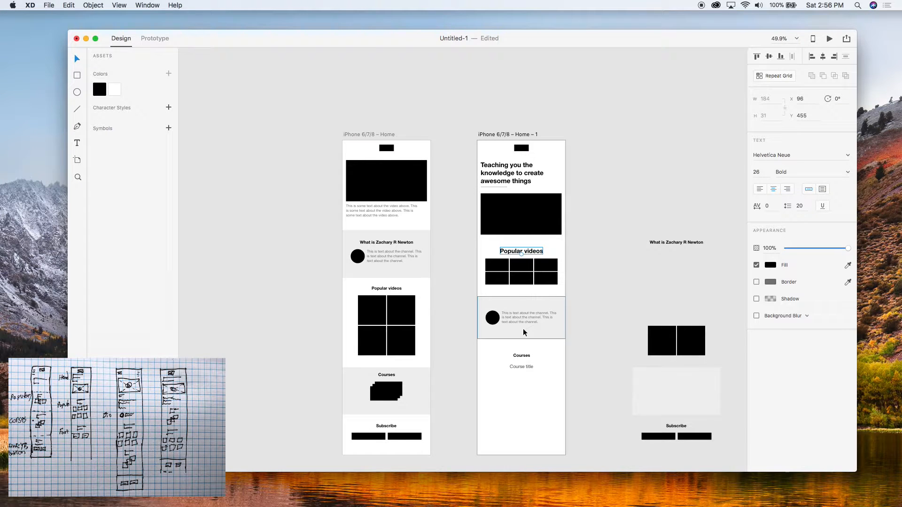
key(super+z)
click(615, 347)
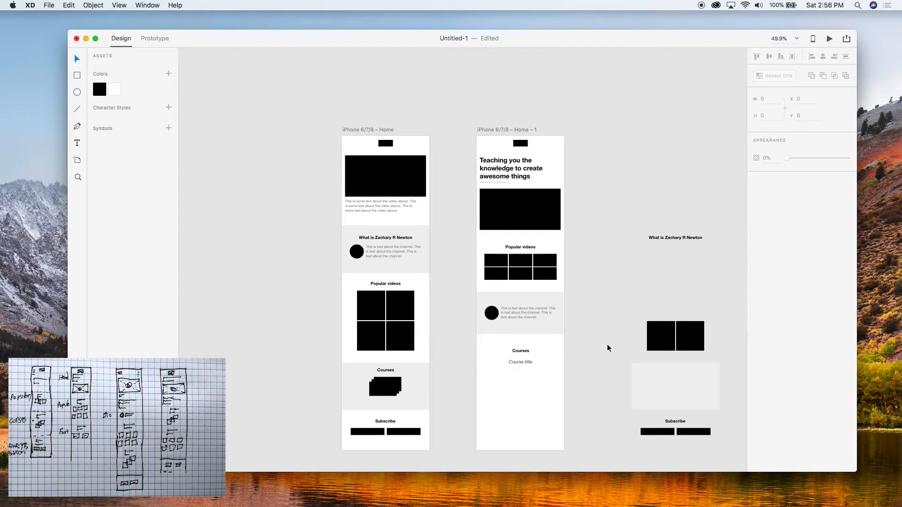
Try moving the "Course title" text up to Y 928, directly beneath the Courses heading.
scroll(503, 385, up, 5)
drag(567, 323, 556, 308)
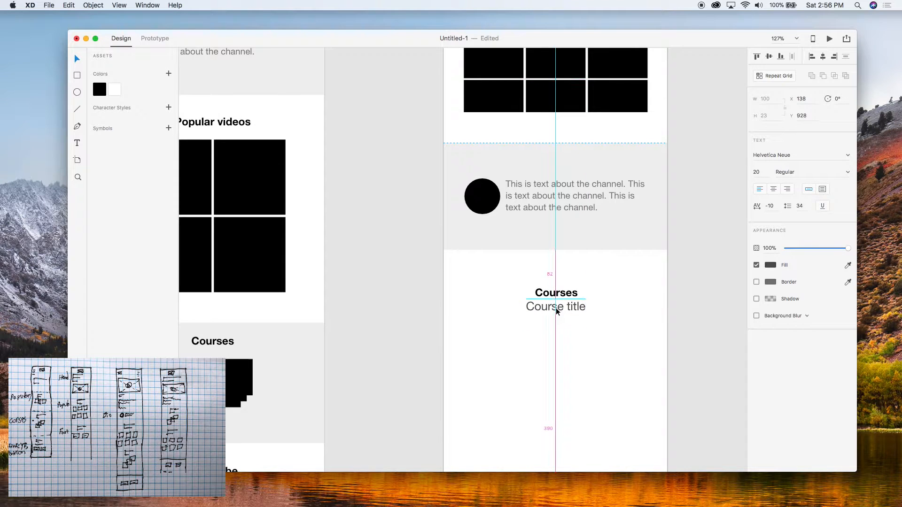
key(super+z)
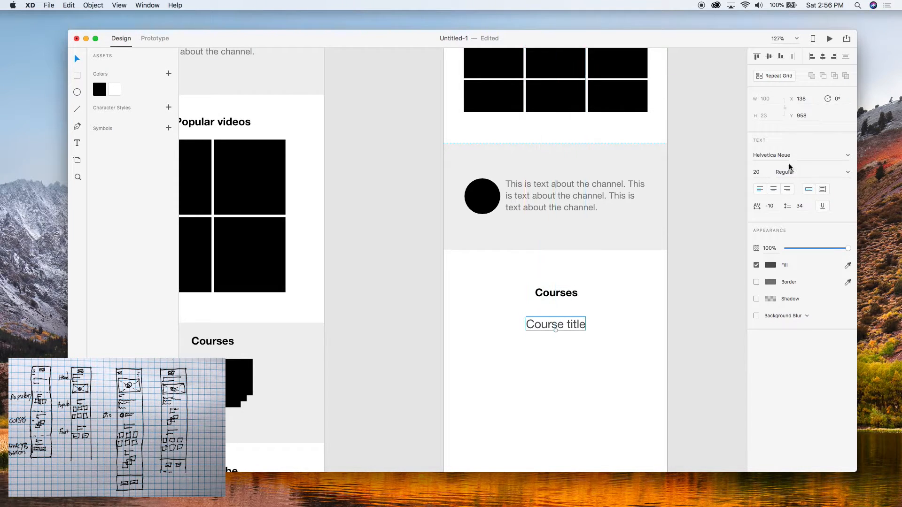
Centre-align the "Course title" text and duplicate it twice below at even spacing, with the last copy at Y 1064.
click(774, 190)
drag(548, 328, 548, 385)
scroll(549, 388, down, 5)
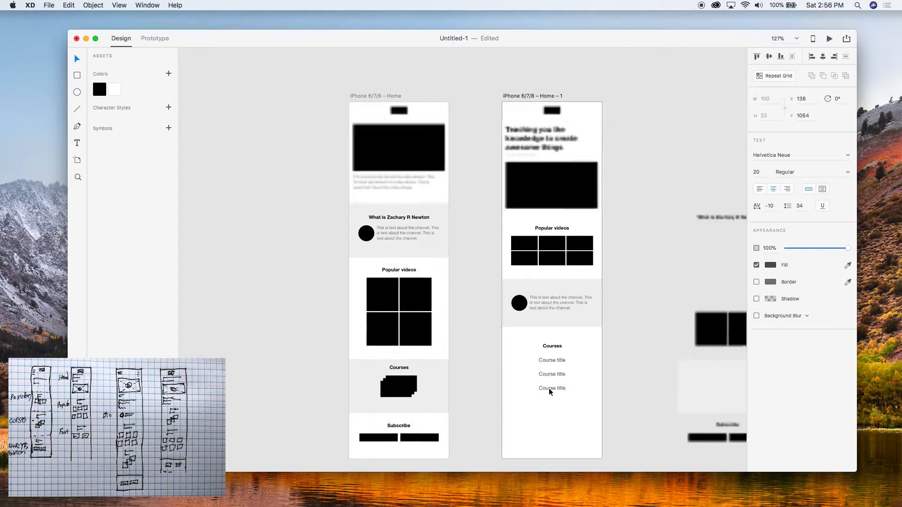
Draw short horizontal divider lines between the three course titles on the second artboard.
scroll(549, 388, up, 5)
key(l)
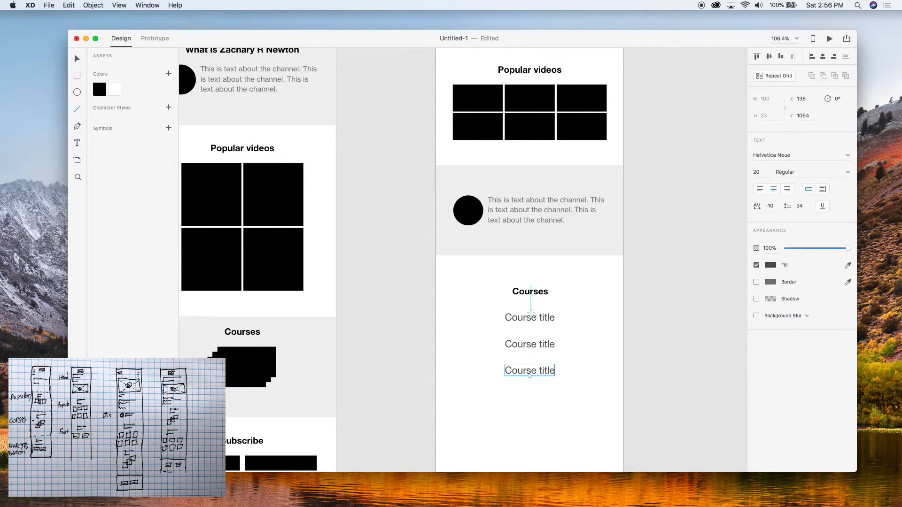
mouse_move(522, 323)
mouse_down()
mouse_move(548, 334)
mouse_move(534, 333)
mouse_move(539, 360)
mouse_up()
key(super+z)
Group the course titles with their divider lines and adjust the list's vertical position beneath the Courses heading.
drag(548, 393, 529, 300)
key(super+g)
click(579, 339)
key(shift+Down)
key(shift+Down)
click(619, 353)
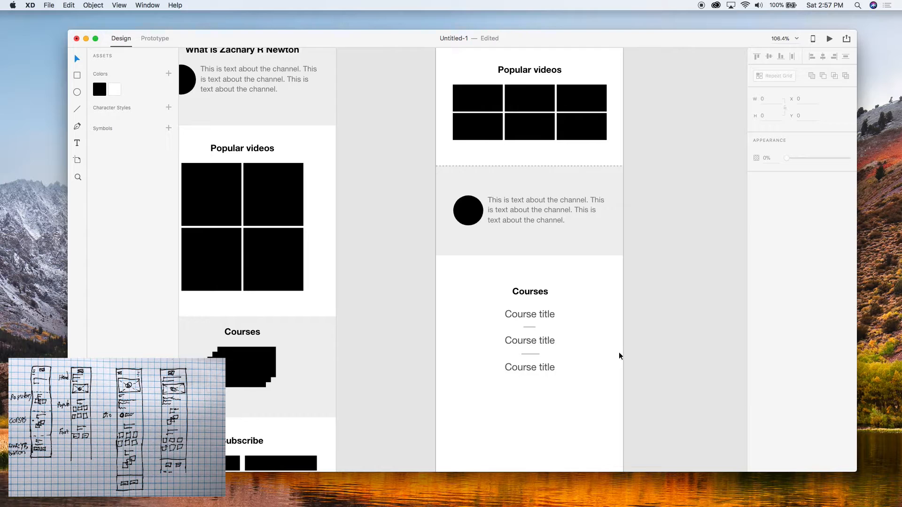
Extend the second artboard's height downward to make room for another section below the Courses list.
scroll(618, 352, down, 10)
drag(608, 378, 559, 309)
click(552, 332)
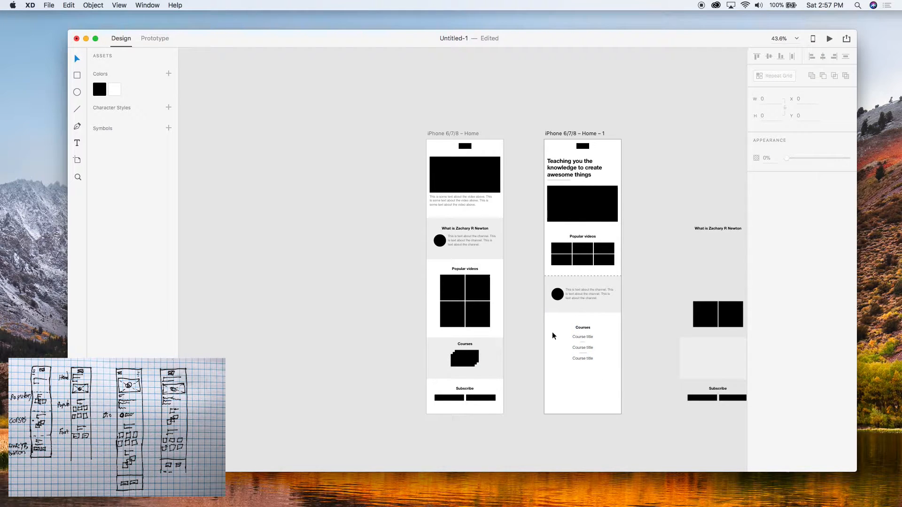
scroll(564, 352, down, 5)
scroll(564, 352, right, 5)
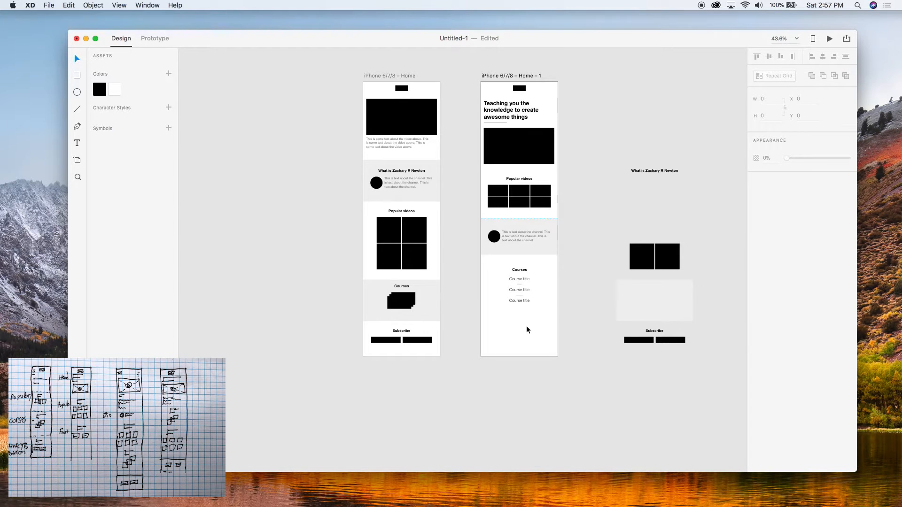
scroll(526, 326, up, 6)
scroll(526, 325, down, 3)
scroll(521, 313, down, 4)
click(517, 301)
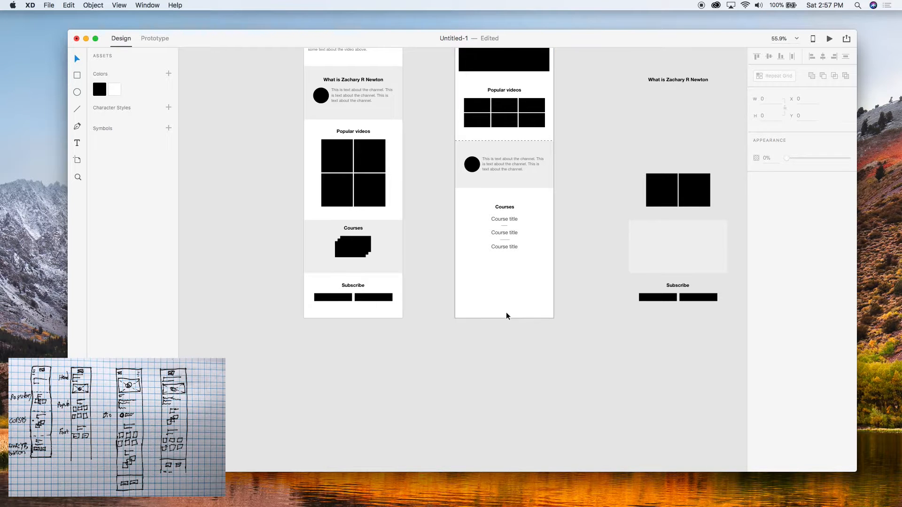
drag(504, 318, 491, 410)
Move the spare grey block beneath the Courses list and place the Subscribe heading with its two buttons on it at X 49, Y 1185.
click(633, 340)
drag(659, 233, 484, 277)
click(695, 333)
drag(715, 333, 632, 256)
drag(683, 291, 509, 279)
scroll(501, 305, up, 5)
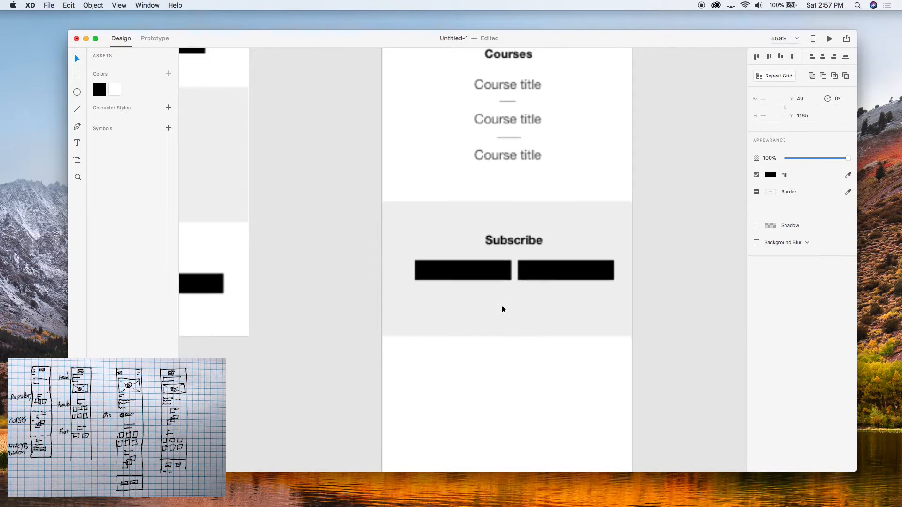
click(522, 354)
scroll(520, 301, up, 2)
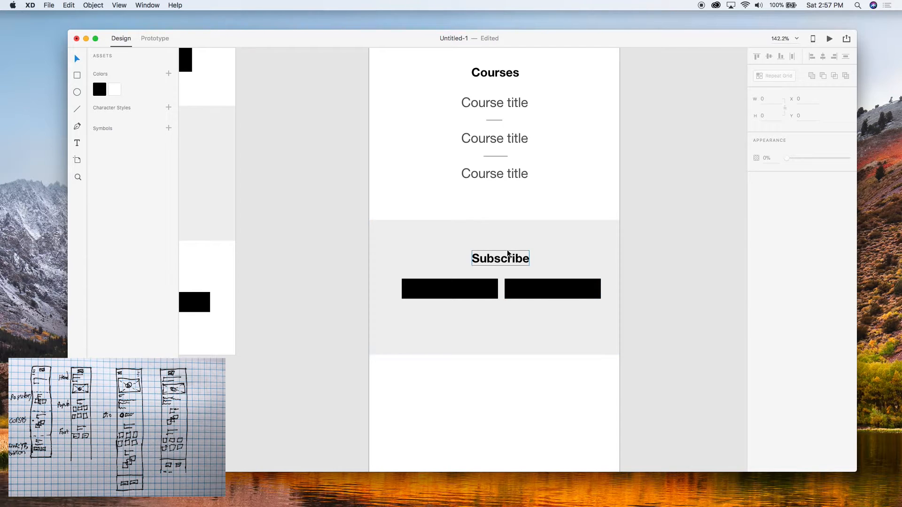
Add the text label "YouTube" on the first black button under the second artboard's Subscribe heading.
click(507, 254)
key(t)
click(436, 287)
text(Youtub)
key(BackSpace)
key(BackSpace)
key(BackSpace)
text(Tube)
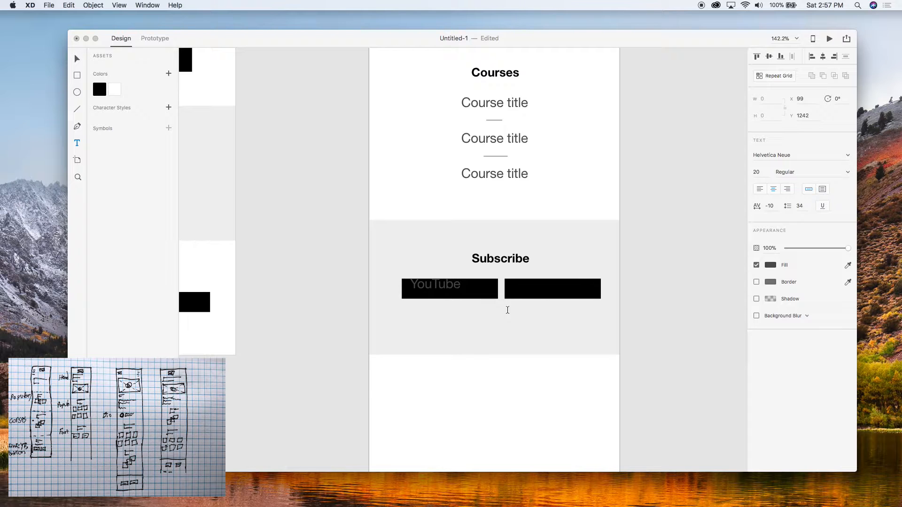
text(v)
key(BackSpace)
key(Escape)
Duplicate the YouTube label onto the second button, change the copy to "Patreon", and colour both labels white.
drag(443, 291, 548, 290)
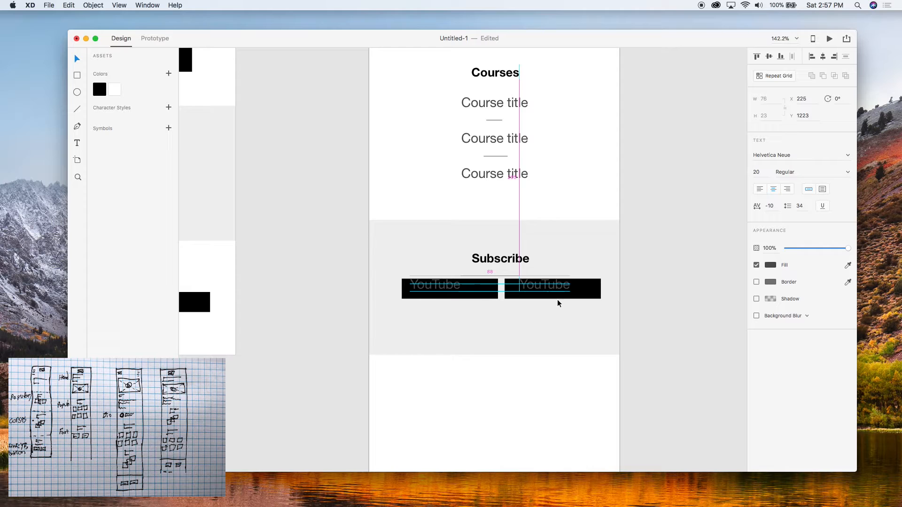
double_click(552, 285)
text(Patreon)
key(Escape)
shift+click(460, 296)
click(115, 90)
click(474, 381)
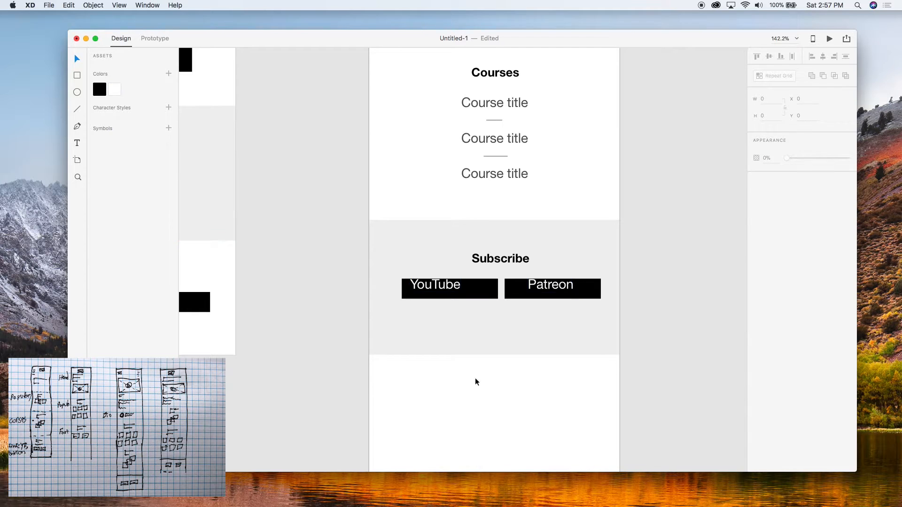
Centre the YouTube and Patreon labels on their black buttons at Y 1229.
scroll(461, 309, up, 5)
drag(417, 259, 443, 267)
drag(640, 272, 644, 268)
scroll(590, 326, down, 8)
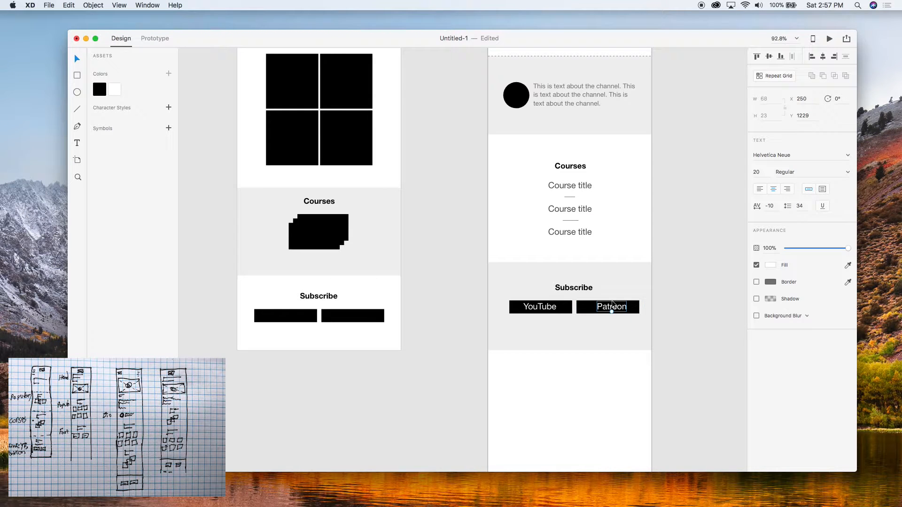
drag(612, 310, 607, 310)
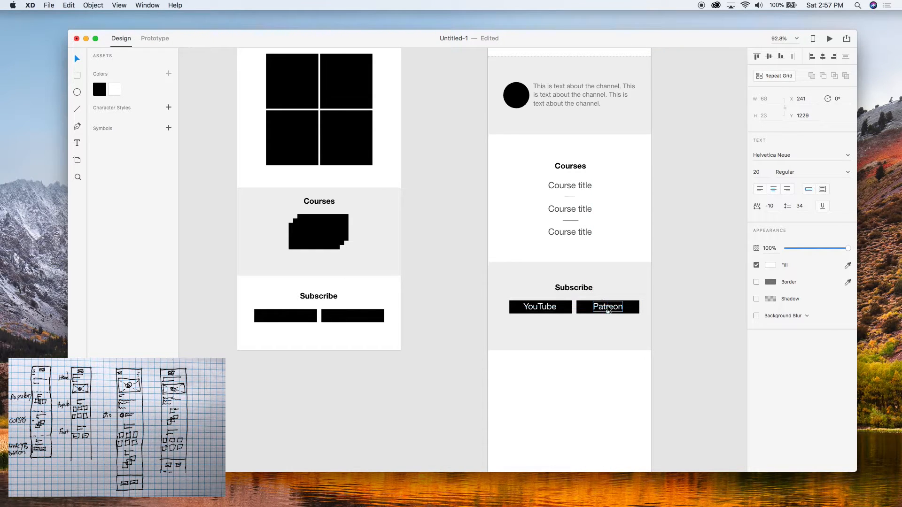
click(546, 299)
drag(544, 307, 543, 309)
click(552, 427)
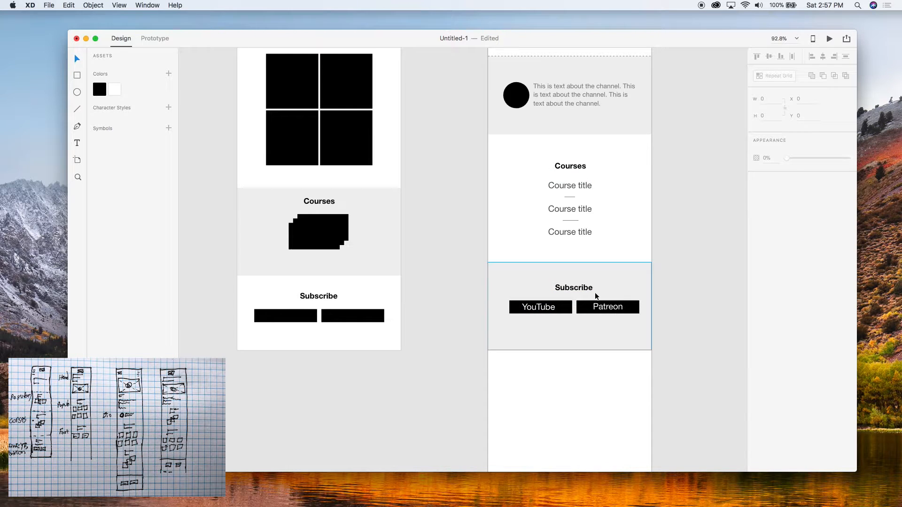
Set the font size of both the YouTube and Patreon labels to 17.
click(608, 306)
shift+click(554, 306)
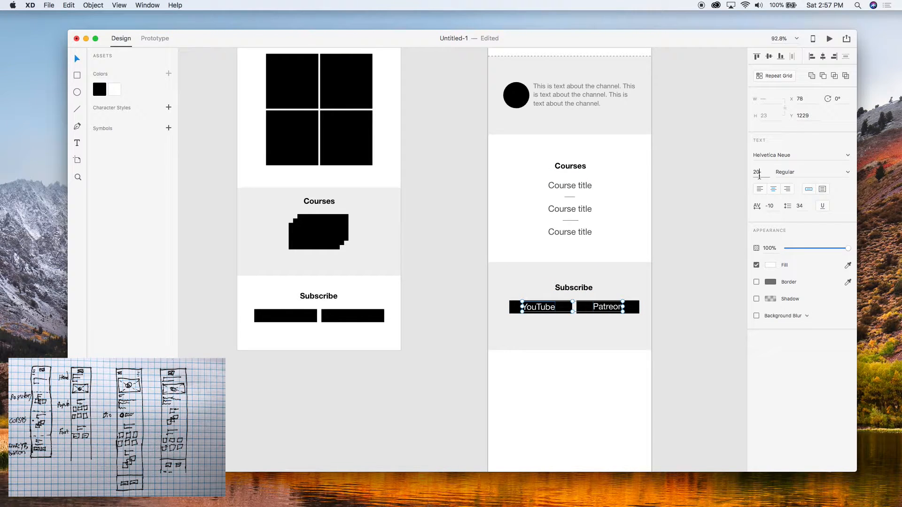
text(17)
key(Return)
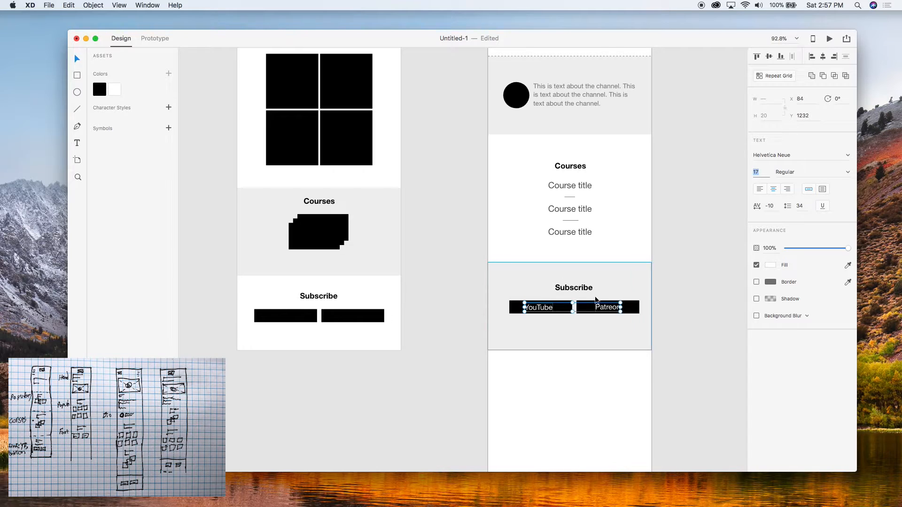
click(672, 314)
Group the Patreon label with its black button, and the YouTube label with its own button.
click(611, 309)
shift+click(629, 310)
key(super+g)
click(542, 307)
shift+click(567, 307)
key(super+g)
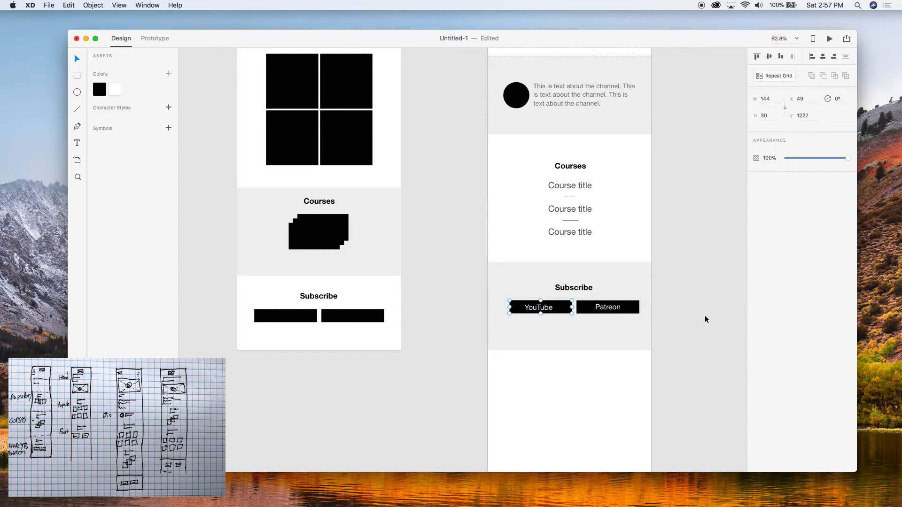
click(718, 322)
scroll(718, 322, down, 6)
scroll(647, 350, right, 5)
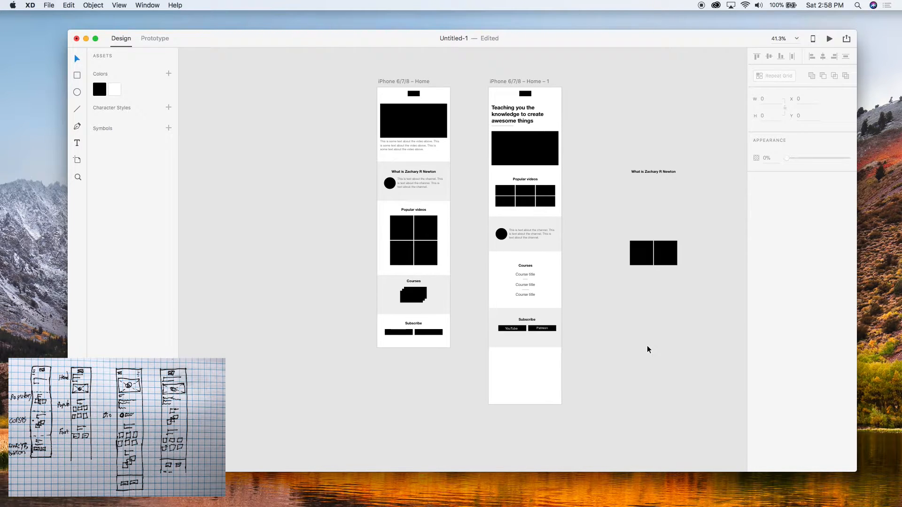
scroll(642, 332, right, 3)
scroll(643, 332, up, 2)
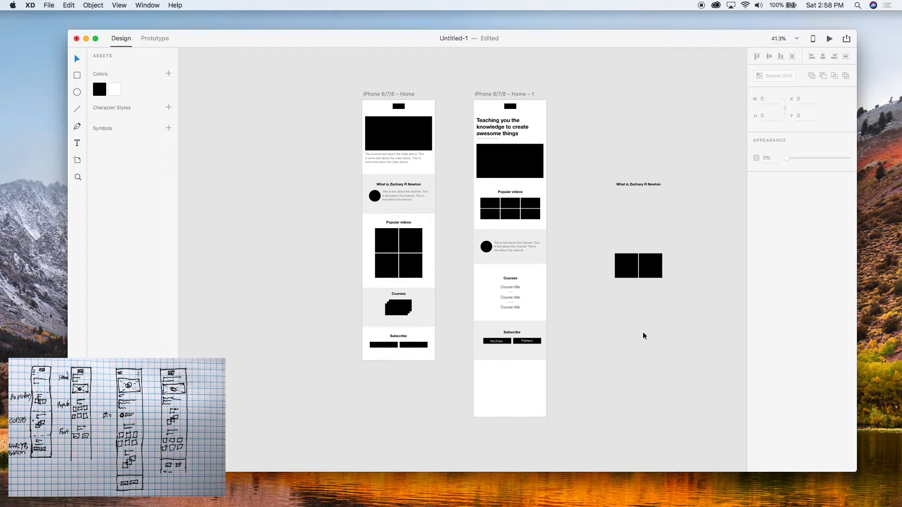
scroll(537, 174, up, 5)
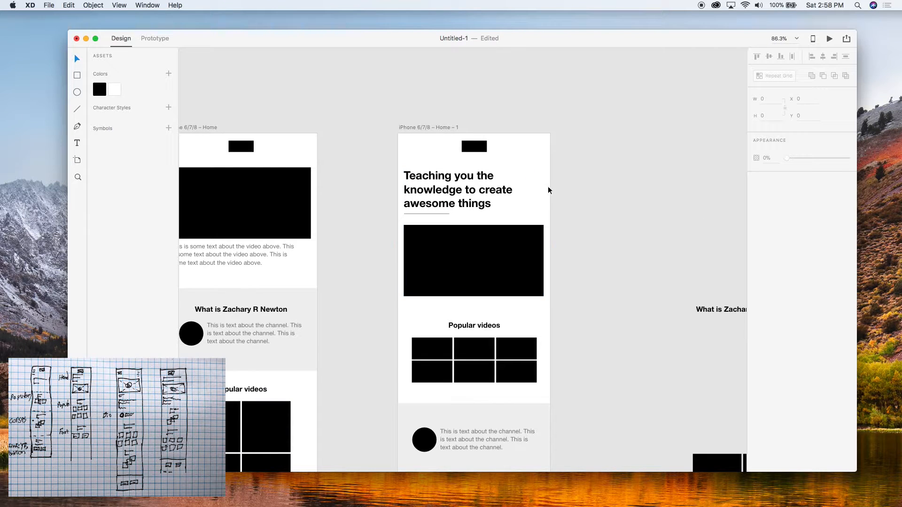
scroll(633, 191, down, 5)
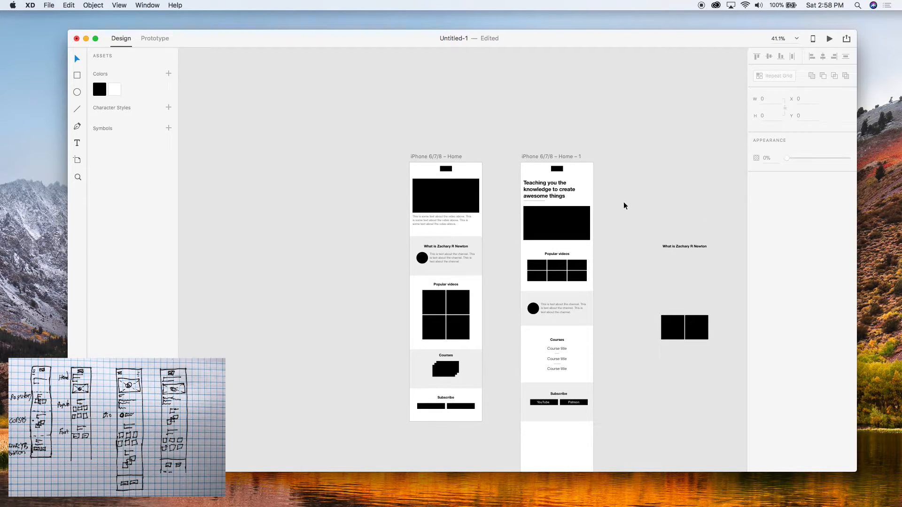
scroll(623, 205, right, 8)
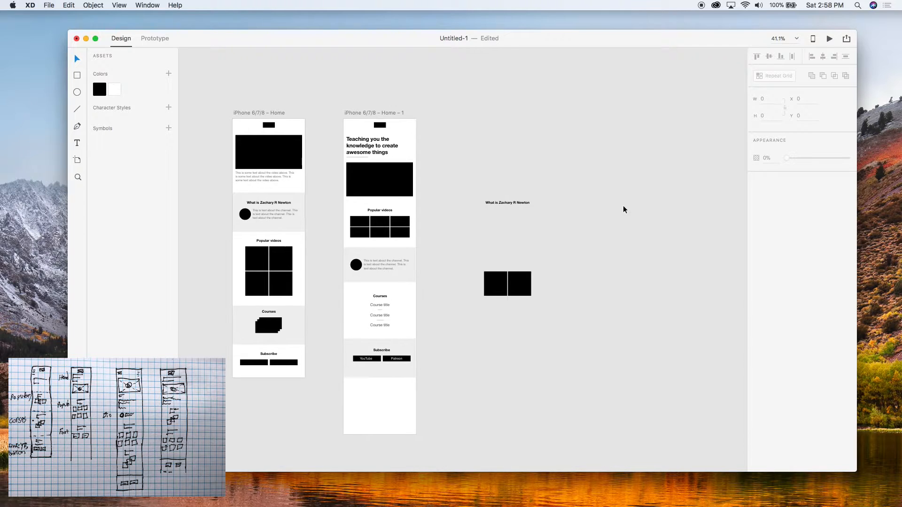
Preview the second Home artboard in the device preview window, and close the preview.
scroll(402, 171, up, 5)
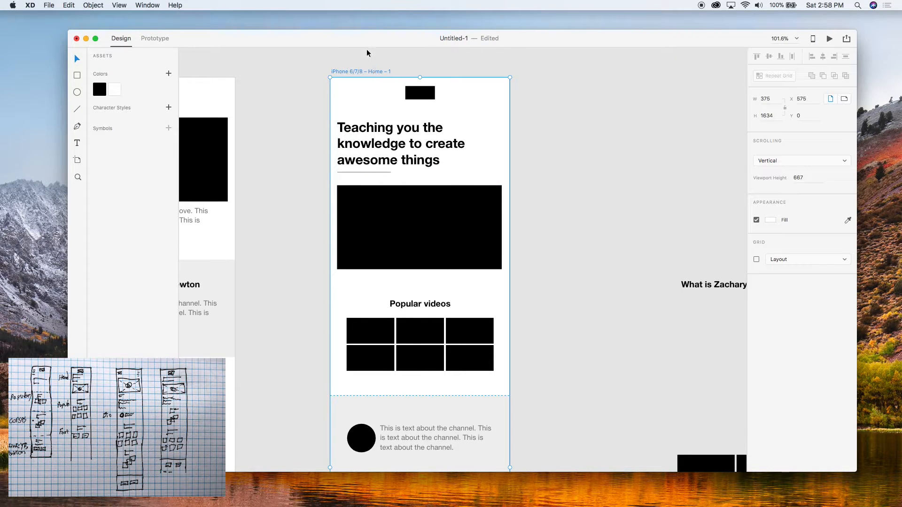
key(super+Return)
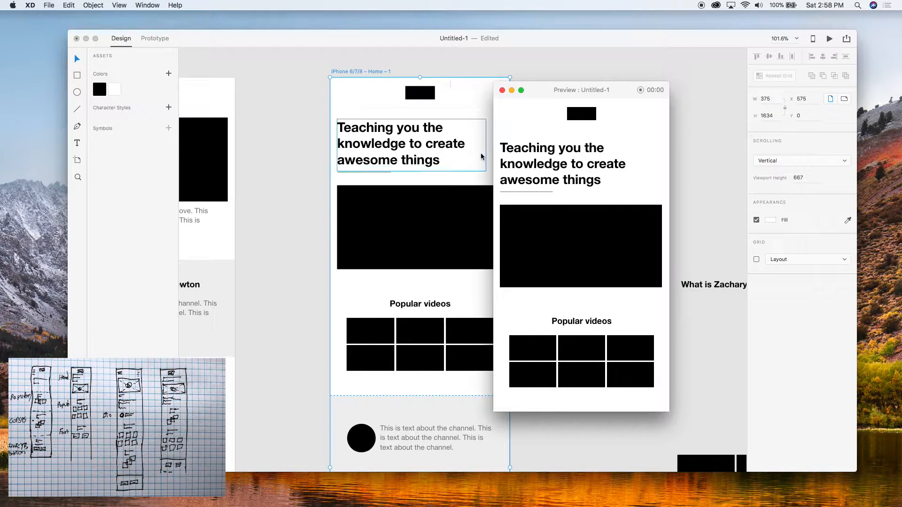
click(502, 90)
click(562, 190)
Enlarge the six-tile Popular videos grid so its edges line up with the large video block above it.
scroll(368, 255, down, 3)
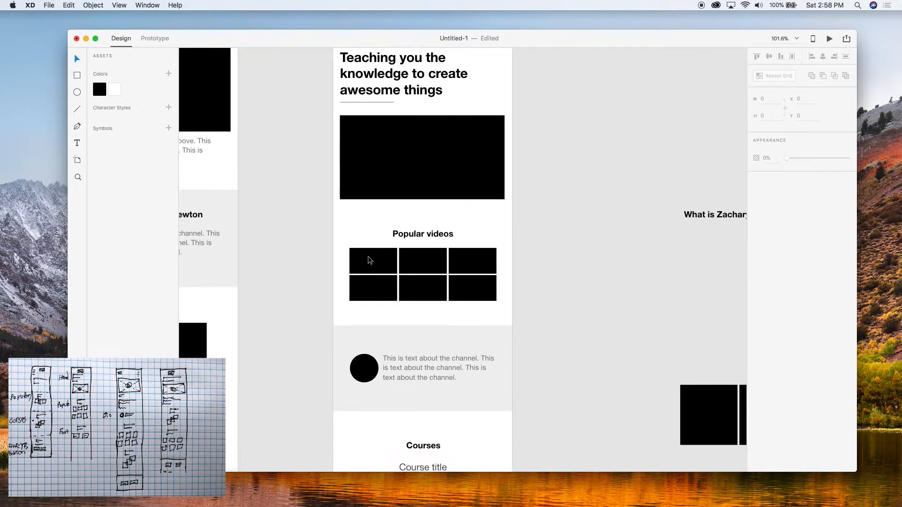
click(357, 256)
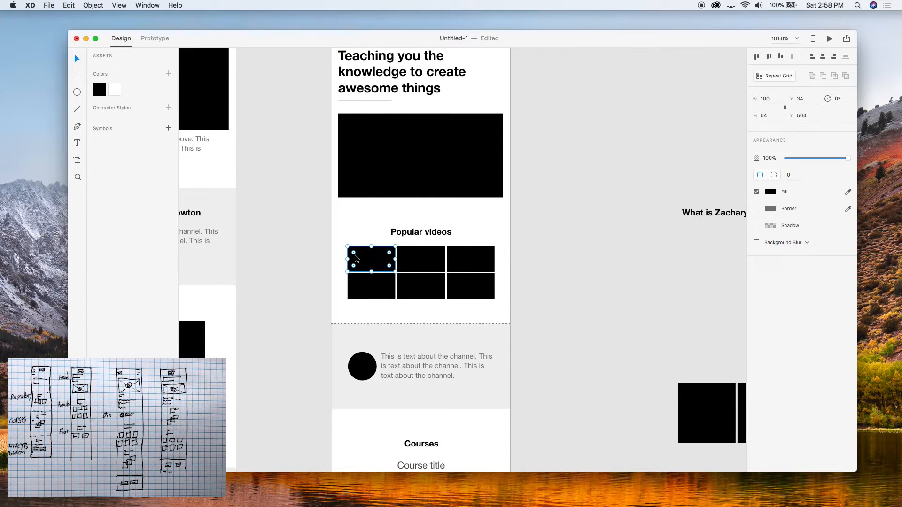
drag(339, 254, 474, 303)
drag(429, 274, 412, 269)
drag(486, 300, 503, 305)
click(546, 312)
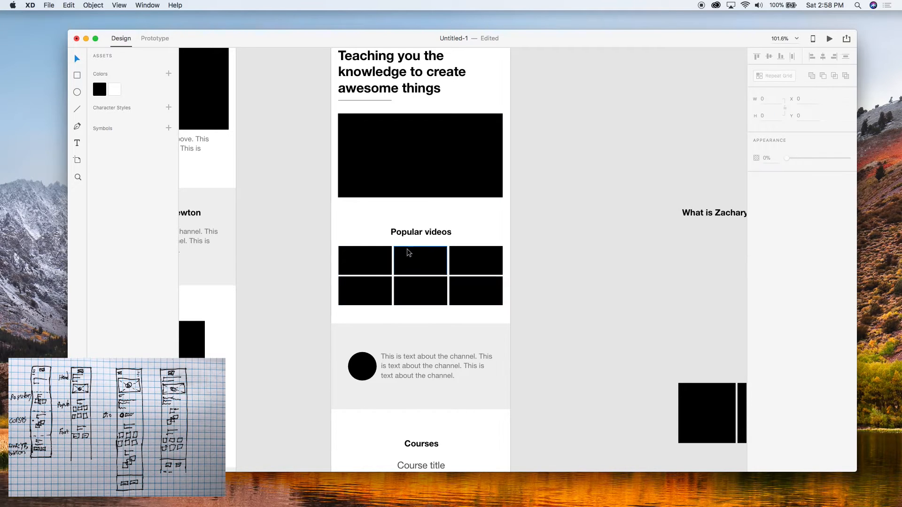
Move all sections below Popular videos on the second Home artboard down by 30 px.
scroll(554, 305, down, 3)
scroll(554, 324, down, 5)
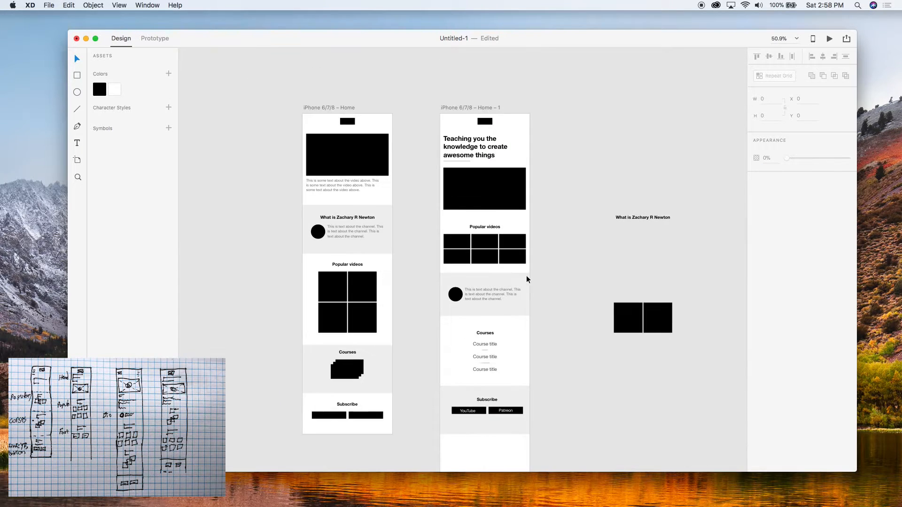
drag(538, 284, 436, 458)
key(shift+Down)
key(shift+Down)
key(shift+Down)
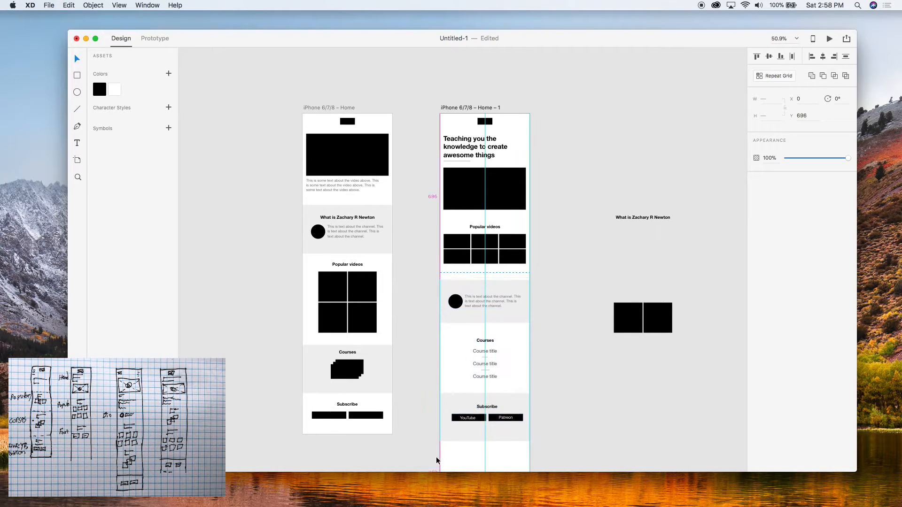
click(562, 373)
Review the second Home artboard's layout and spacing from the headline down to the Subscribe section.
scroll(562, 359, down, 4)
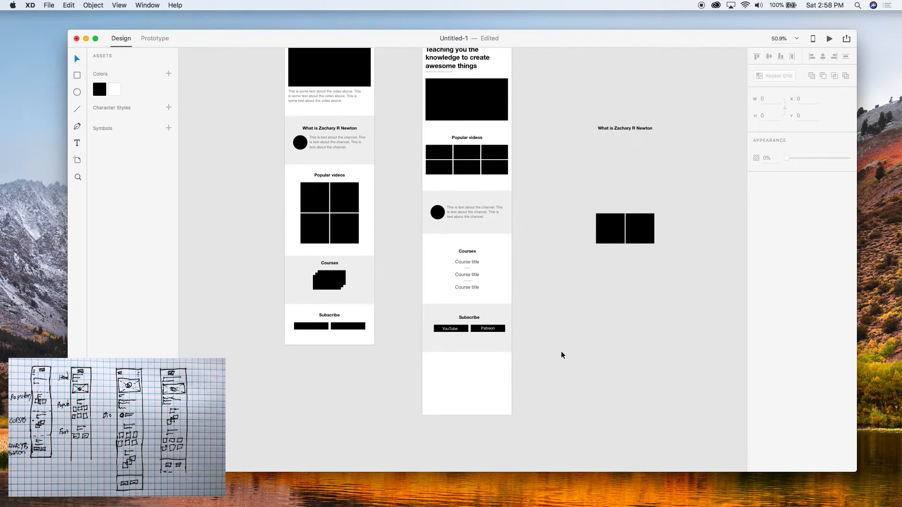
scroll(469, 210, up, 5)
scroll(468, 206, up, 4)
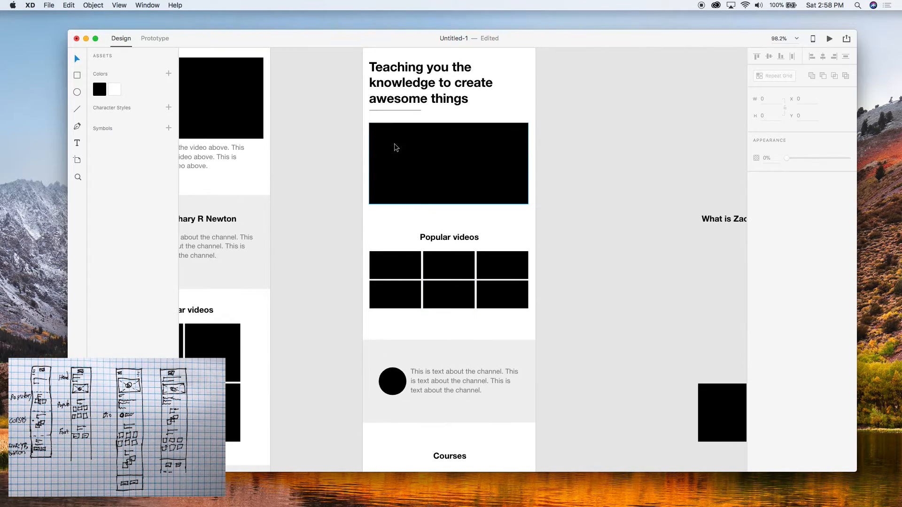
scroll(482, 89, down, 3)
scroll(452, 219, up, 5)
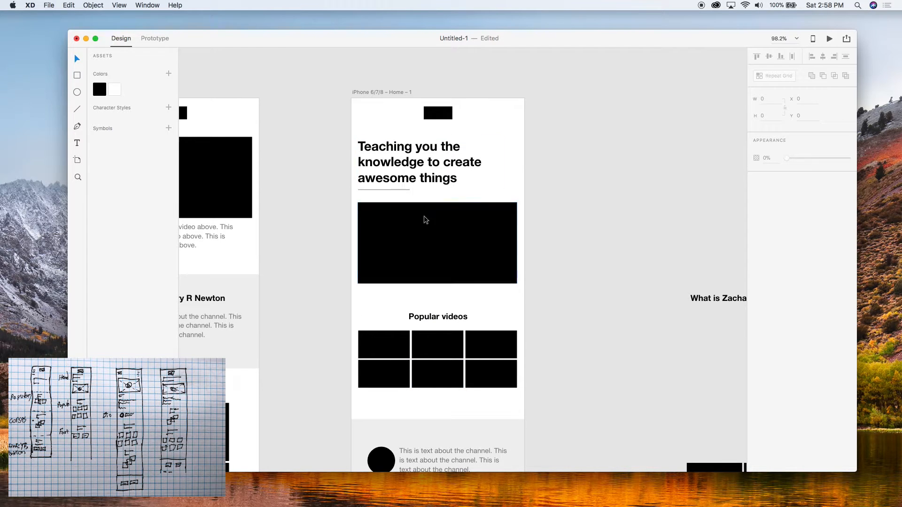
scroll(489, 267, down, 4)
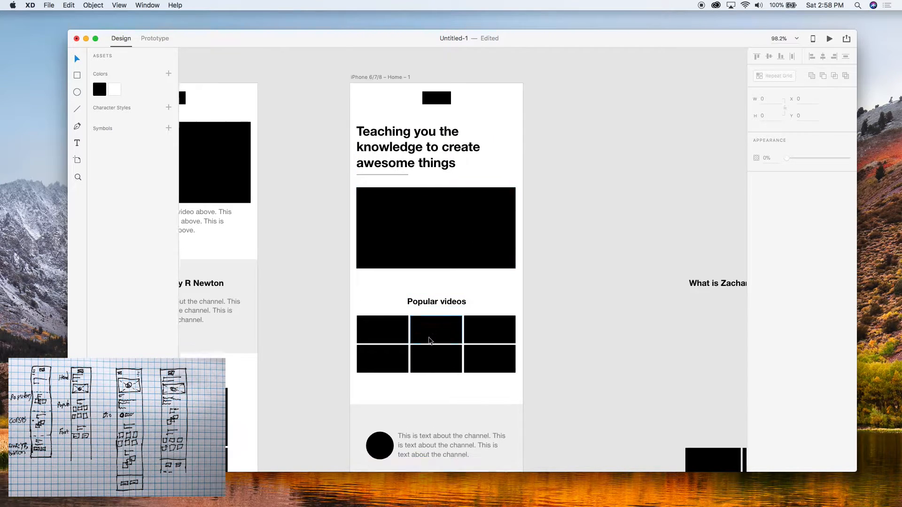
scroll(391, 304, down, 5)
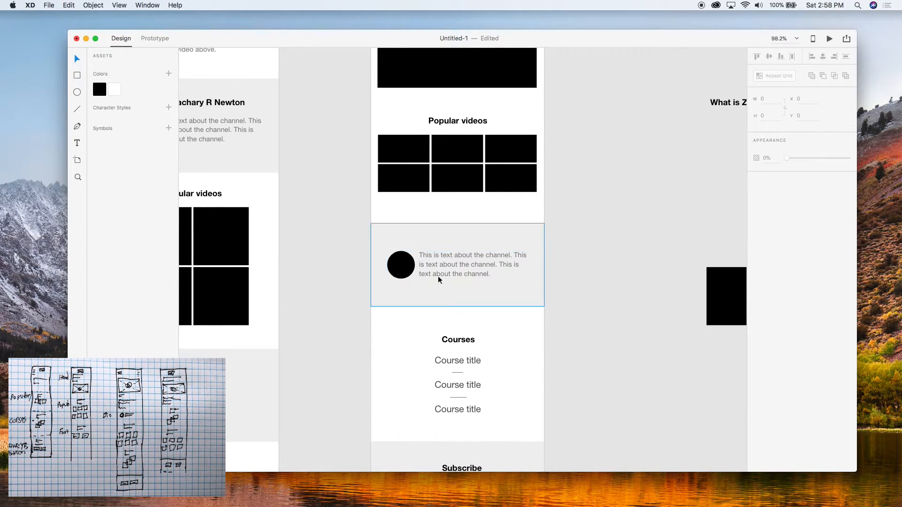
scroll(599, 294, down, 5)
scroll(587, 309, up, 5)
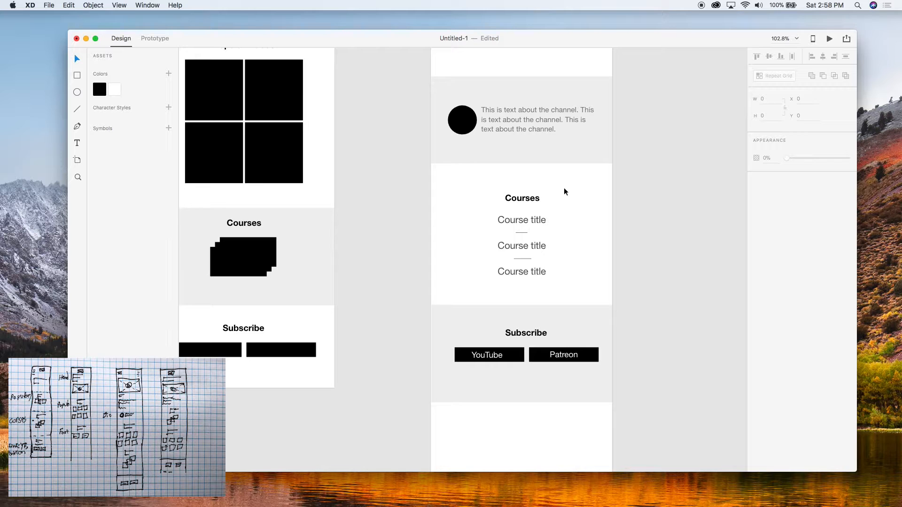
scroll(584, 236, down, 1)
scroll(583, 237, down, 3)
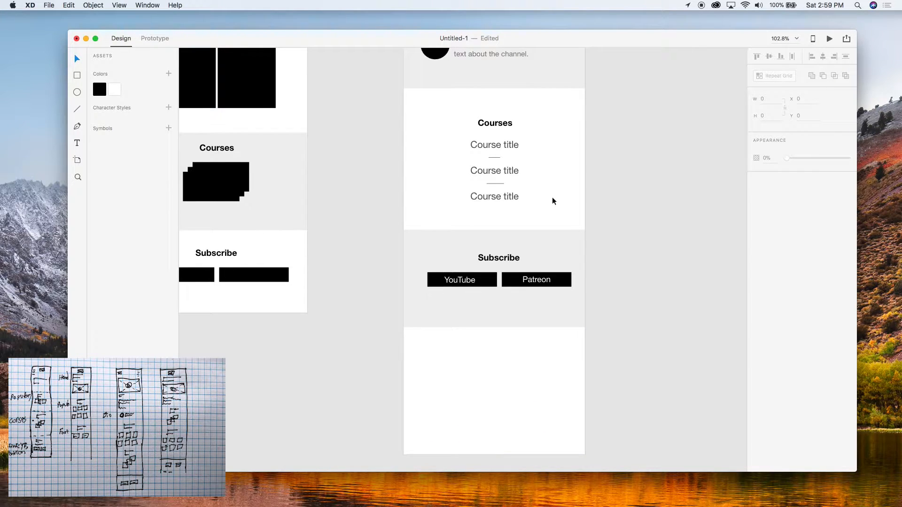
scroll(538, 289, down, 1)
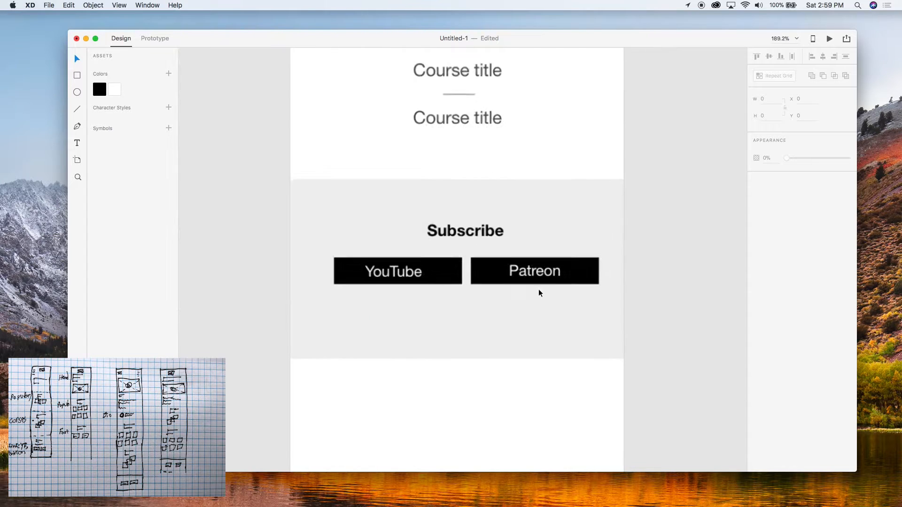
scroll(463, 355, down, 3)
scroll(464, 355, down, 5)
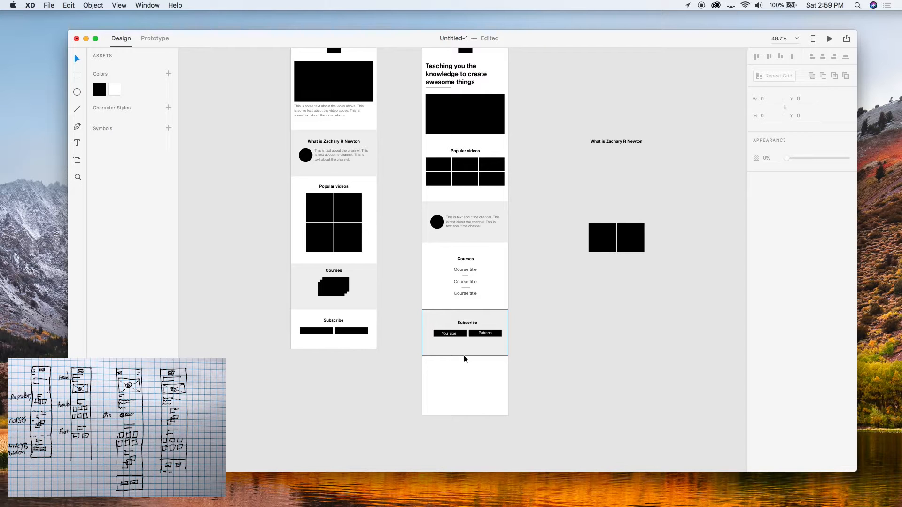
Try removing the Subscribe heading from the second Home artboard, and undo the deletion.
double_click(466, 322)
key(Delete)
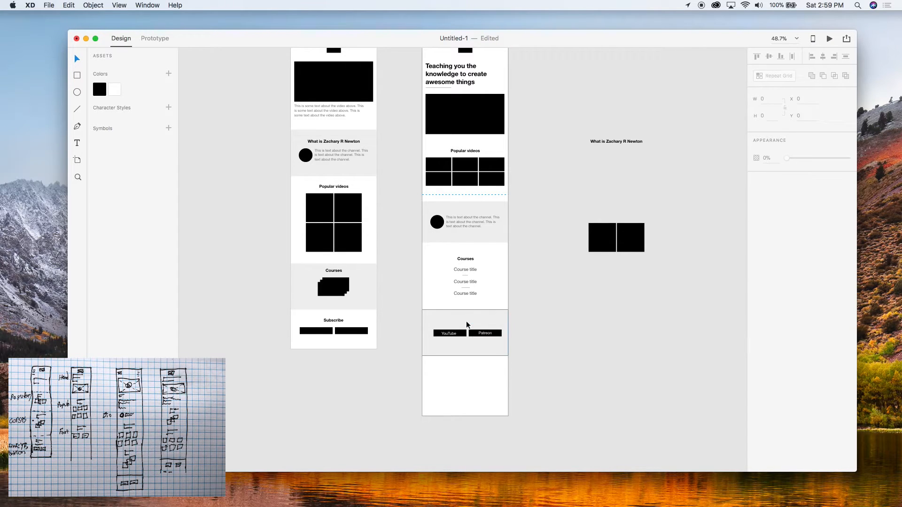
scroll(455, 348, up, 3)
key(super+z)
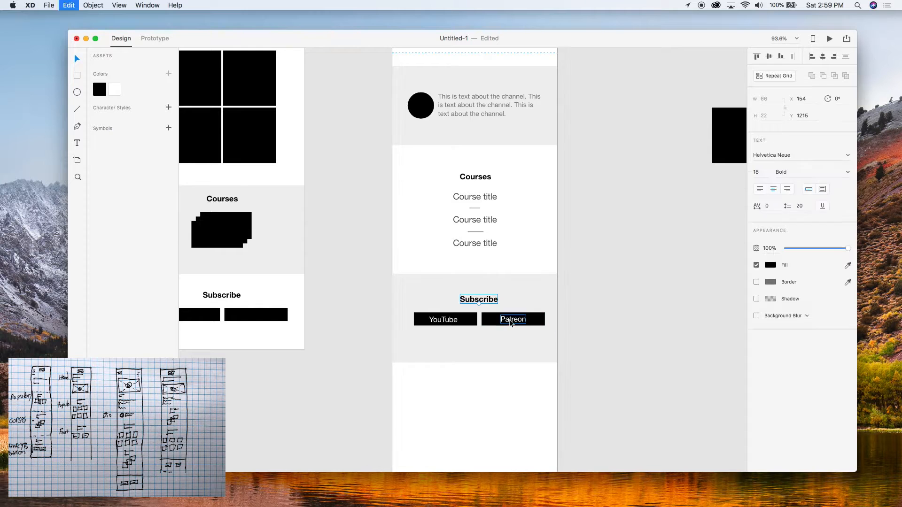
Group the YouTube and Patreon buttons with the Subscribe heading above them.
scroll(523, 352, up, 3)
click(415, 298)
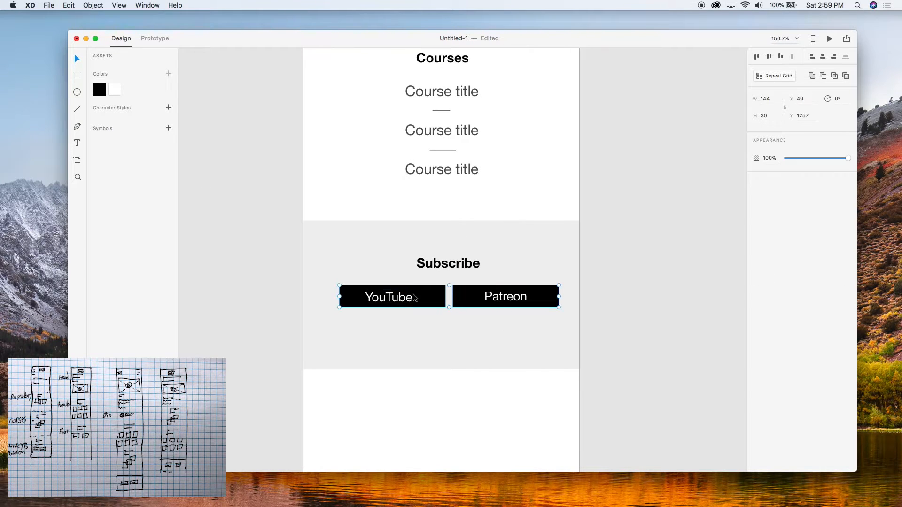
drag(488, 298, 488, 298)
shift+click(454, 260)
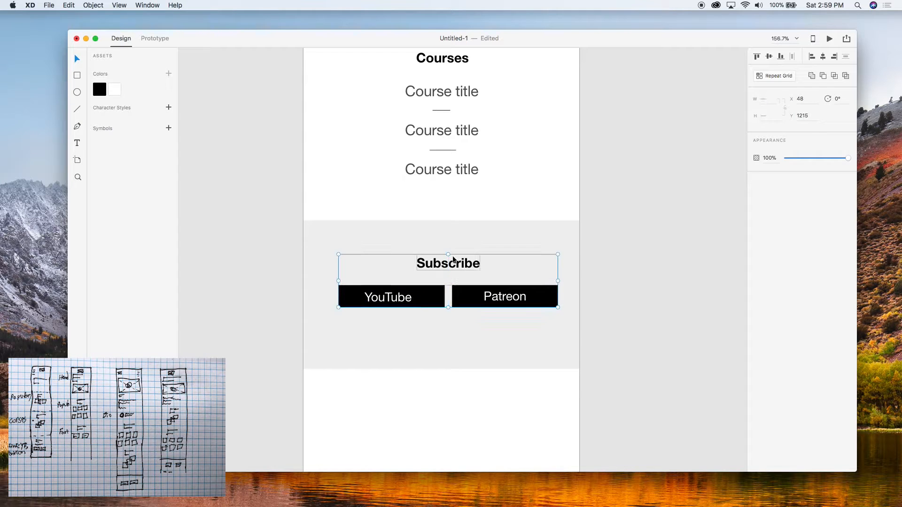
click(665, 278)
scroll(664, 278, down, 5)
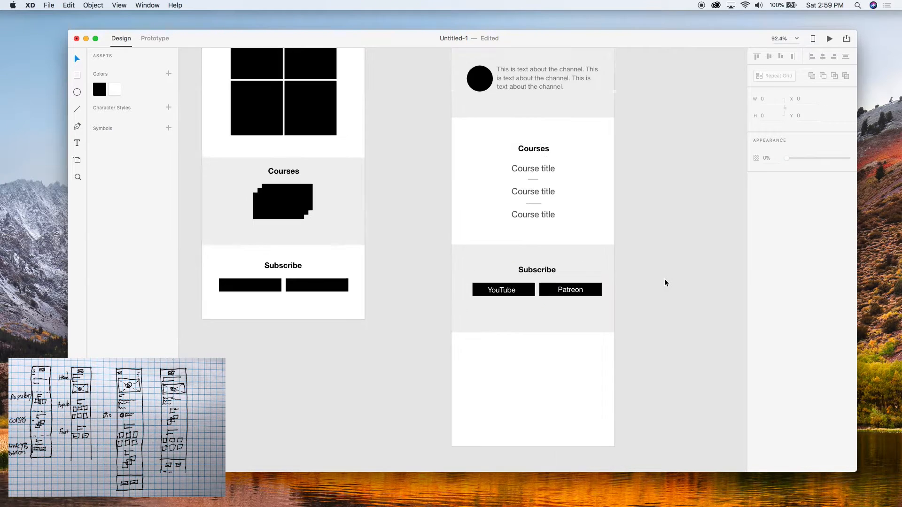
Shorten the grey Subscribe background from its lower edge to about 195 px high.
click(540, 322)
mouse_move(534, 332)
mouse_down()
mouse_move(534, 320)
mouse_move(534, 329)
mouse_up()
click(650, 317)
Center the Subscribe heading and its two buttons horizontally on the artboard.
click(529, 289)
scroll(530, 289, up, 5)
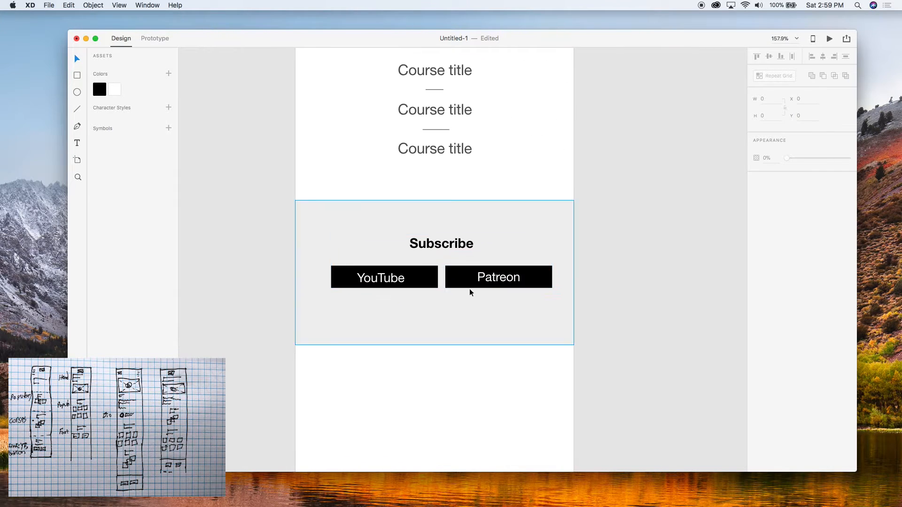
drag(429, 278, 423, 279)
click(625, 257)
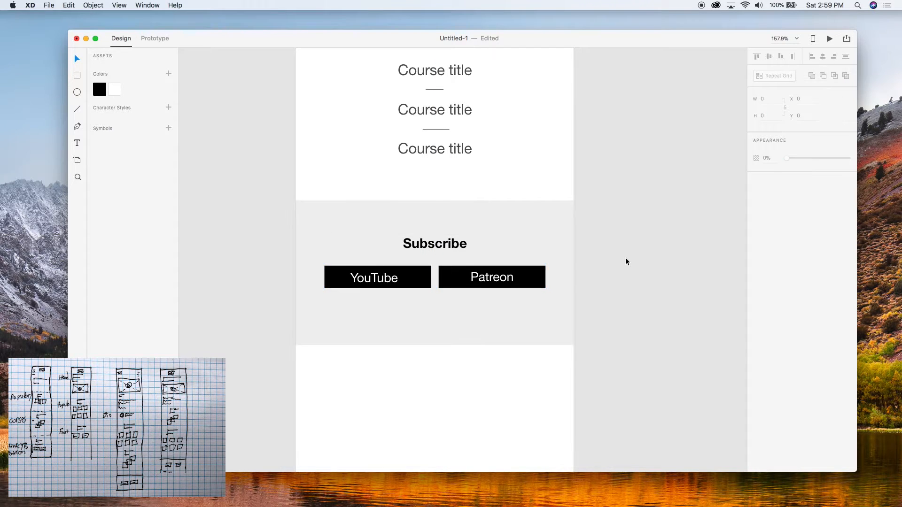
Raise the lower edge of the grey Subscribe background to even out the space below the buttons.
scroll(625, 257, down, 5)
click(588, 292)
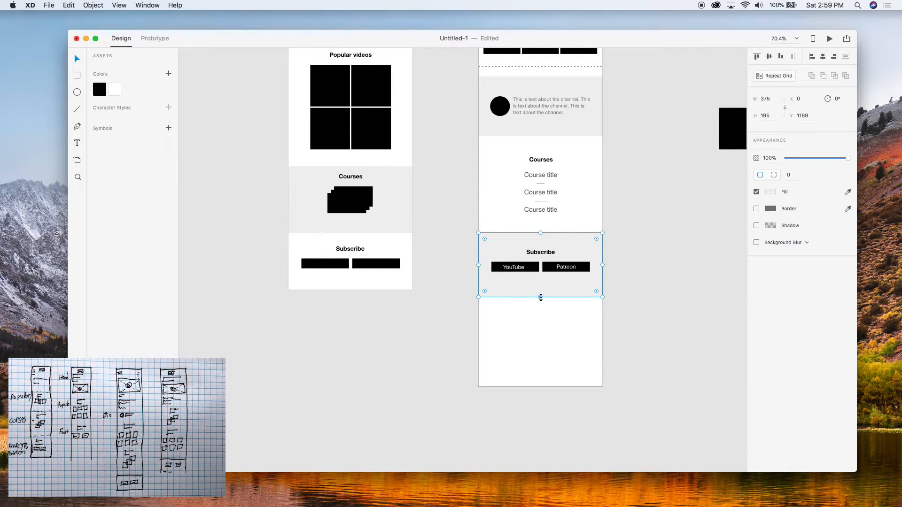
drag(540, 297, 540, 290)
click(661, 297)
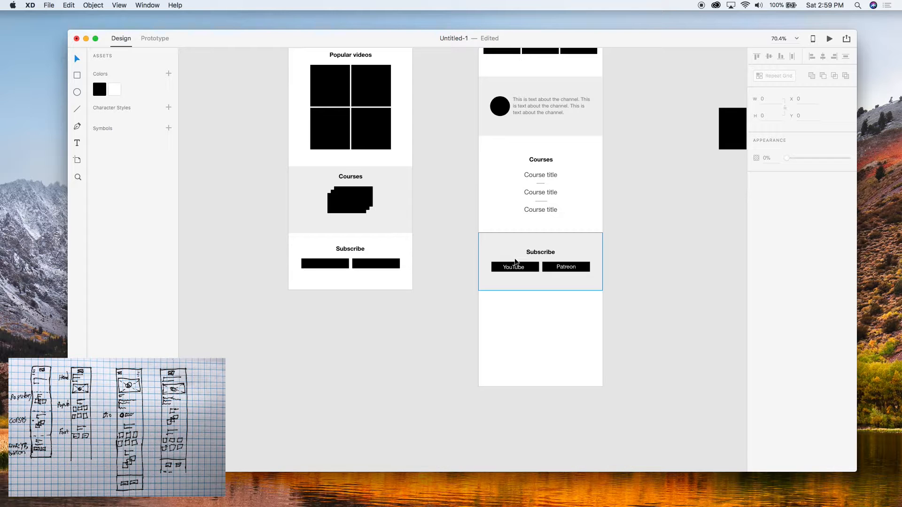
click(545, 285)
click(521, 356)
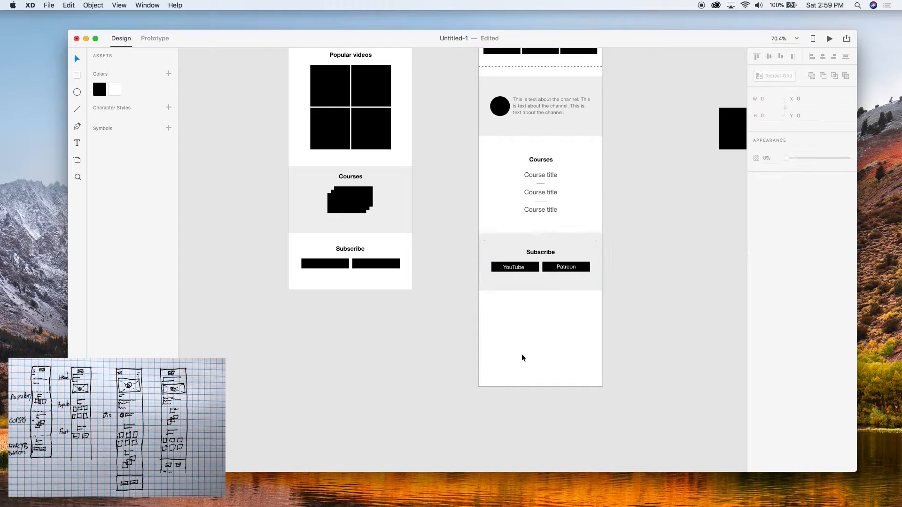
Ungroup the Subscribe heading and buttons, and set the Patreon button aside on the canvas beside the artboard.
scroll(552, 286, up, 5)
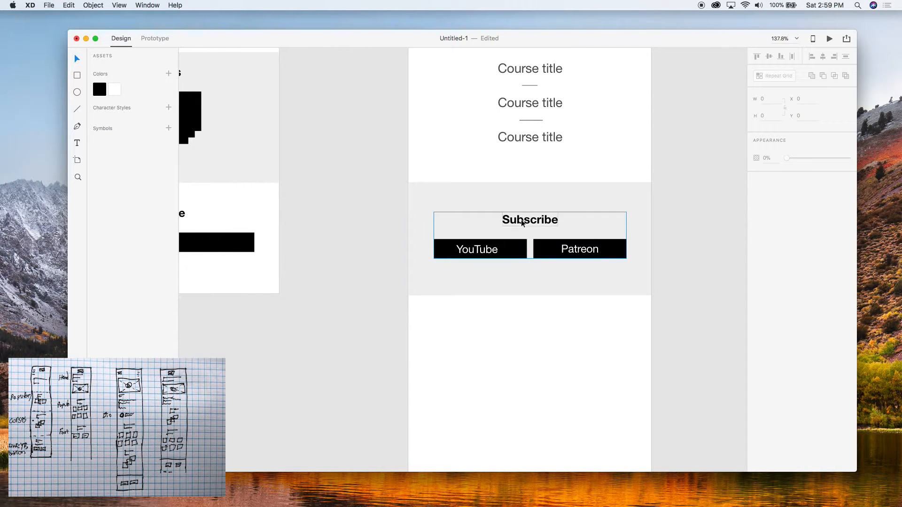
scroll(674, 316, down, 5)
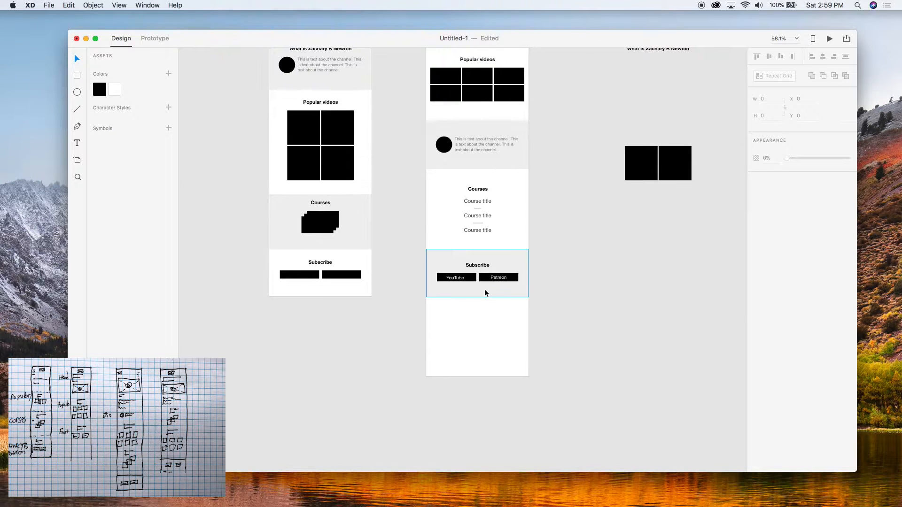
scroll(448, 293, up, 5)
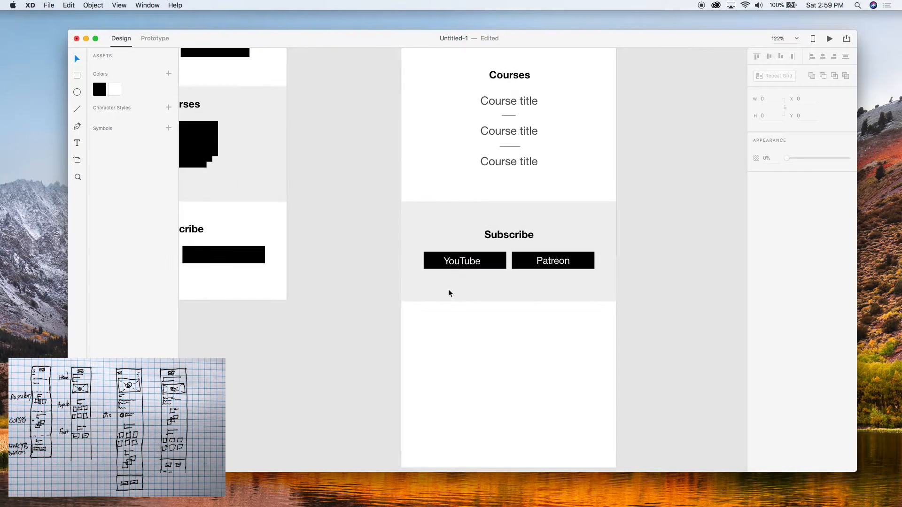
click(480, 264)
key(shift+super+g)
click(644, 310)
drag(554, 264, 723, 296)
click(641, 320)
Extend the grey Subscribe background downward to make room for a second heading and button.
scroll(625, 325, right, 2)
scroll(625, 325, down, 1)
scroll(620, 329, right, 3)
scroll(619, 329, down, 1)
click(475, 261)
drag(420, 289, 420, 374)
Center the YouTube button under the Subscribe heading at X 116 and fine-tune its vertical gap.
click(419, 225)
click(565, 244)
drag(354, 250, 396, 238)
key(shift+Down)
key(shift+Down)
key(Up)
key(Up)
key(Up)
key(Up)
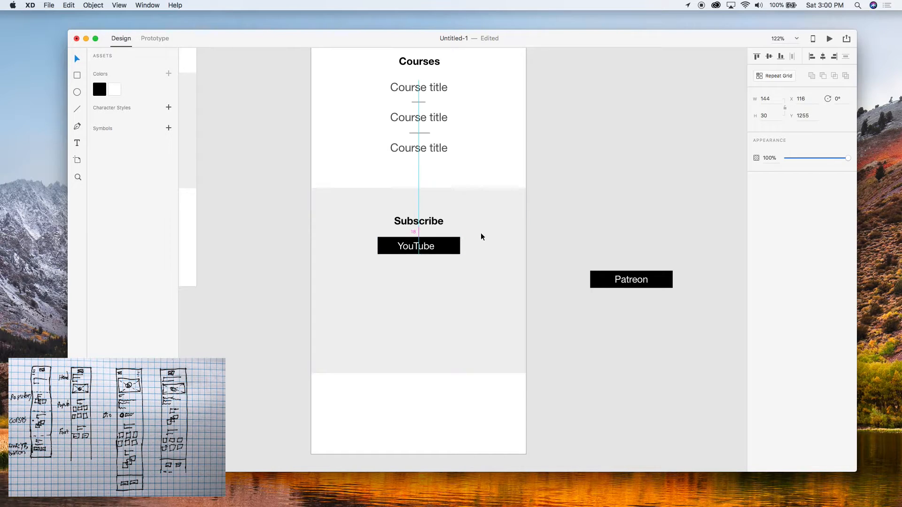
Move the Patreon button back into the grey section, centered below the YouTube button.
click(551, 285)
click(620, 280)
drag(620, 282, 407, 321)
Duplicate the Subscribe heading above the Patreon button and change the copy's text to "Support".
drag(419, 225, 416, 300)
double_click(417, 300)
text(D)
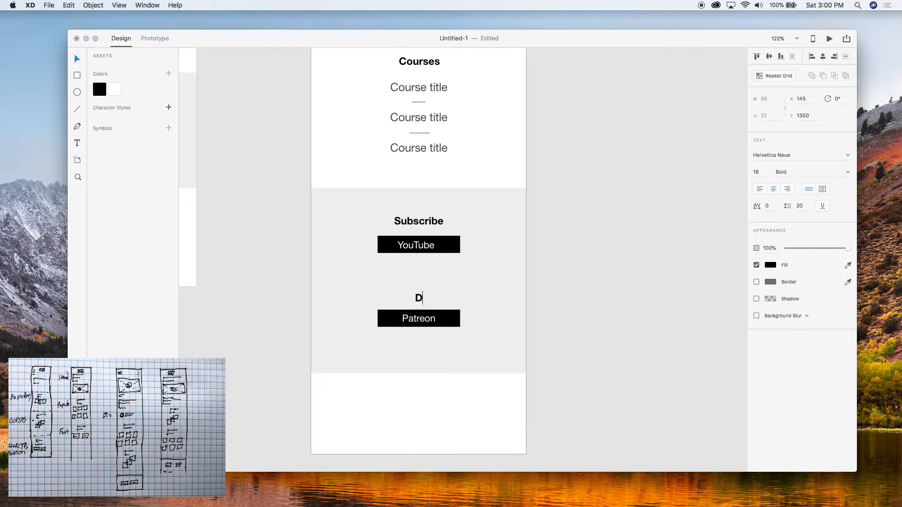
text(upport)
key(Escape)
scroll(540, 323, down, 5)
click(567, 332)
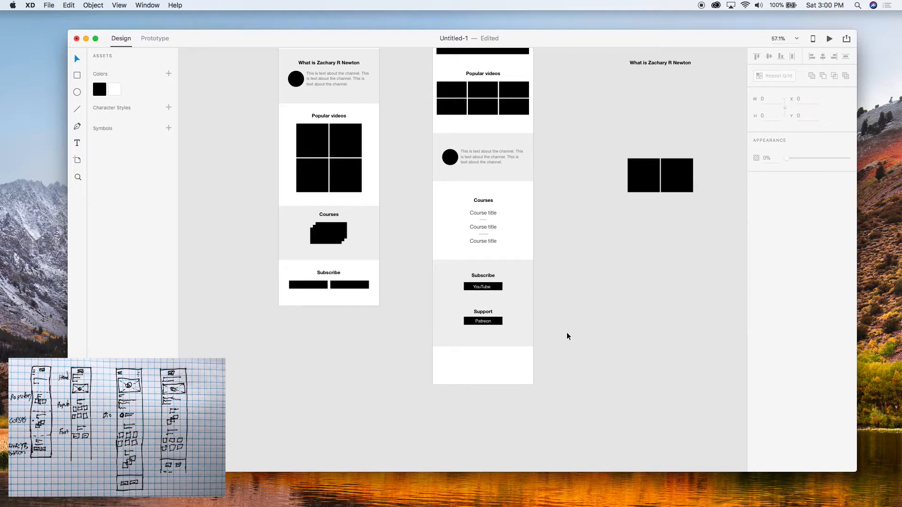
Try drawing a divider line between the YouTube button and the Support heading, and delete it.
scroll(567, 332, up, 4)
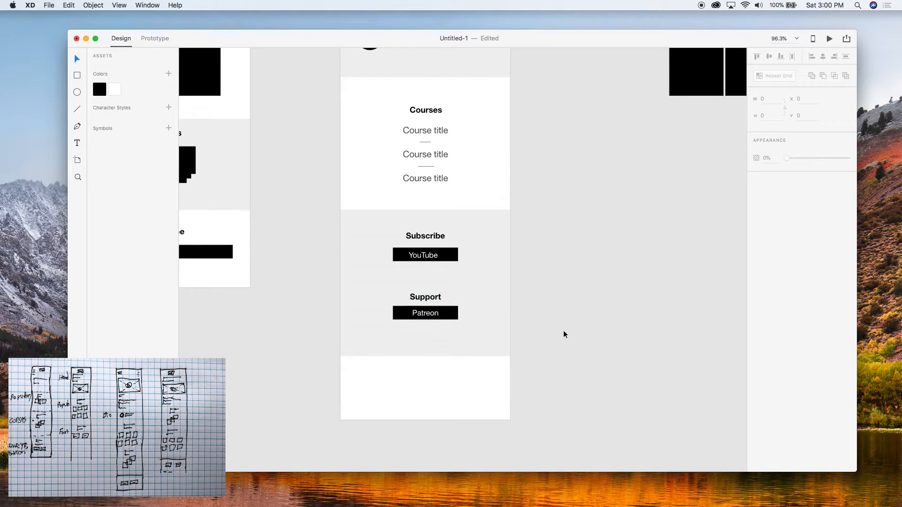
key(l)
drag(418, 267, 436, 279)
key(Escape)
click(419, 275)
key(BackSpace)
click(638, 283)
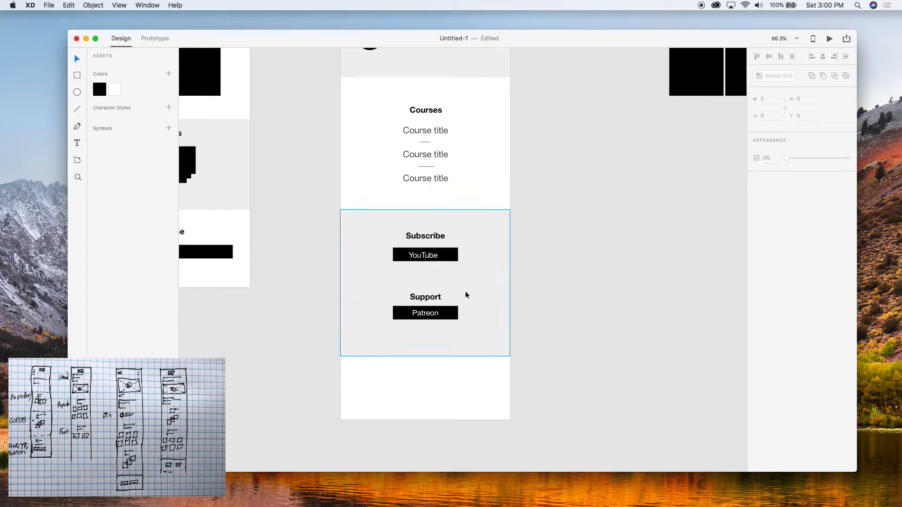
click(443, 249)
click(613, 289)
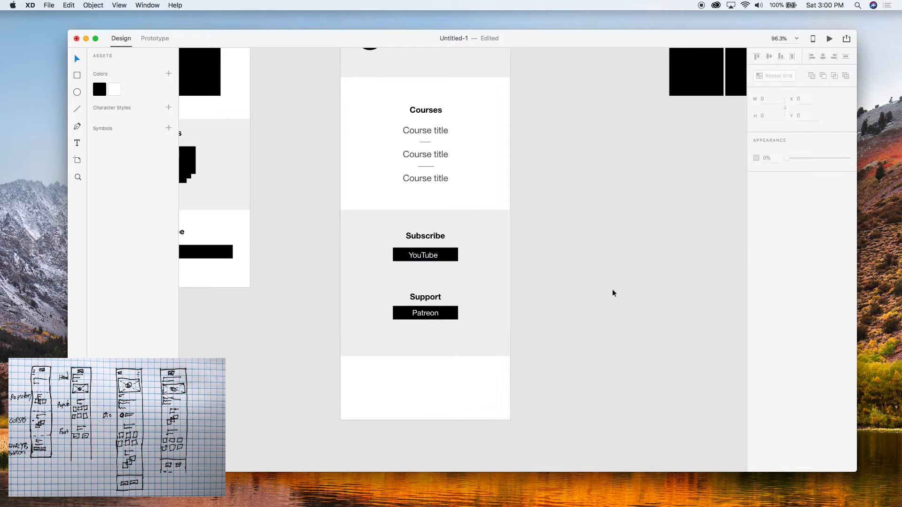
Delete the YouTube and Patreon text labels from the two black call-to-action buttons.
double_click(419, 254)
key(BackSpace)
click(424, 313)
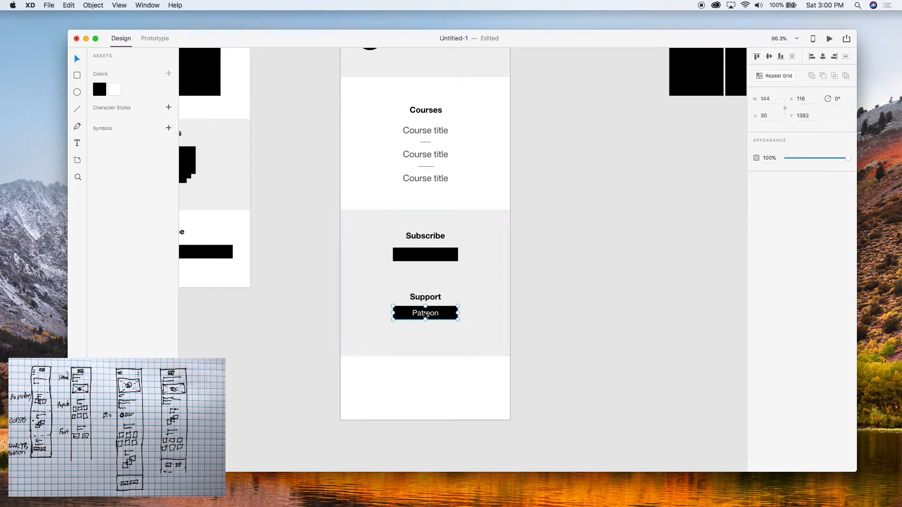
click(553, 304)
double_click(416, 316)
key(BackSpace)
Resize the button under Subscribe to 342 wide and 44 high at X 17, with a corner radius of 2.
click(425, 254)
drag(458, 254, 497, 256)
scroll(495, 258, down, 5)
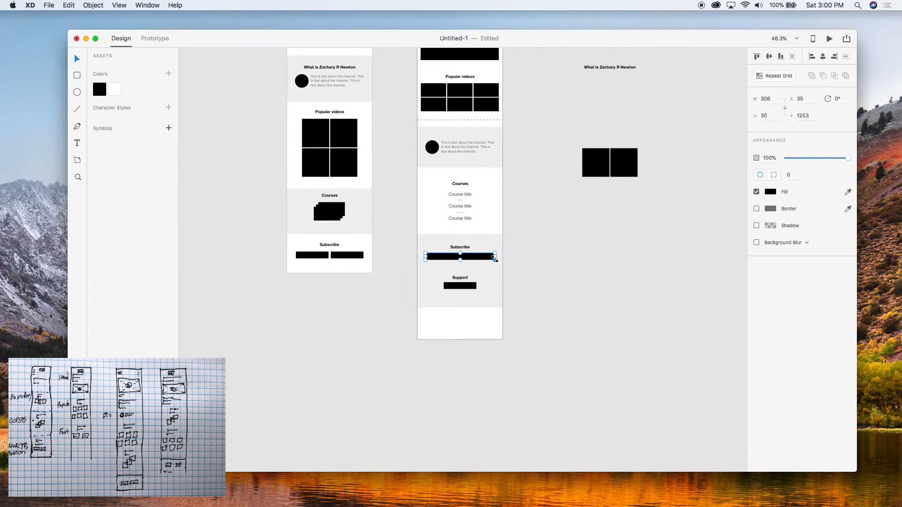
key(alt)
drag(496, 256, 500, 257)
key(Escape)
scroll(480, 270, up, 5)
click(443, 250)
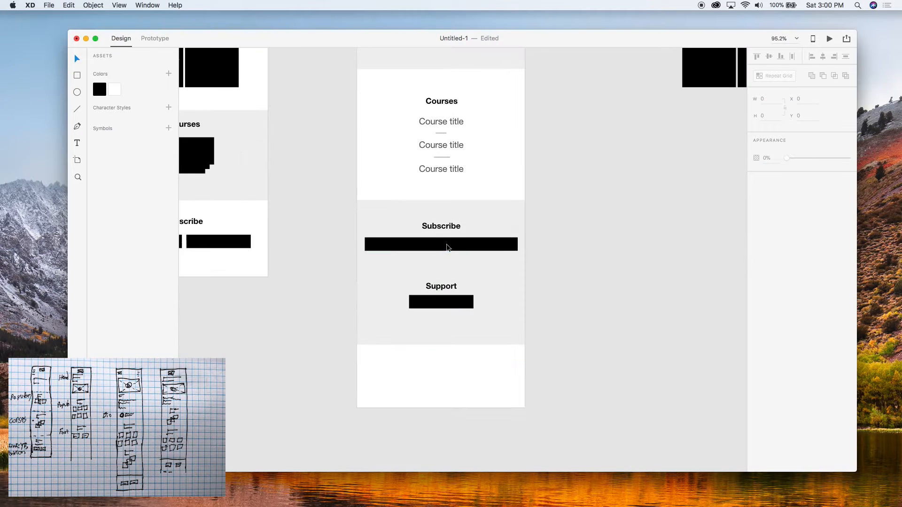
drag(441, 251, 442, 257)
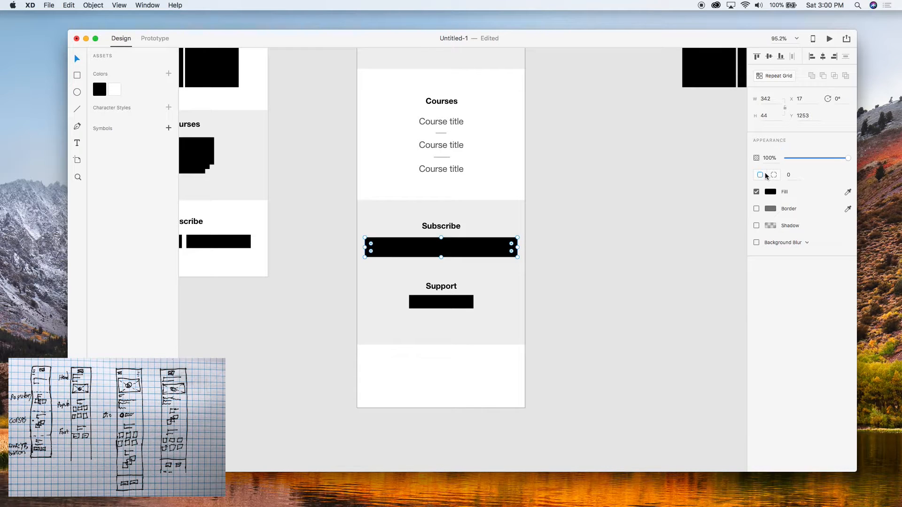
click(616, 266)
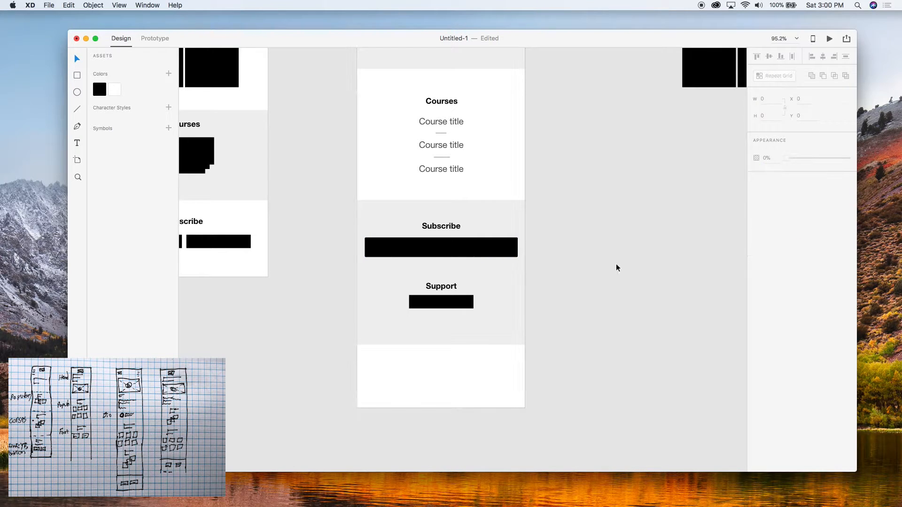
Replace the small button under Support with a copy of the Subscribe button, centered at Y 1388.
click(450, 305)
key(Delete)
drag(445, 247, 447, 306)
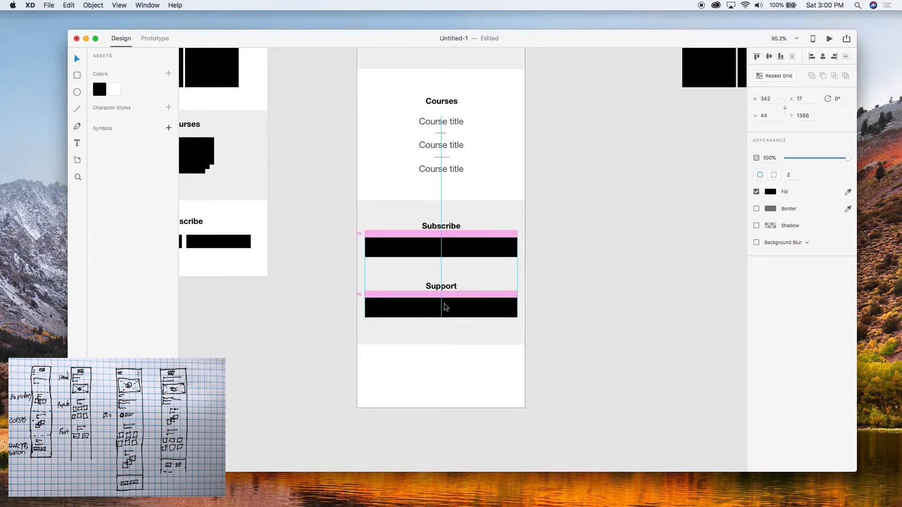
click(620, 287)
Draw a small white icon placeholder at the left end of the Subscribe button and repeat it on the Support button.
scroll(439, 287, up, 3)
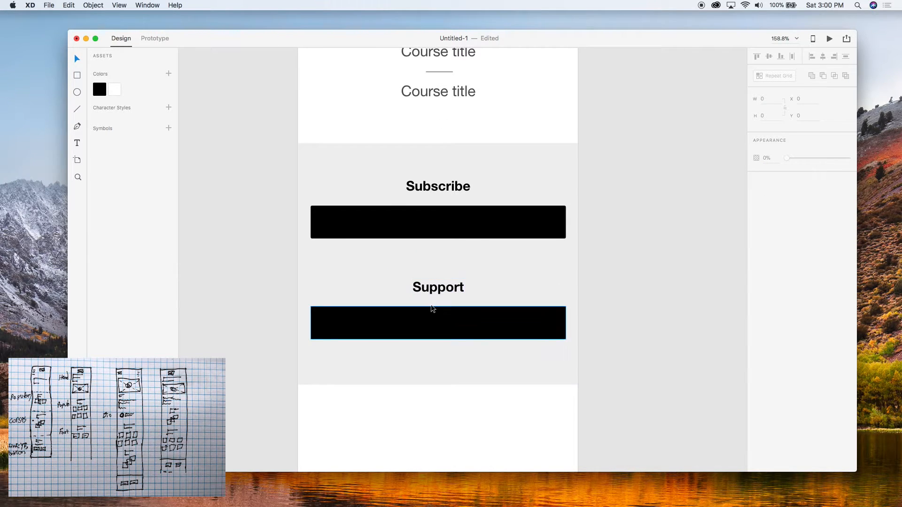
key(r)
mouse_move(314, 210)
mouse_down()
mouse_move(333, 228)
mouse_move(322, 345)
mouse_move(325, 327)
mouse_up()
key(v)
click(592, 317)
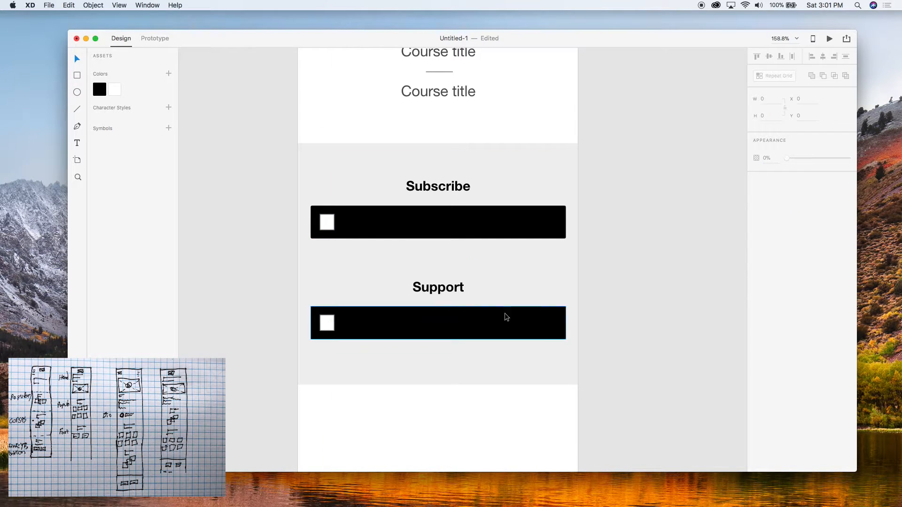
drag(417, 184, 468, 166)
key(super+z)
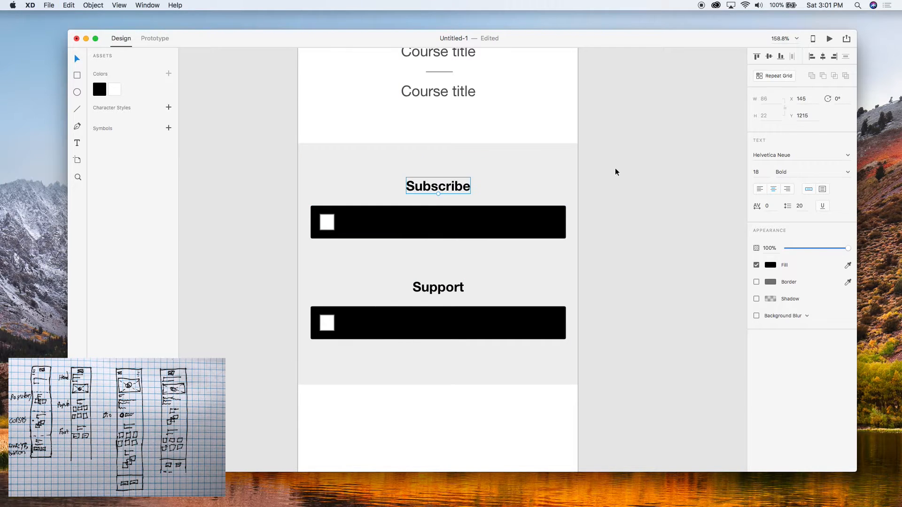
click(667, 209)
Add a white "141 Subscribers" label in Helvetica Neue Regular 17, centered on the Subscribe button.
scroll(669, 212, right, 3)
key(t)
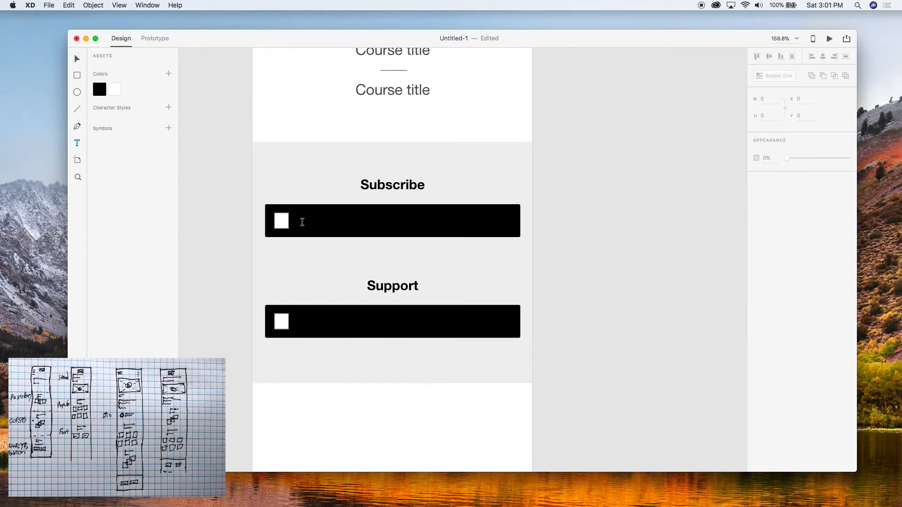
click(305, 221)
text(S)
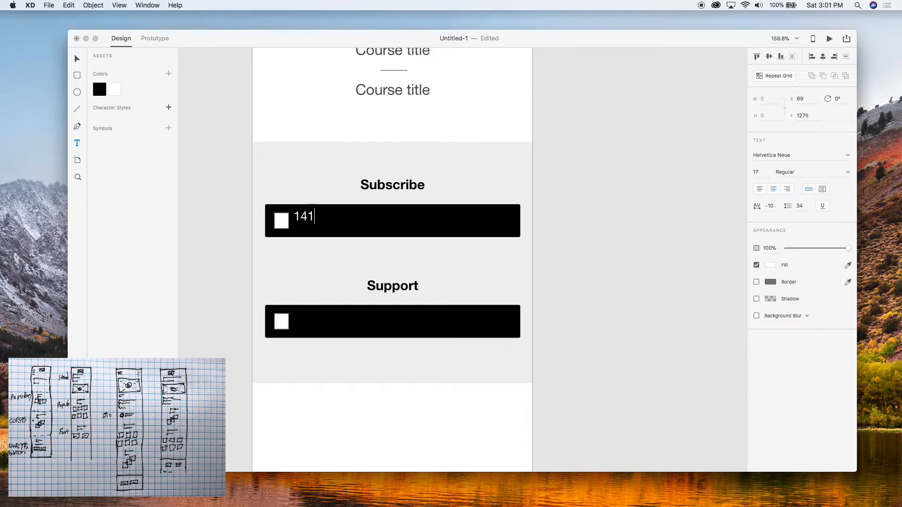
text(41 Subscribers)
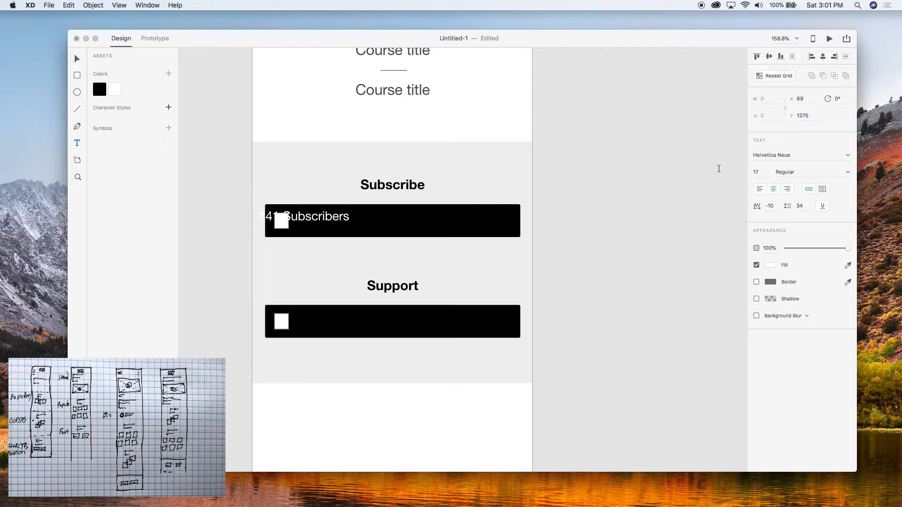
key(Escape)
Duplicate the subscriber label onto the center of the Support button and change the copy's text to "Patreon".
drag(311, 222, 405, 326)
double_click(404, 323)
text(Patreon)
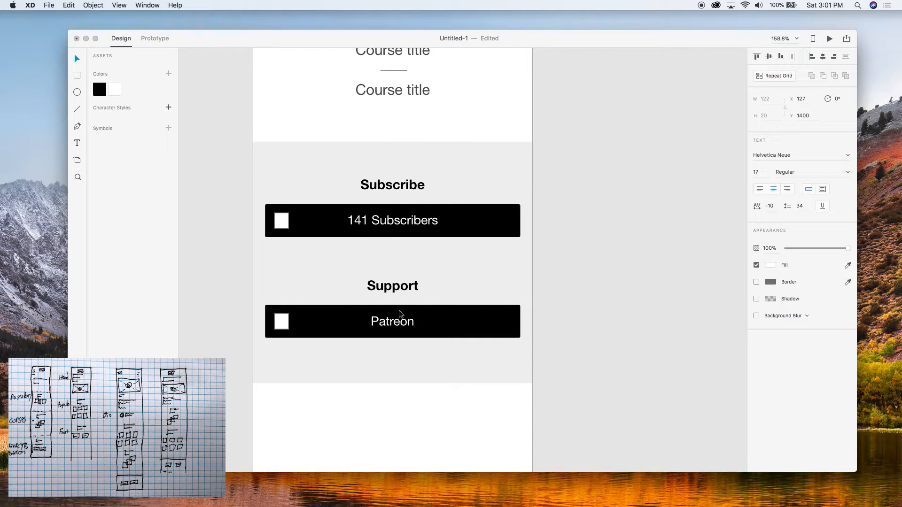
key(Escape)
scroll(571, 315, down, 5)
click(571, 315)
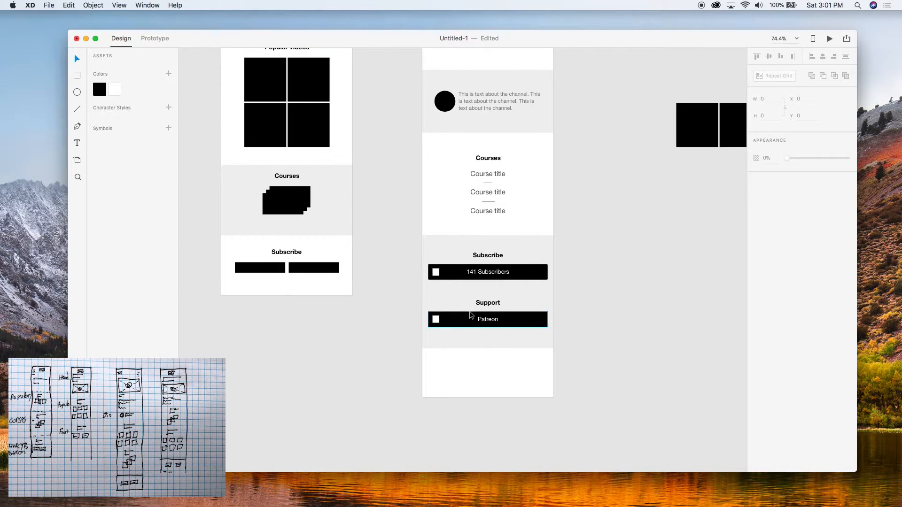
Shorten the second home artboard so that it ends at the bottom edge of the grey Subscribe and Support section.
scroll(470, 312, up, 5)
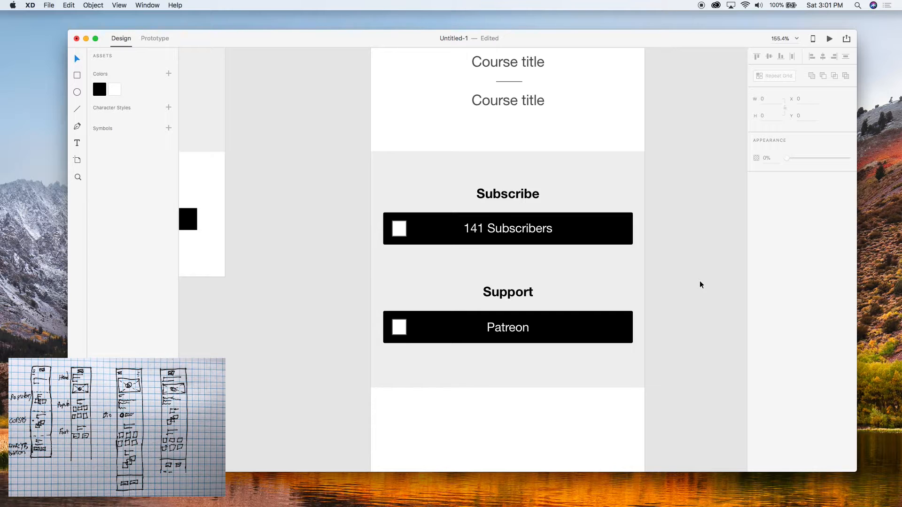
scroll(700, 285, down, 5)
scroll(700, 281, down, 3)
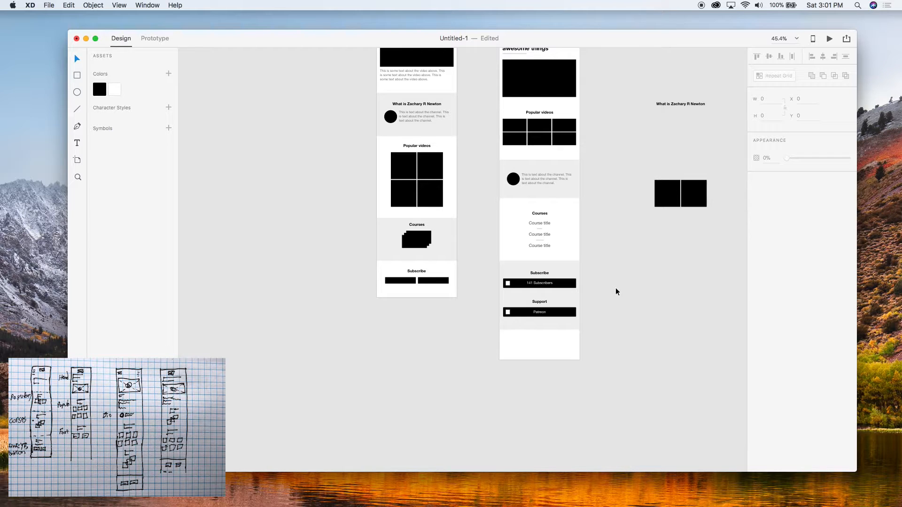
click(540, 346)
drag(540, 360, 538, 329)
click(599, 338)
Delete the leftover heading and the two black video blocks lying on the pasteboard beside the second artboard.
drag(739, 267, 632, 75)
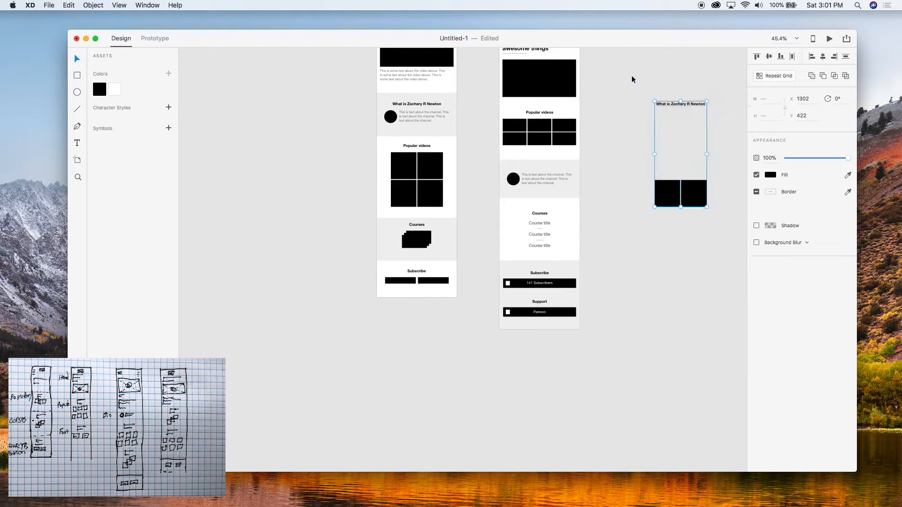
key(Delete)
scroll(632, 191, up, 5)
Preview the first home artboard and examine its layout from the header down to the Subscribe section.
click(406, 120)
key(super+Return)
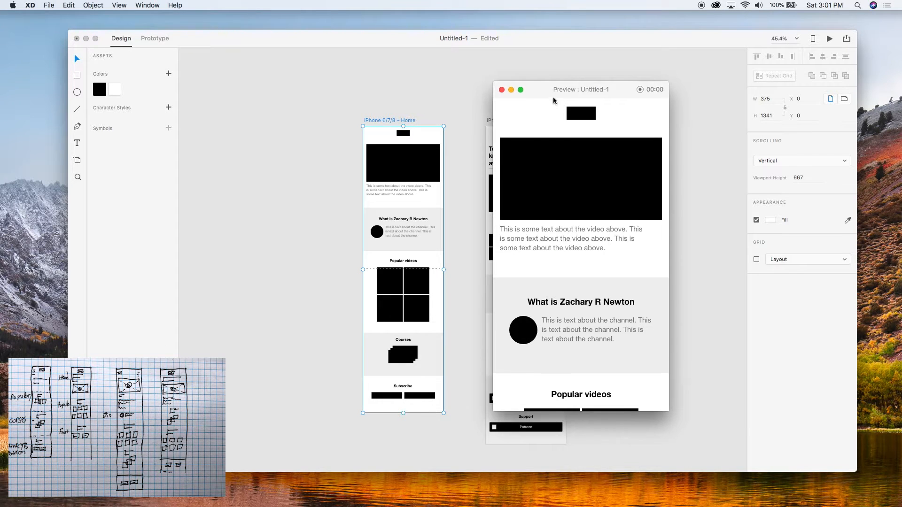
drag(557, 93, 647, 76)
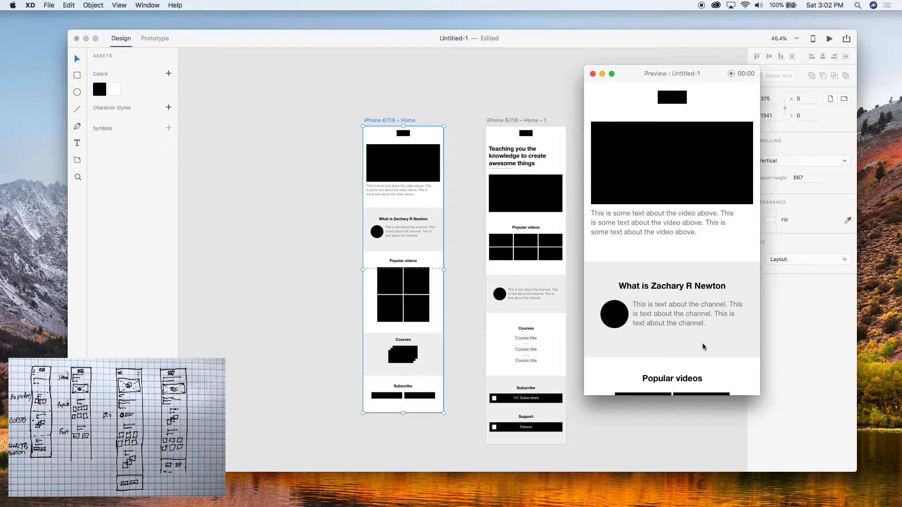
scroll(703, 347, down, 5)
scroll(703, 347, down, 5)
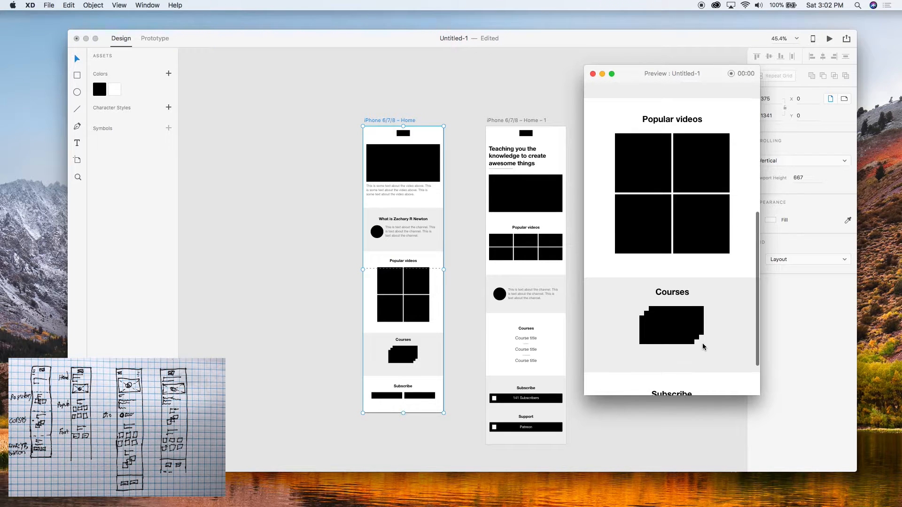
scroll(703, 347, down, 2)
scroll(703, 346, down, 1)
scroll(703, 347, up, 5)
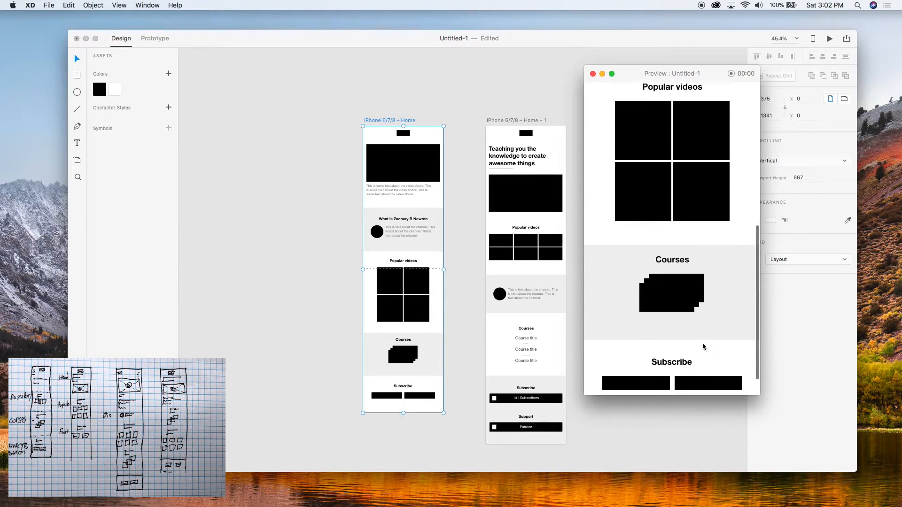
scroll(703, 348, down, 5)
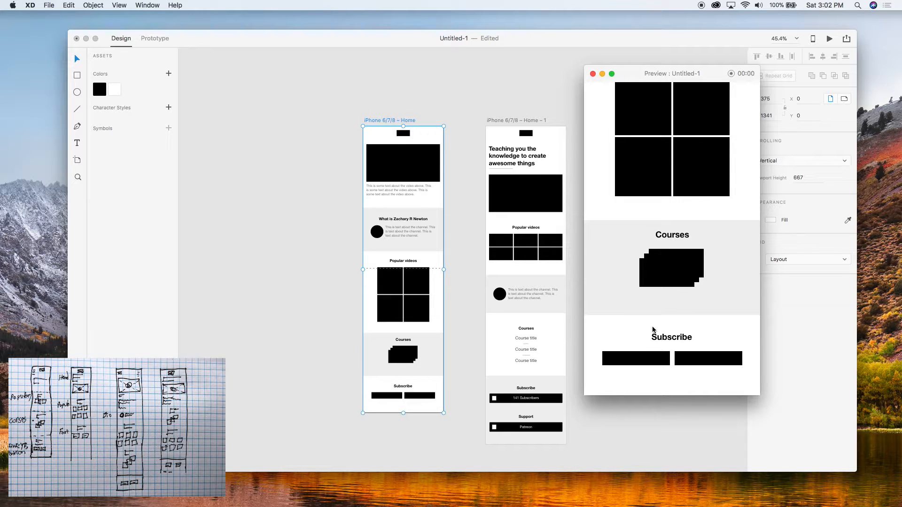
Examine the second home page in the preview from its headline down to the Support button, and close the preview.
scroll(652, 330, up, 10)
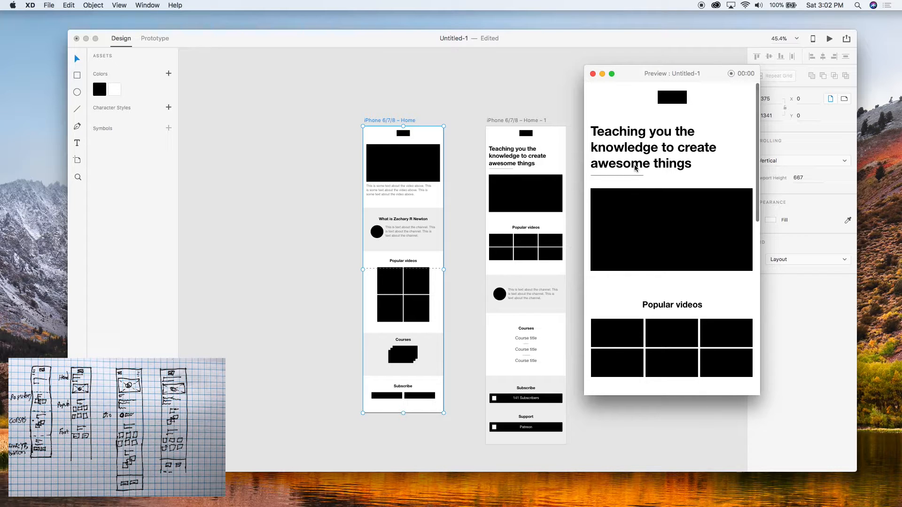
scroll(662, 300, down, 5)
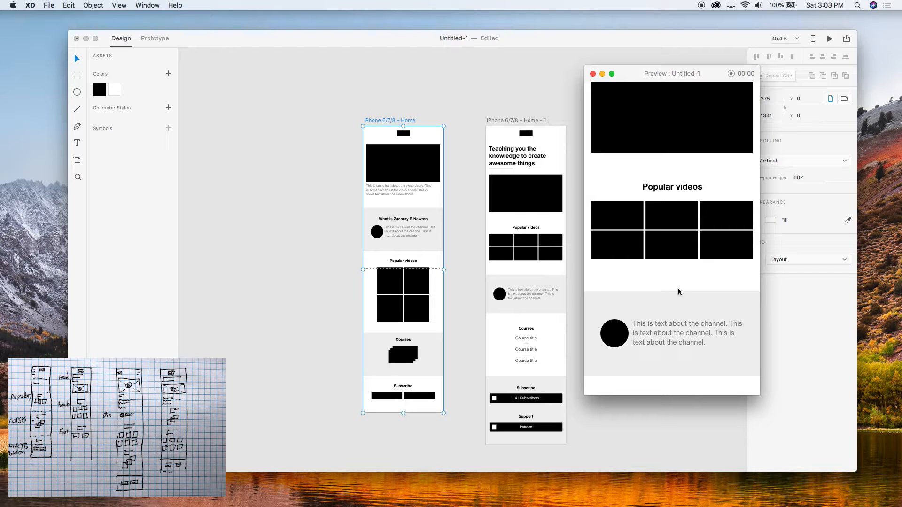
scroll(680, 292, down, 5)
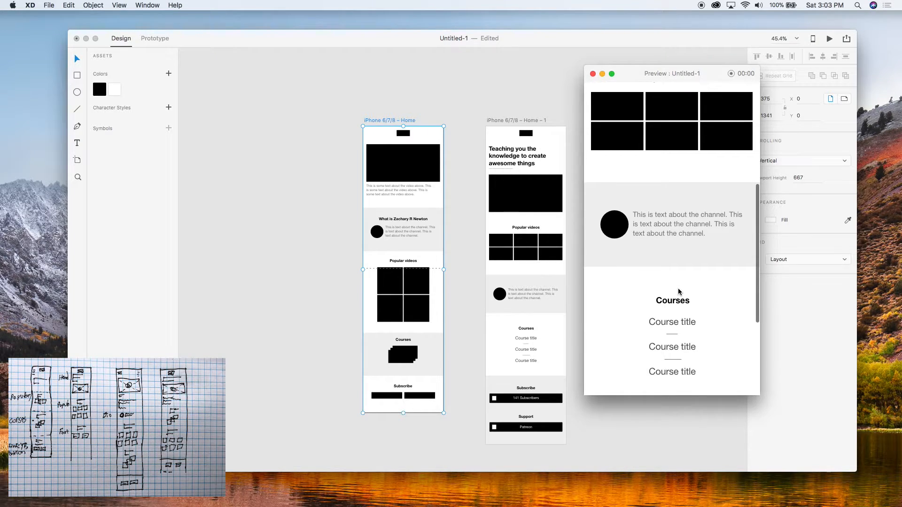
scroll(676, 289, up, 10)
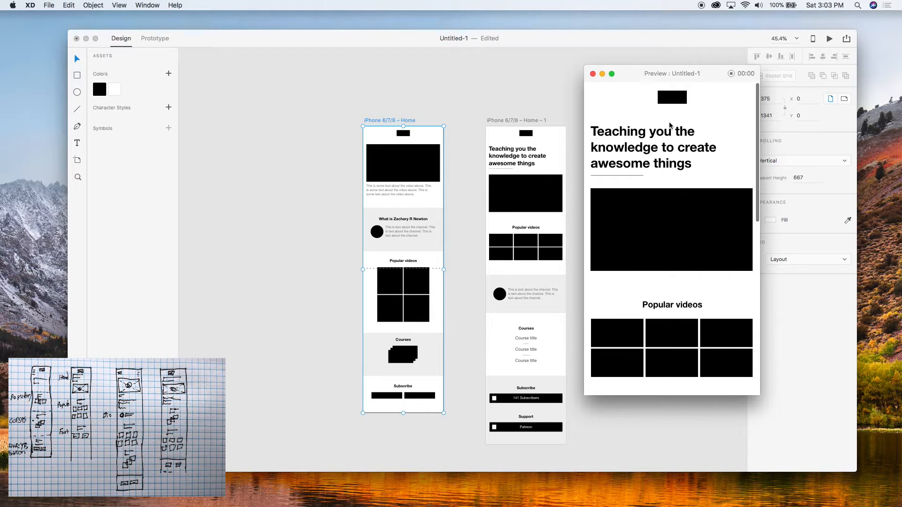
scroll(644, 363, down, 5)
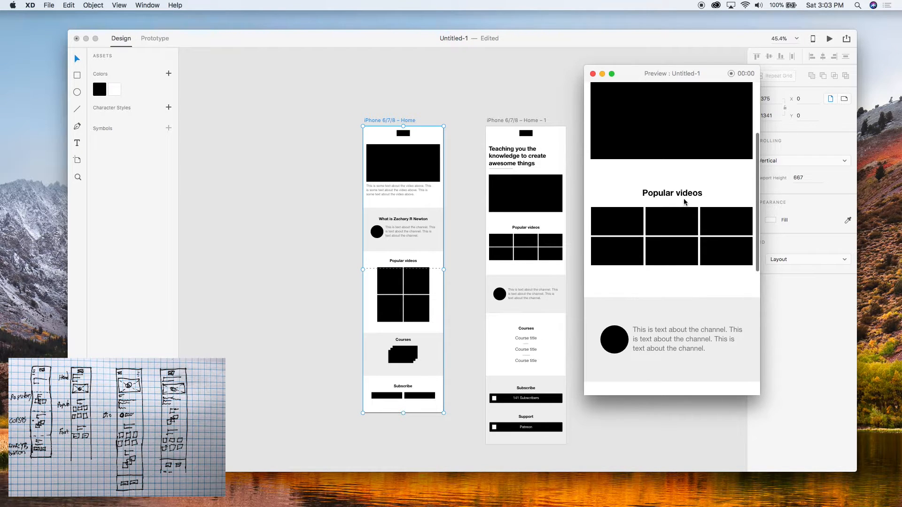
scroll(651, 278, down, 5)
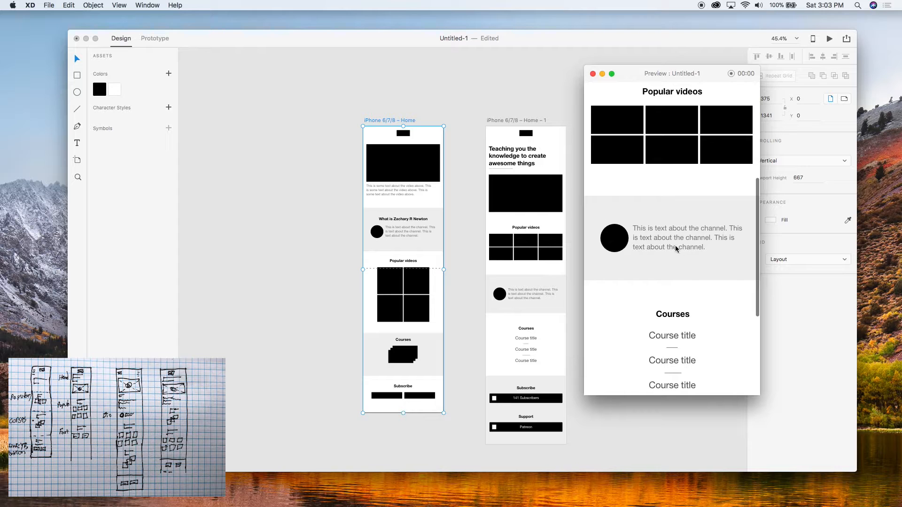
scroll(664, 354, down, 2)
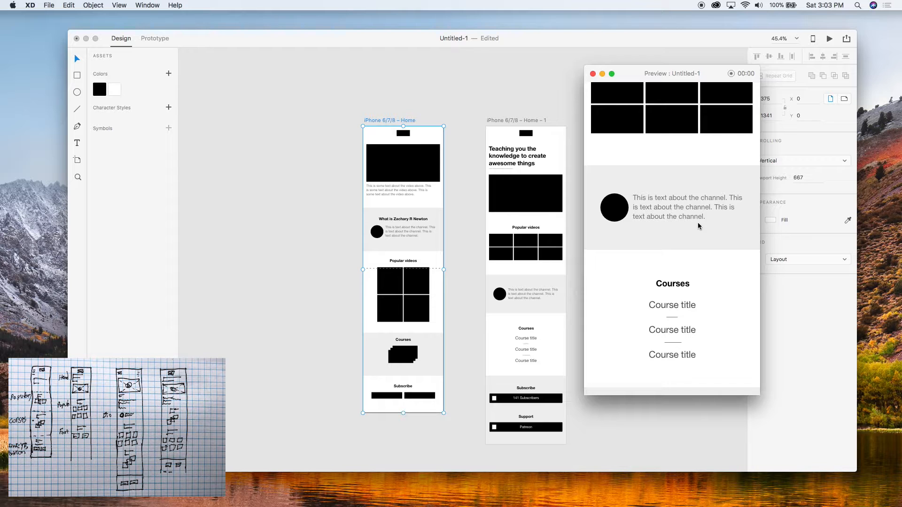
scroll(686, 268, down, 5)
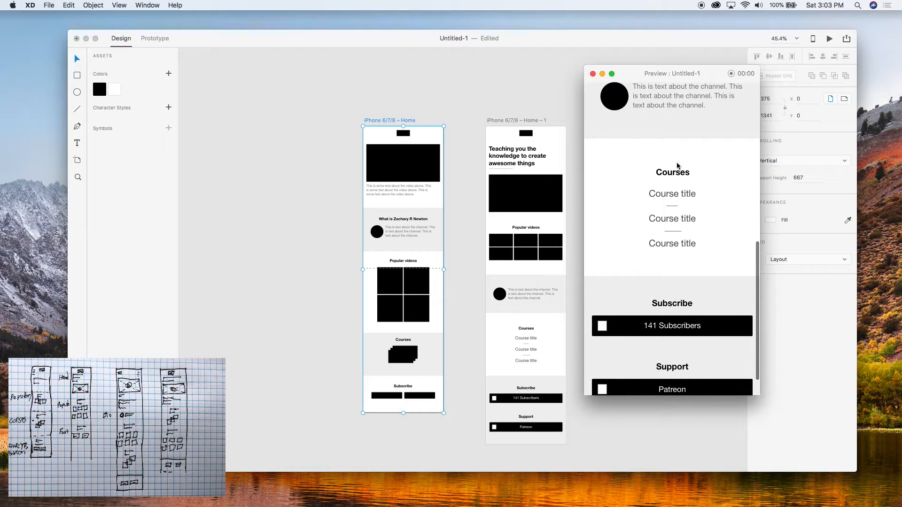
scroll(642, 327, down, 2)
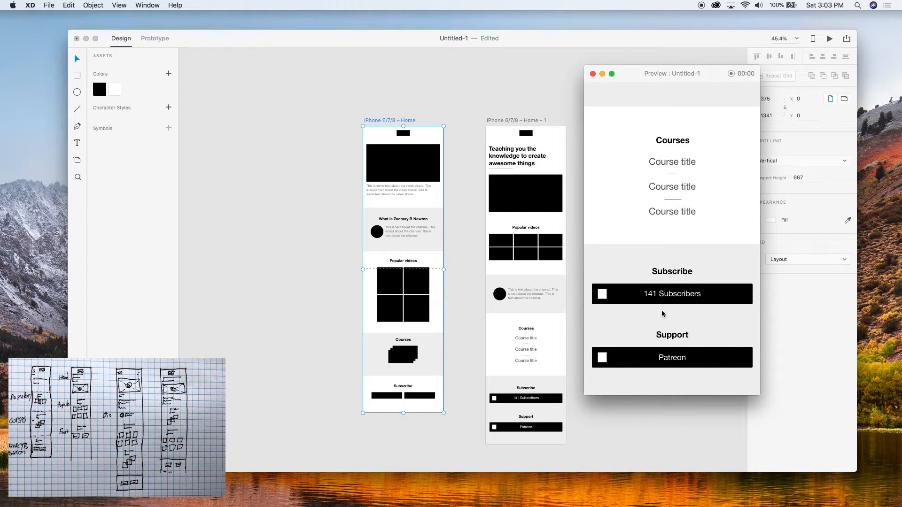
scroll(662, 311, up, 10)
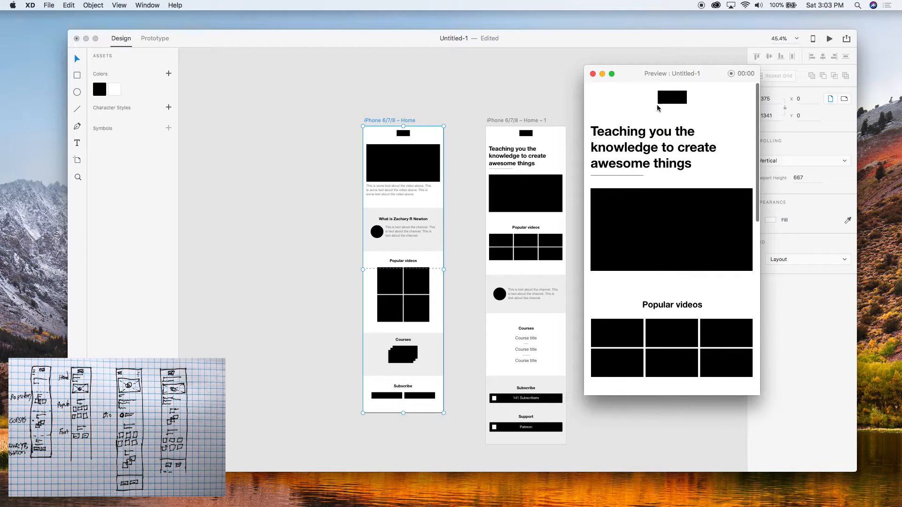
click(592, 74)
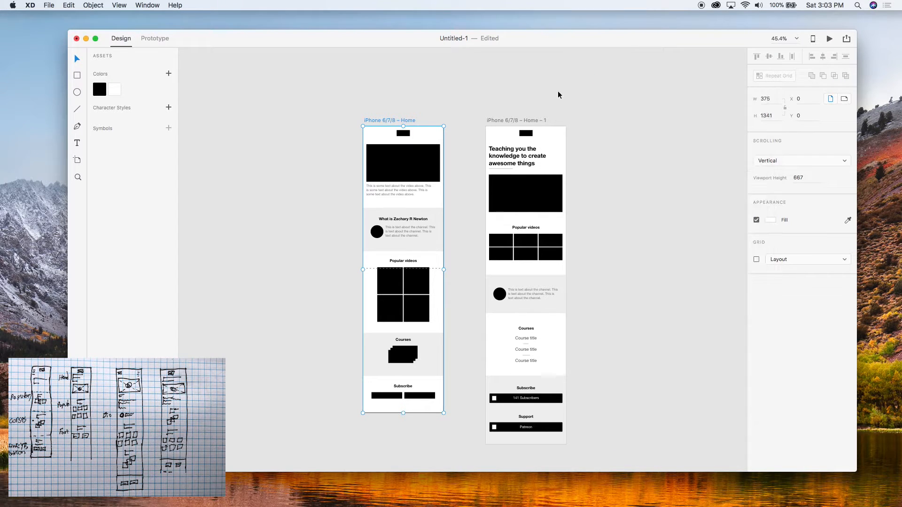
Duplicate the second home artboard and place the copy beside it as a third home page version.
click(561, 92)
scroll(528, 100, right, 5)
scroll(528, 100, down, 1)
drag(403, 103, 523, 95)
click(650, 148)
scroll(571, 297, up, 5)
scroll(571, 297, down, 5)
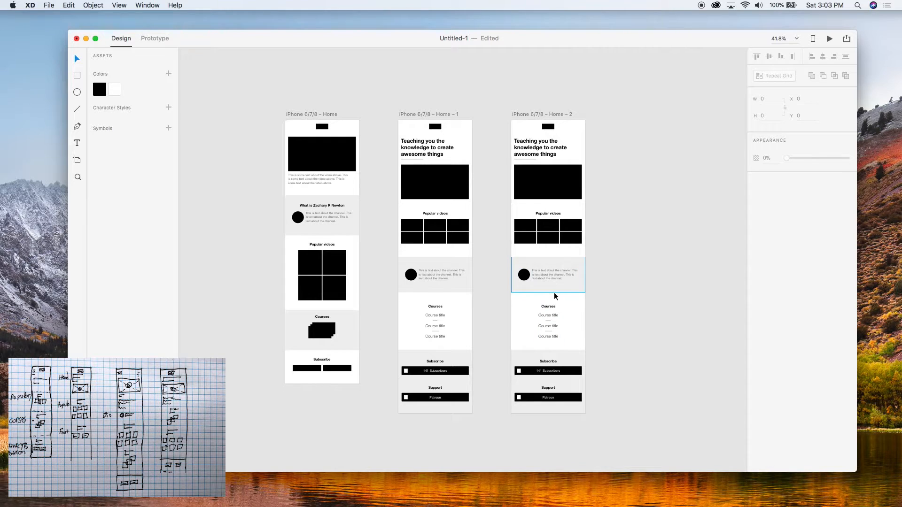
scroll(554, 292, up, 3)
scroll(541, 261, up, 2)
scroll(523, 248, down, 5)
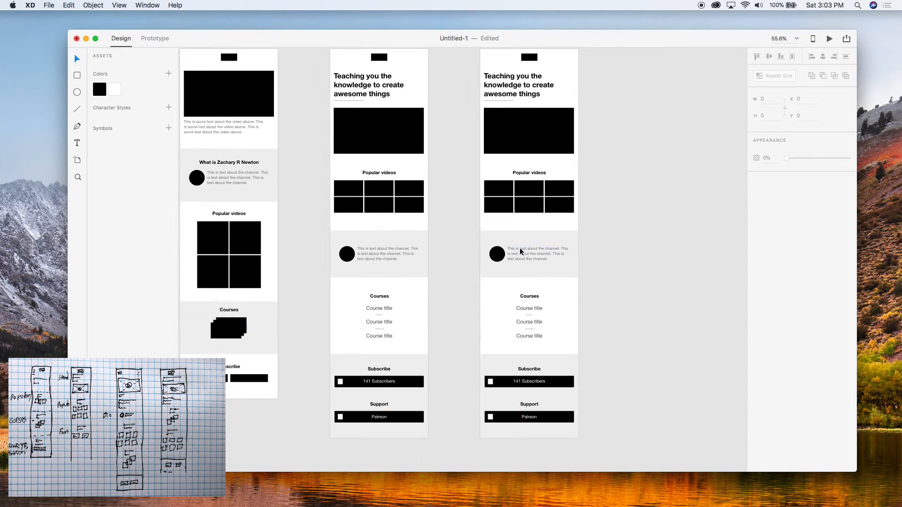
Delete the Subscribe and Support headings from the footer section of the third home artboard.
scroll(520, 247, up, 1)
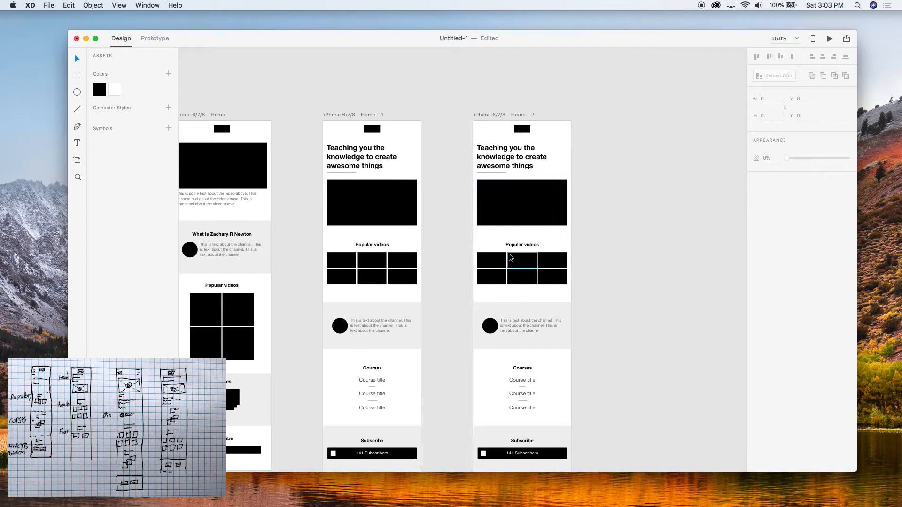
scroll(565, 124, up, 4)
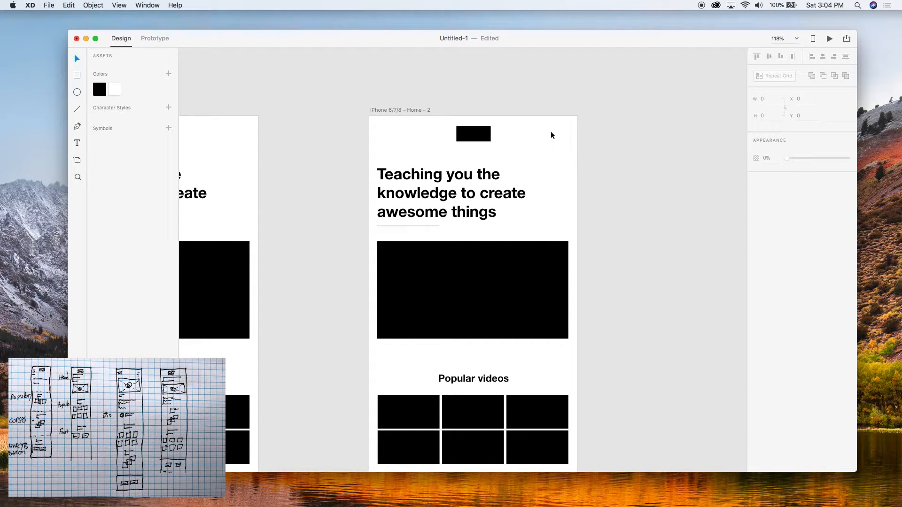
scroll(639, 201, down, 5)
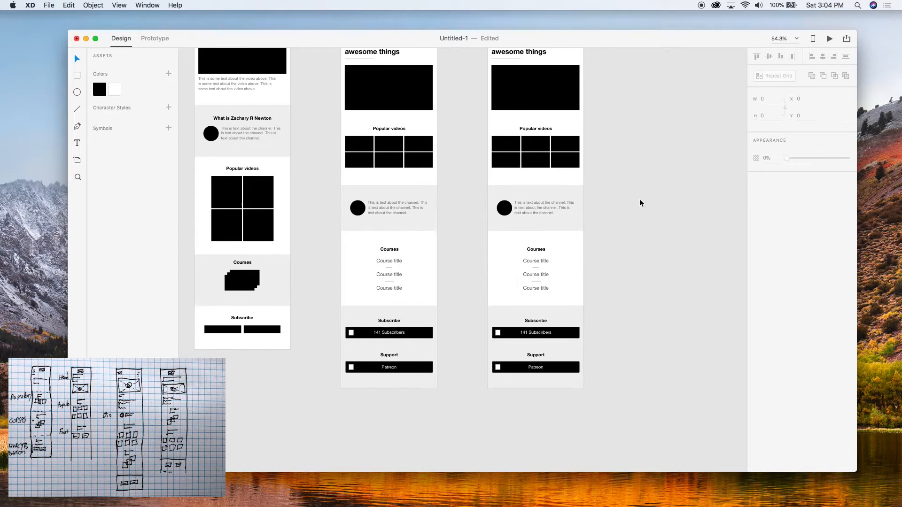
scroll(576, 223, up, 3)
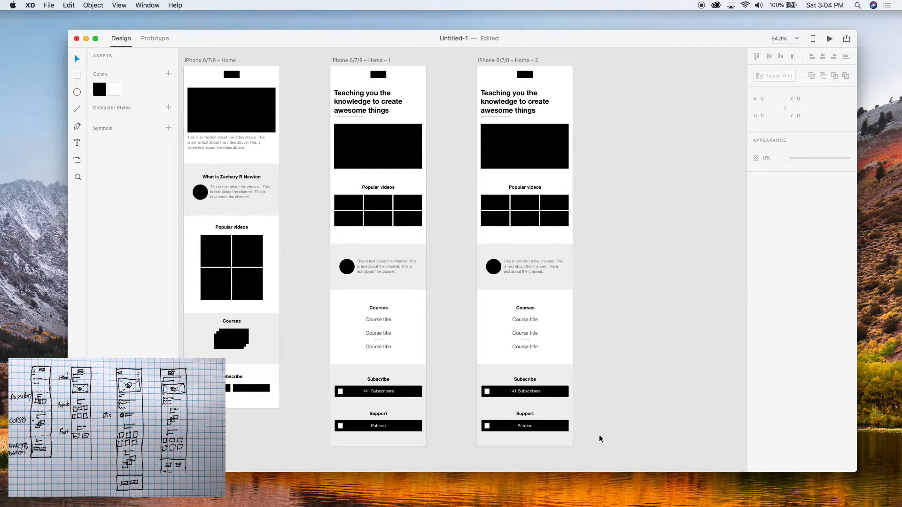
scroll(565, 415, up, 5)
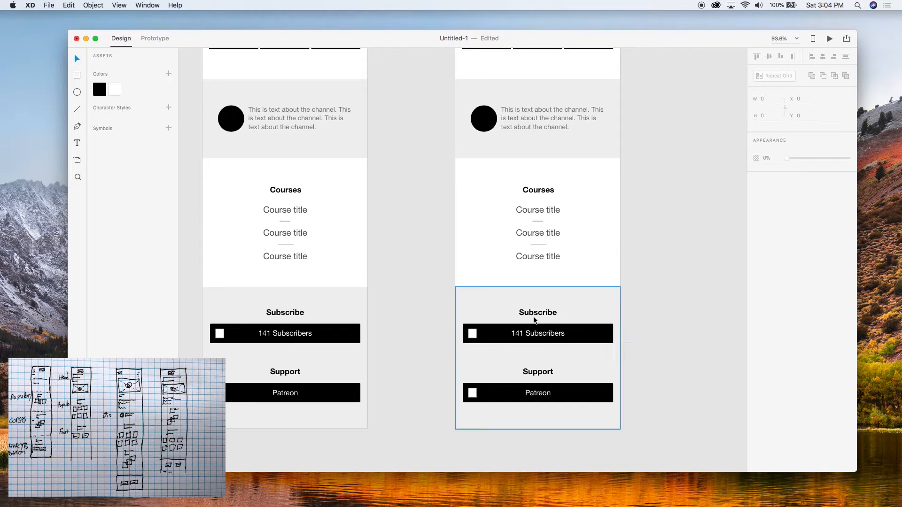
double_click(537, 314)
shift+click(538, 372)
key(Delete)
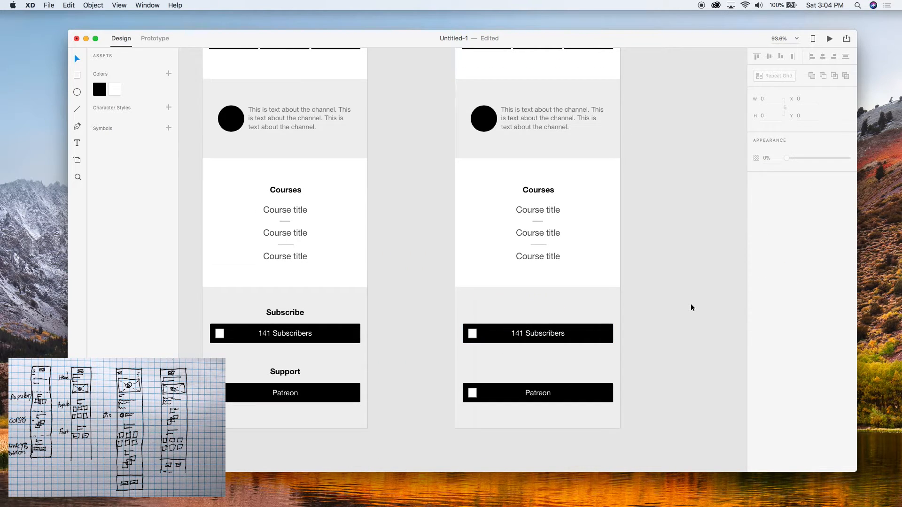
Change the Patreon button label on the third artboard to "0 Patreons".
scroll(690, 308, down, 7)
scroll(691, 307, right, 2)
scroll(584, 364, up, 5)
double_click(581, 352)
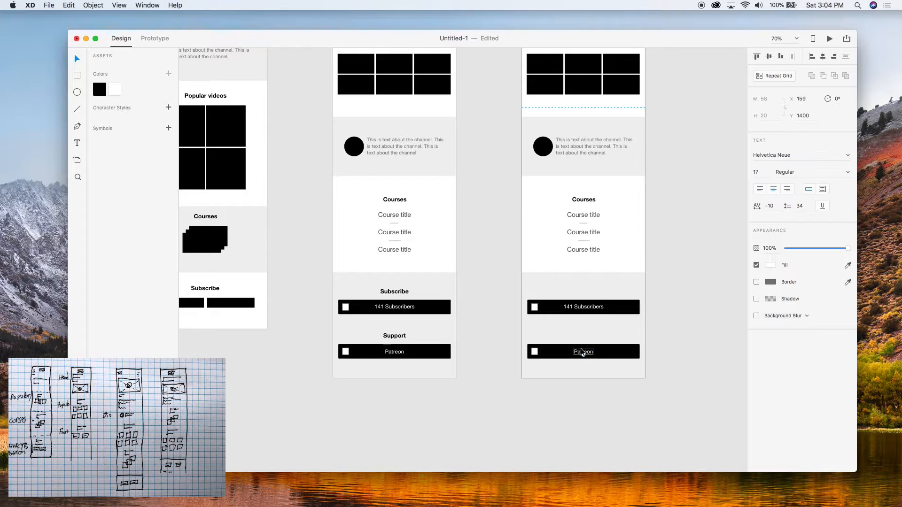
scroll(583, 353, up, 5)
double_click(573, 355)
key(Left)
text(0 )
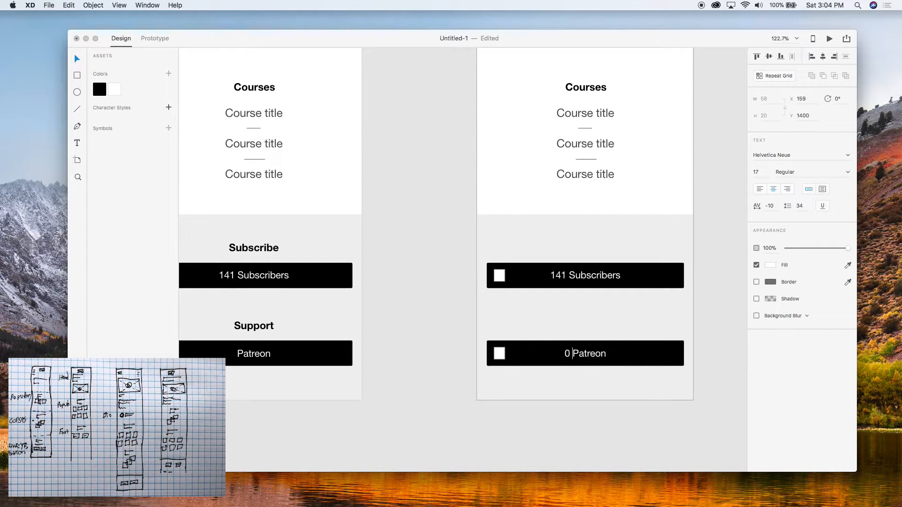
text(s)
click(506, 439)
Group the parts of the Patreons button and those of the Subscribers button on the third artboard into separate groups.
scroll(506, 440, down, 6)
scroll(534, 444, up, 6)
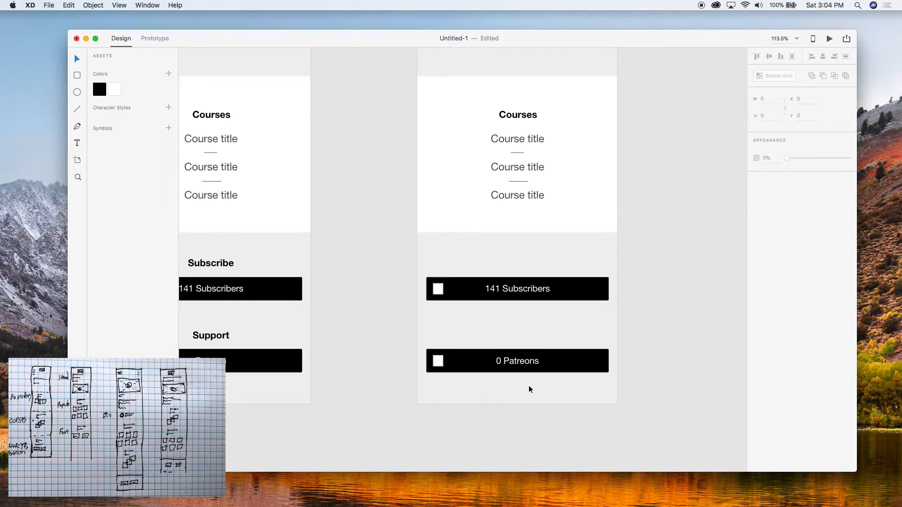
click(516, 368)
shift+click(562, 361)
key(super+g)
click(525, 290)
shift+click(471, 285)
shift+click(437, 288)
key(super+g)
click(652, 326)
Move the 0 Patreons button up so it sits close beneath the 141 Subscribers button.
scroll(651, 325, down, 3)
scroll(652, 328, down, 3)
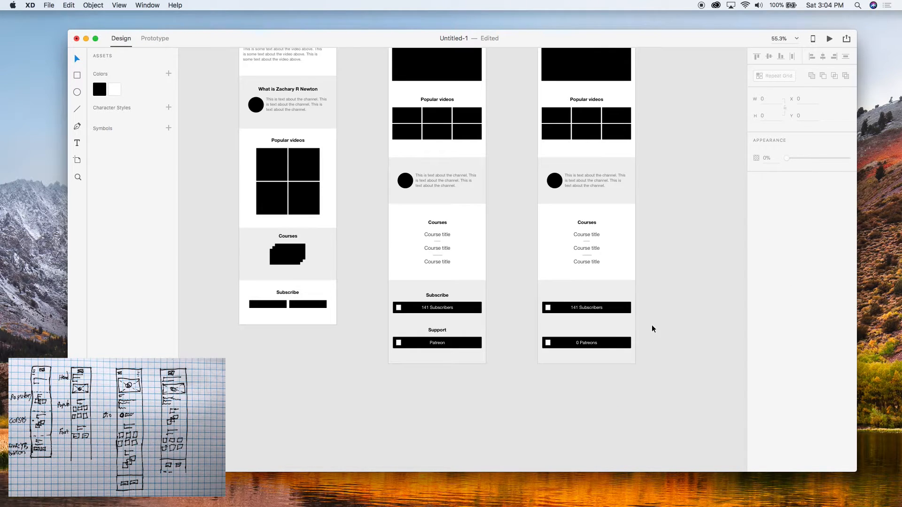
drag(608, 344, 608, 326)
click(708, 339)
scroll(660, 339, up, 3)
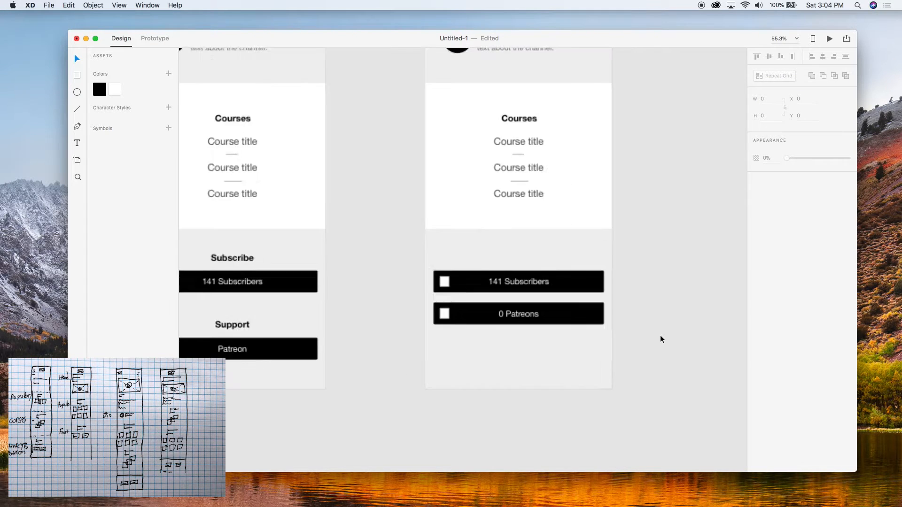
Move the grey footer section with its two buttons off the third artboard onto the pasteboard beside it.
scroll(661, 336, up, 1)
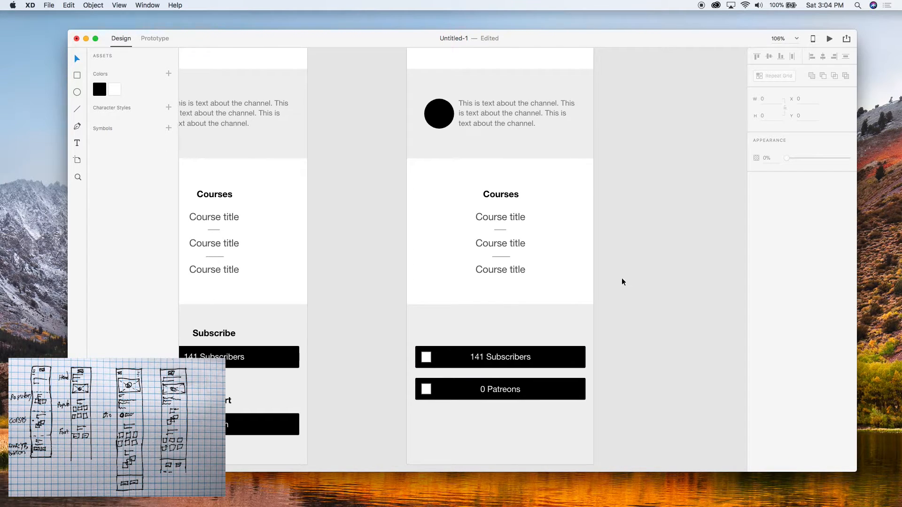
scroll(622, 280, down, 3)
scroll(622, 278, up, 2)
scroll(621, 278, down, 3)
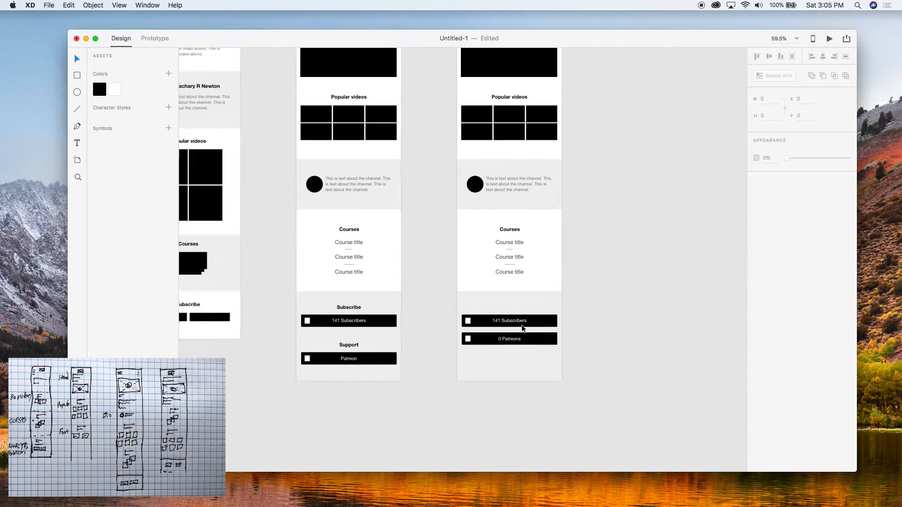
scroll(509, 321, down, 1)
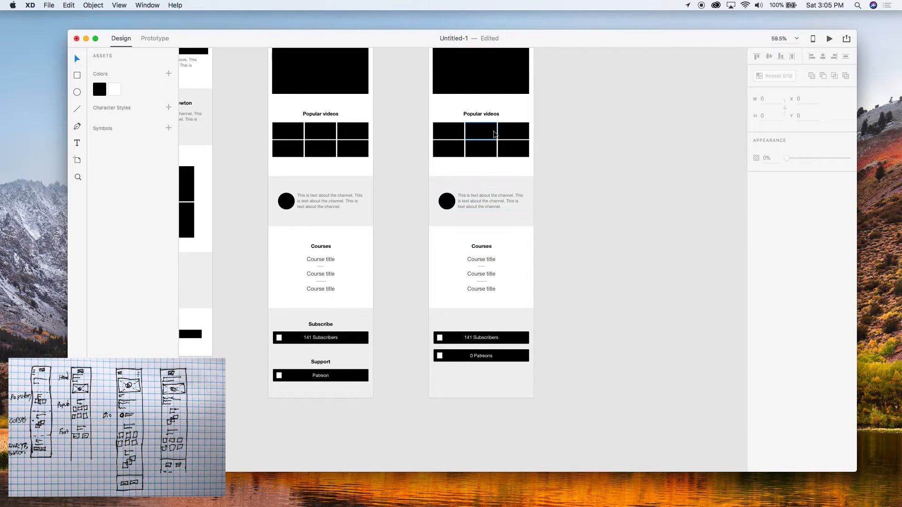
scroll(467, 290, down, 5)
click(494, 291)
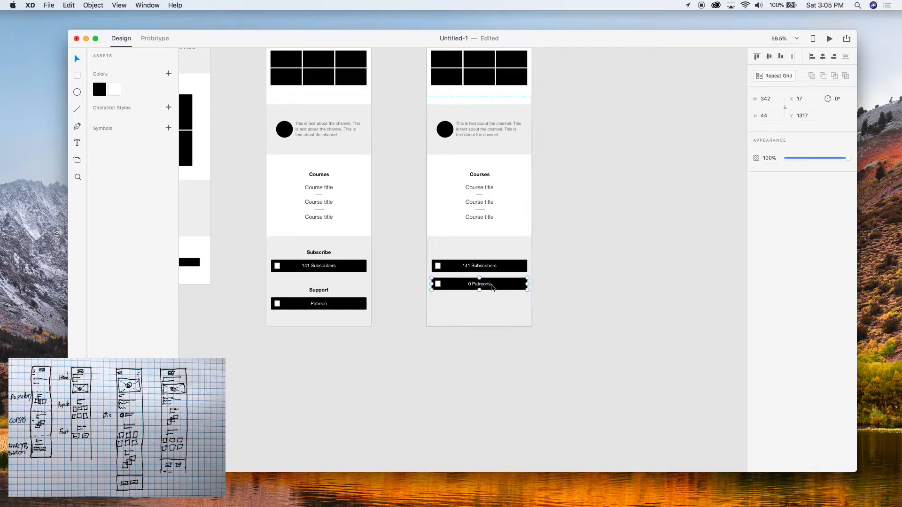
key(super+c)
key(shift+Down)
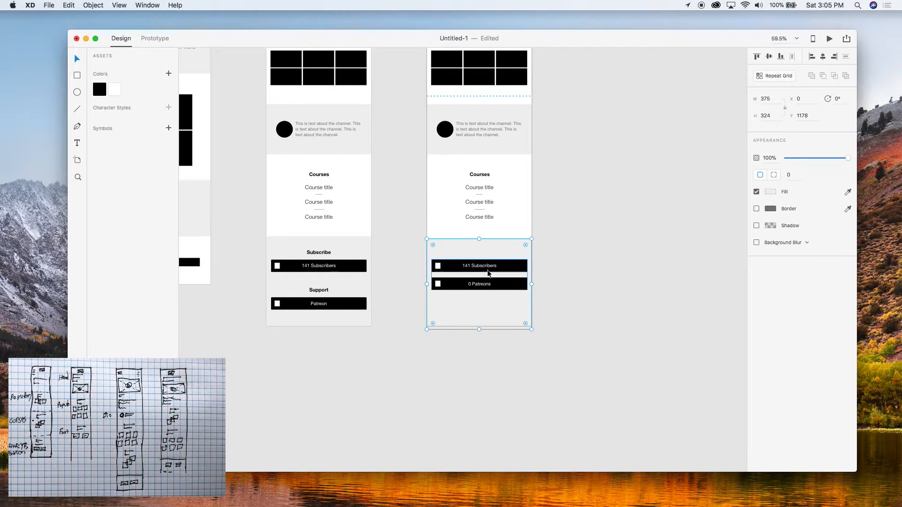
drag(547, 261, 648, 315)
click(566, 244)
Delete the middle course title and both divider lines from the Courses list on the third artboard.
scroll(504, 227, up, 5)
scroll(503, 230, up, 4)
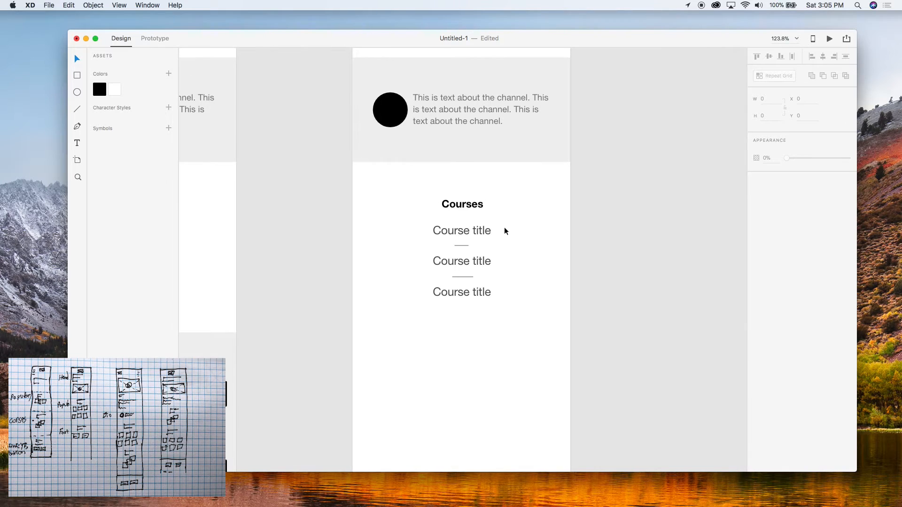
scroll(470, 242, down, 6)
scroll(477, 242, up, 6)
click(527, 247)
click(490, 344)
double_click(511, 245)
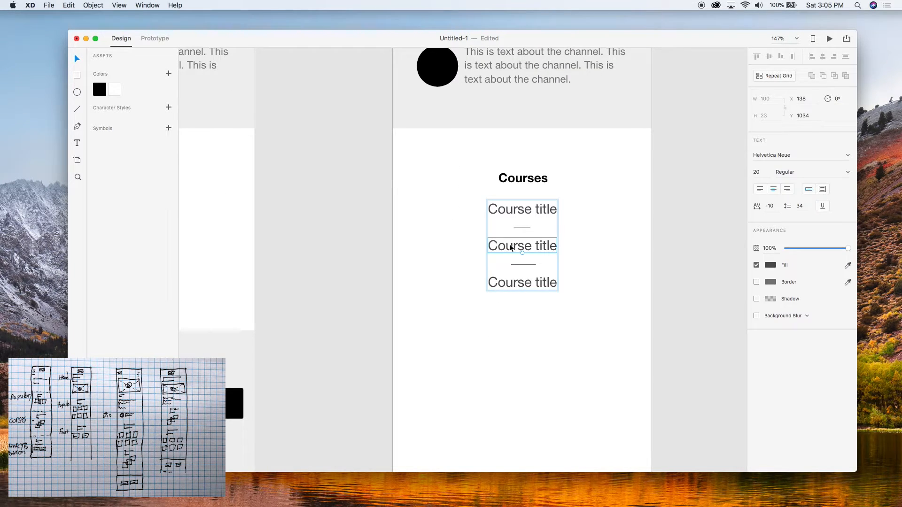
click(534, 324)
click(527, 284)
click(581, 351)
click(519, 266)
key(BackSpace)
click(512, 240)
key(BackSpace)
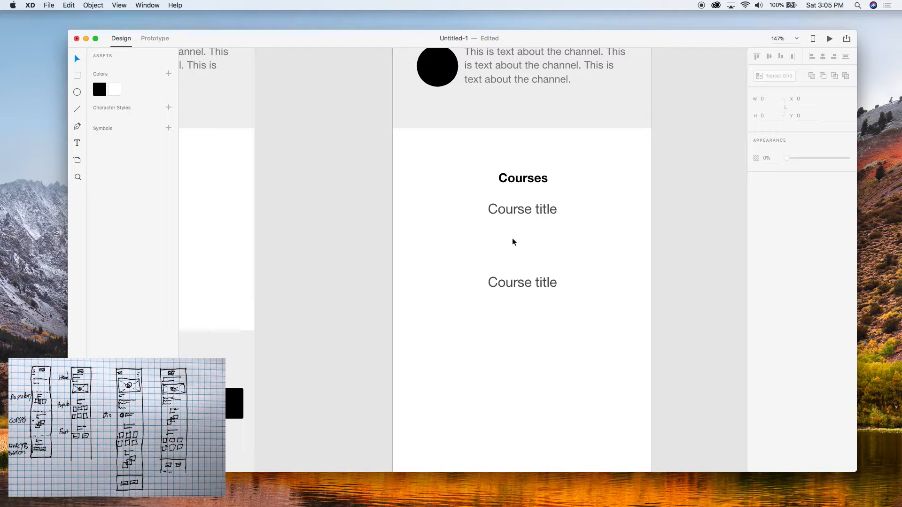
Move the last course title onto the pasteboard and the first one lower down the artboard to clear space under Courses.
click(519, 284)
drag(517, 281, 711, 289)
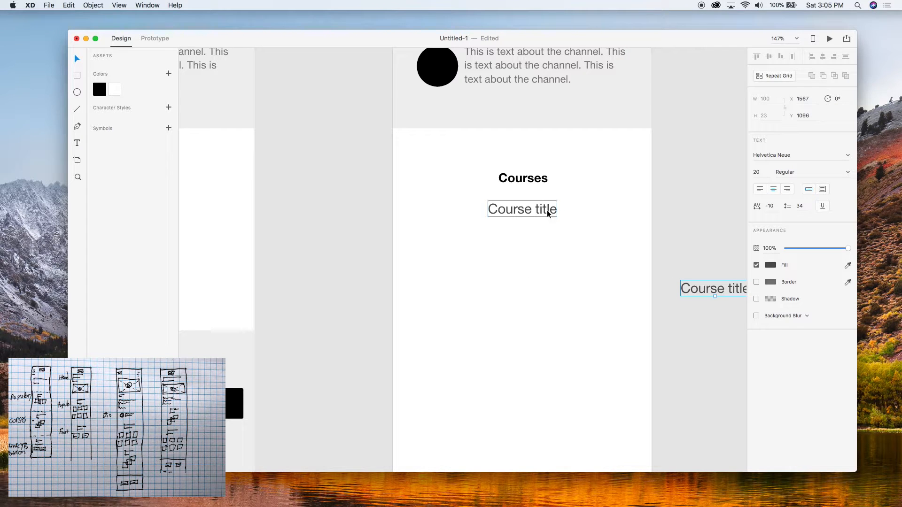
drag(539, 210, 473, 398)
Draw a course card rectangle 172 by 144 under the Courses heading and position it at X 15.
drag(413, 207, 488, 275)
key(shift+Right)
key(shift+Right)
key(shift+Right)
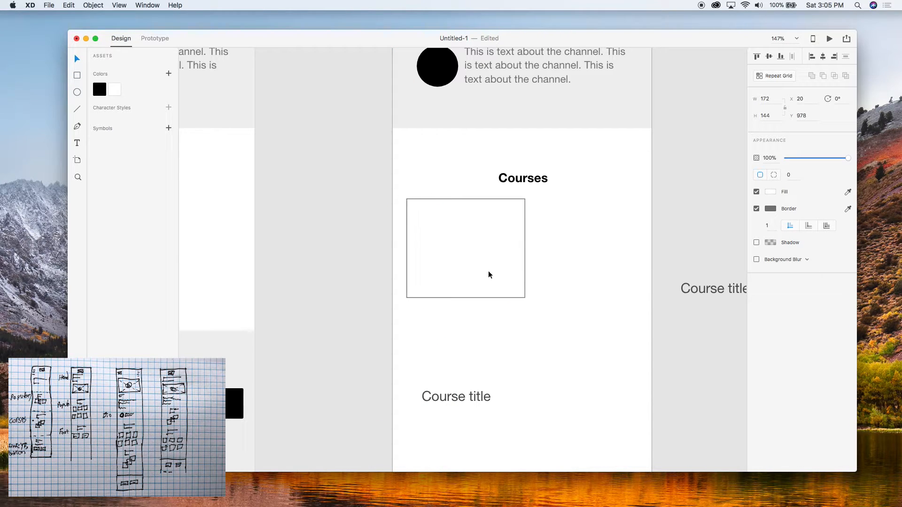
key(shift+Left)
key(shift+Left)
key(shift+Left)
key(shift+Right)
key(Right)
key(Right)
key(Right)
key(Right)
key(Right)
Duplicate the course card rectangle and place the copy directly beside the original.
drag(489, 271, 605, 284)
click(578, 326)
scroll(542, 258, up, 5)
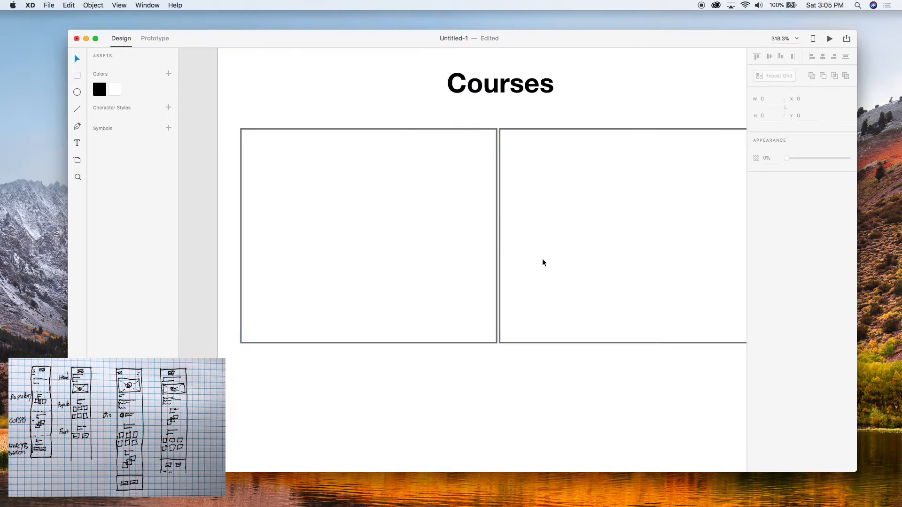
Set both course cards' width to 170 and nudge the second card 2 px away from the first.
click(484, 233)
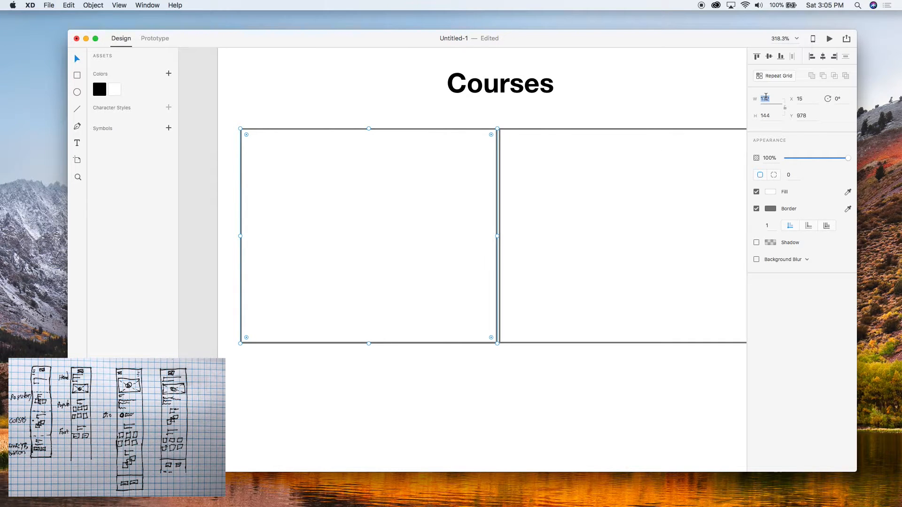
text(170)
key(Return)
click(571, 201)
text(170)
key(Return)
click(544, 355)
scroll(545, 357, down, 5)
click(574, 306)
key(Right)
key(Right)
click(560, 409)
Turn off the border and turn on the shadow for both course cards.
scroll(560, 409, right, 2)
scroll(560, 410, down, 1)
drag(560, 412, 433, 309)
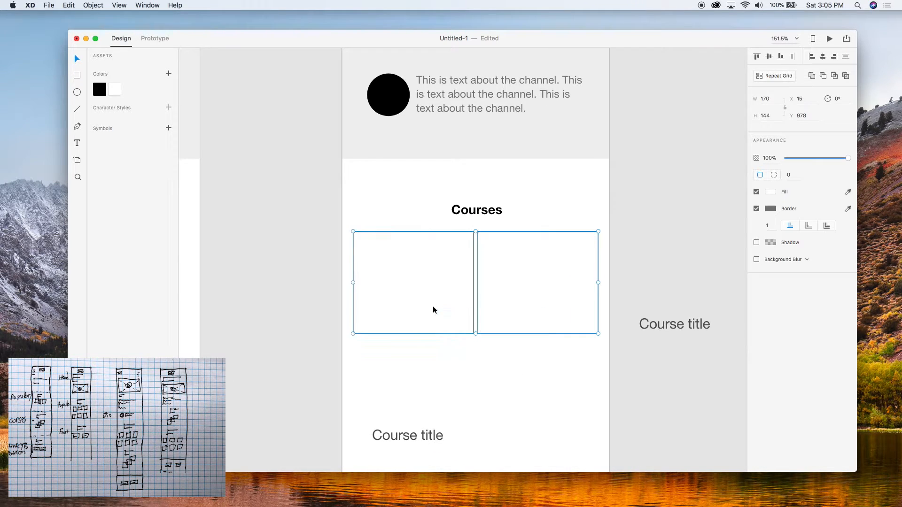
click(757, 209)
click(757, 228)
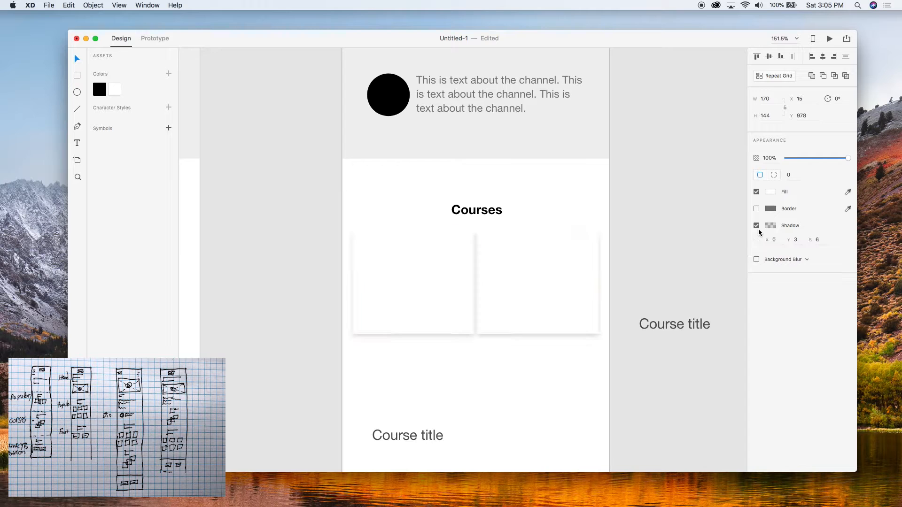
click(647, 351)
Draw a black, borderless 170 by 97 thumbnail on the upper part of the second course card and duplicate it onto the first.
scroll(676, 243, up, 3)
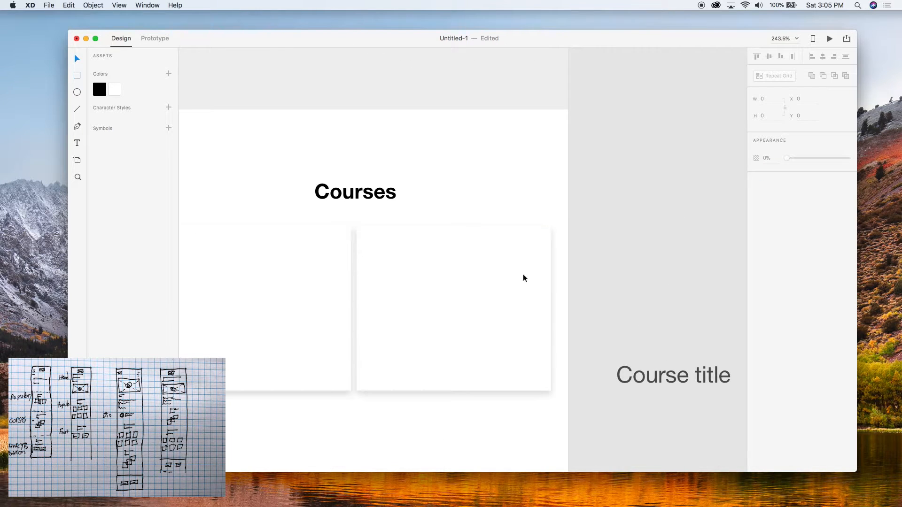
drag(357, 227, 552, 337)
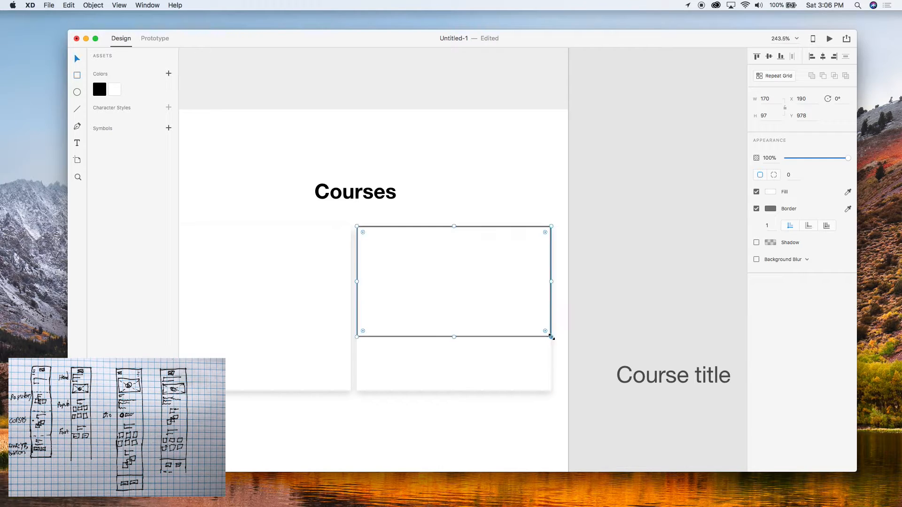
click(98, 87)
scroll(202, 131, left, 5)
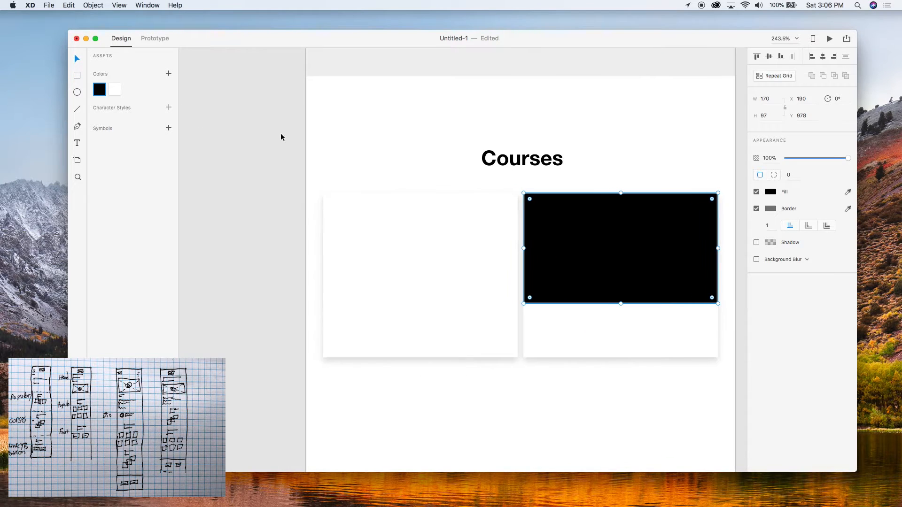
click(756, 208)
drag(636, 256, 636, 301)
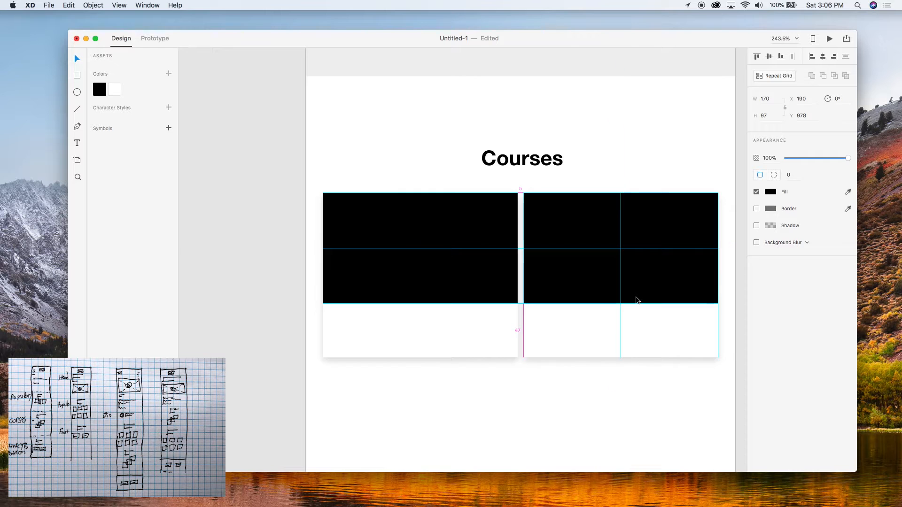
click(569, 436)
Move the course title from the lower part of the artboard to below the first card's thumbnail.
scroll(569, 436, down, 5)
scroll(570, 435, down, 2)
scroll(570, 436, right, 2)
scroll(569, 436, up, 5)
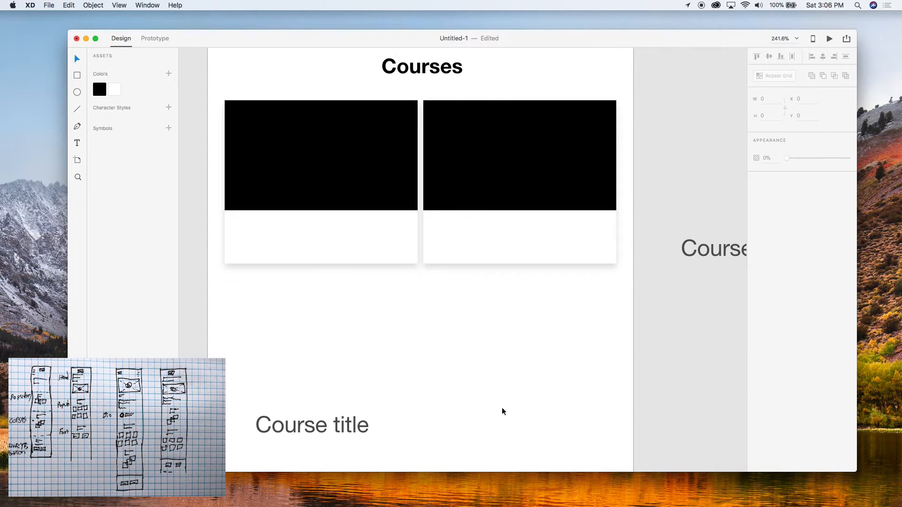
scroll(502, 411, down, 2)
scroll(501, 412, left, 3)
click(394, 375)
drag(395, 374, 356, 178)
Set the font size of the first card's course title to 14.
click(368, 258)
scroll(368, 258, down, 5)
double_click(371, 221)
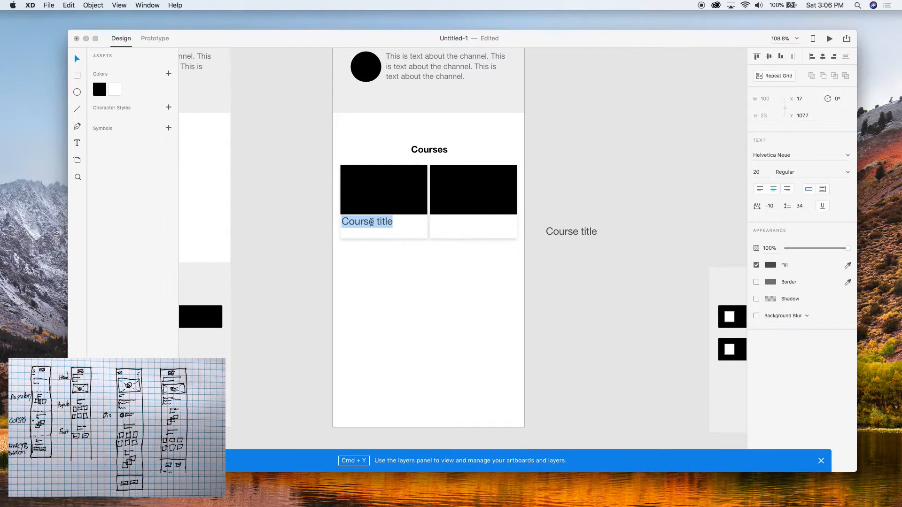
click(762, 171)
text(14)
key(Return)
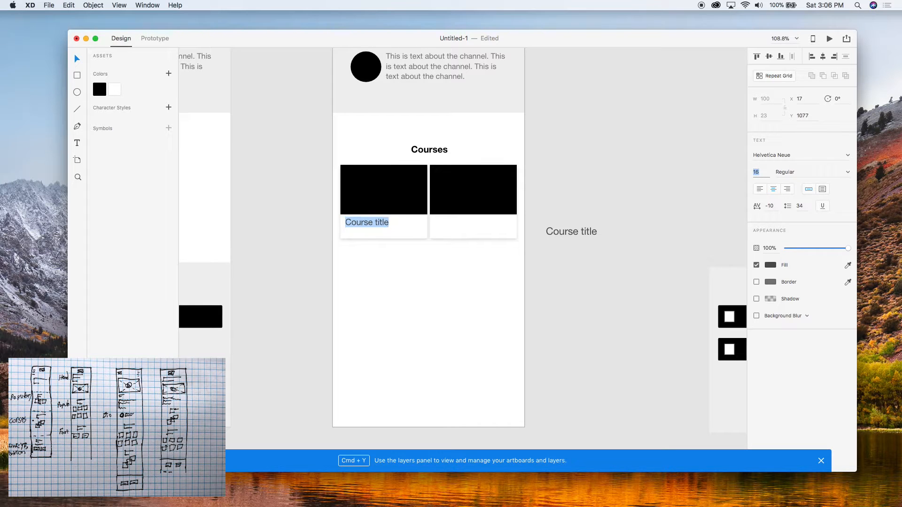
key(Escape)
Delete the spare course title lying on the pasteboard beside the third artboard.
scroll(403, 280, up, 3)
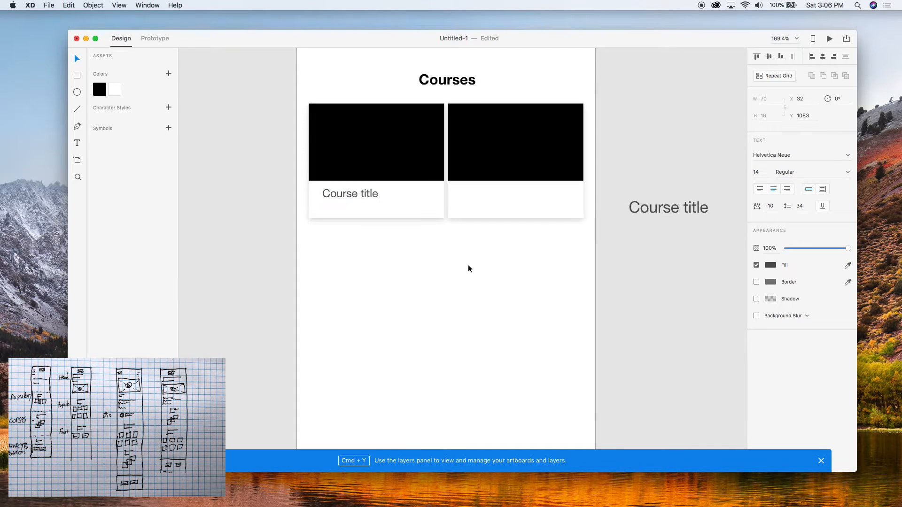
click(656, 193)
click(655, 205)
key(Delete)
Duplicate the first card's course title into the second card, aligned beneath its thumbnail at X 195, Y 1079.
drag(331, 188, 458, 195)
key(Right)
key(Right)
key(Right)
key(Right)
key(Right)
key(Right)
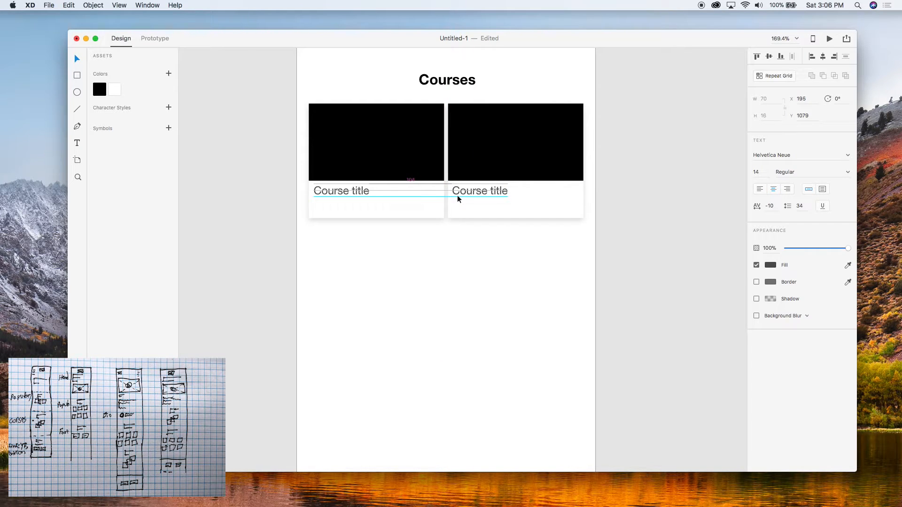
click(440, 264)
Extend the white backgrounds of both course cards downward together to make room for descriptions below the titles.
scroll(444, 275, down, 3)
click(492, 228)
shift+click(408, 237)
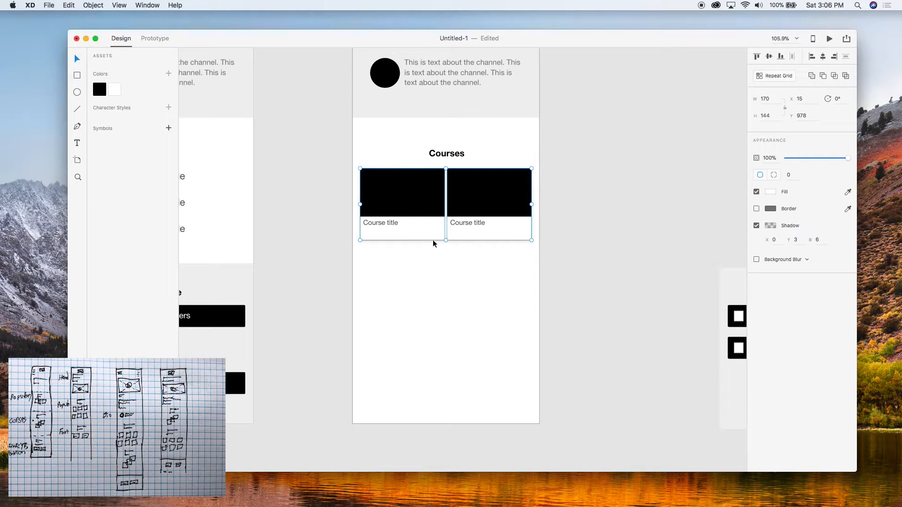
drag(446, 241, 448, 256)
click(441, 281)
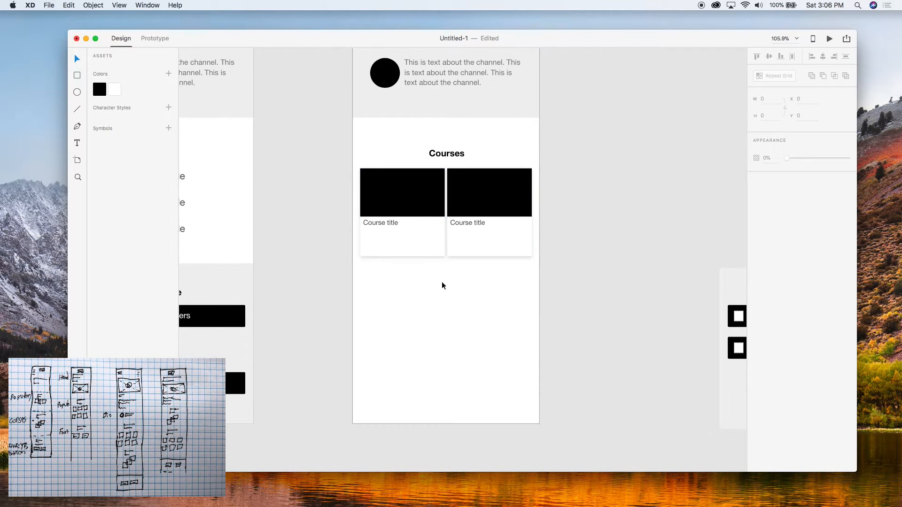
Draw an area text box about 148 wide and 36 high under the first card's course title.
scroll(355, 231, up, 4)
key(t)
click(373, 231)
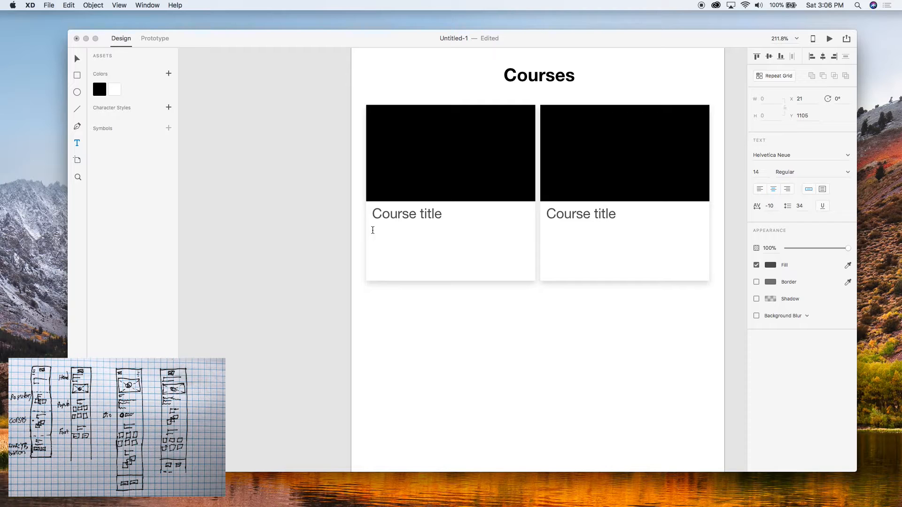
click(382, 240)
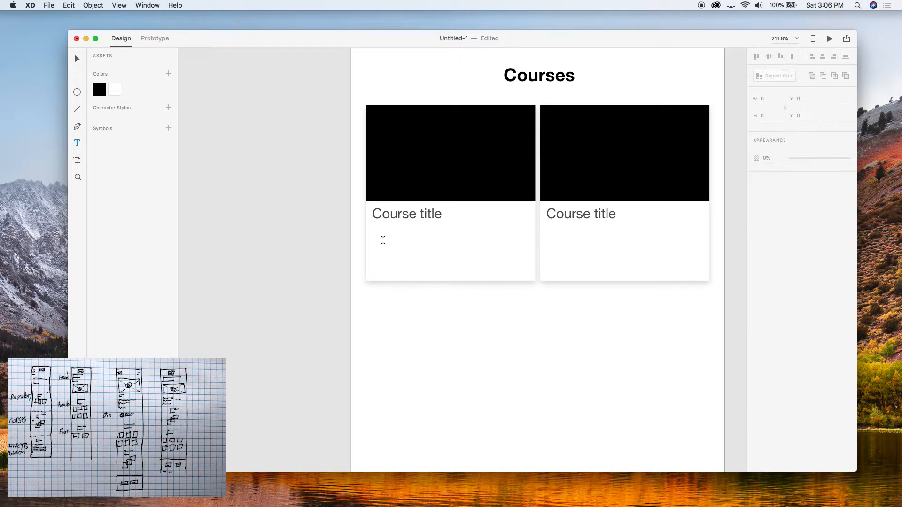
drag(375, 229, 513, 263)
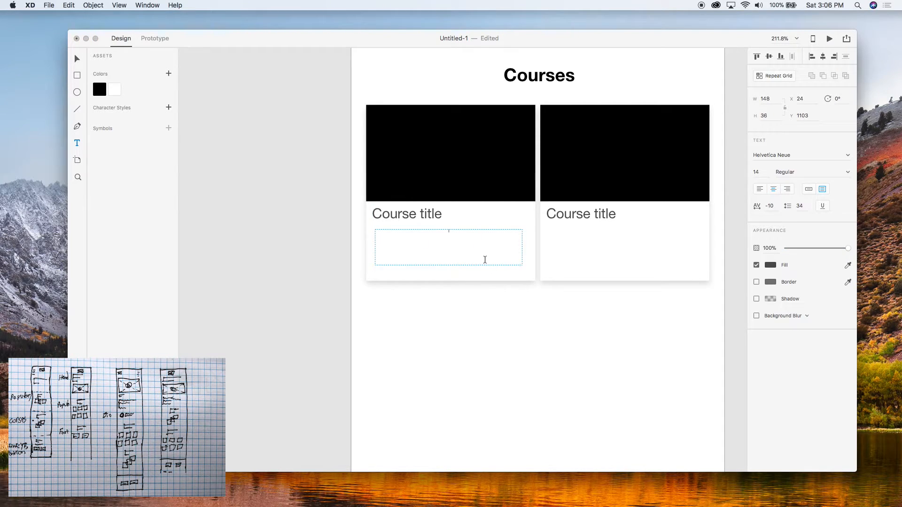
Fill the first card's new text box with the placeholder word "description" repeated over several lines.
text(descriptions)
key(super+a)
key(BackSpace)
text(description)
key(super+a)
key(super+c)
key(super+v)
key(super+v)
key(super+v)
key(super+v)
key(super+v)
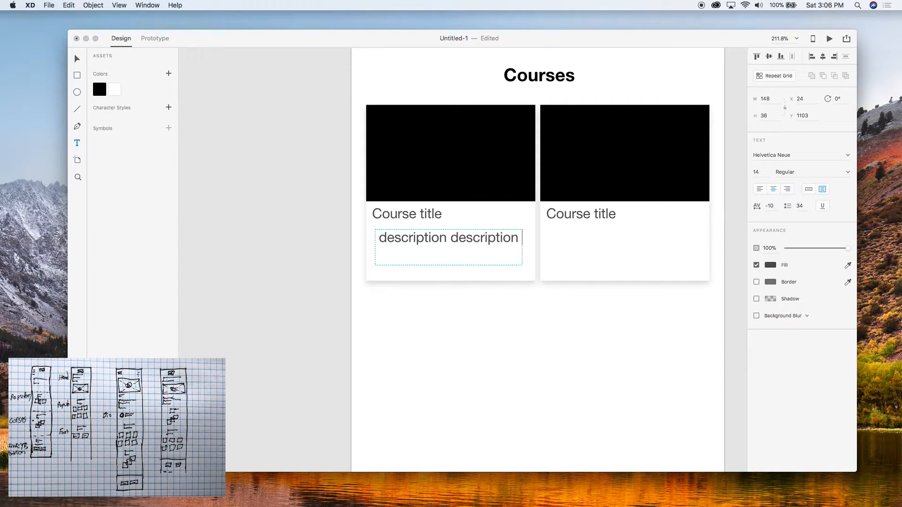
key(super+v)
Set the font size of all the first card's description text to 10.
click(769, 174)
key(Down)
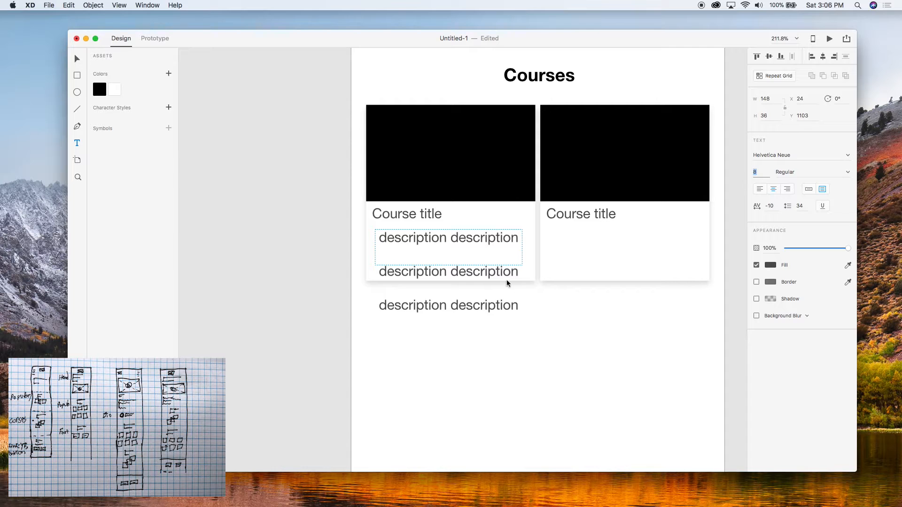
click(487, 248)
key(super+a)
click(765, 176)
key(Down)
key(Down)
key(Down)
key(Down)
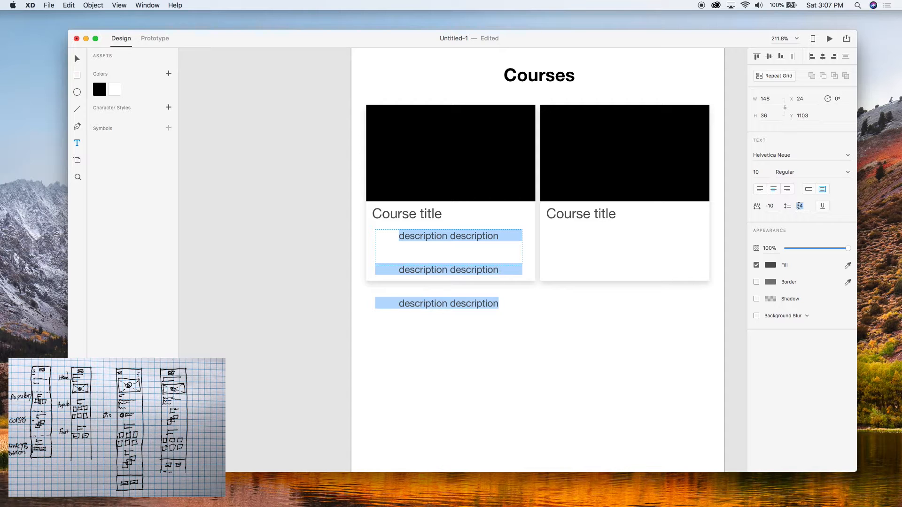
Set the first card's description to a line spacing of 11 and align it left.
text(11)
key(Return)
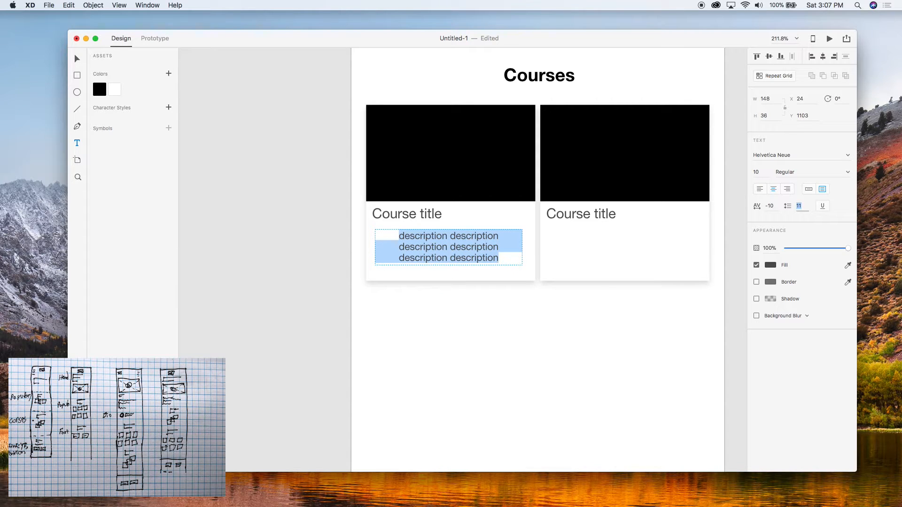
key(Escape)
click(759, 189)
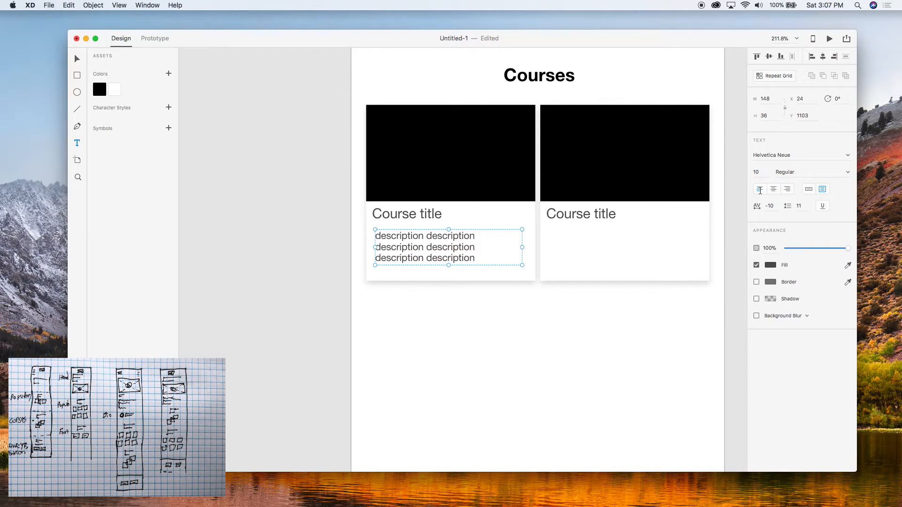
Insert "lorem ipusum" after the first word of the first card's description.
click(528, 373)
click(449, 254)
double_click(426, 243)
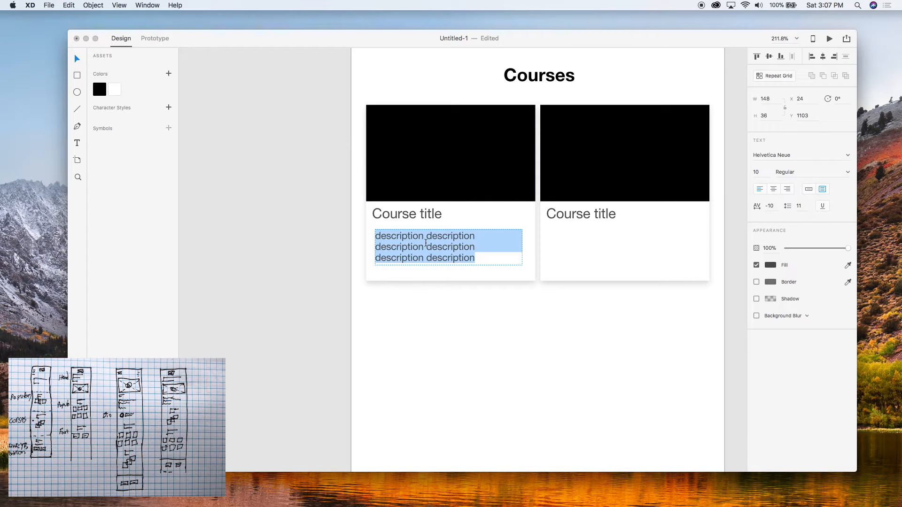
click(484, 234)
click(425, 236)
text(lorem ipusum)
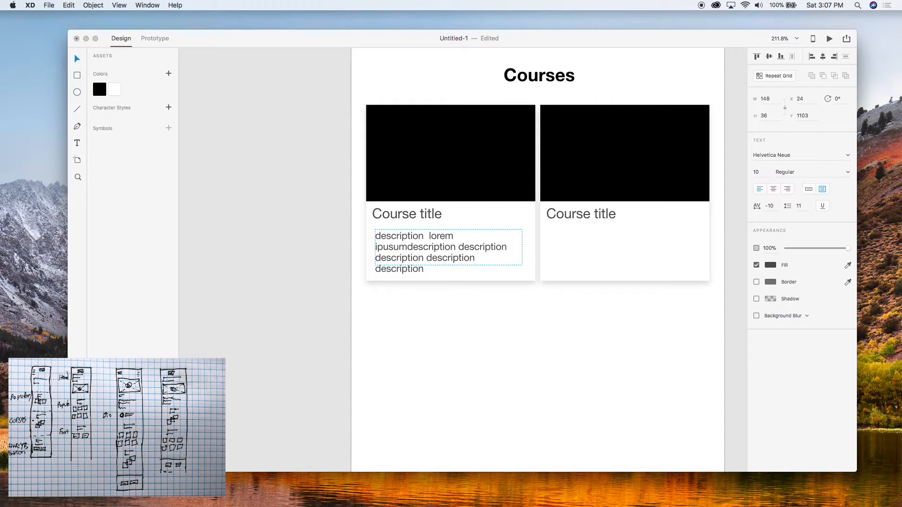
Switch to Chrome and open the creator's YouTube channel page in a new window.
key(super+Tab)
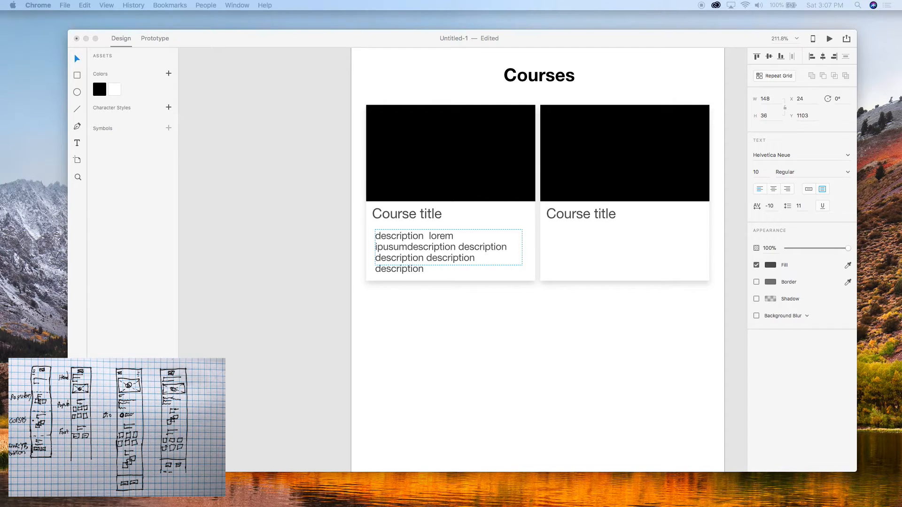
key(super+n)
text(yiy)
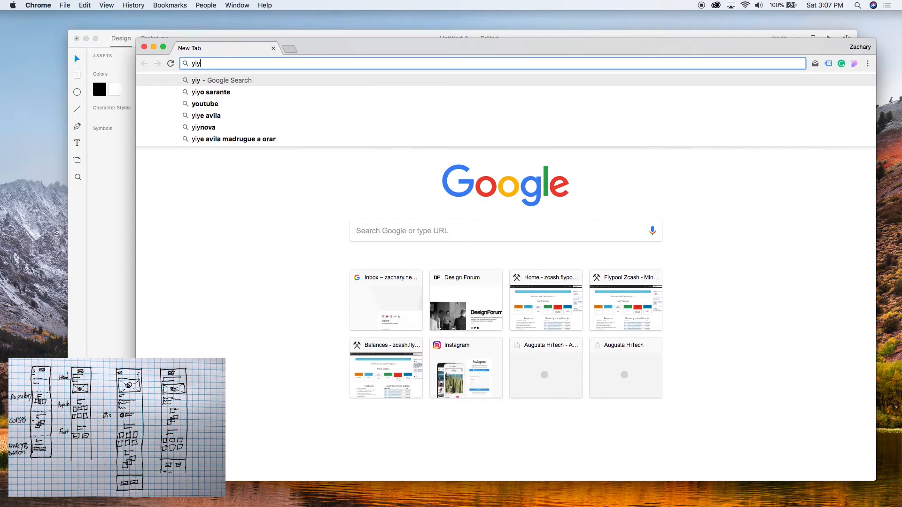
text(outu)
key(BackSpace)
key(BackSpace)
key(BackSpace)
key(BackSpace)
key(BackSpace)
key(BackSpace)
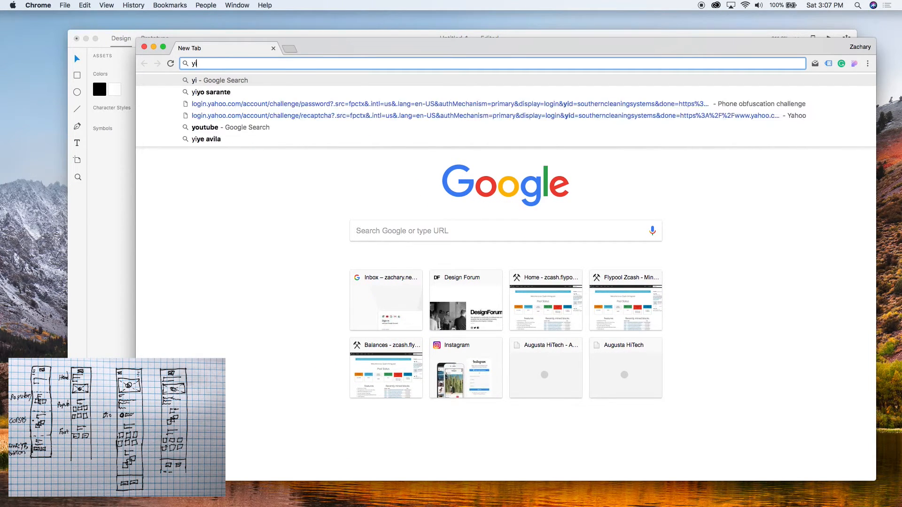
text(out)
key(Down)
key(Return)
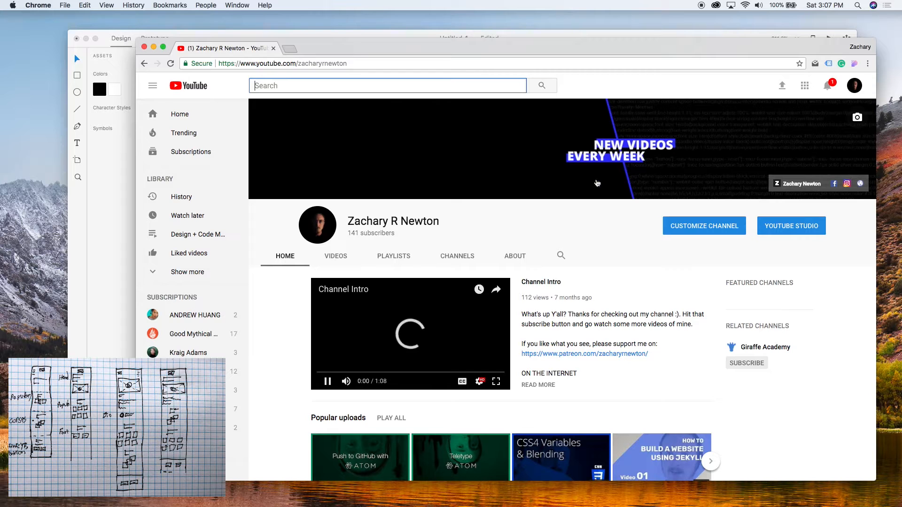
Copy the Channel Intro's opening greeting paragraph, switch back to Adobe XD and replace the first card's description with it.
scroll(582, 322, down, 1)
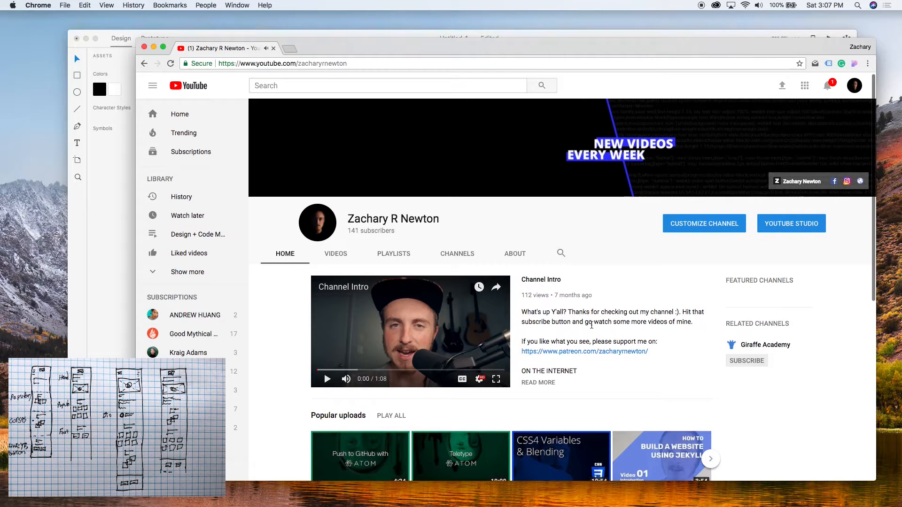
drag(524, 310, 704, 327)
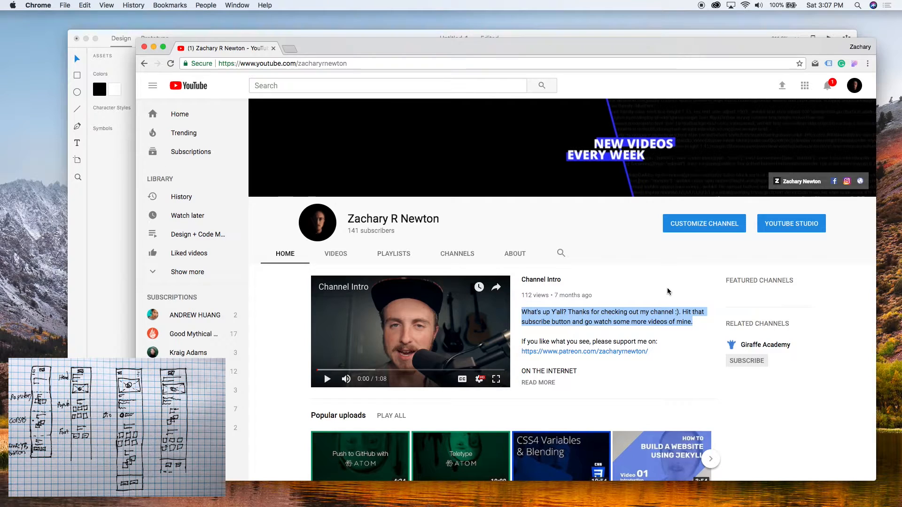
click(427, 325)
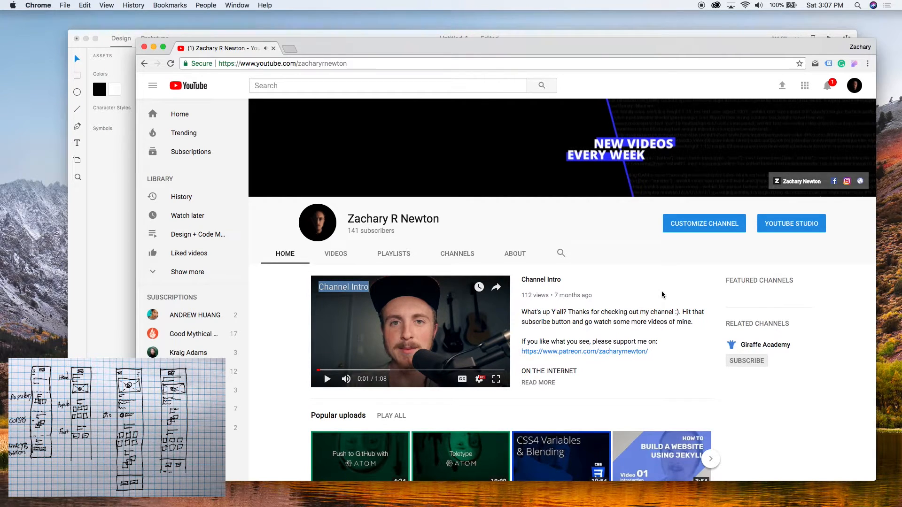
key(super+Tab)
key(super+a)
key(super+v)
click(76, 61)
Increase the height of the first card's description box to 45 so the pasted paragraph fits.
scroll(262, 134, up, 6)
scroll(261, 135, down, 5)
scroll(261, 135, up, 5)
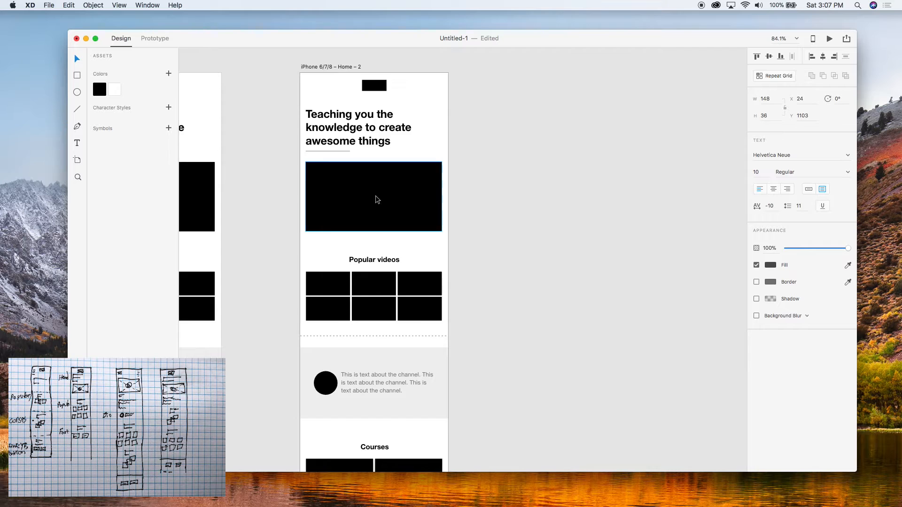
scroll(378, 211, down, 8)
scroll(383, 233, up, 5)
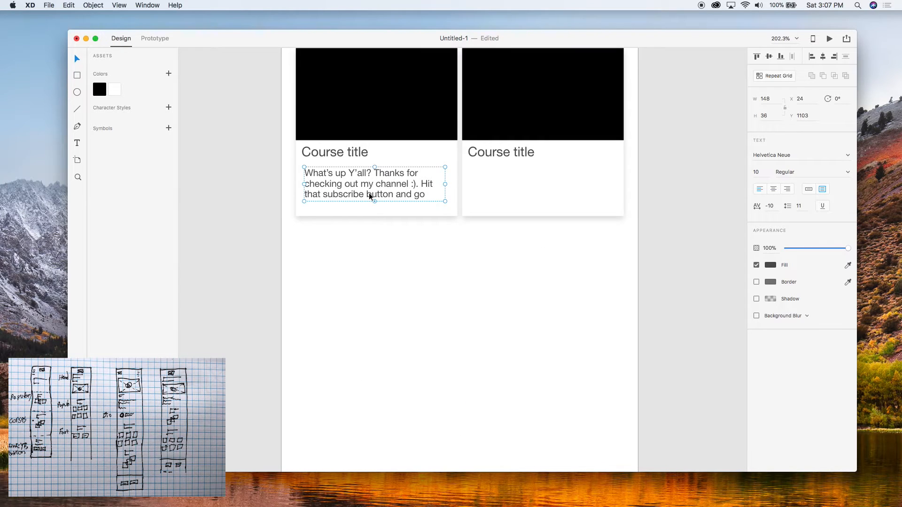
drag(375, 202, 376, 209)
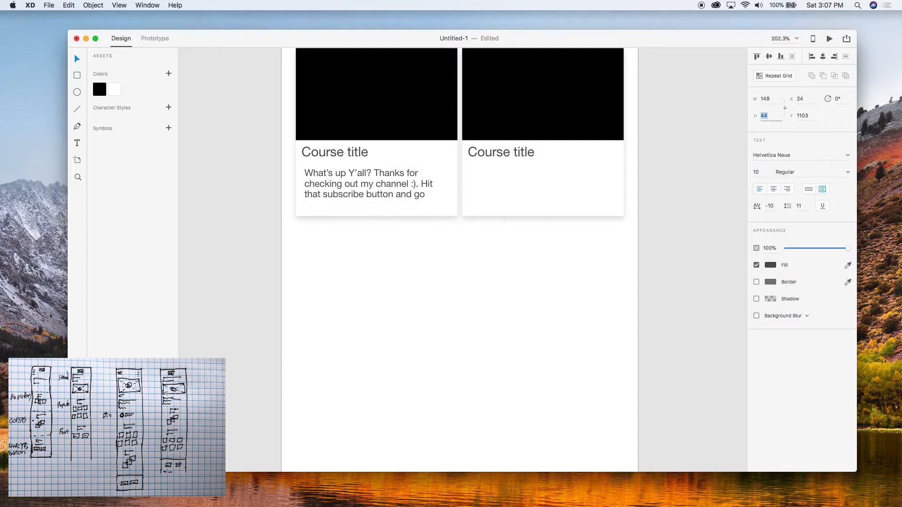
click(362, 297)
Align the first card's description beneath its title at X 21, Y 1097 and set its width to 154.
drag(350, 196, 344, 186)
key(Down)
key(Down)
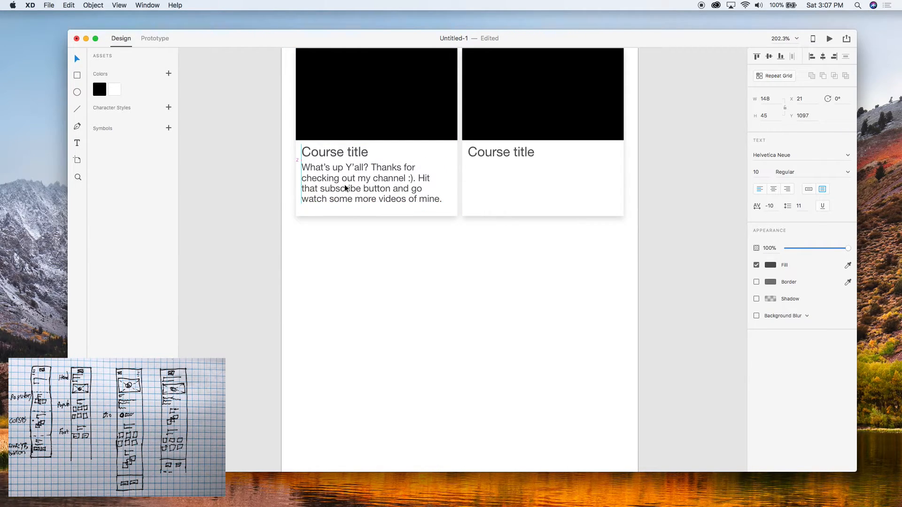
drag(442, 183, 457, 183)
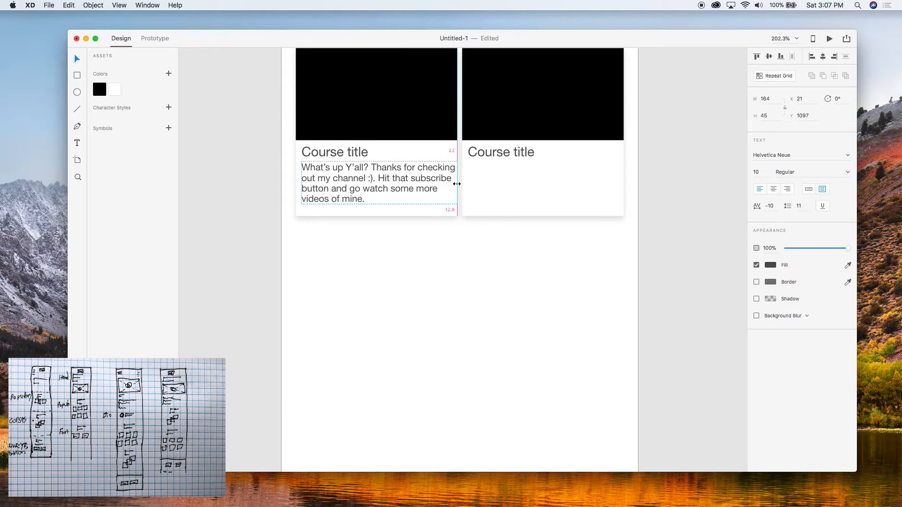
text(154)
key(Return)
click(332, 375)
Duplicate the first card's description into the second card at Y 1097, left-aligned with the second course title.
drag(373, 178, 534, 199)
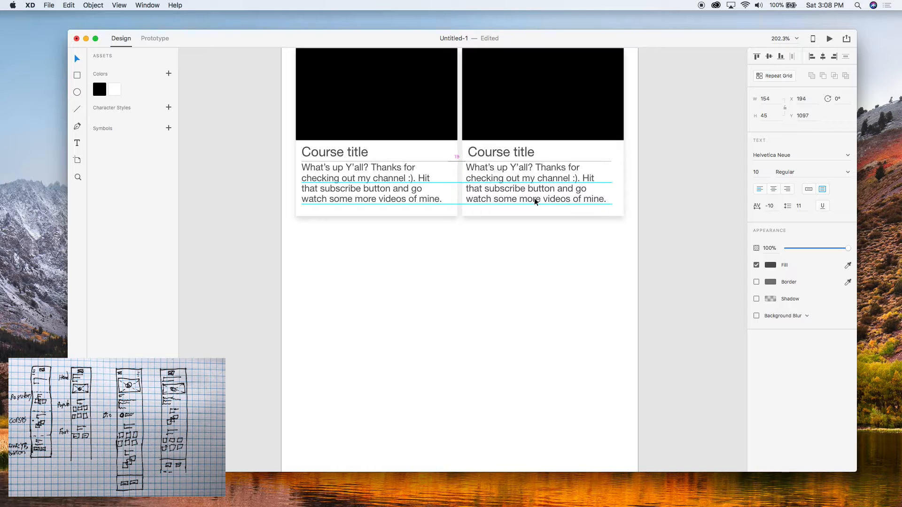
click(527, 240)
click(520, 212)
click(498, 264)
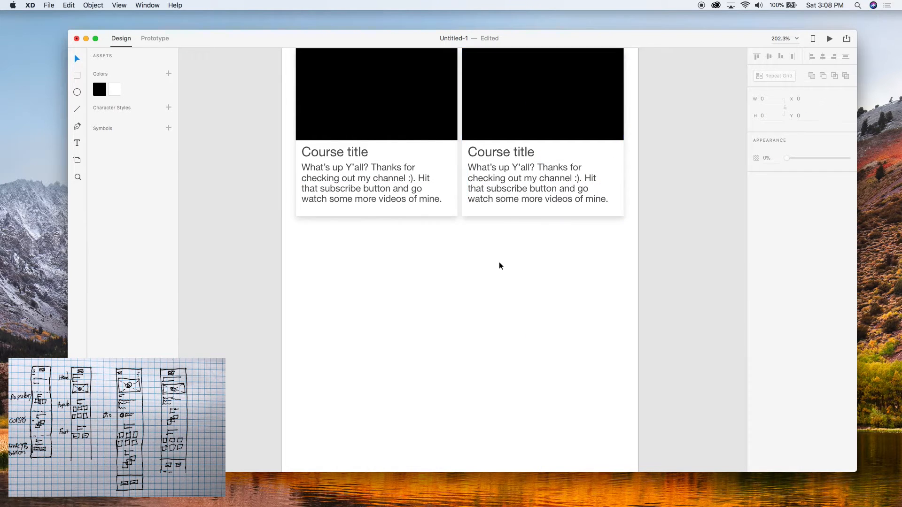
Duplicate both complete course cards as a second row directly beneath the first, at X 15, Y 1162.
scroll(499, 265, down, 5)
scroll(499, 266, up, 4)
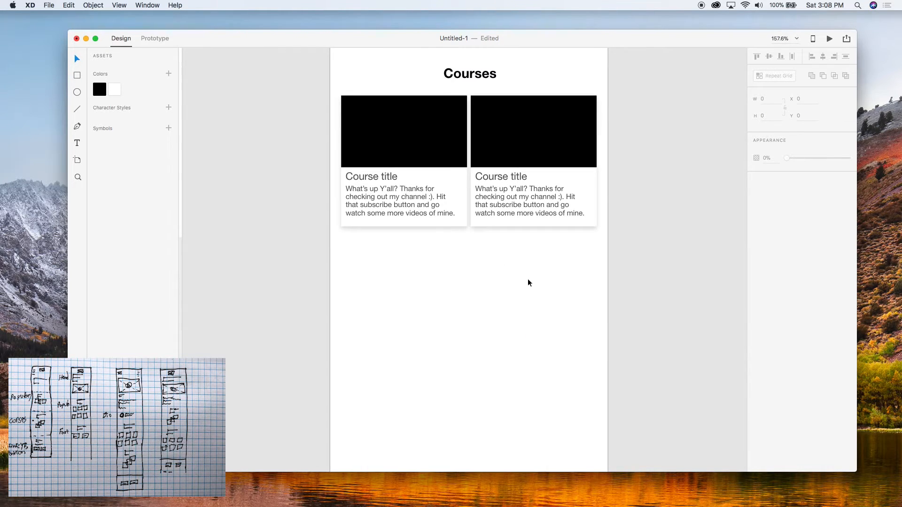
scroll(531, 280, down, 3)
scroll(486, 190, up, 1)
scroll(477, 206, up, 2)
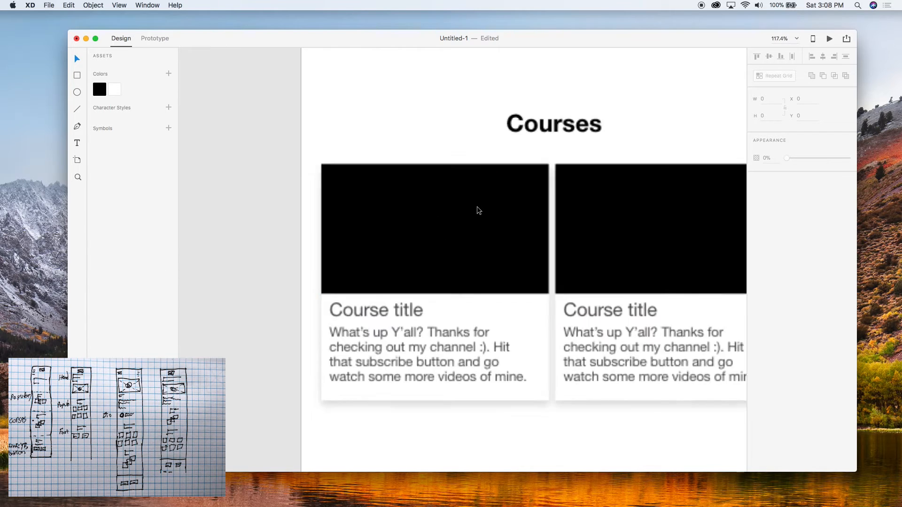
scroll(493, 302, down, 4)
drag(554, 366, 464, 283)
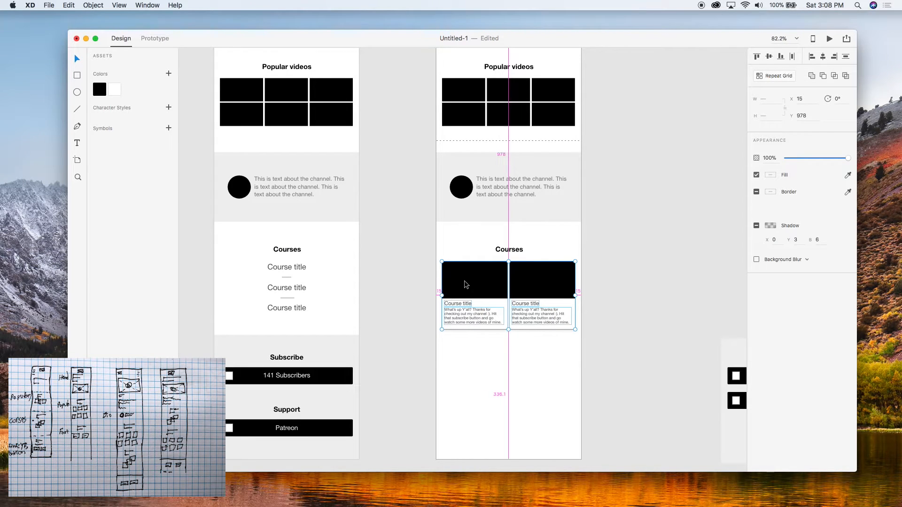
drag(555, 366, 454, 351)
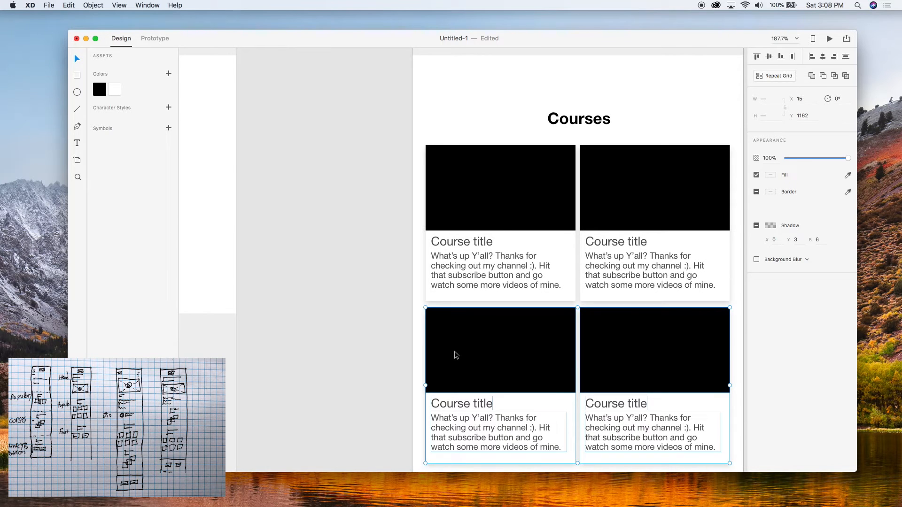
click(304, 341)
Extend the bottom of the third artboard to make room for the footer below the second row of course cards.
scroll(303, 341, down, 5)
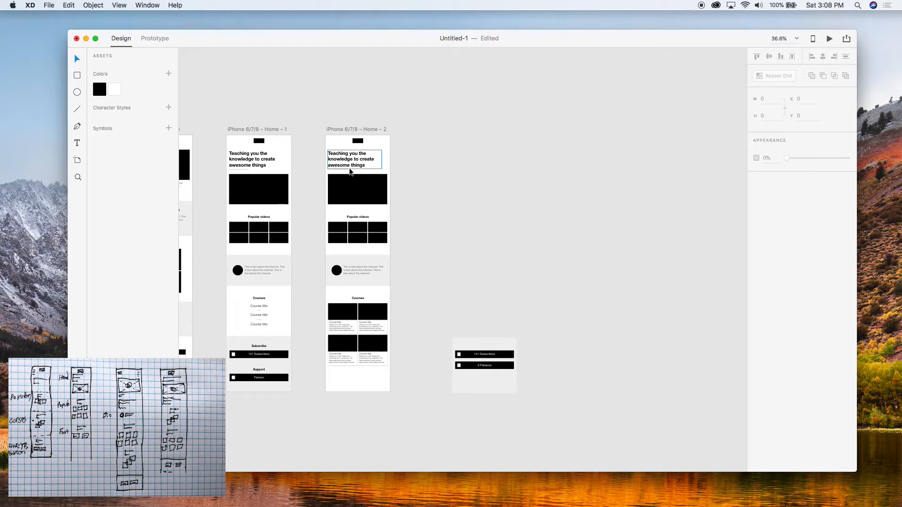
scroll(346, 247, up, 2)
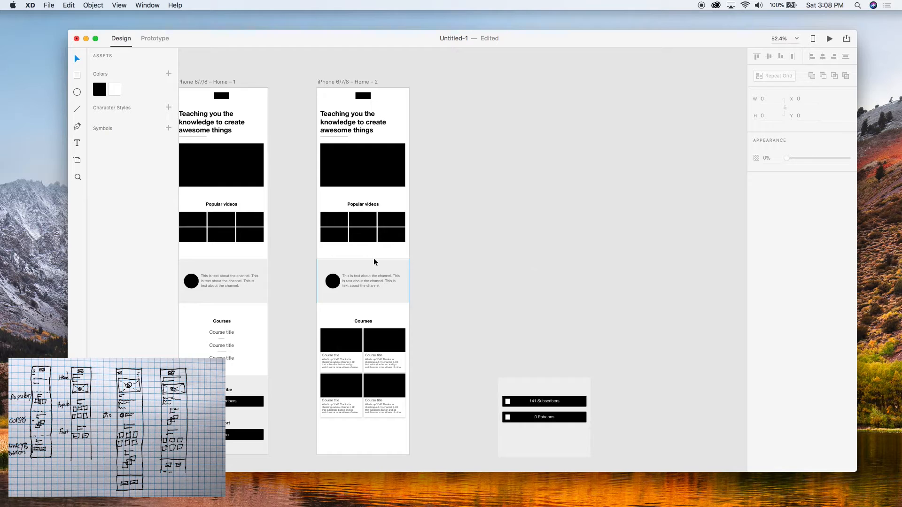
scroll(372, 263, down, 3)
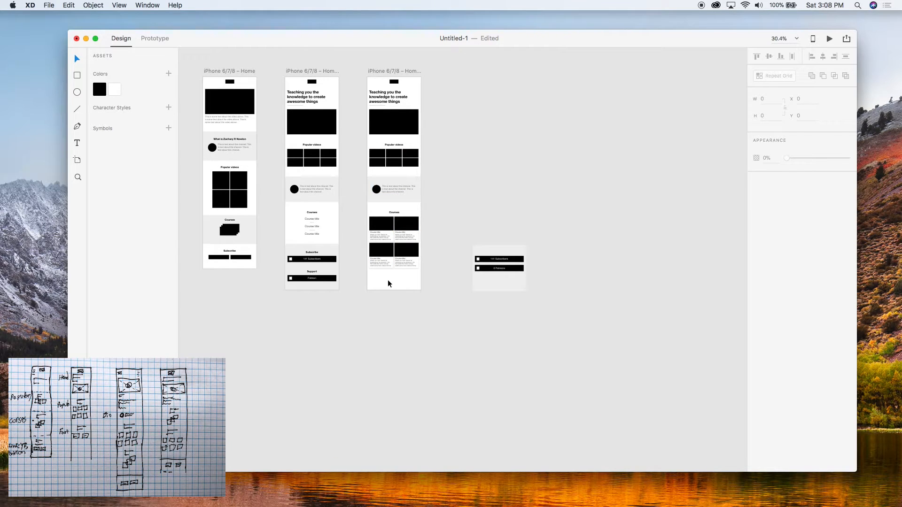
click(391, 288)
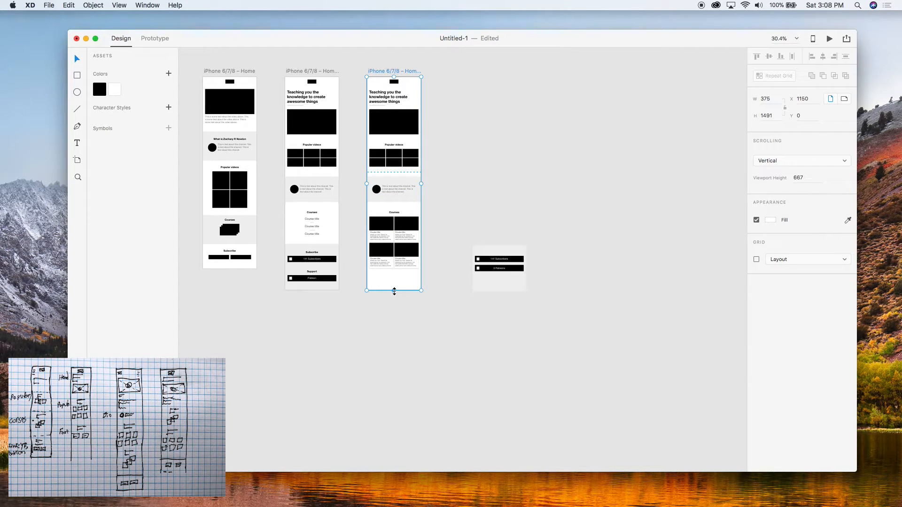
drag(394, 291, 393, 323)
click(489, 328)
scroll(482, 259, up, 5)
scroll(482, 259, left, 3)
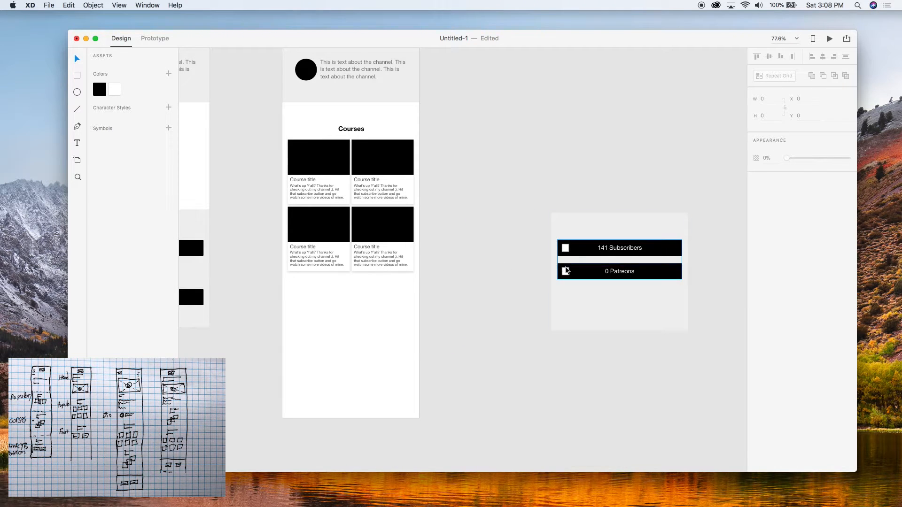
Move the two footer buttons onto the third artboard, centered below the course cards at X 17, Y 1406.
drag(578, 249, 308, 309)
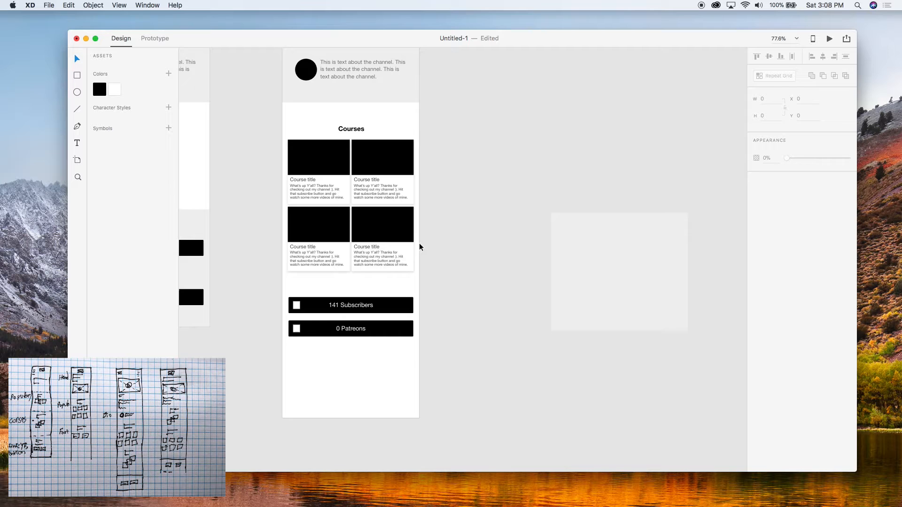
drag(370, 314, 370, 288)
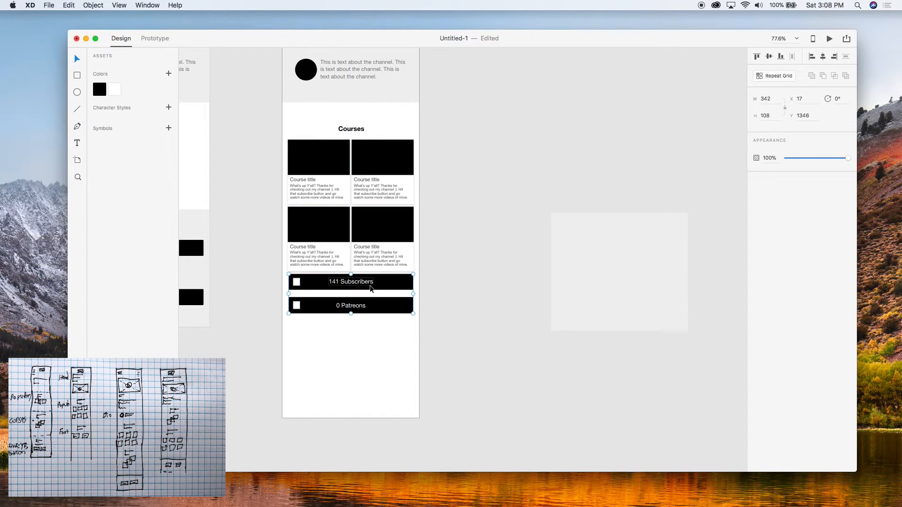
key(shift+Down)
key(shift+Down)
key(shift+Down)
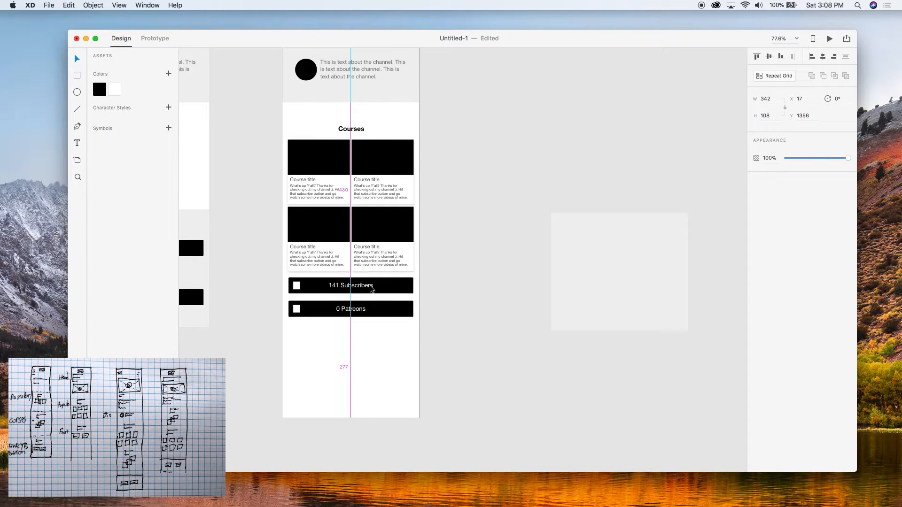
key(shift+Down)
key(shift+Down)
key(shift+Down)
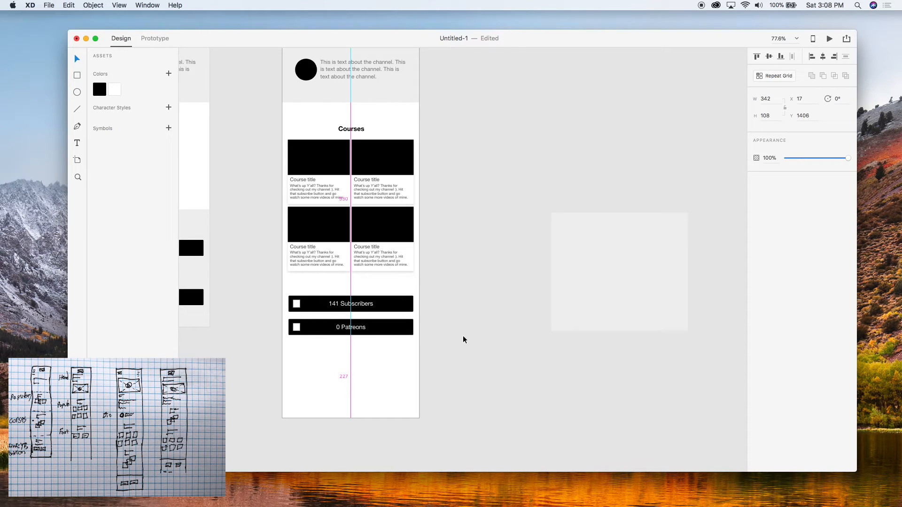
Place the light gray rectangle behind the footer buttons at X 0, Y 1378 and fill it black.
key(super+0)
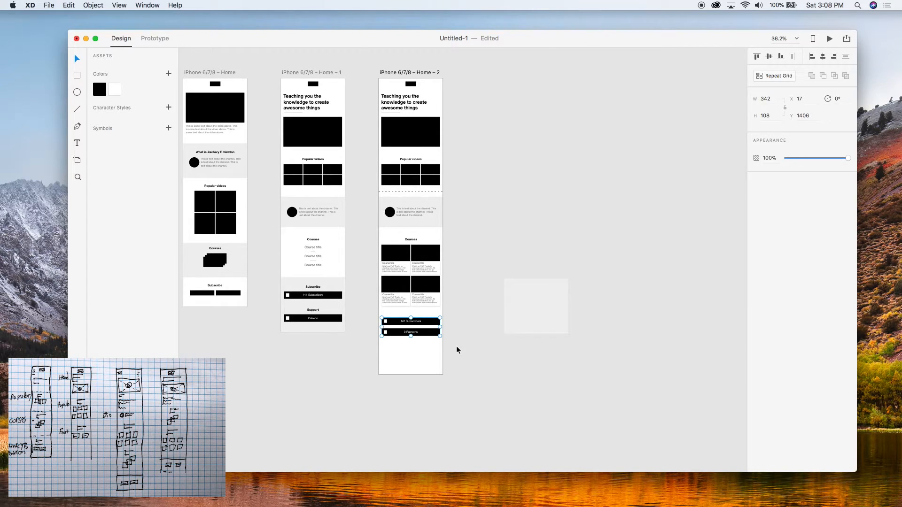
scroll(455, 345, up, 5)
drag(644, 296, 298, 386)
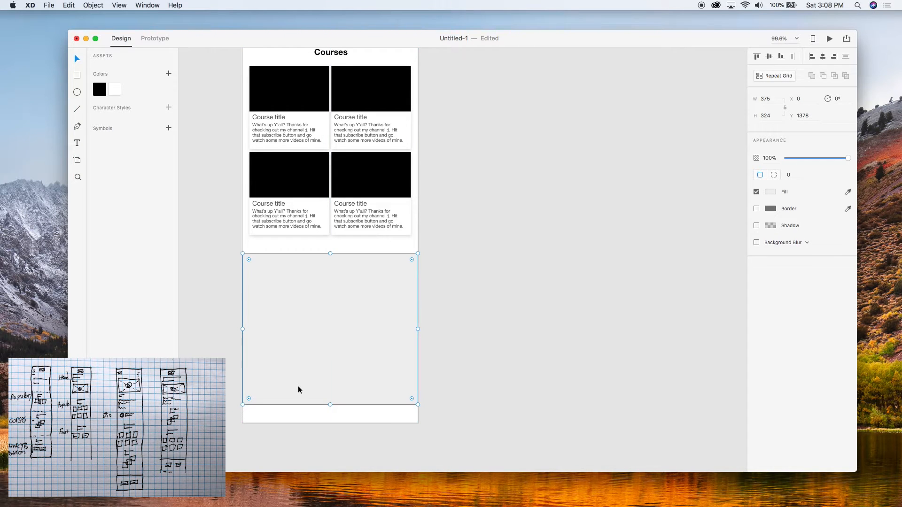
key(super+shift+bracketleft)
click(101, 89)
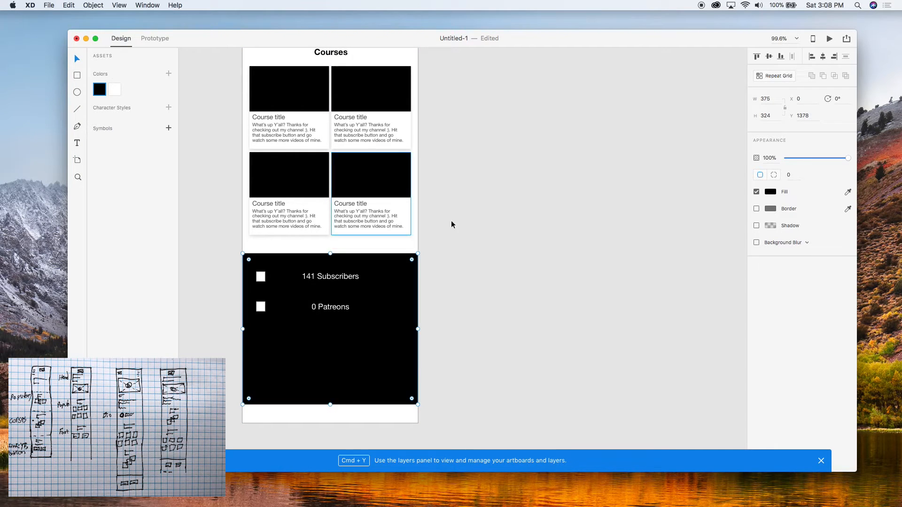
Reposition the pair of buttons inside the black footer at X 17, Y 1433.
click(451, 222)
scroll(322, 312, up, 3)
drag(328, 342, 332, 313)
key(shift+Down)
key(shift+Down)
key(shift+Down)
key(shift+Down)
drag(289, 252, 289, 273)
double_click(265, 284)
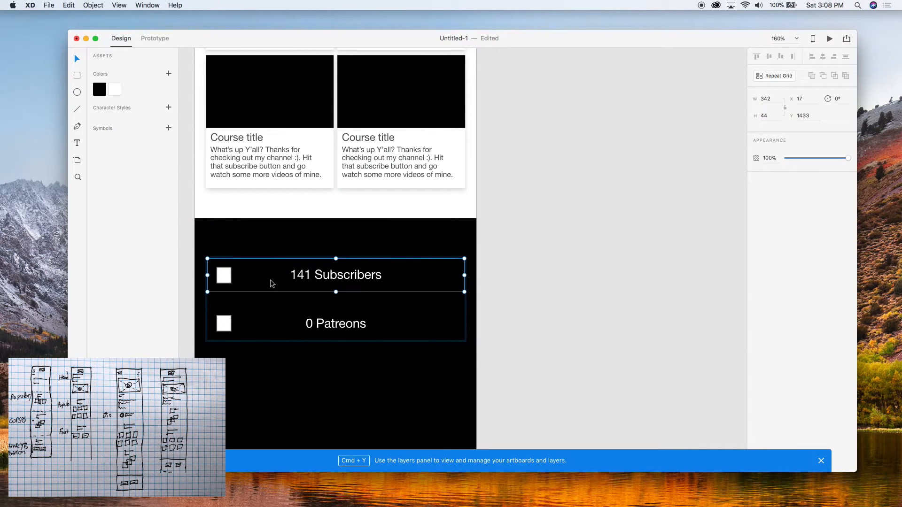
Move the two footer buttons off the artboard onto the empty canvas and duplicate the pair above them.
click(525, 378)
drag(363, 336, 671, 331)
drag(436, 331, 749, 224)
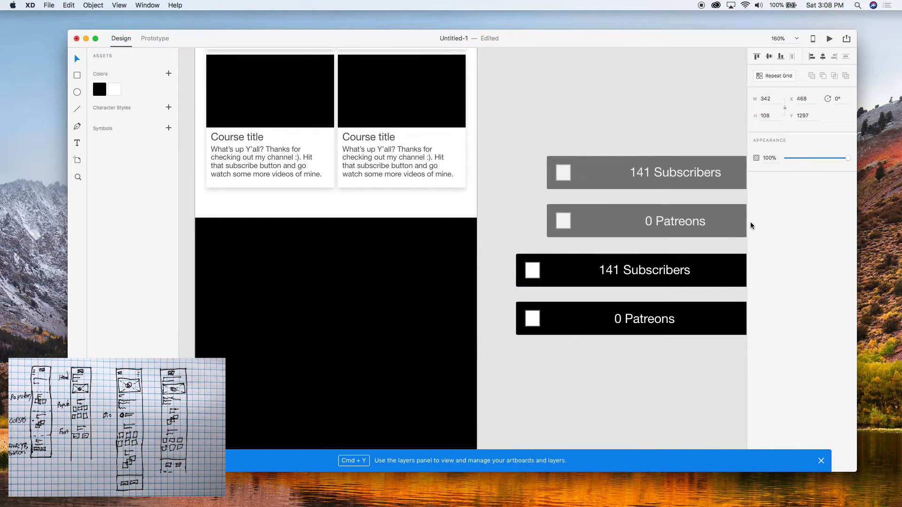
Remove the border from both icon squares in the duplicated buttons and fill them black.
scroll(630, 160, right, 5)
scroll(631, 161, right, 1)
click(582, 126)
double_click(449, 176)
shift+click(458, 212)
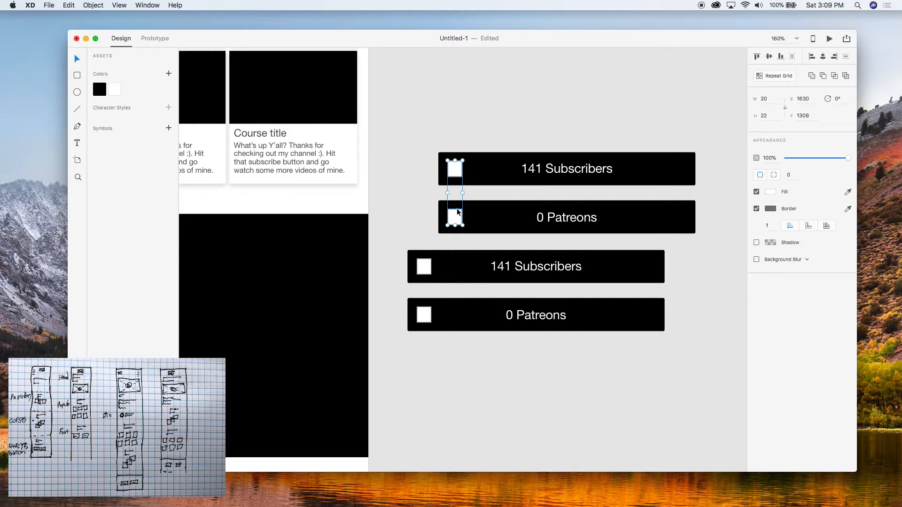
click(756, 209)
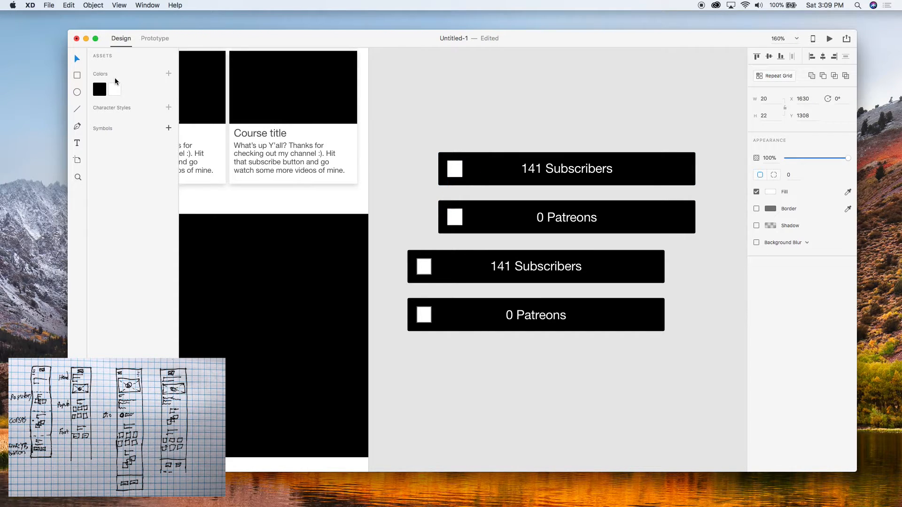
click(101, 89)
Fill both labels of the duplicated buttons black, and select the two button backgrounds together.
click(537, 168)
shift+click(567, 213)
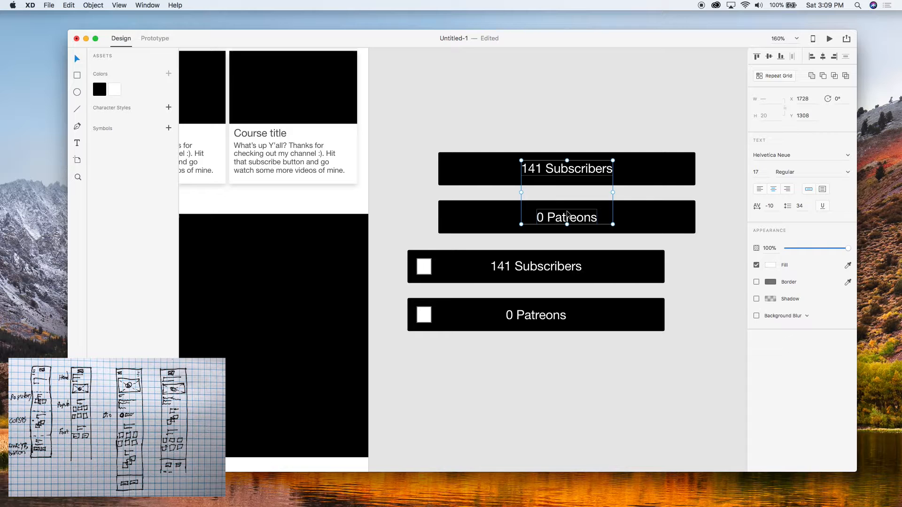
click(99, 90)
drag(497, 138, 498, 228)
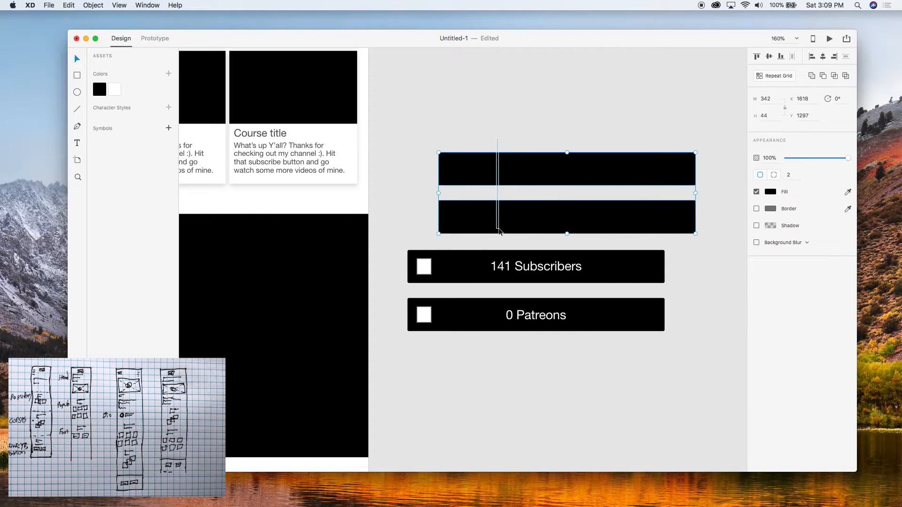
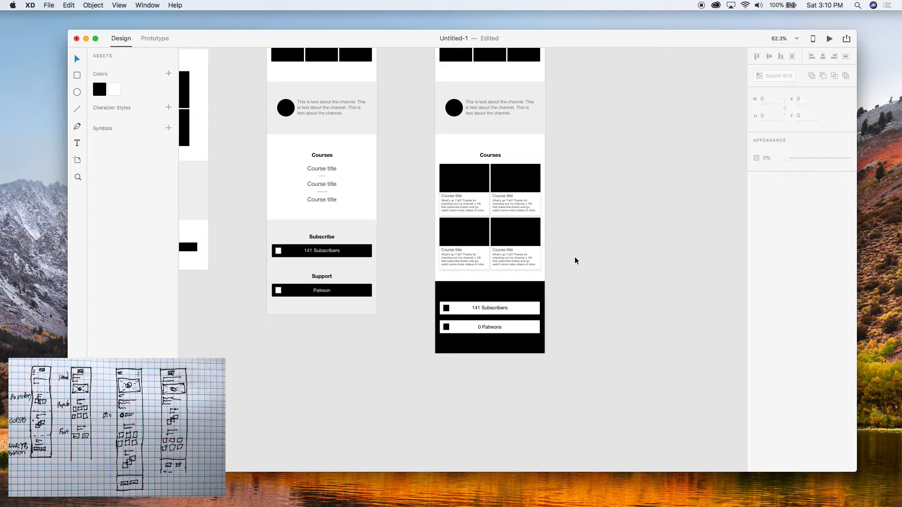
Open a preview of the first Home artboard and review its full length.
scroll(494, 248, up, 3)
scroll(488, 263, down, 6)
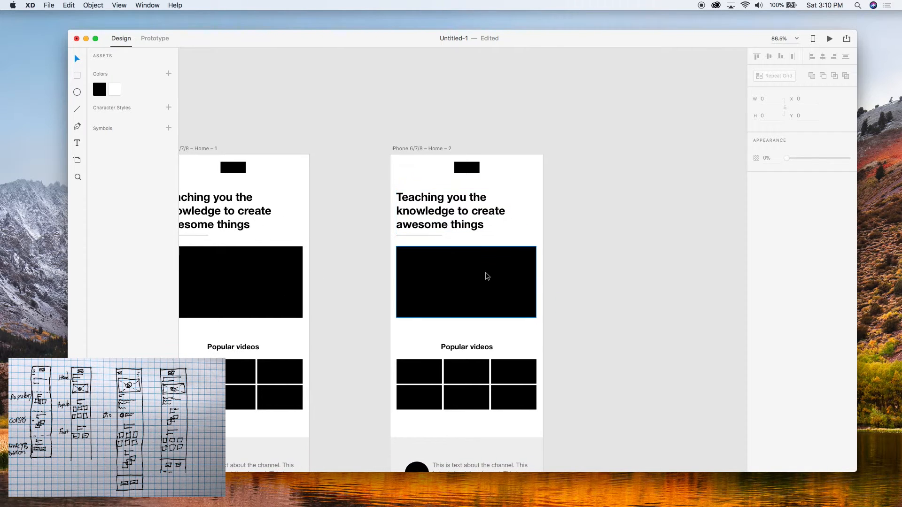
scroll(442, 141, down, 3)
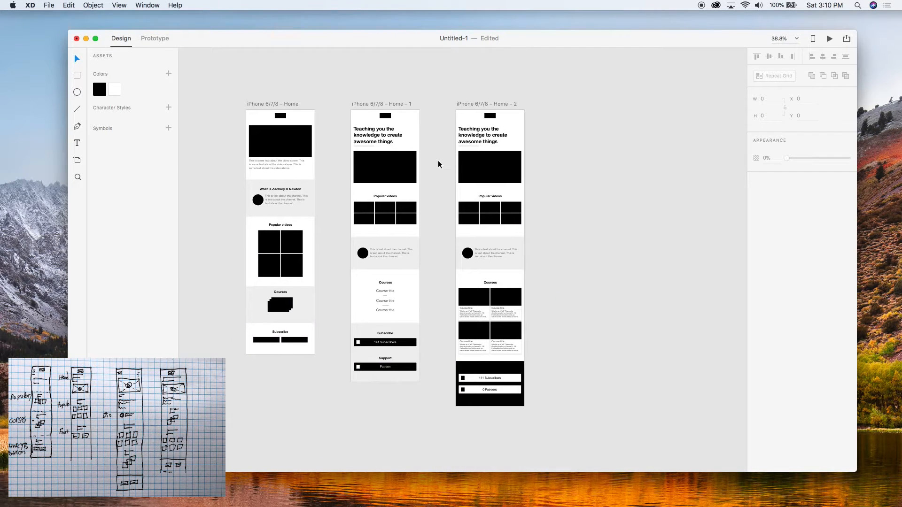
click(284, 103)
key(super+Return)
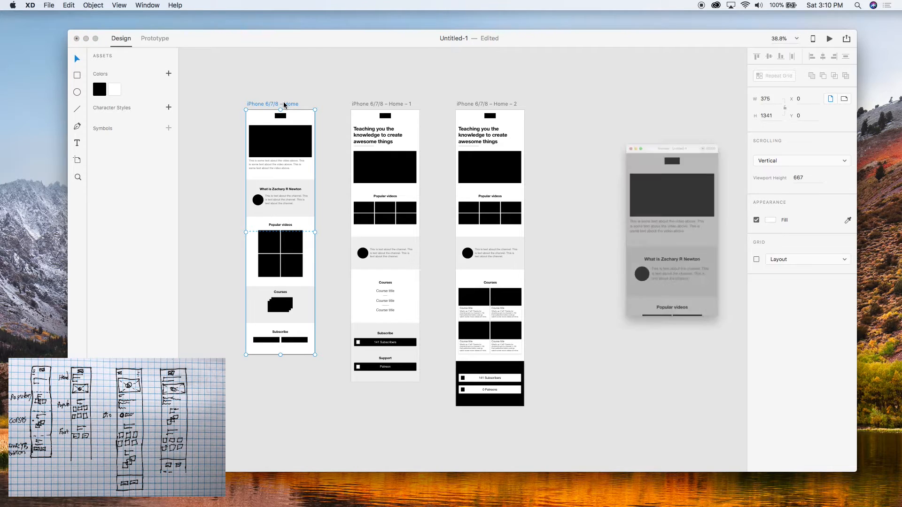
scroll(657, 186, down, 10)
scroll(657, 186, up, 10)
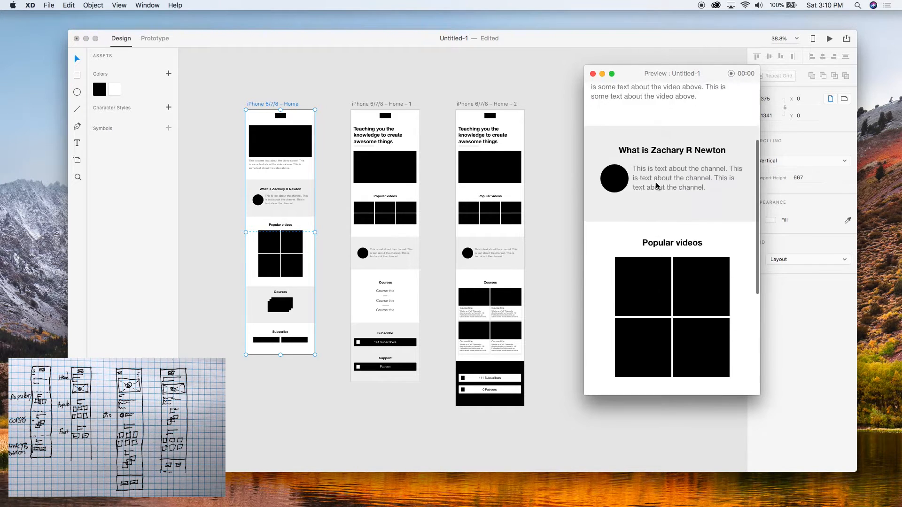
scroll(657, 186, down, 10)
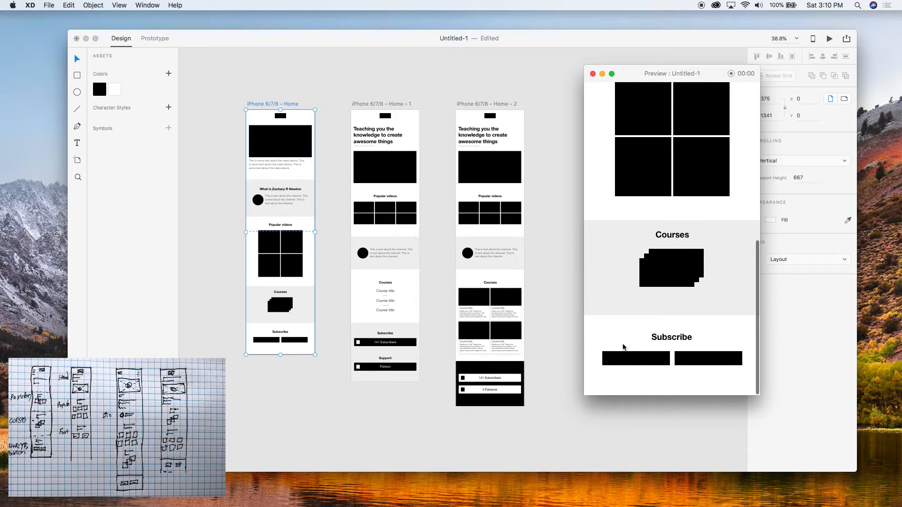
Switch the preview to the second Home artboard and review it down to its footer.
key(Right)
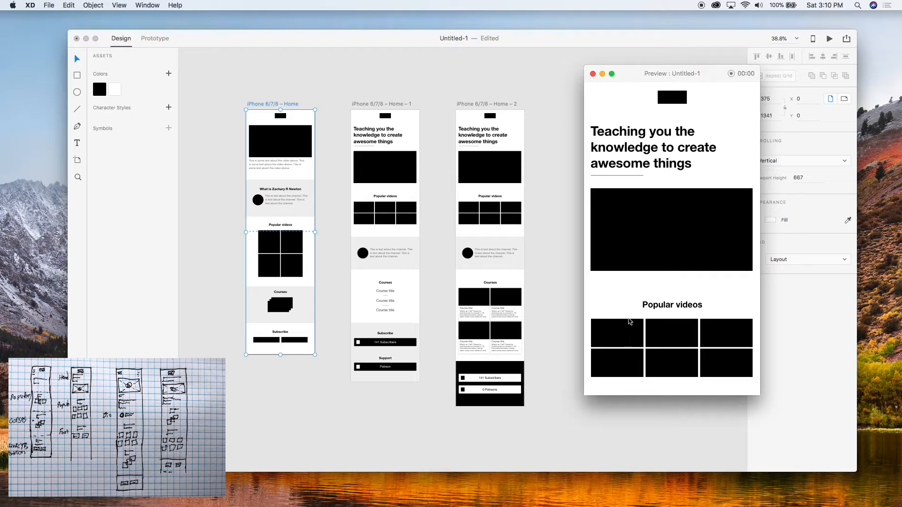
key(Right)
scroll(662, 195, down, 10)
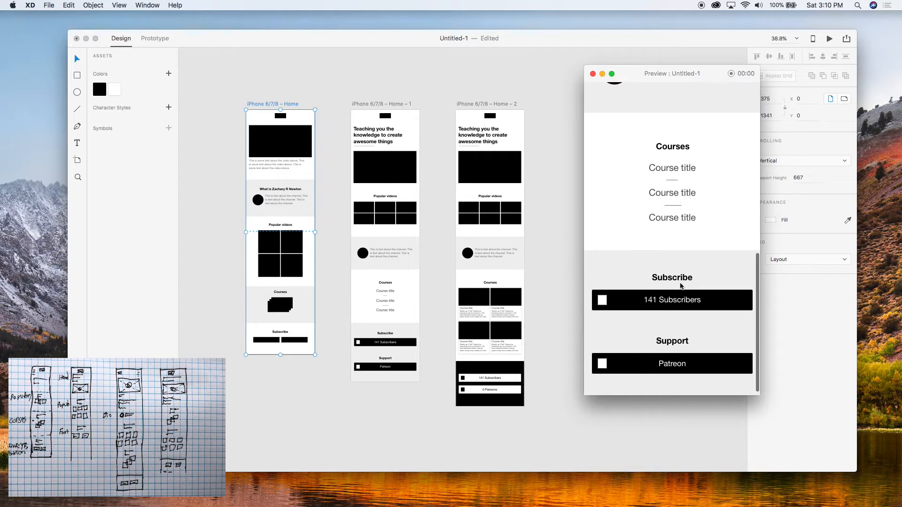
Preview the third Home artboard, examine its course cards and black footer, and close the preview.
key(Right)
scroll(680, 282, down, 8)
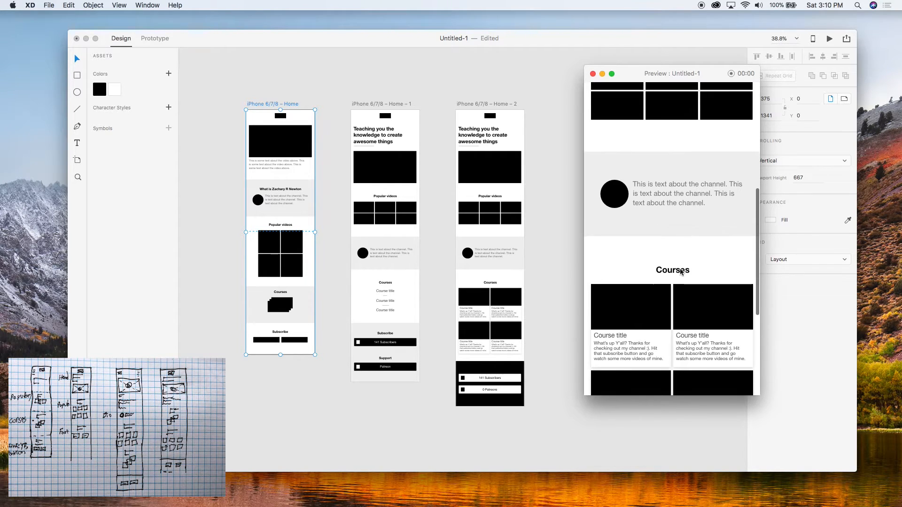
scroll(681, 272, down, 3)
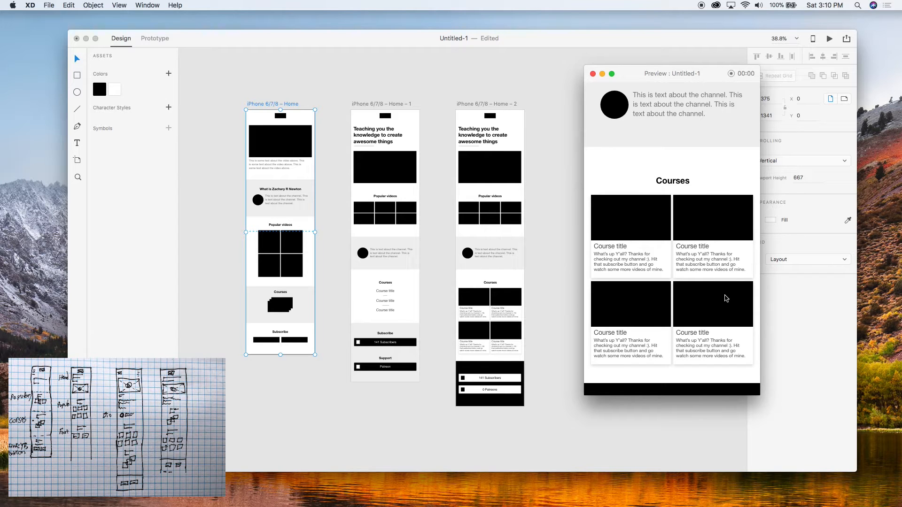
scroll(632, 159, down, 4)
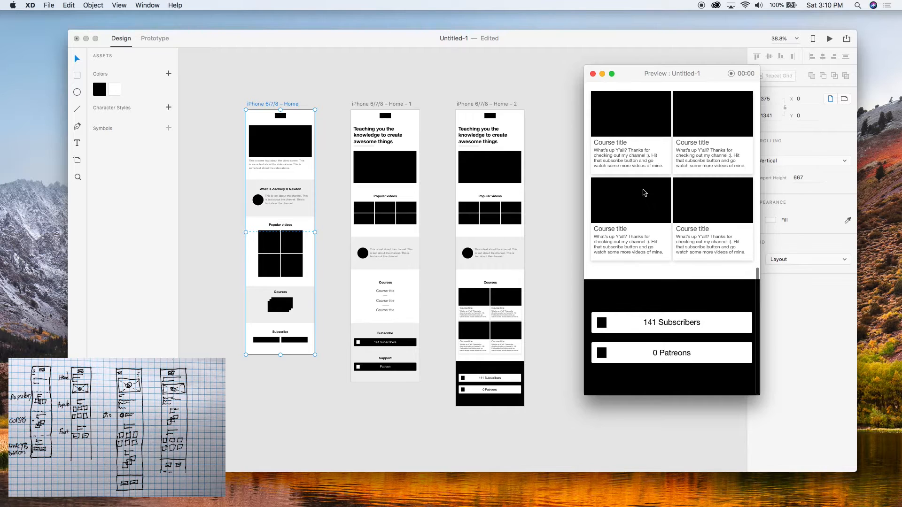
scroll(643, 192, up, 6)
scroll(643, 193, up, 4)
scroll(643, 192, down, 10)
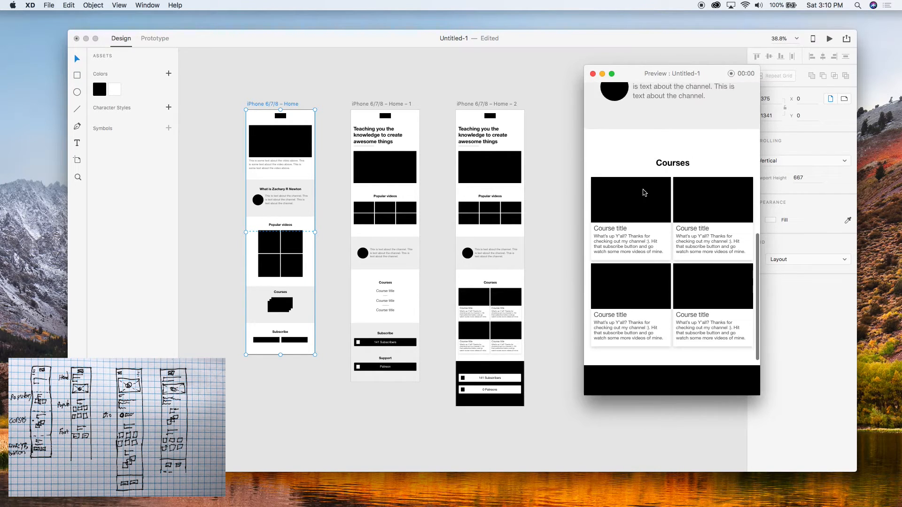
scroll(643, 192, up, 10)
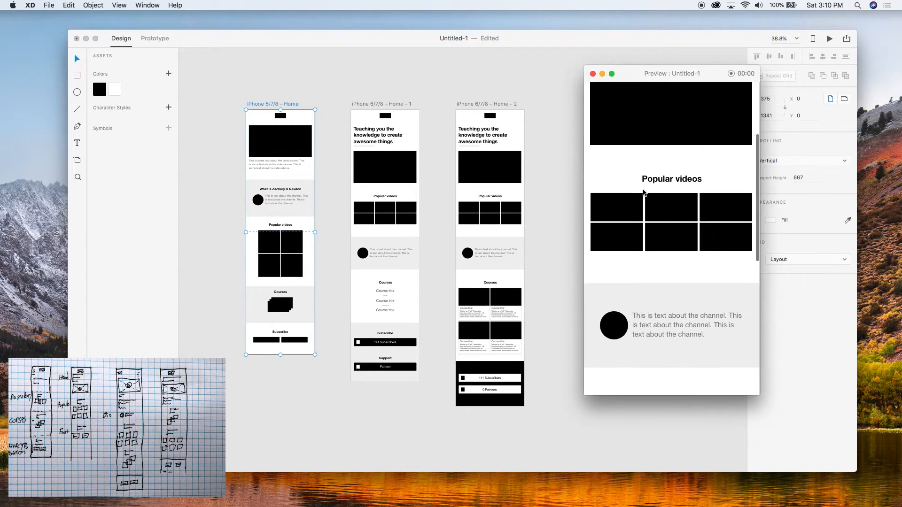
click(593, 73)
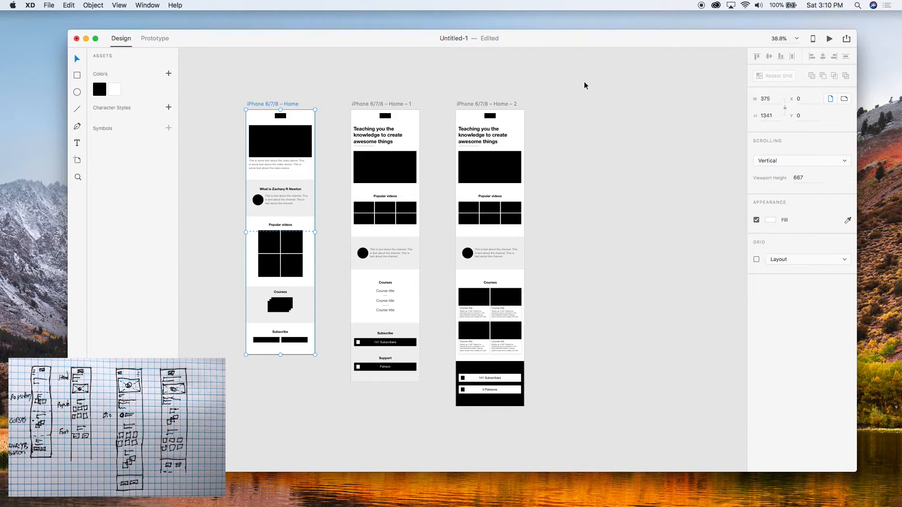
Duplicate the third artboard beside it at X 1725 and set the copy's width to 1280.
click(546, 115)
scroll(546, 117, down, 5)
scroll(546, 116, right, 5)
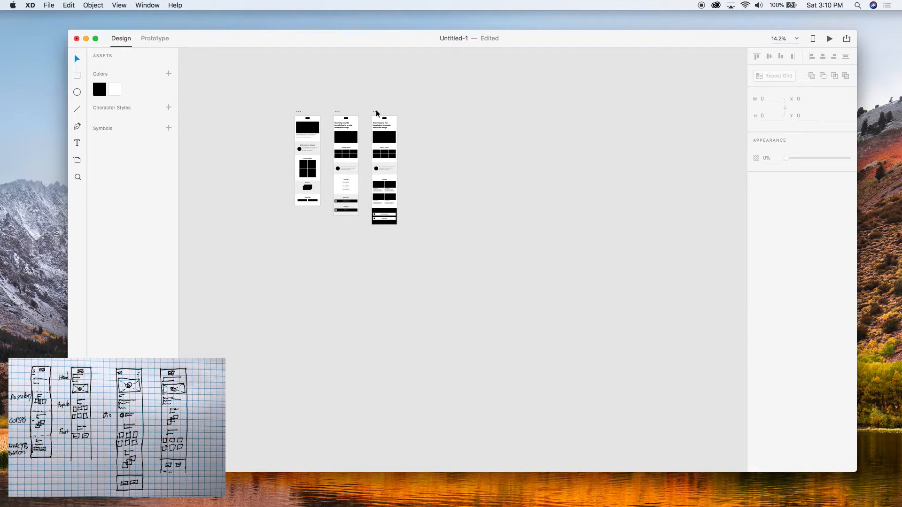
drag(376, 115, 415, 115)
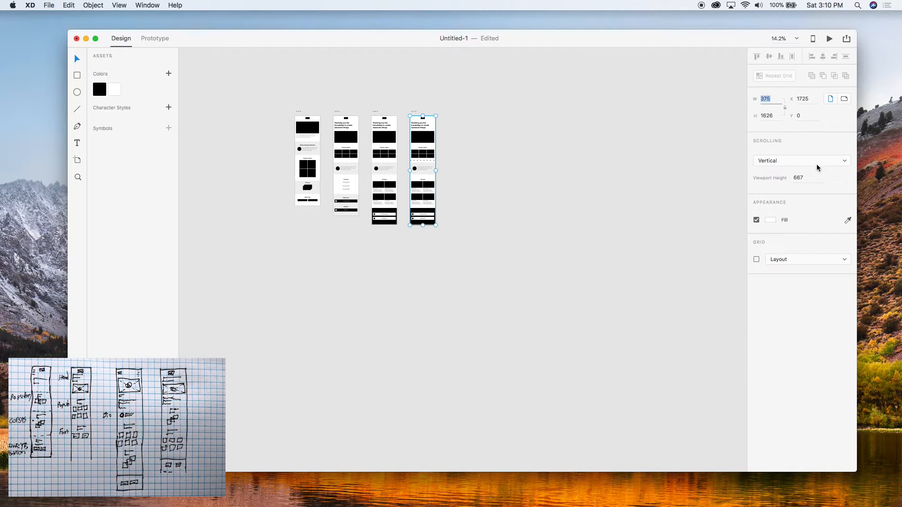
text(1280)
key(Return)
click(604, 302)
Center the logo block horizontally at the top of the 1280-wide artboard.
scroll(468, 152, up, 6)
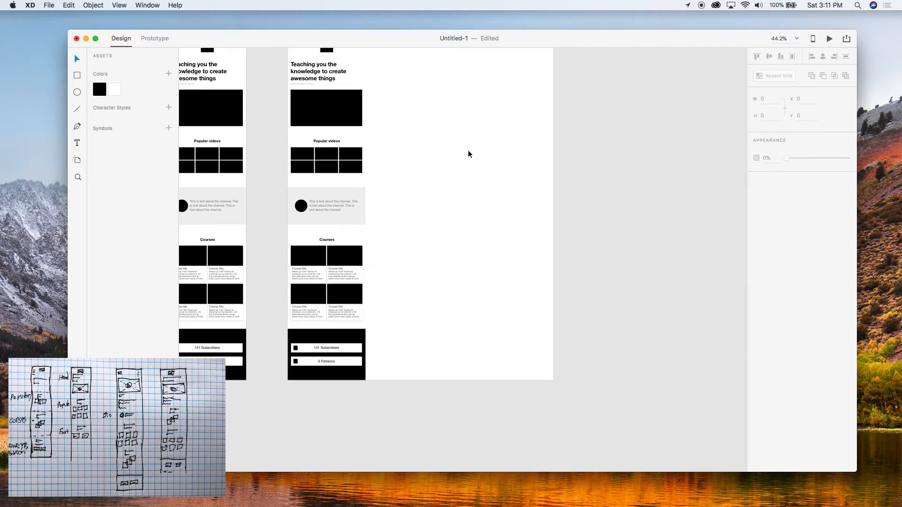
scroll(467, 152, up, 2)
scroll(337, 100, up, 1)
click(341, 93)
click(557, 221)
scroll(413, 358, down, 2)
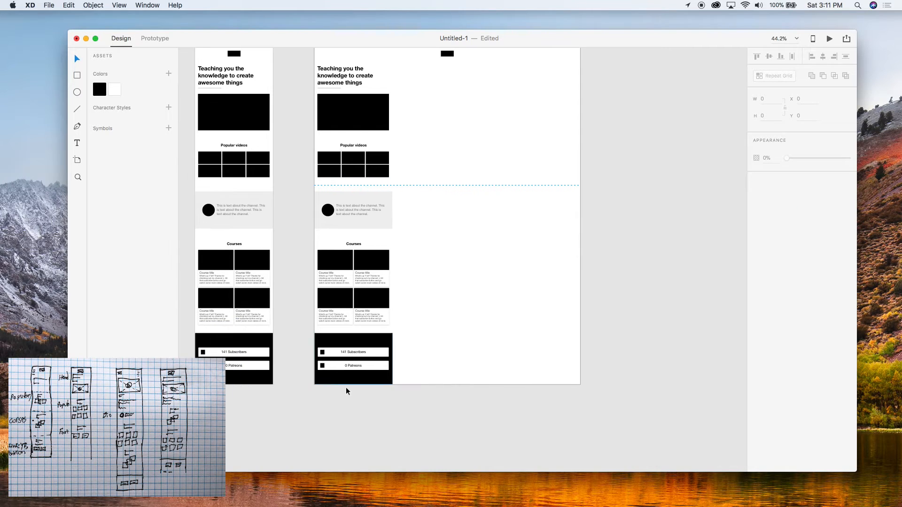
Stretch the wide artboard's gray channel band to 1280 wide and center the circle-and-text group horizontally within it.
click(392, 219)
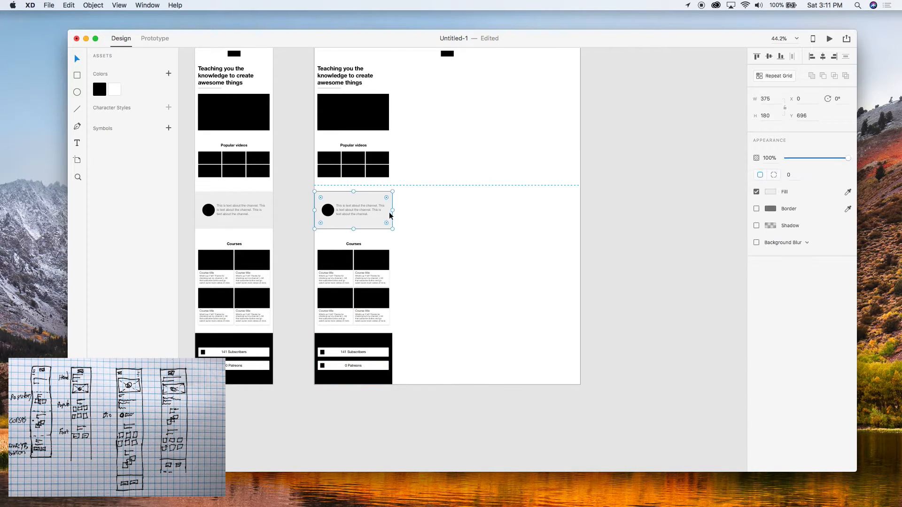
drag(392, 210, 580, 211)
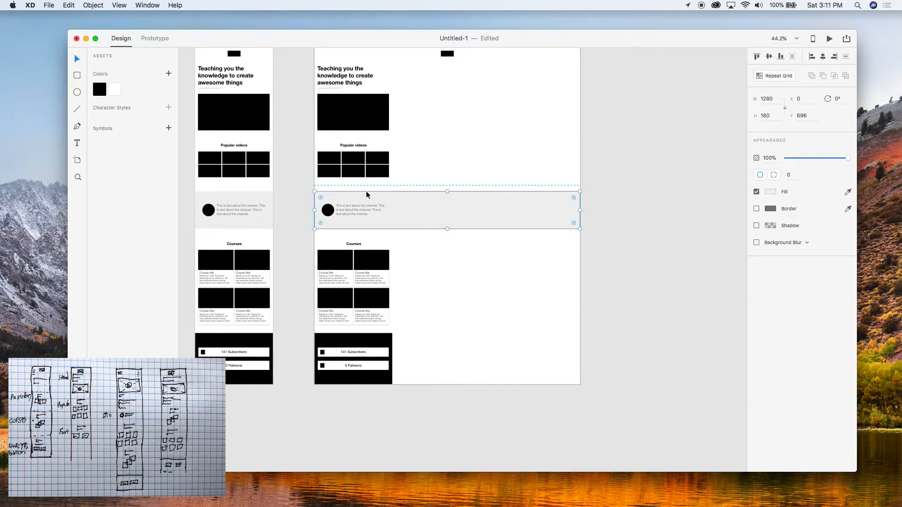
click(335, 210)
click(822, 57)
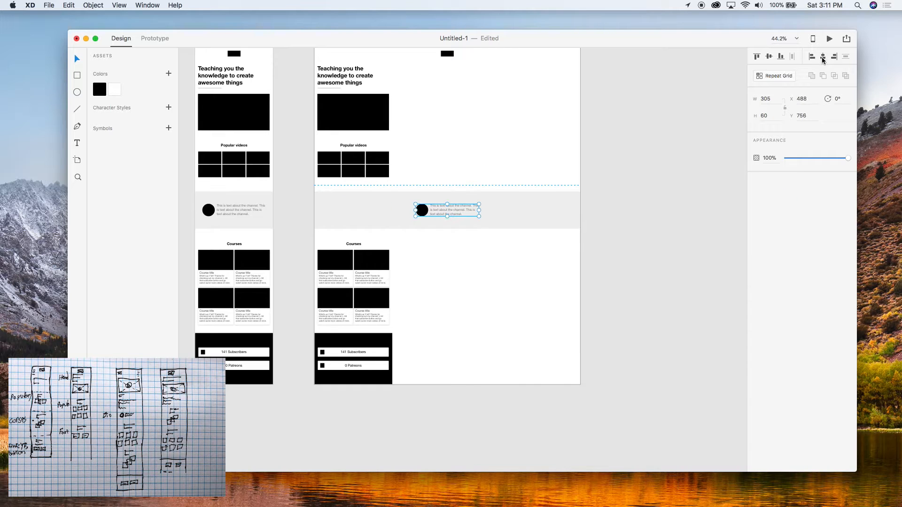
Center the Popular videos section and the headline-and-video group horizontally on the 1280-wide artboard.
drag(401, 140, 319, 169)
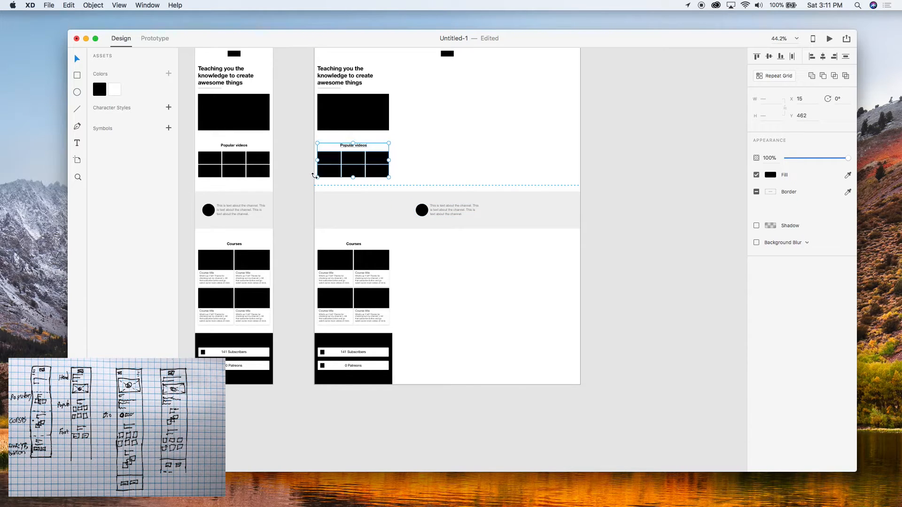
click(823, 57)
drag(415, 116, 301, 70)
click(825, 58)
key(super+z)
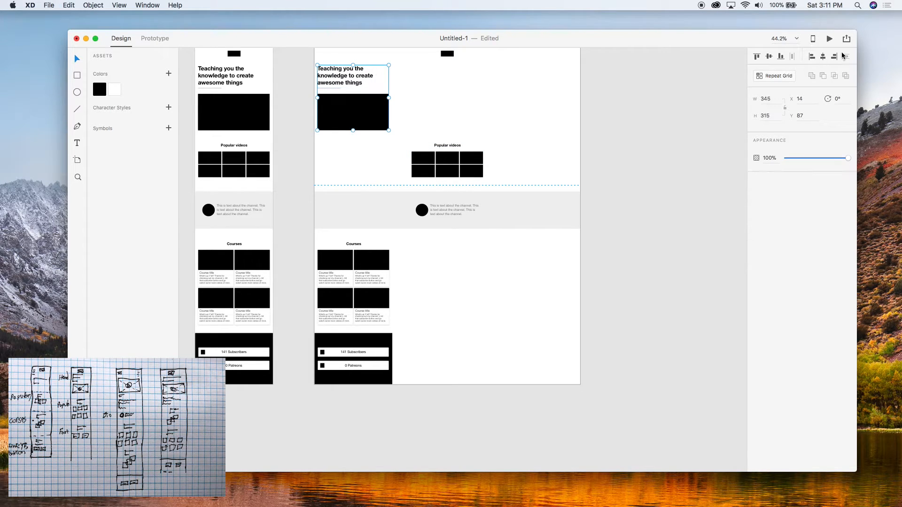
click(825, 58)
click(672, 152)
Center the Courses heading and its four course cards horizontally on the wide artboard.
scroll(664, 148, down, 3)
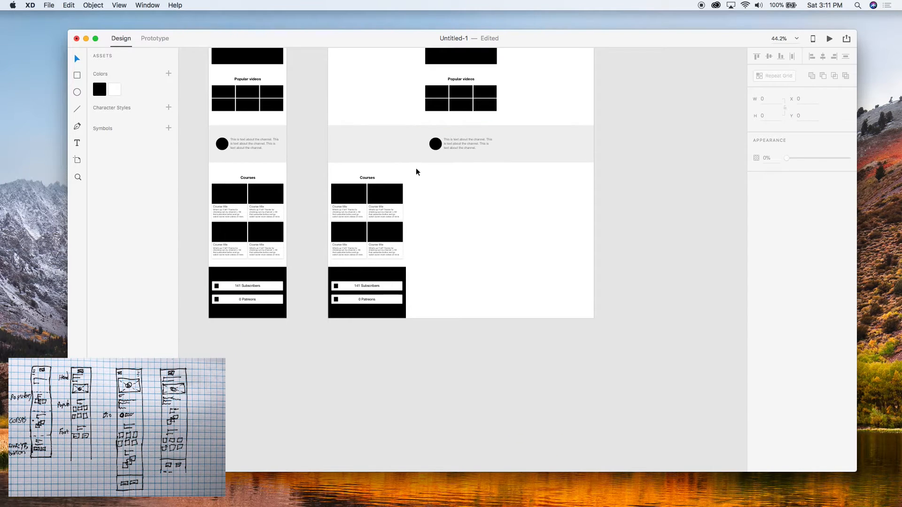
drag(403, 175, 319, 261)
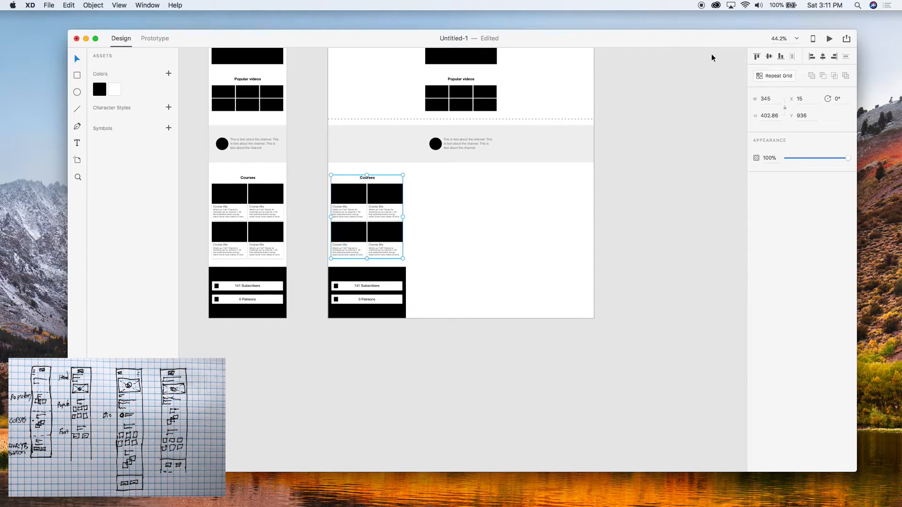
click(825, 57)
click(640, 231)
Stretch the wide artboard's black footer to 1280 wide and center its two white buttons horizontally.
scroll(641, 231, down, 1)
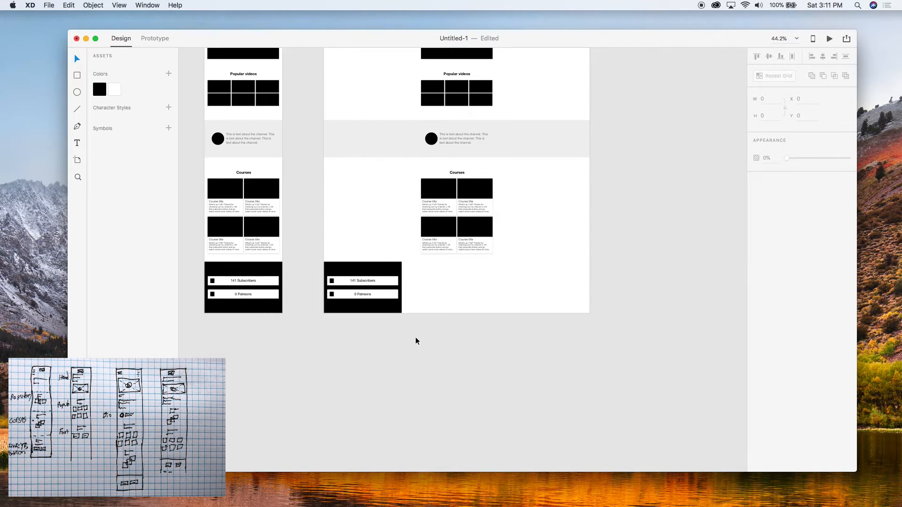
click(398, 308)
drag(401, 288, 591, 293)
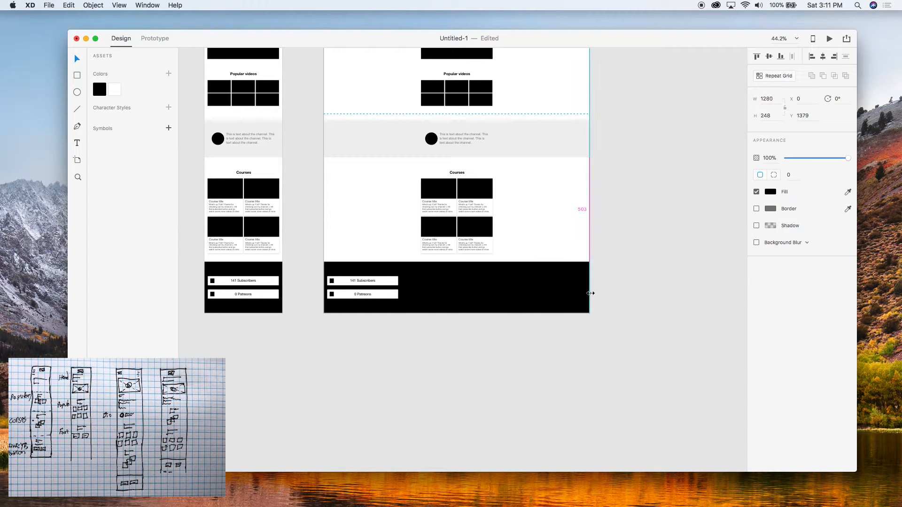
double_click(345, 282)
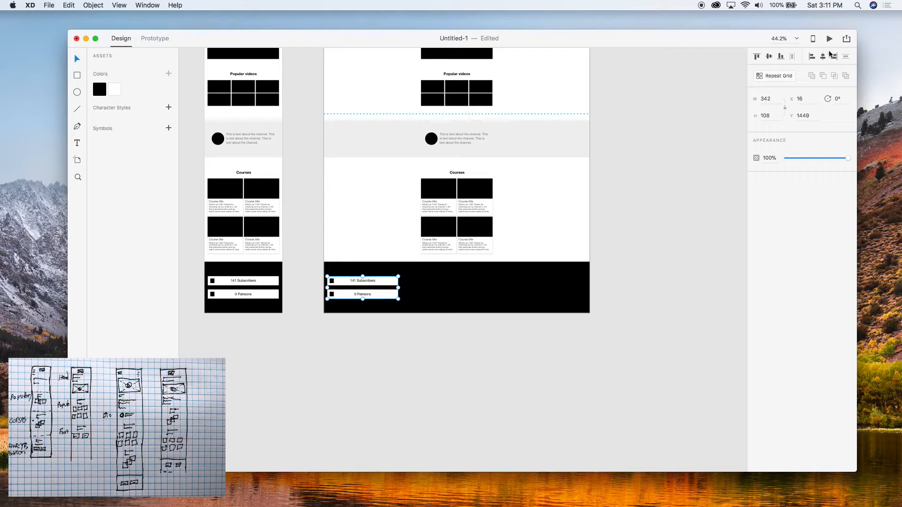
click(823, 56)
click(624, 247)
Examine the wide artboard's centered layout next to the mobile artboards, and look closely at its headline and video block.
scroll(624, 247, down, 5)
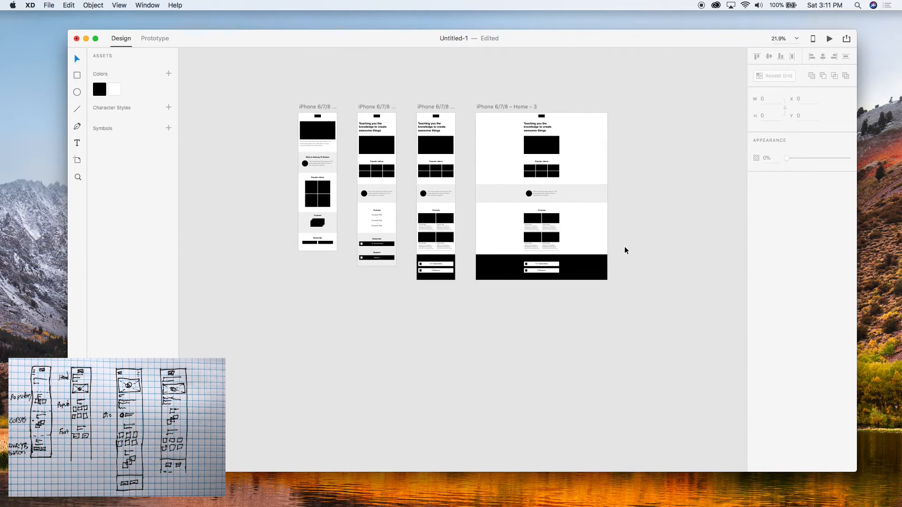
scroll(625, 247, up, 10)
scroll(625, 247, up, 3)
scroll(624, 247, left, 4)
scroll(624, 247, down, 5)
scroll(624, 247, up, 3)
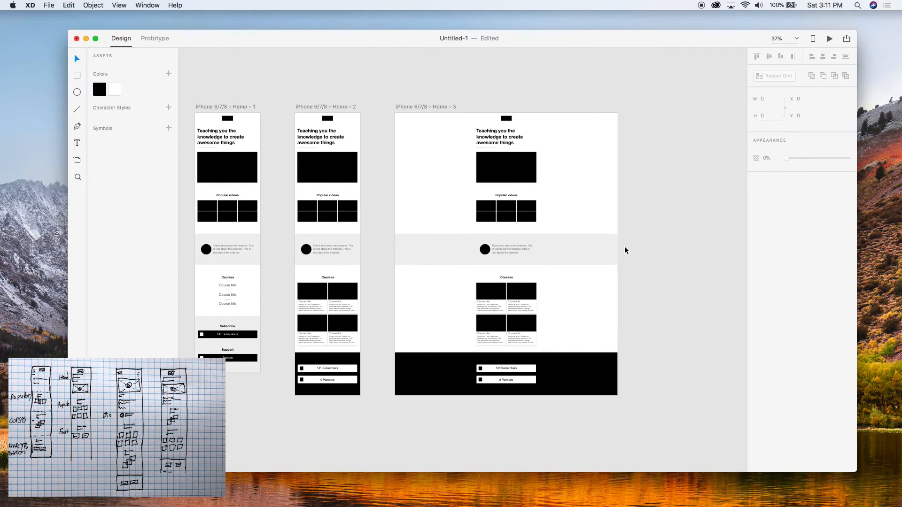
scroll(494, 141, up, 6)
scroll(495, 144, down, 4)
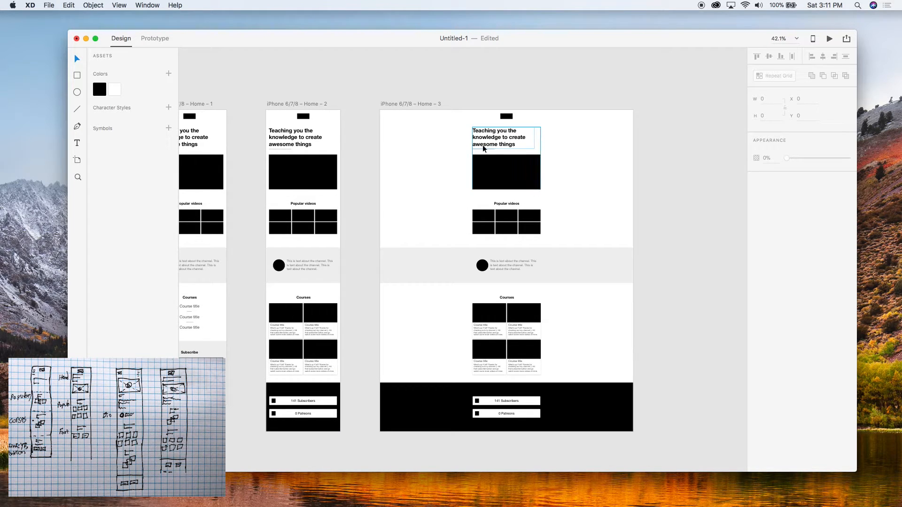
scroll(634, 184, up, 6)
click(422, 174)
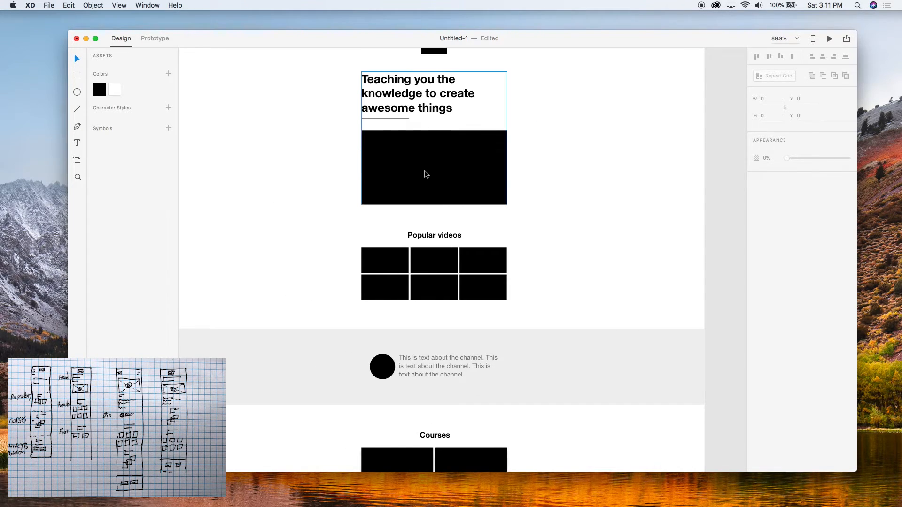
click(731, 208)
scroll(726, 212, down, 6)
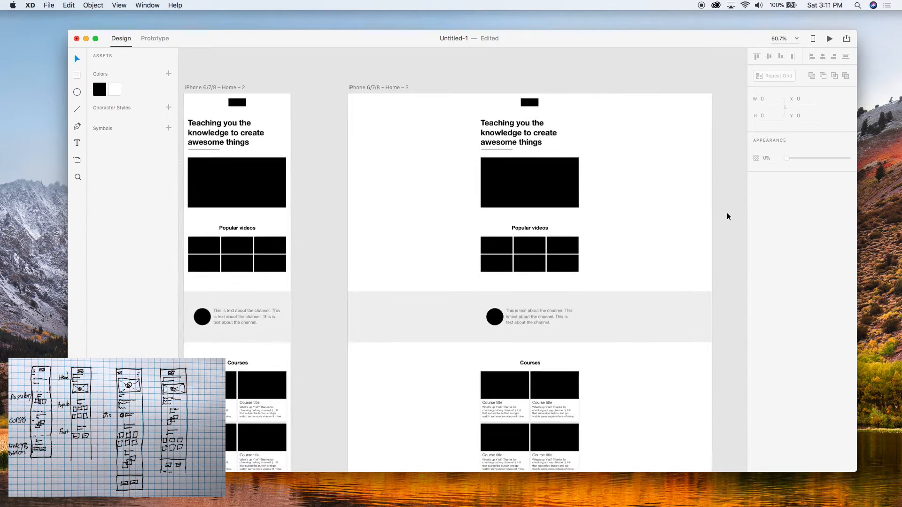
Place the black video block to the right of the headline, and move the headline with its underline toward the artboard's left side.
scroll(690, 223, up, 5)
drag(579, 197, 646, 137)
click(504, 131)
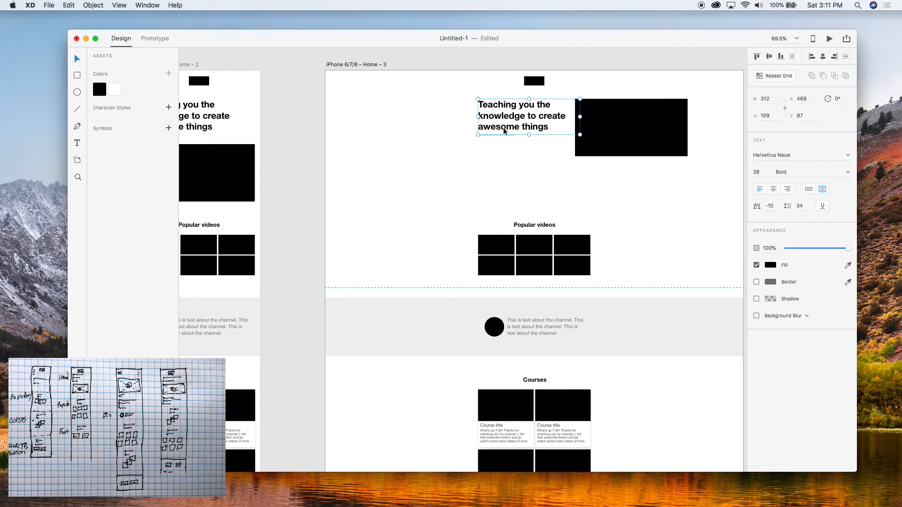
drag(501, 137, 392, 144)
Enlarge the video block to 565 by 288 and position it at about X 565, Y 110.
click(600, 128)
drag(574, 157, 503, 203)
drag(560, 153, 615, 168)
key(shift+Left)
key(shift+Left)
key(shift+Left)
key(shift+Left)
key(shift+Left)
key(shift+Left)
key(shift+Left)
key(shift+Left)
key(shift+Left)
key(shift+Left)
key(shift+Left)
key(shift+Left)
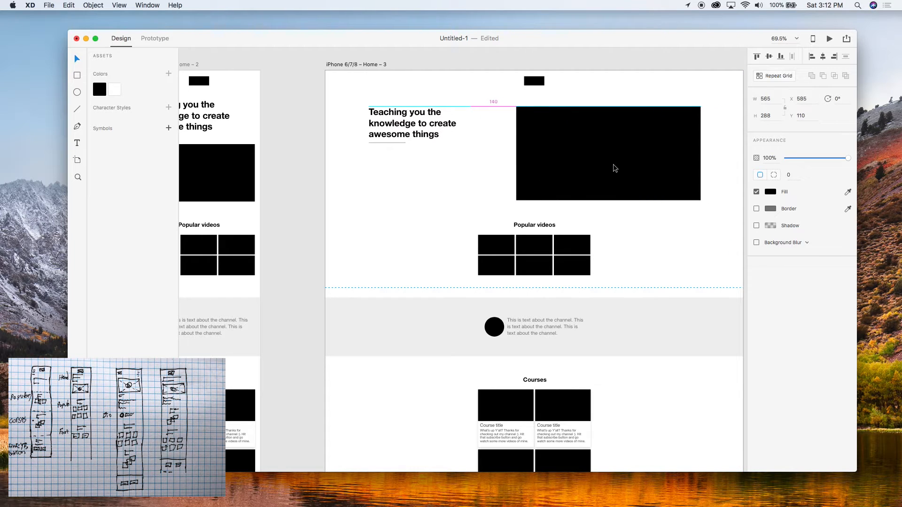
key(shift+Left)
key(shift+Left)
Move the headline and underline to X 233, Y 110, close beside the video block.
drag(383, 125, 415, 126)
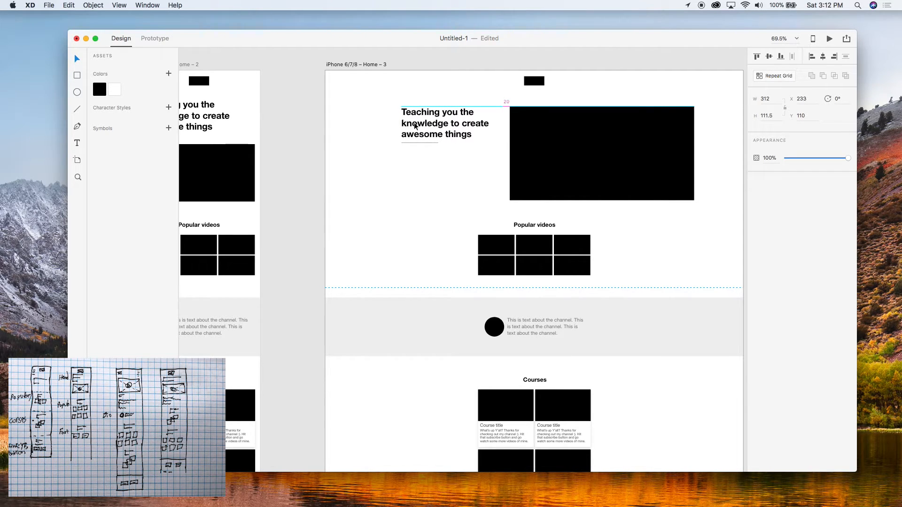
click(407, 176)
scroll(407, 176, down, 5)
scroll(407, 176, up, 5)
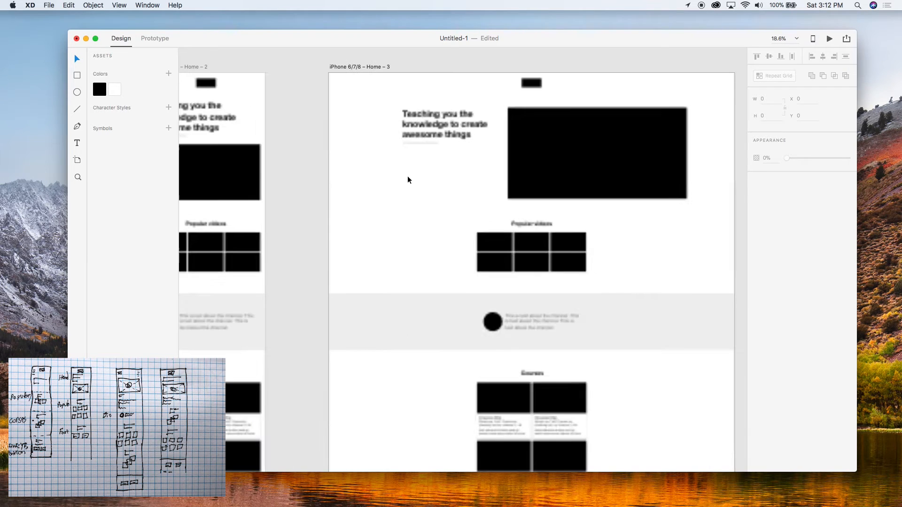
Move the Popular videos, channel band, Courses and footer sections off the wide artboard to the empty canvas on its right.
mouse_move(418, 122)
mouse_down()
mouse_move(418, 196)
mouse_move(419, 113)
mouse_move(419, 128)
mouse_up()
scroll(419, 128, down, 3)
drag(339, 188, 545, 405)
drag(501, 220, 771, 196)
Restack the enlarged video block below the headline with left edges aligned, centering the block under the logo.
click(524, 151)
drag(525, 154, 489, 183)
click(402, 131)
drag(419, 129, 439, 139)
scroll(440, 135, up, 10)
scroll(374, 218, down, 8)
drag(393, 190, 393, 193)
click(354, 199)
drag(356, 154, 453, 251)
click(449, 322)
Extend the wide artboard's height to about 2282 to make room for the lower sections.
scroll(449, 322, down, 1)
scroll(449, 322, down, 8)
scroll(449, 322, down, 4)
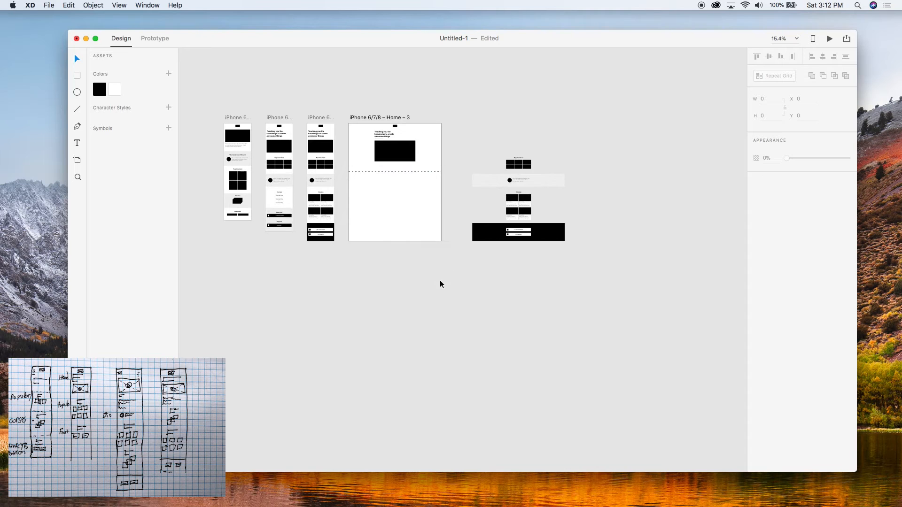
click(394, 222)
drag(397, 243, 396, 288)
click(511, 288)
Move the set-aside sections back onto the wide artboard below the video block, spanning its full width.
drag(562, 312, 458, 144)
drag(514, 169, 385, 164)
scroll(387, 179, up, 3)
key(shift+Down)
key(shift+Down)
key(shift+Down)
key(shift+Down)
key(shift+Down)
key(shift+Down)
double_click(363, 388)
click(551, 380)
drag(489, 409, 384, 288)
click(380, 201)
mouse_move(421, 238)
mouse_down()
mouse_move(355, 181)
mouse_move(361, 211)
mouse_move(404, 233)
mouse_up()
click(382, 246)
click(405, 223)
click(396, 243)
key(super+z)
key(super+z)
click(396, 243)
key(super+z)
Shorten the wide artboard so that it ends at the bottom of the black footer.
click(397, 411)
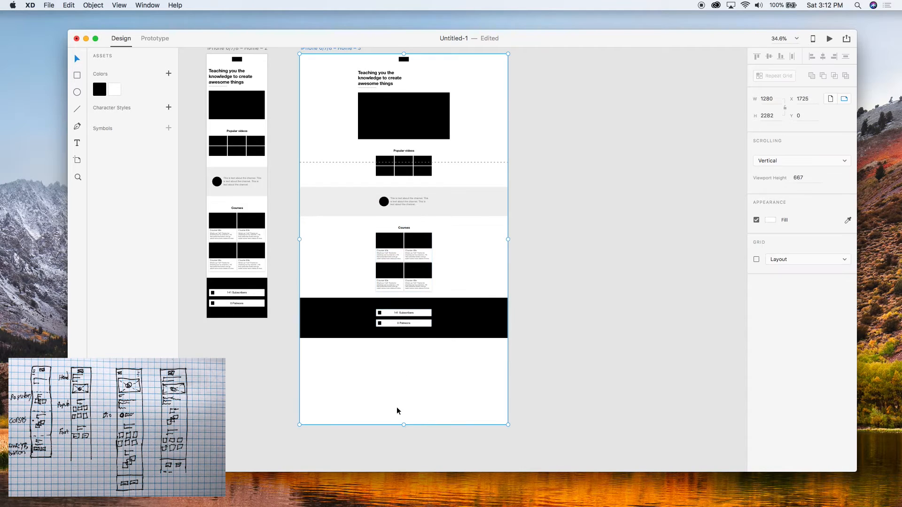
drag(406, 426, 387, 340)
click(384, 360)
key(super+Return)
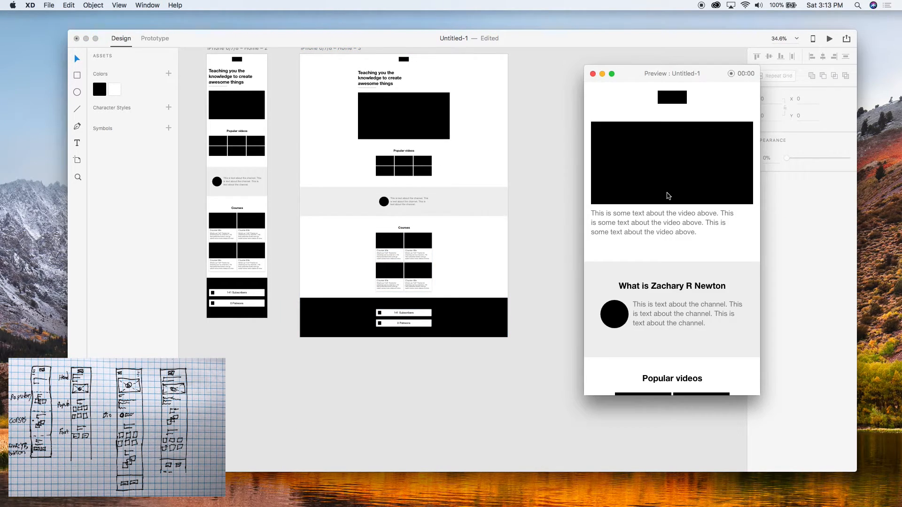
click(593, 74)
scroll(571, 83, up, 5)
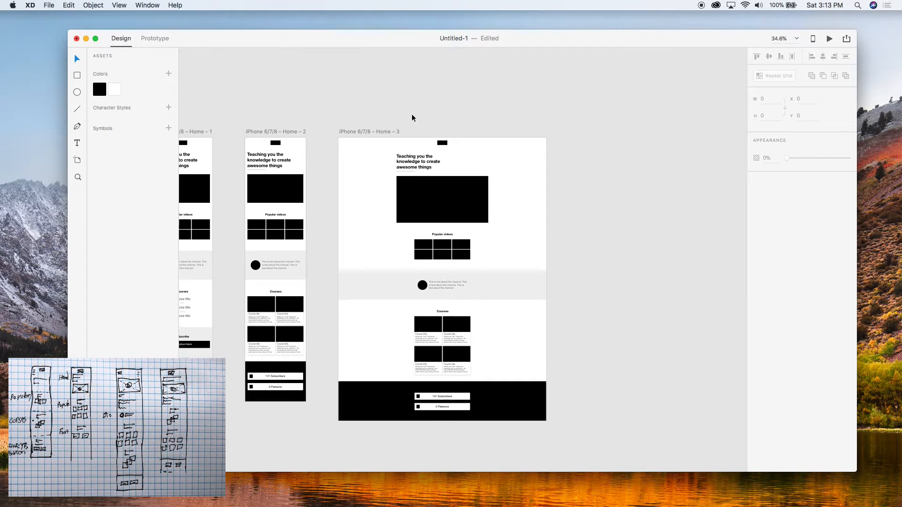
Preview the 1280-wide artboard, examine its header, Popular videos, Courses and footer sections, and close the preview.
click(378, 131)
key(super+Return)
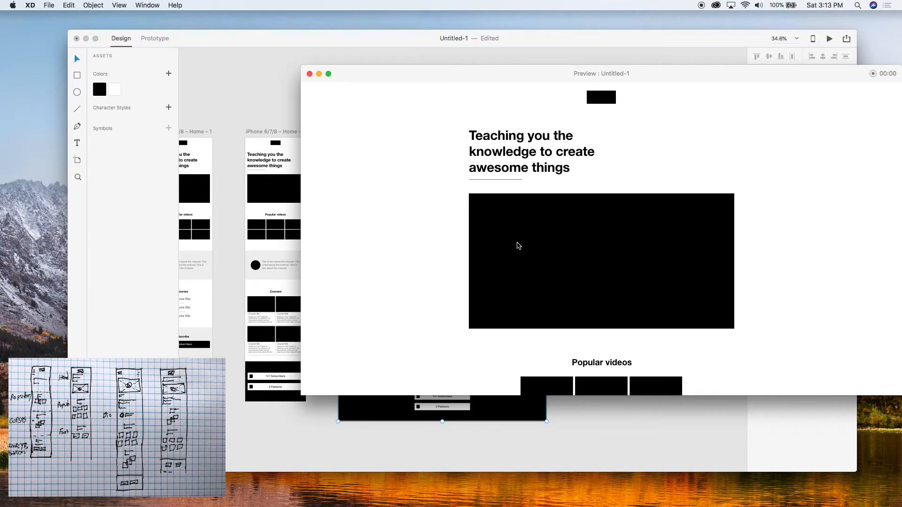
scroll(518, 245, down, 3)
scroll(518, 245, up, 1)
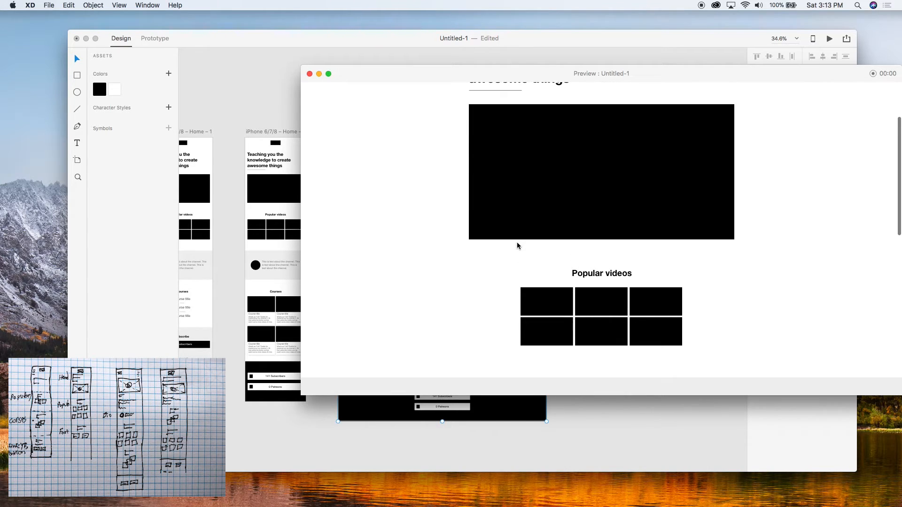
scroll(517, 245, down, 3)
scroll(517, 245, up, 5)
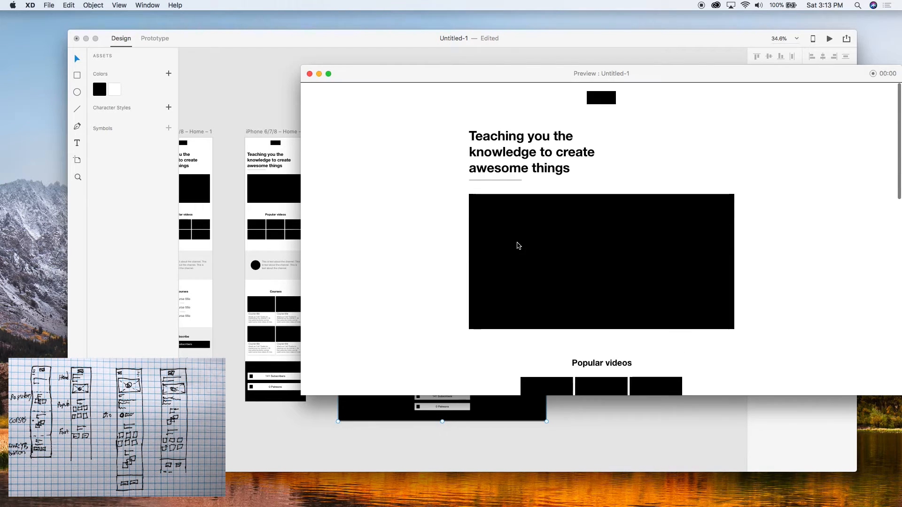
scroll(518, 245, down, 6)
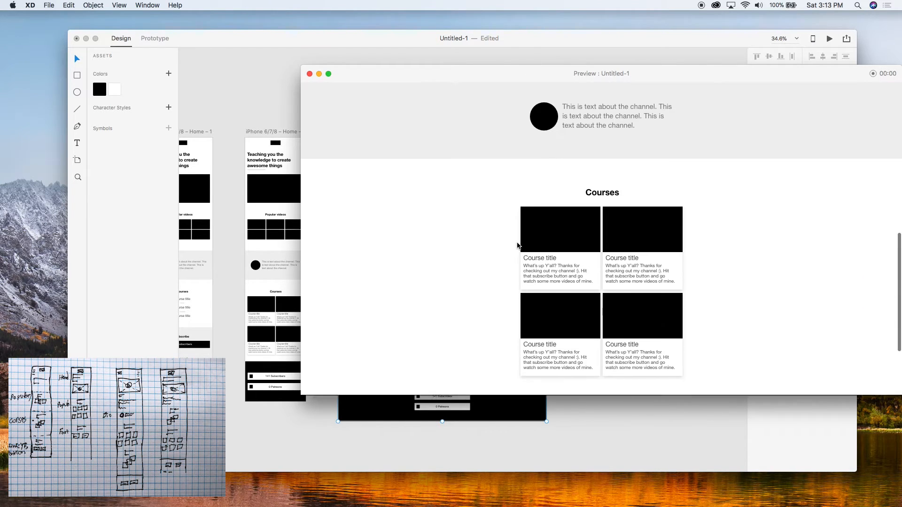
scroll(517, 245, down, 3)
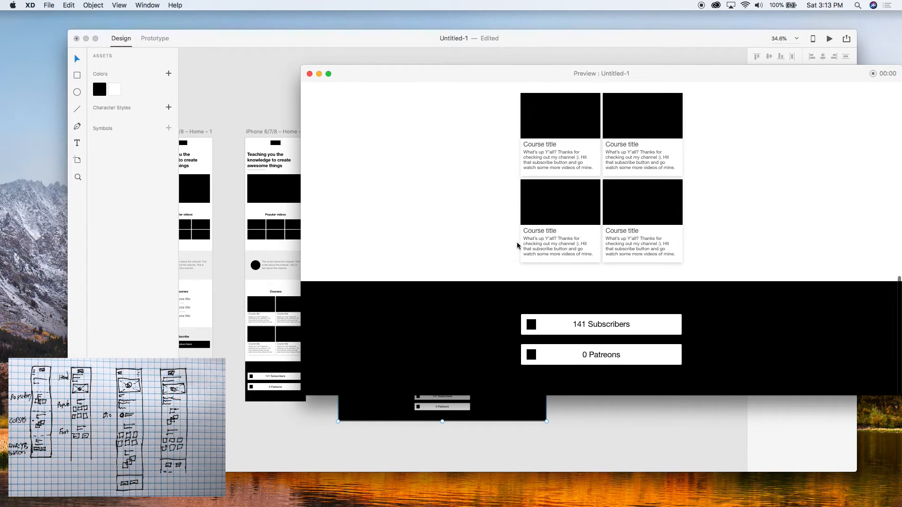
scroll(517, 243, up, 10)
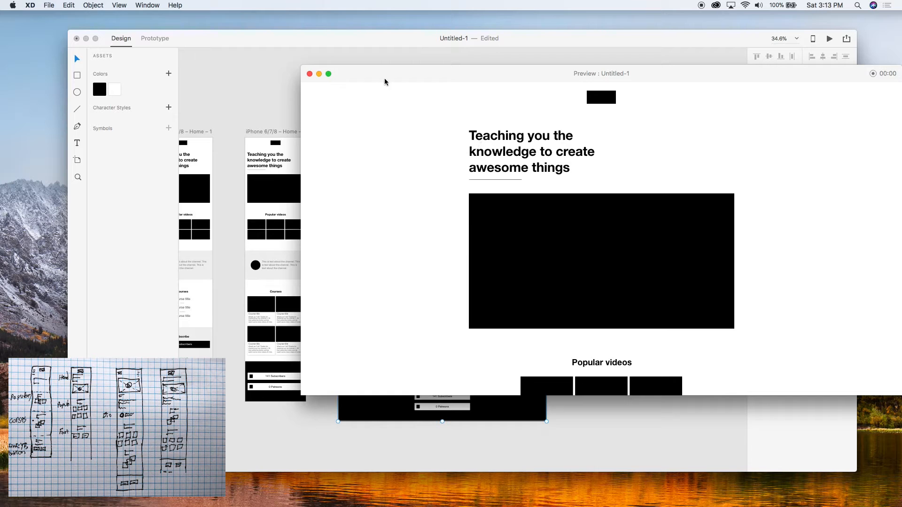
click(310, 74)
Draw a 1280 by 522 rectangle over the wide artboard's header area and send it behind the header content.
click(461, 102)
scroll(461, 103, down, 1)
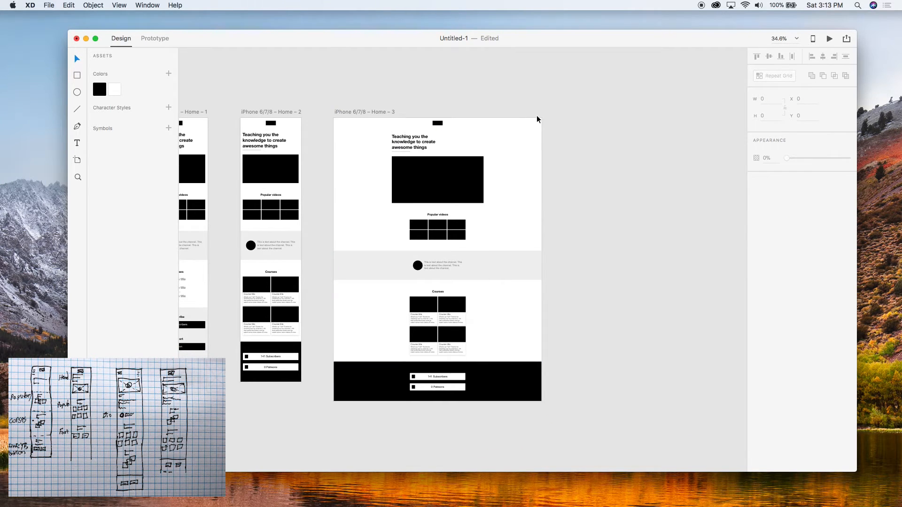
key(r)
drag(544, 118, 345, 217)
drag(334, 212, 334, 202)
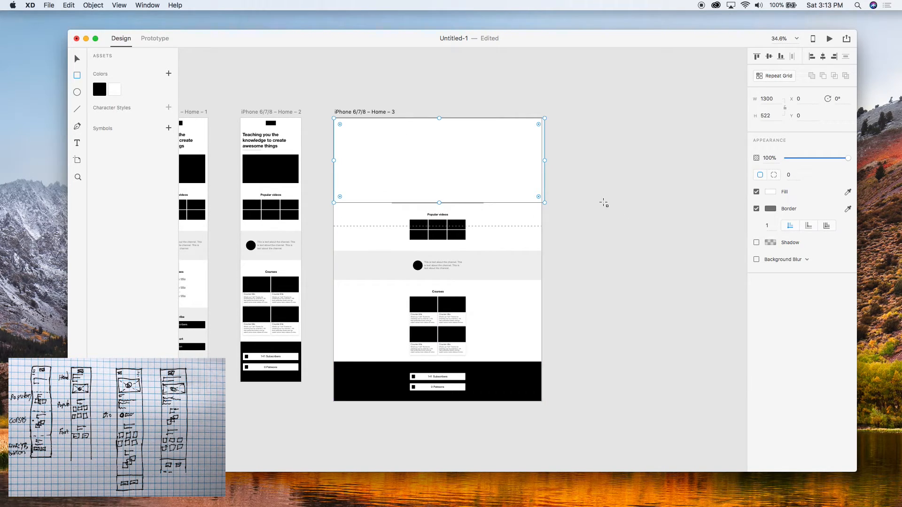
key(super+shift+bracketleft)
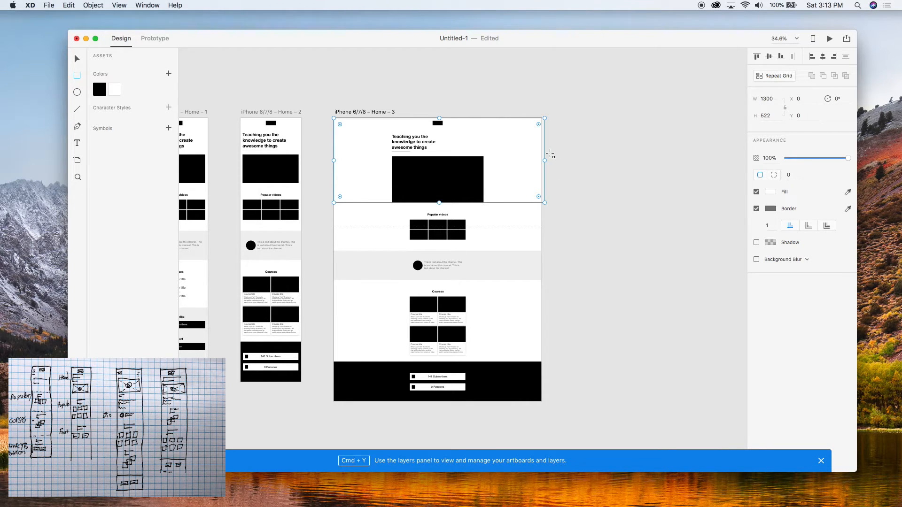
drag(544, 160, 541, 160)
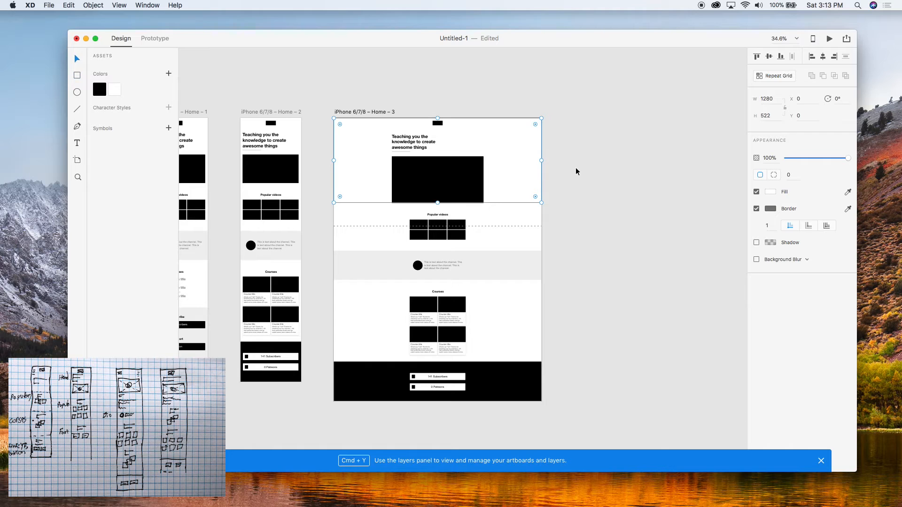
Delete the header rectangle's lower-right corner point to turn it into a diagonal triangle.
double_click(517, 185)
click(542, 203)
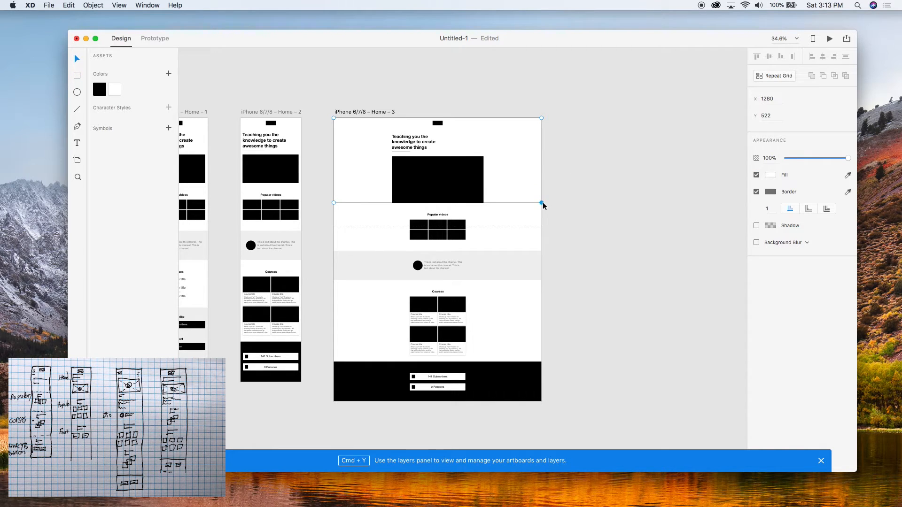
key(Delete)
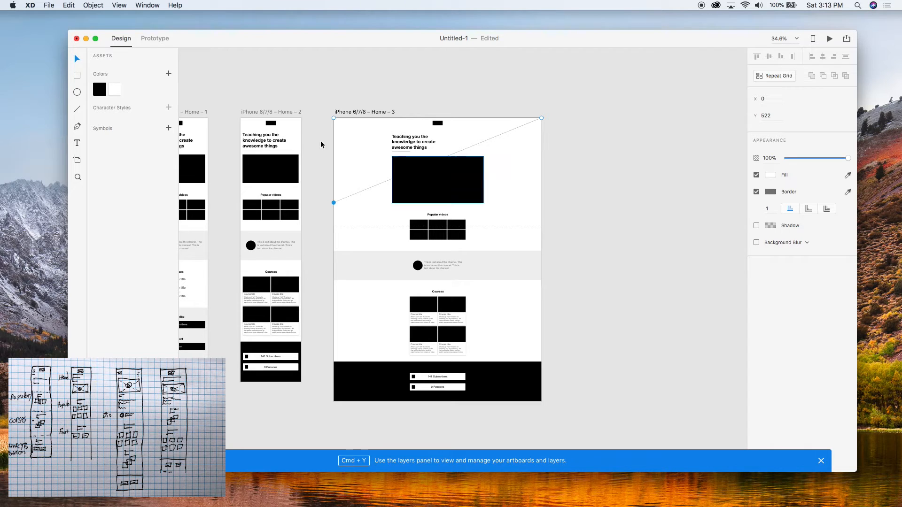
Remove the header triangle's border and set its fill to #F2F2F2.
click(756, 191)
click(773, 175)
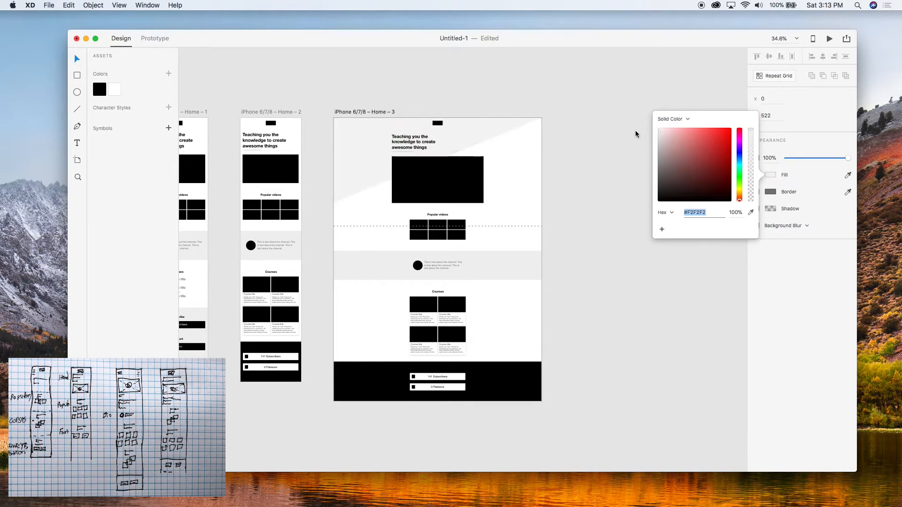
drag(634, 131, 635, 132)
key(Escape)
Match the wide artboard's channel band fill to the header triangle's light gray and add that gray to the color assets.
click(527, 273)
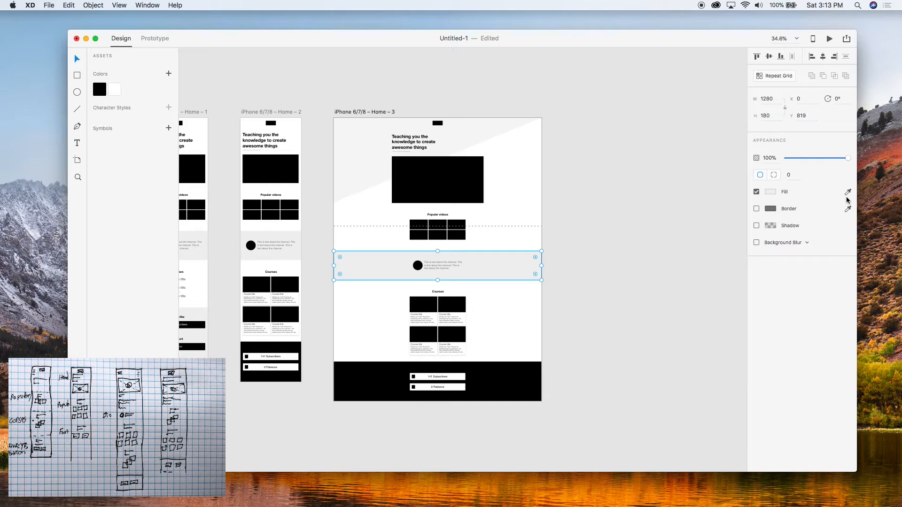
click(348, 157)
click(360, 161)
click(167, 75)
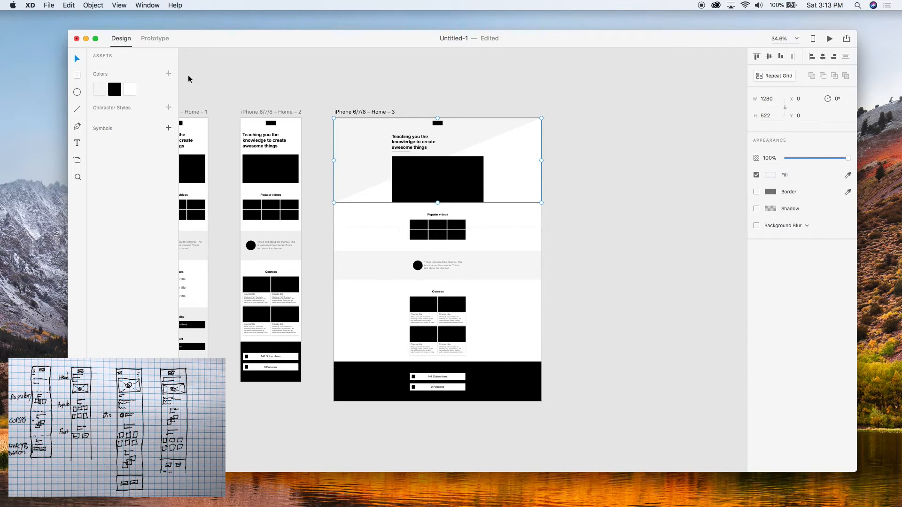
Apply the light-gray color asset to the gray section bands on the phone home artboards.
click(568, 272)
scroll(315, 245, left, 5)
click(349, 231)
shift+click(300, 235)
shift+click(202, 204)
shift+click(210, 299)
shift+click(253, 330)
click(222, 70)
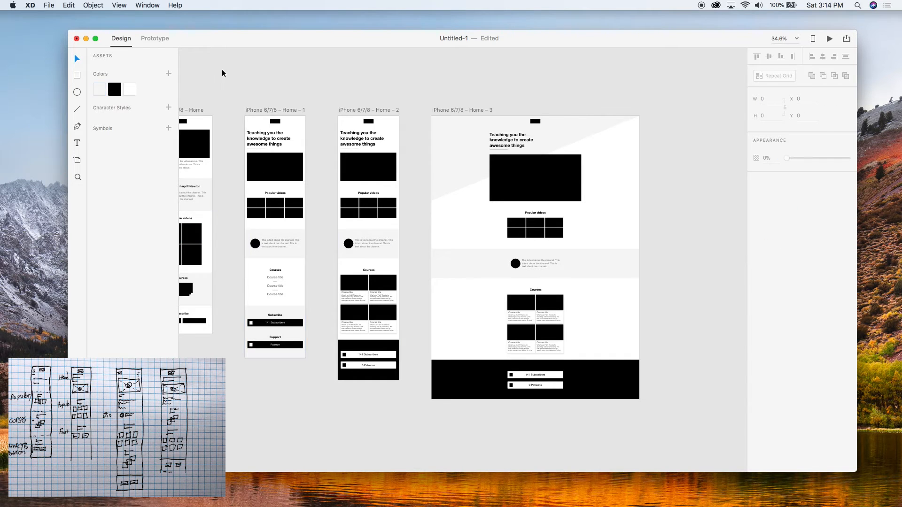
Preview the wide home artboard to check the angled header background.
scroll(224, 74, down, 5)
click(339, 88)
key(super+Return)
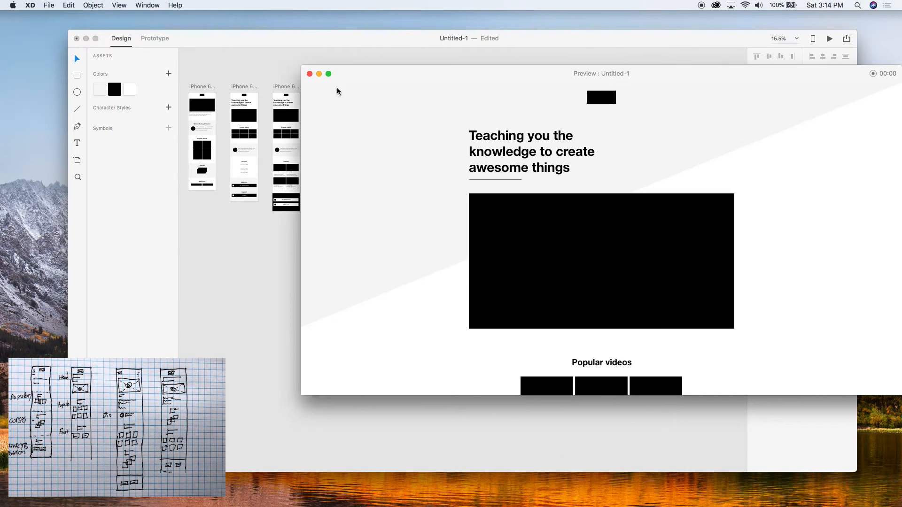
click(310, 74)
Add a corner point to the header triangle's slanted edge and place it on the artboard's right edge at about 1280, 154.
scroll(381, 122, up, 3)
click(388, 98)
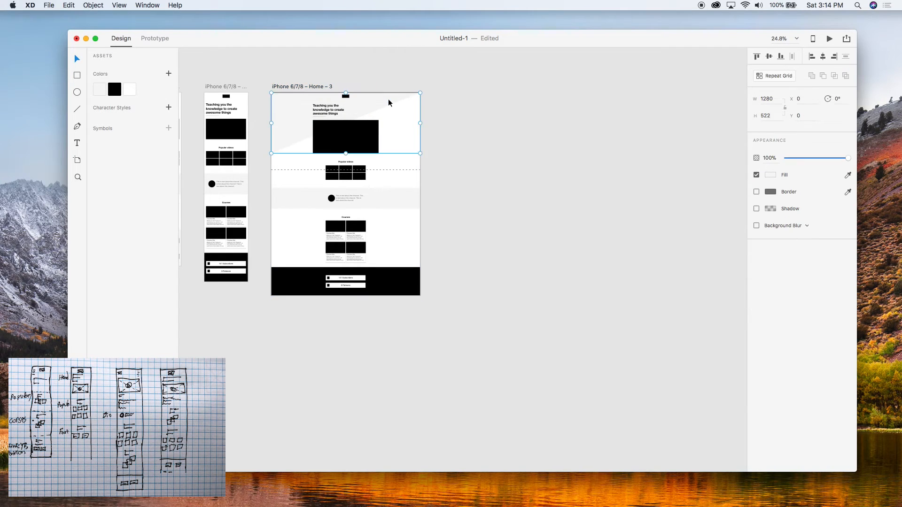
click(472, 107)
double_click(379, 101)
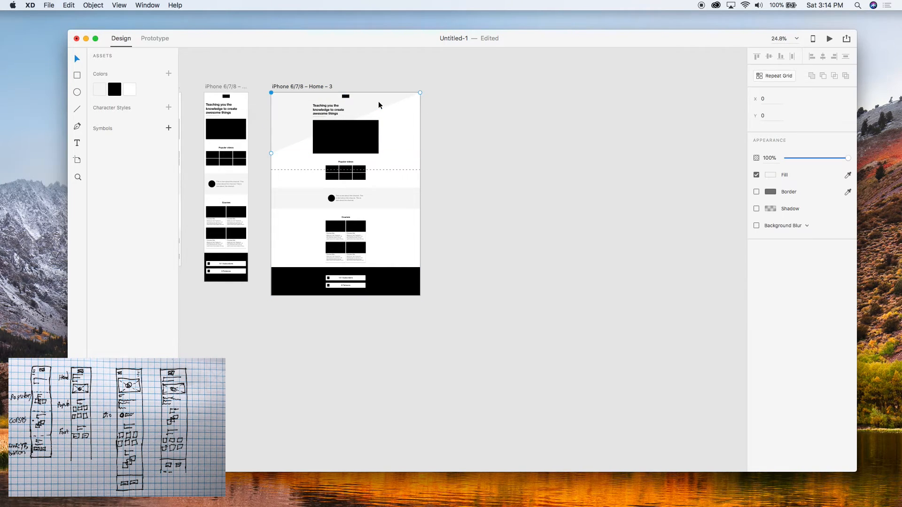
click(387, 106)
drag(390, 104, 421, 111)
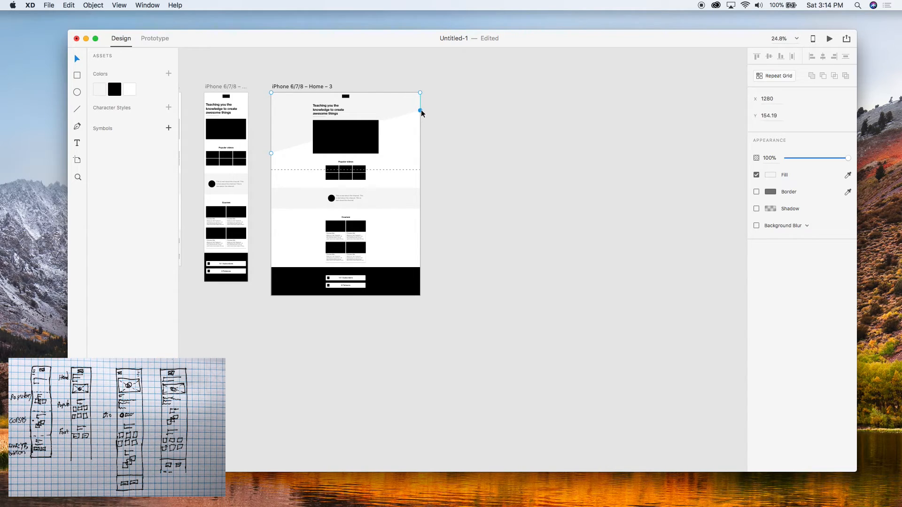
click(445, 133)
Stretch the angled header shape to a height of about 619 and preview the wide artboard.
click(395, 115)
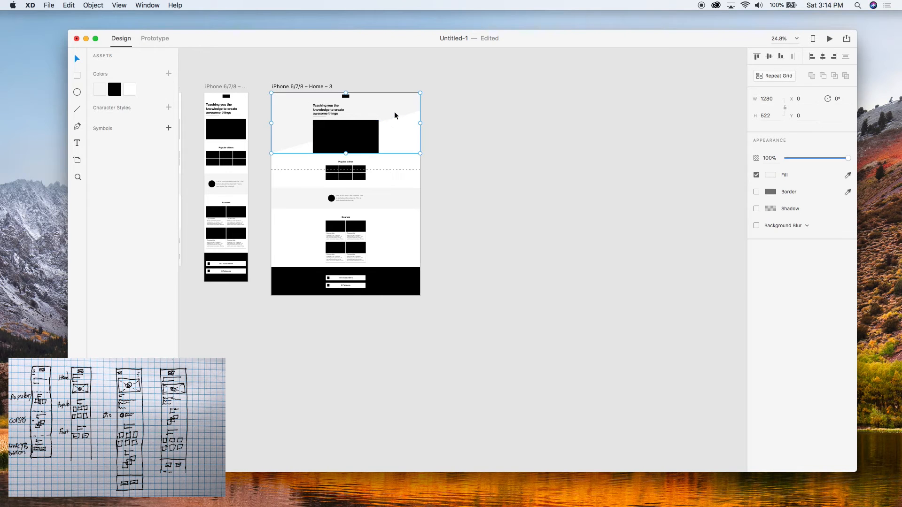
drag(346, 154, 347, 164)
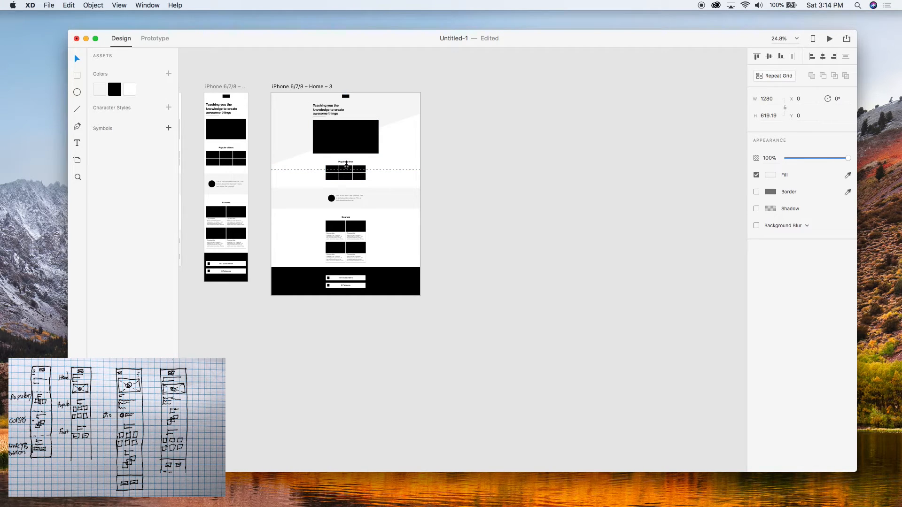
key(super+Return)
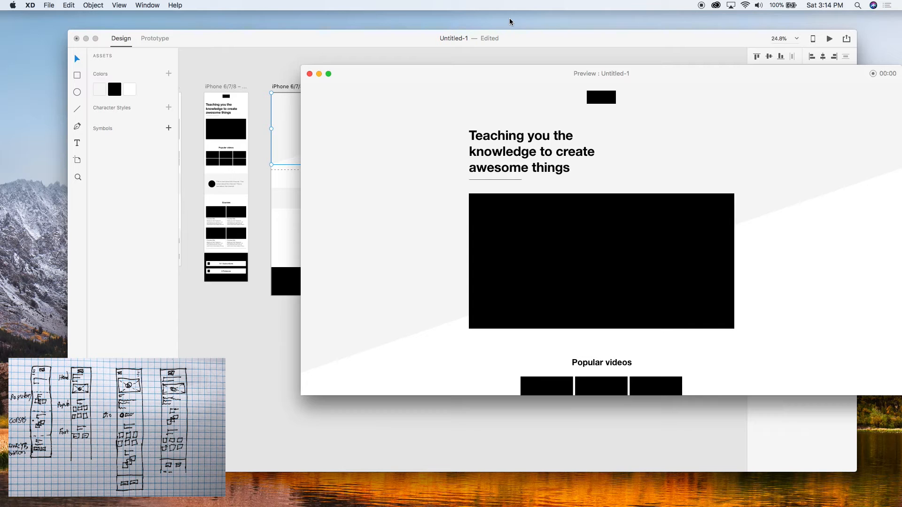
click(310, 74)
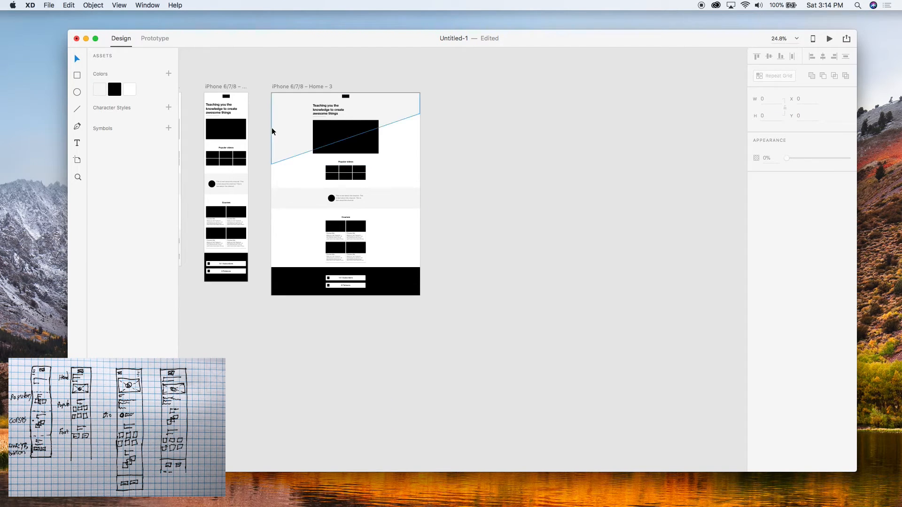
Move the angled header shape off the wide artboard and place a mirrored copy directly against its left side.
drag(285, 128, 612, 134)
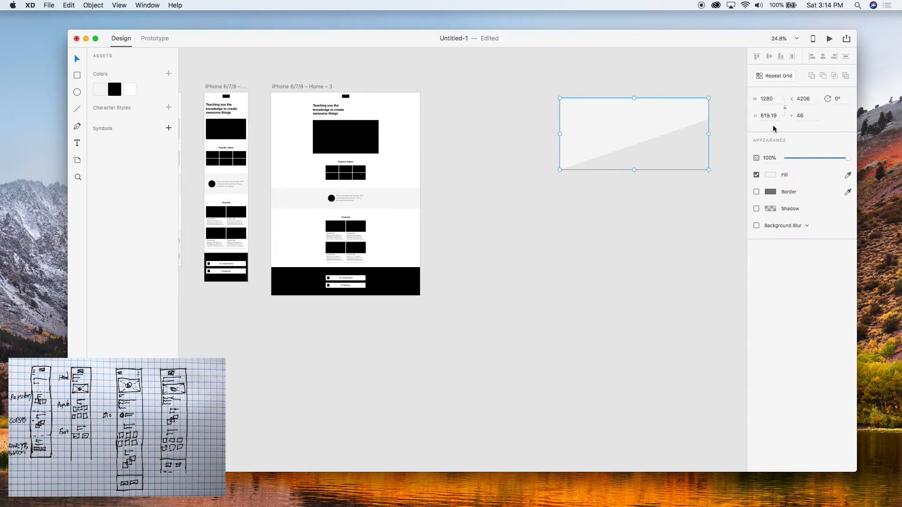
drag(708, 134, 404, 123)
click(599, 197)
scroll(598, 196, up, 5)
drag(598, 197, 261, 49)
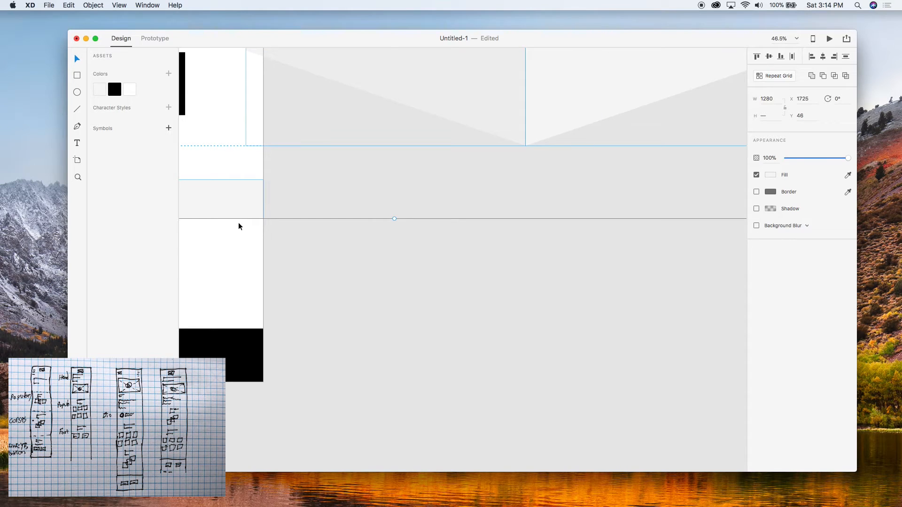
shift+click(245, 206)
scroll(421, 218, down, 6)
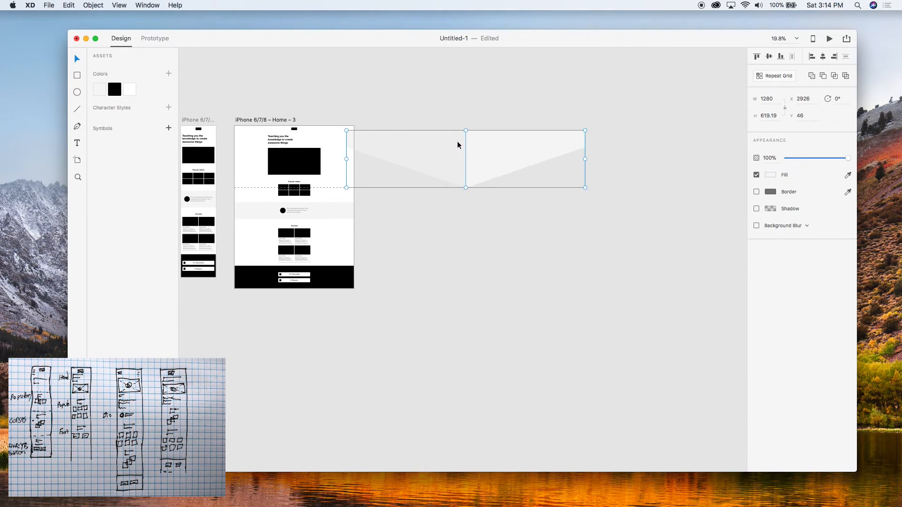
Move the joined 2560-wide header shapes onto the wide artboard, centered horizontally and flush with its top edge.
drag(457, 142, 518, 177)
click(548, 192)
scroll(557, 172, up, 7)
click(426, 150)
scroll(427, 151, down, 8)
drag(478, 143, 322, 152)
scroll(295, 141, up, 7)
scroll(320, 158, left, 5)
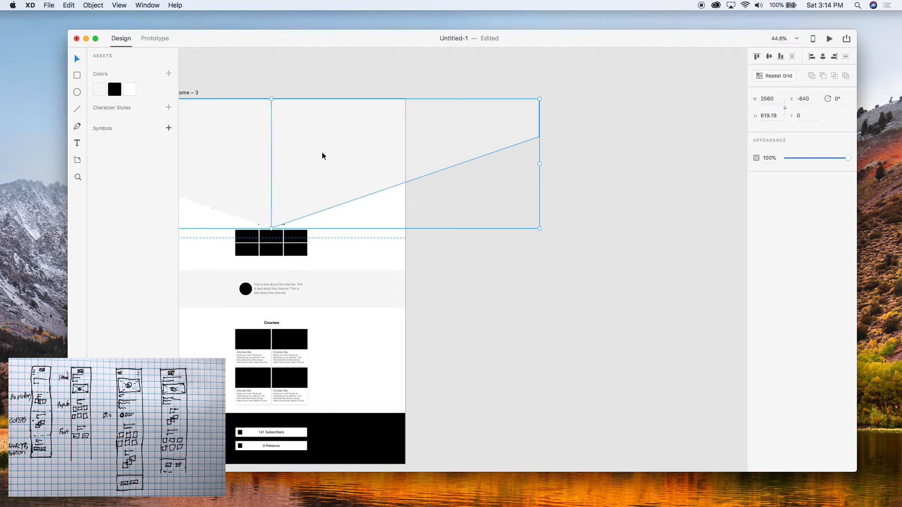
Send the joined header shapes behind the wide artboard's content and reduce their height.
key(super+shift+bracketleft)
click(501, 267)
scroll(396, 197, down, 4)
click(370, 174)
drag(318, 218, 318, 193)
Preview the wide home artboard to check the V-shaped header background.
key(super+Return)
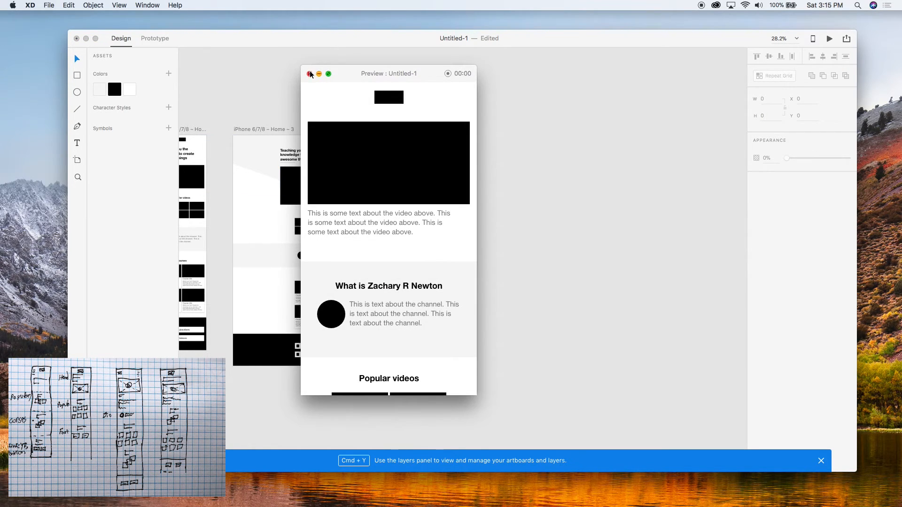
click(309, 74)
click(246, 134)
key(super+Return)
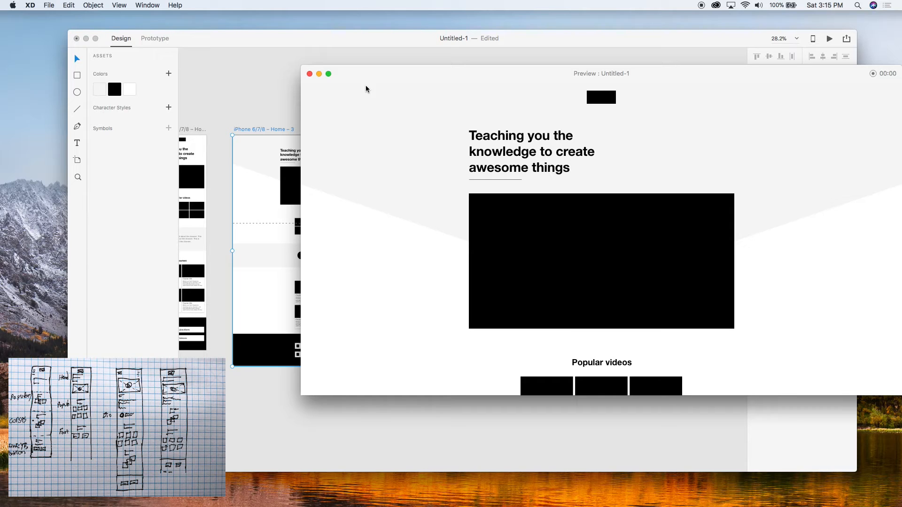
click(309, 74)
Remove the V-shaped gray background from the wide artboard's header.
key(super+0)
click(334, 99)
scroll(301, 161, up, 5)
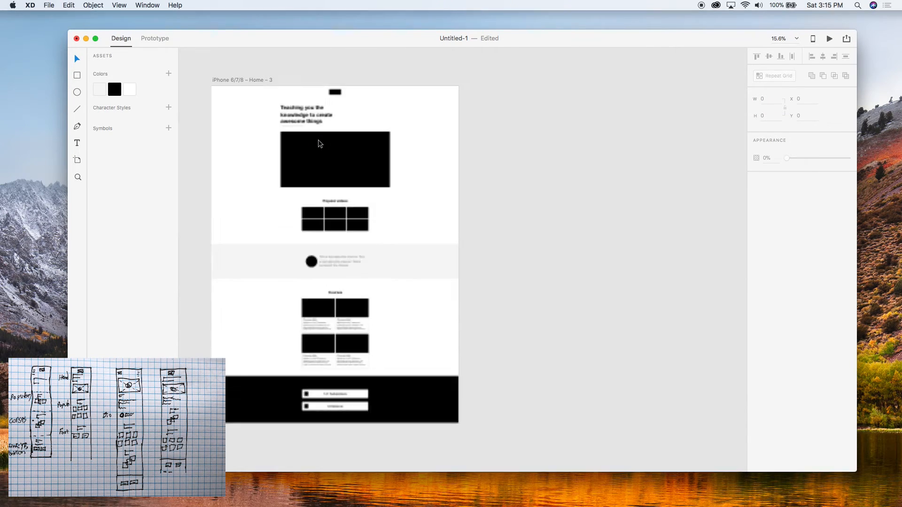
Preview the wide home artboard and examine all its sections from the header to the footer.
scroll(304, 166, down, 5)
click(303, 139)
key(super+Return)
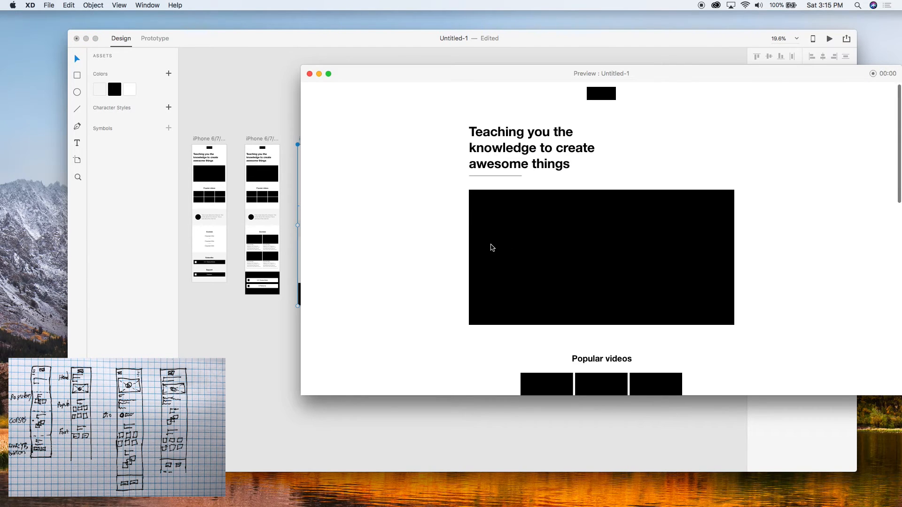
scroll(490, 246, down, 6)
scroll(490, 244, down, 5)
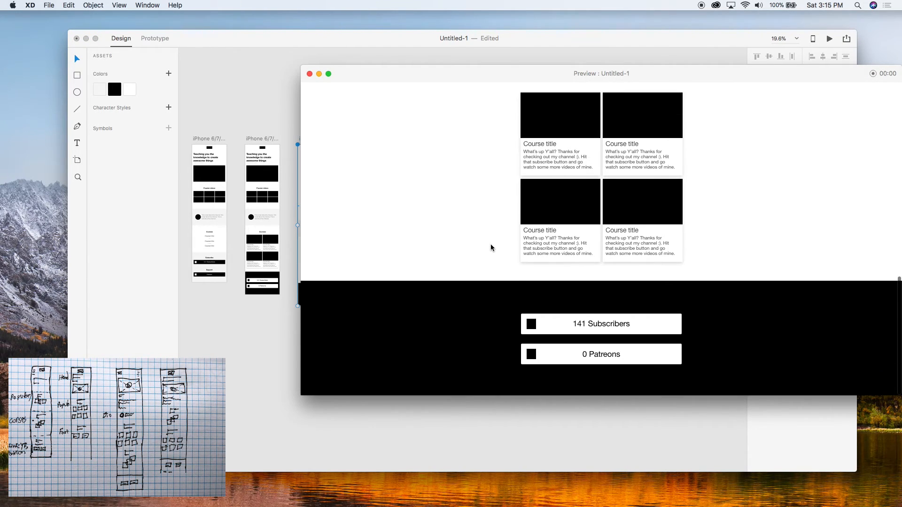
scroll(491, 244, up, 15)
scroll(491, 247, down, 10)
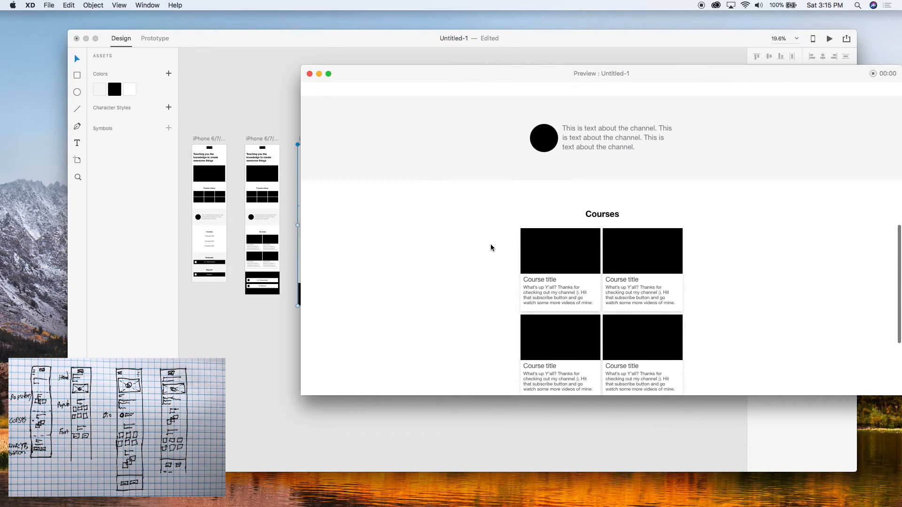
scroll(491, 247, up, 4)
scroll(491, 246, down, 6)
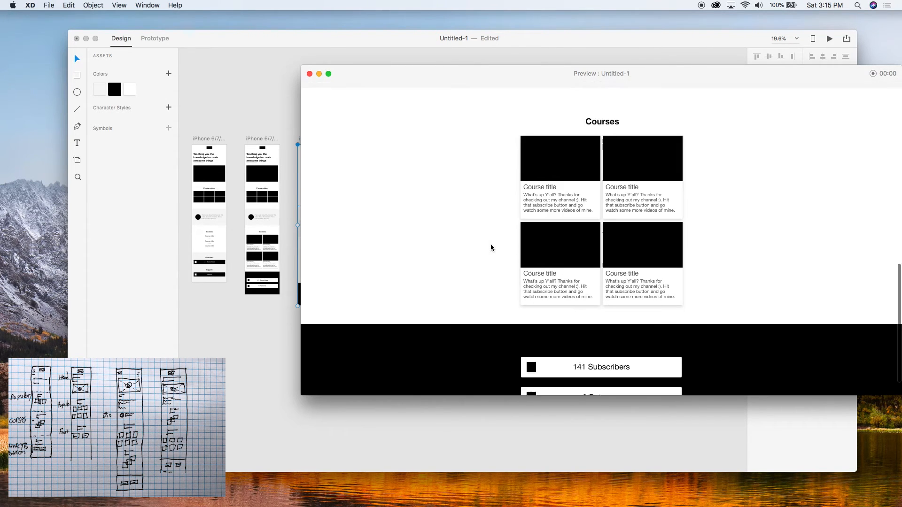
scroll(491, 246, up, 12)
scroll(490, 247, down, 7)
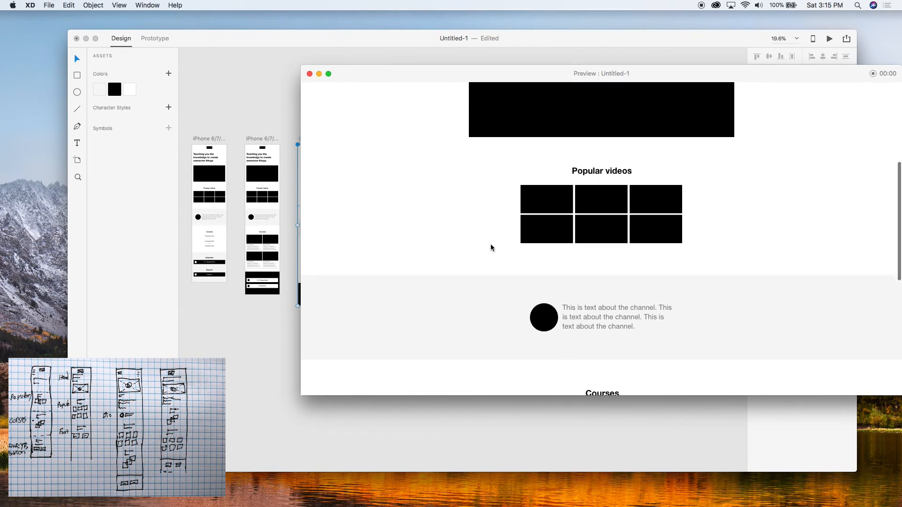
scroll(679, 457, down, 5)
scroll(599, 234, down, 4)
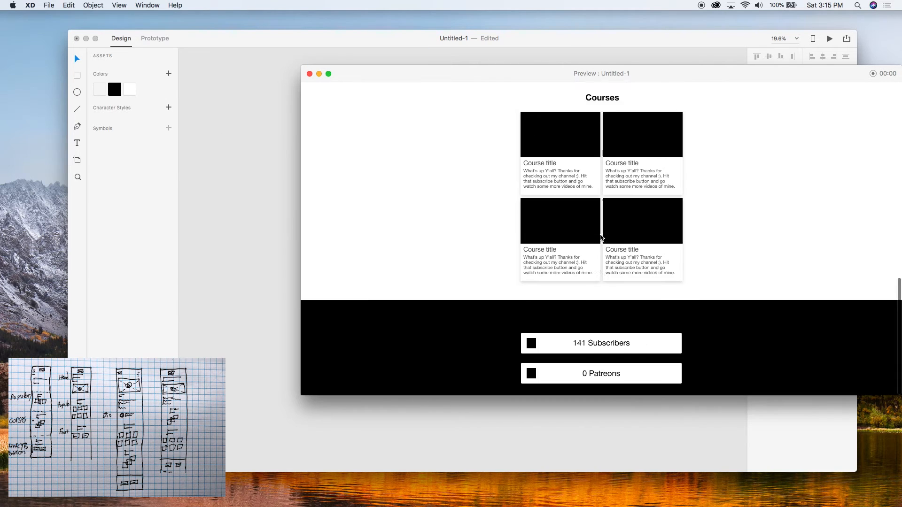
scroll(601, 235, up, 8)
scroll(600, 235, up, 5)
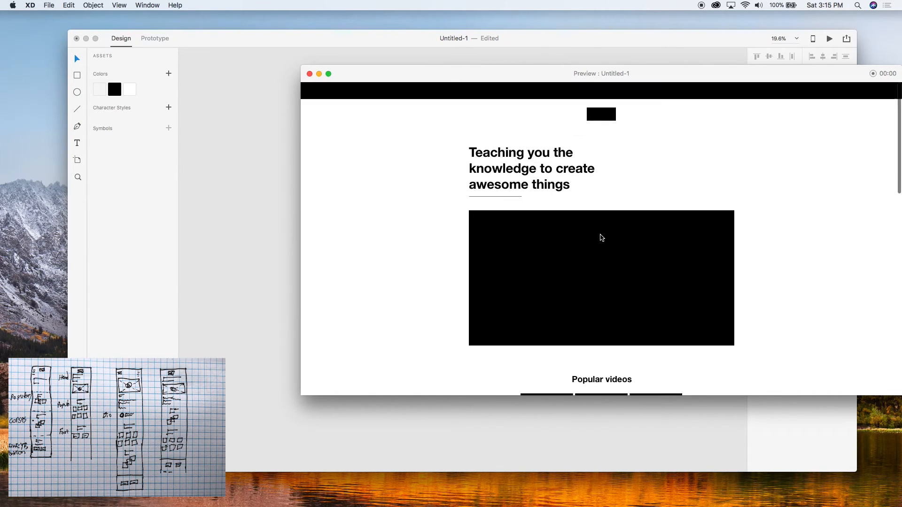
click(310, 74)
Duplicate the third phone artboard and the wide artboard, placing the copies in the empty canvas area to the right.
scroll(311, 143, down, 8)
scroll(432, 171, up, 4)
click(429, 172)
scroll(426, 166, up, 4)
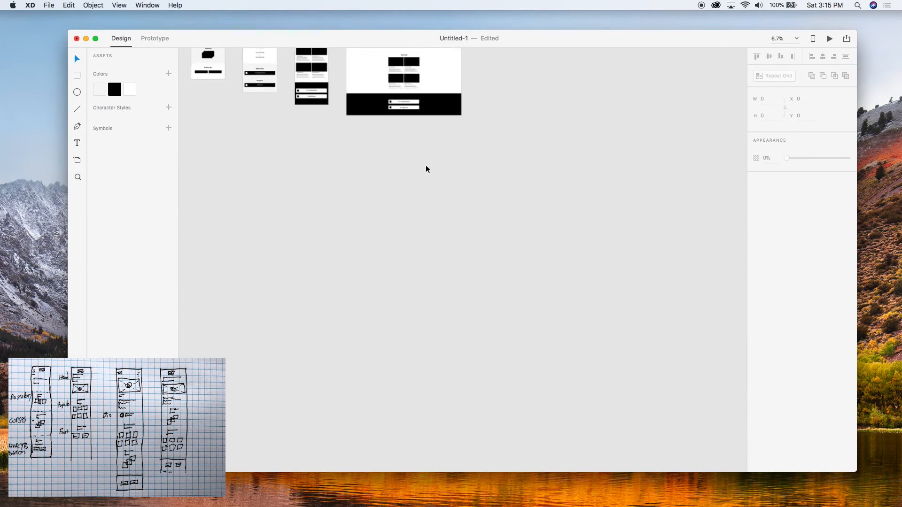
scroll(426, 165, up, 3)
scroll(426, 165, down, 3)
click(430, 105)
shift+click(400, 105)
drag(401, 105, 685, 116)
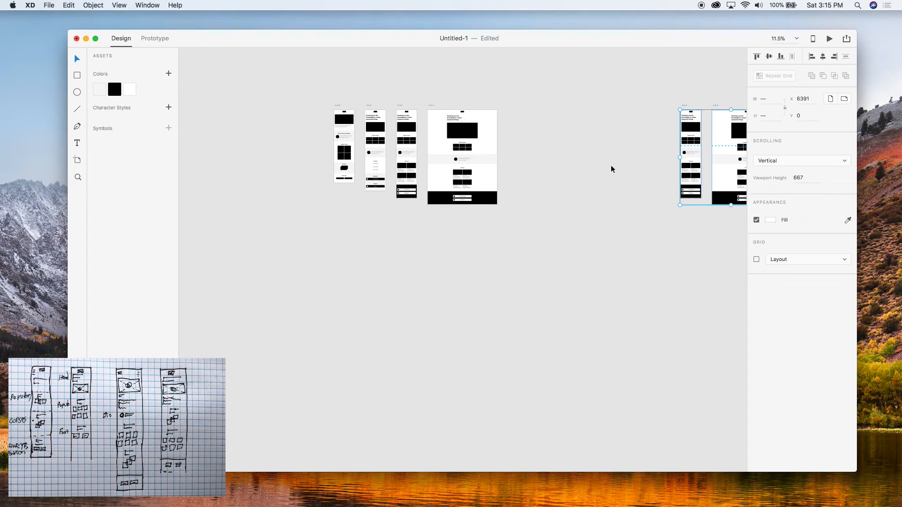
click(611, 166)
Move the copied phone and wide artboards together to a new spot farther away from the originals.
scroll(611, 166, right, 8)
click(341, 110)
shift+click(310, 110)
drag(309, 110, 465, 142)
click(403, 149)
Compare the original wireframes with the copied phone and wide artboards.
scroll(403, 149, down, 6)
scroll(461, 157, up, 10)
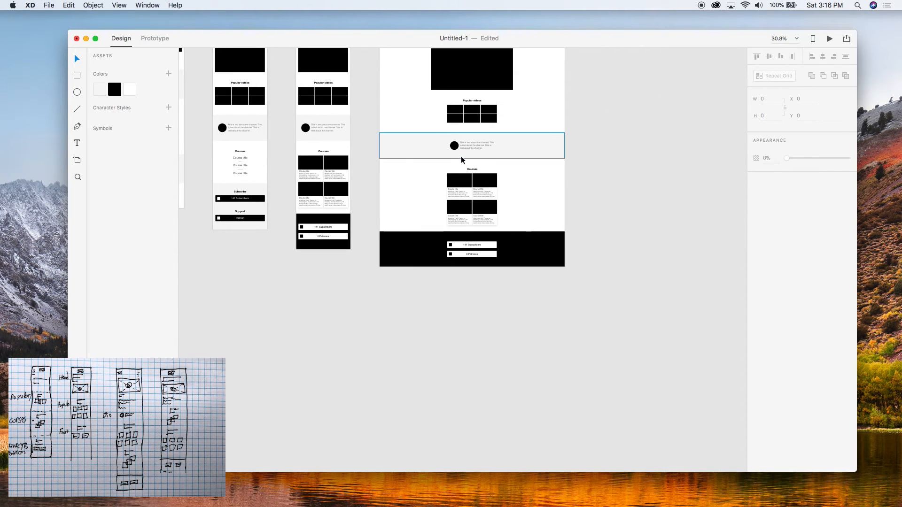
scroll(601, 175, right, 15)
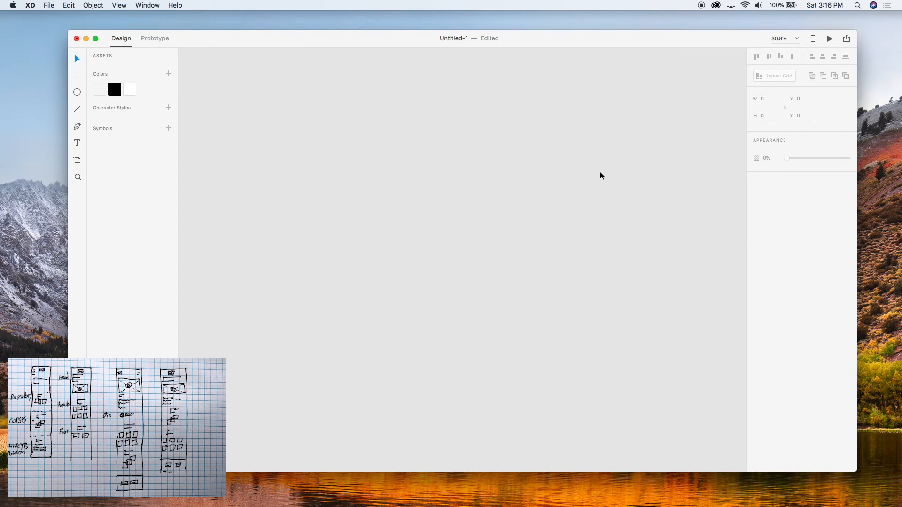
scroll(600, 175, right, 10)
scroll(601, 176, up, 4)
scroll(483, 184, up, 3)
scroll(484, 184, left, 2)
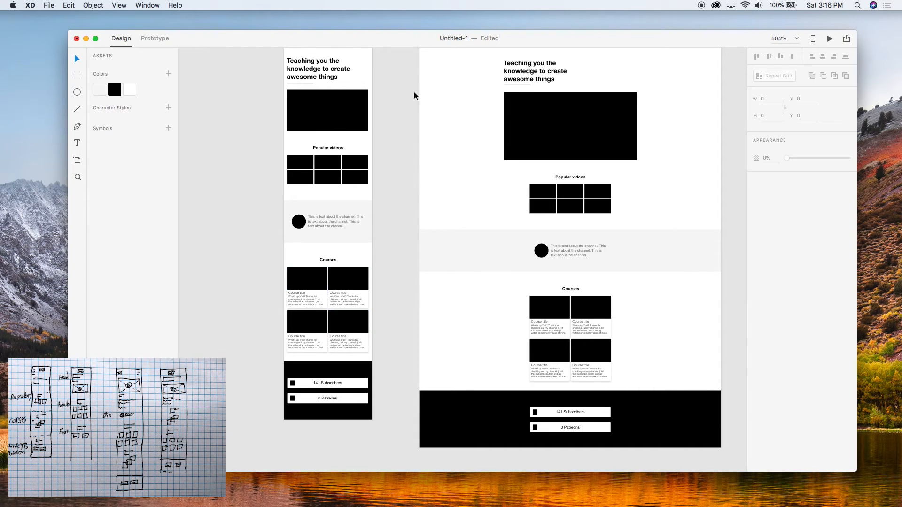
scroll(225, 381, down, 5)
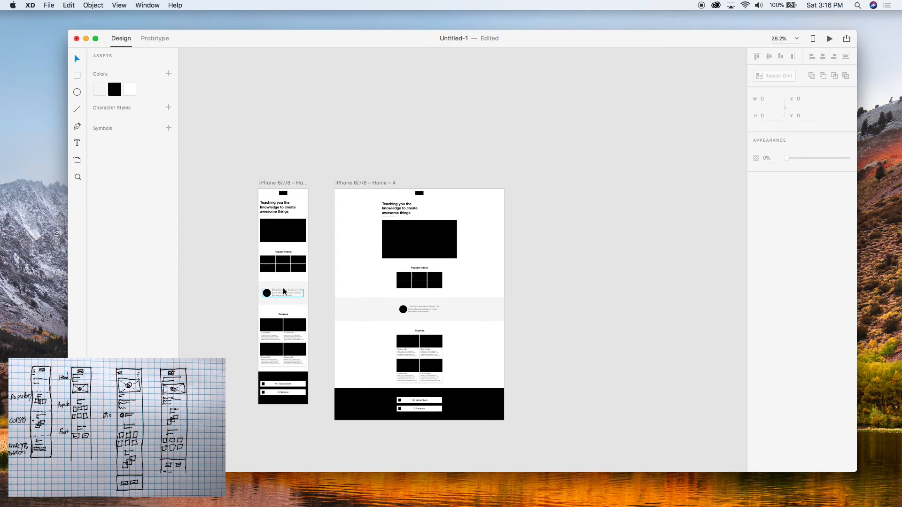
scroll(284, 291, down, 3)
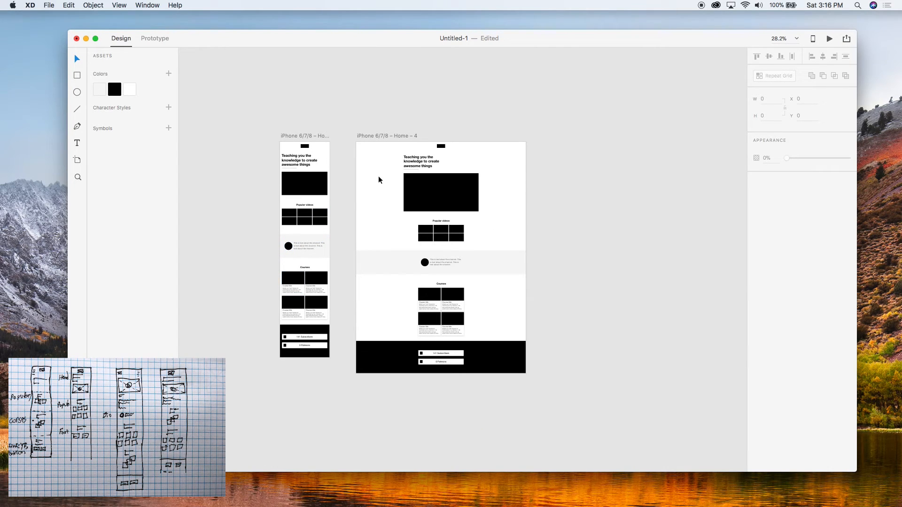
Draw a menu icon of three stacked 32-wide horizontal lines beside the logo on the copied phone artboard and color them black.
scroll(343, 128, up, 8)
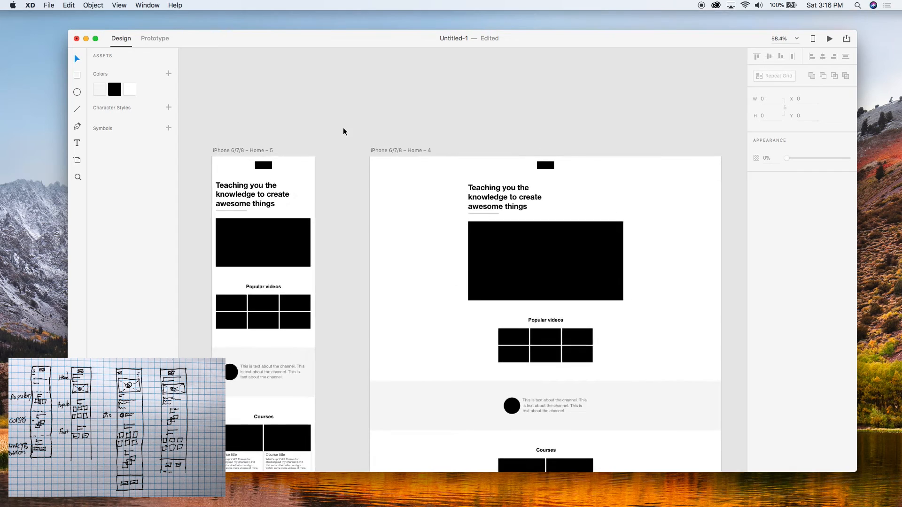
drag(363, 147, 382, 146)
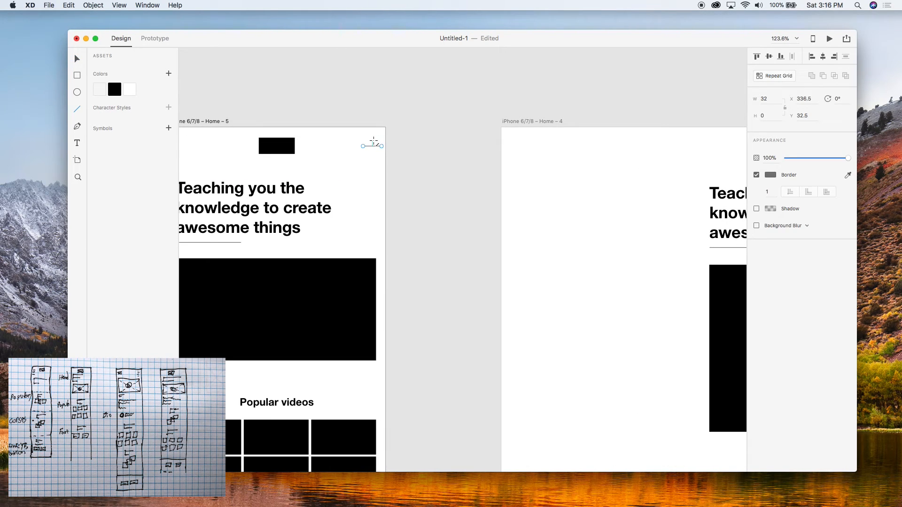
key(v)
mouse_move(373, 143)
mouse_down()
mouse_move(371, 152)
mouse_move(346, 120)
mouse_up()
click(115, 92)
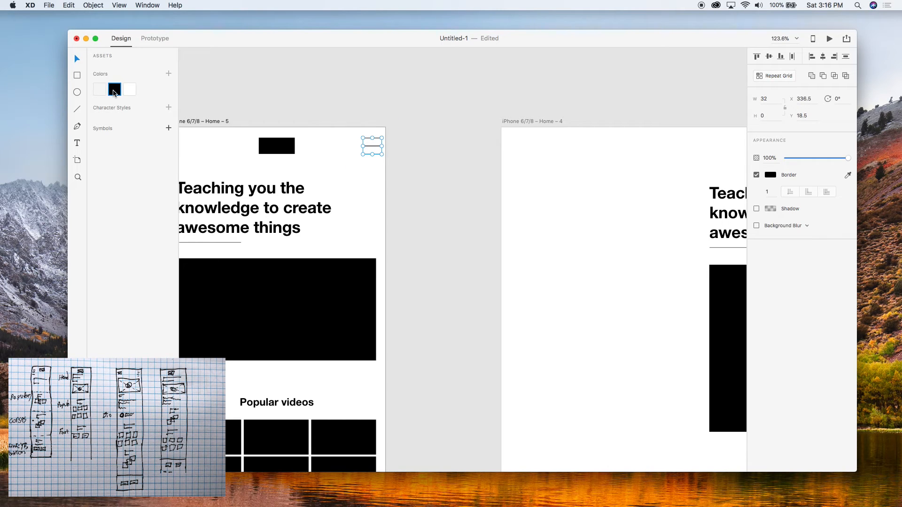
Move the three-line menu icon inward so its right edge aligns with the content margin of the copied phone artboard.
click(394, 153)
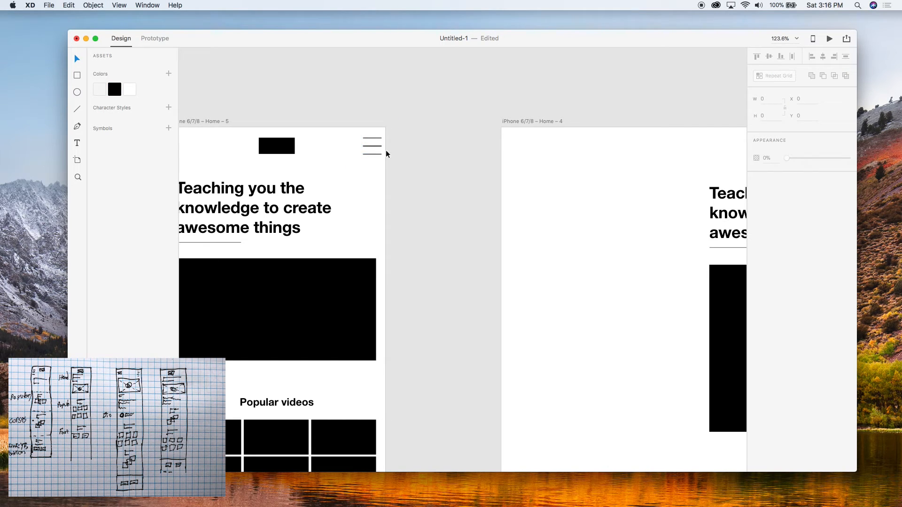
drag(374, 150, 370, 148)
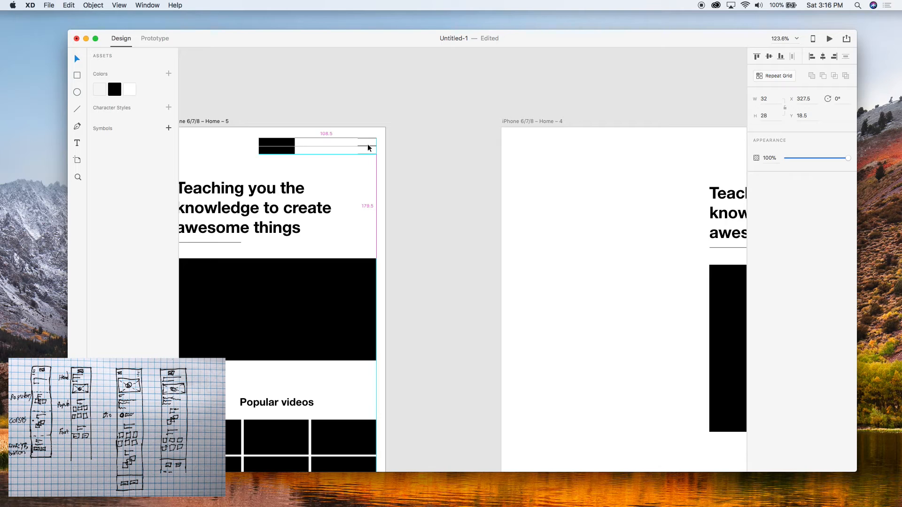
click(417, 150)
scroll(418, 150, down, 5)
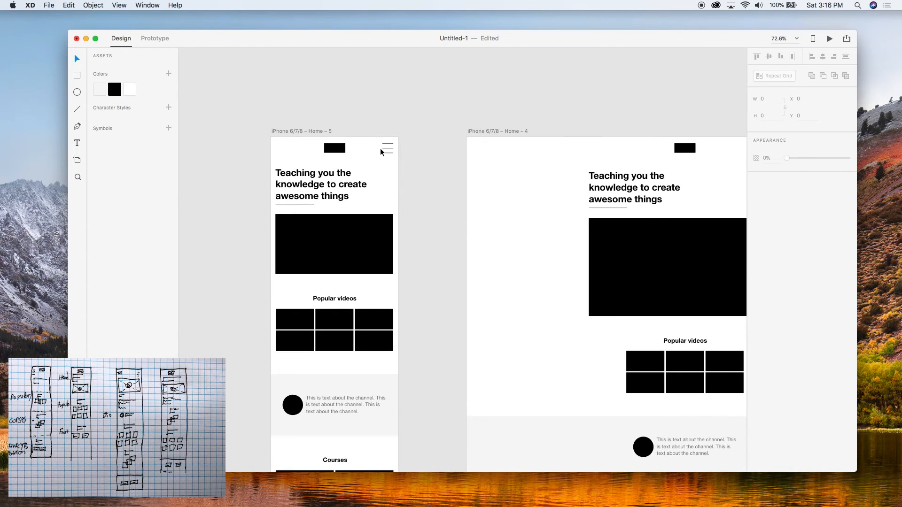
Reduce the menu icon's height to about 17 and center it vertically on the logo at Y 23.5.
scroll(380, 148, up, 8)
click(416, 139)
drag(400, 162, 400, 150)
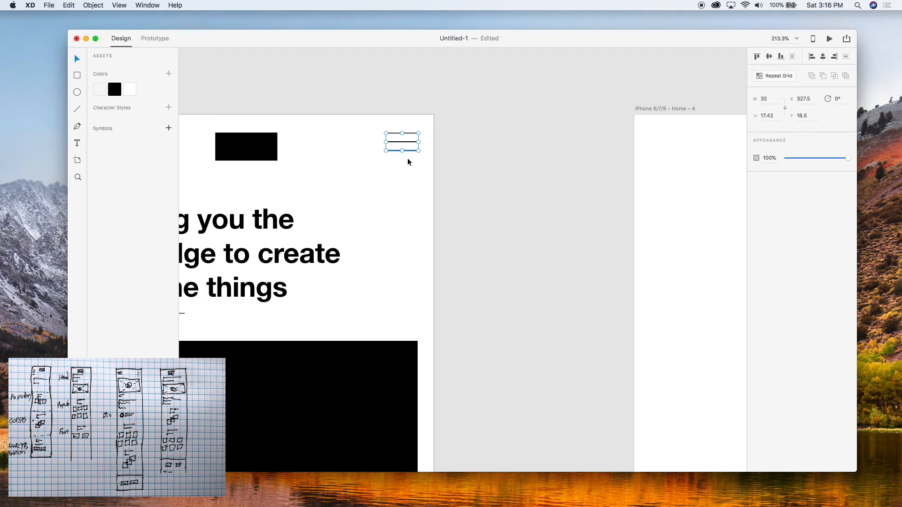
drag(443, 171, 371, 118)
drag(402, 146, 400, 150)
click(464, 168)
key(super+0)
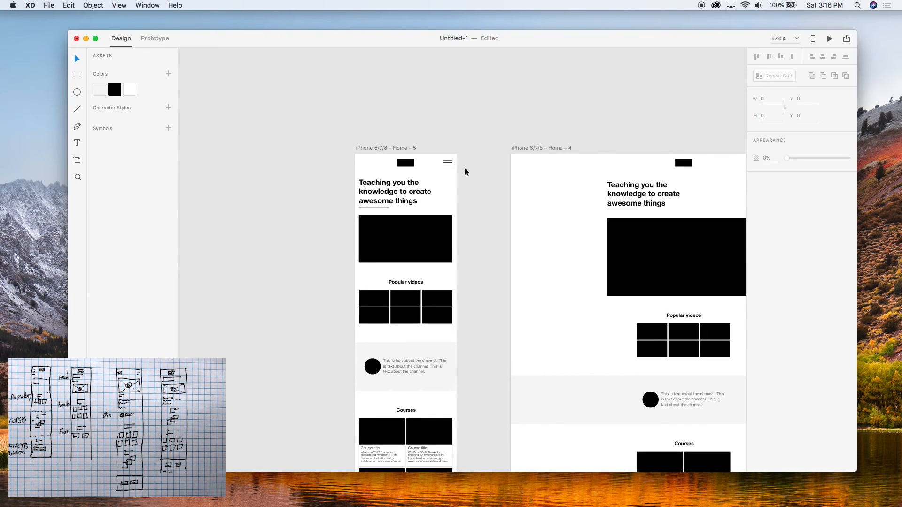
scroll(472, 183, down, 2)
Narrow the menu icon slightly from its left edge on the copied phone artboard.
click(437, 146)
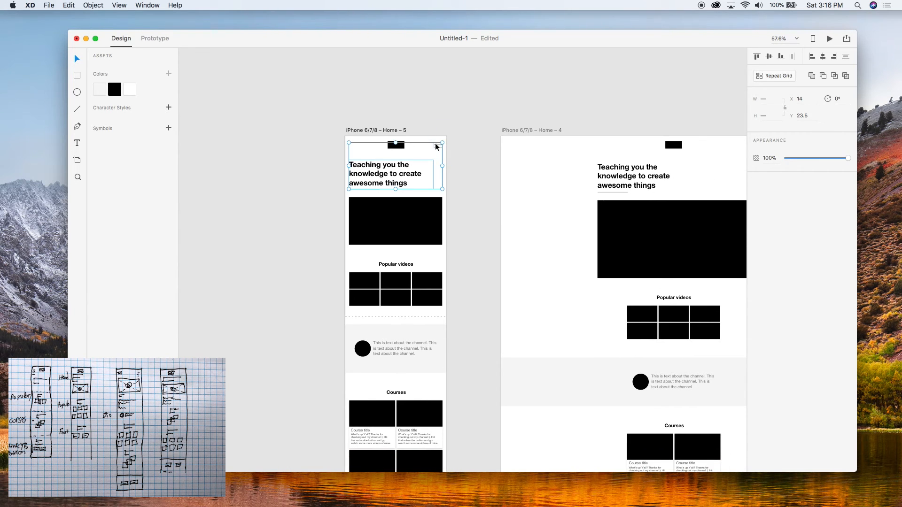
click(466, 153)
scroll(441, 111, up, 2)
click(439, 178)
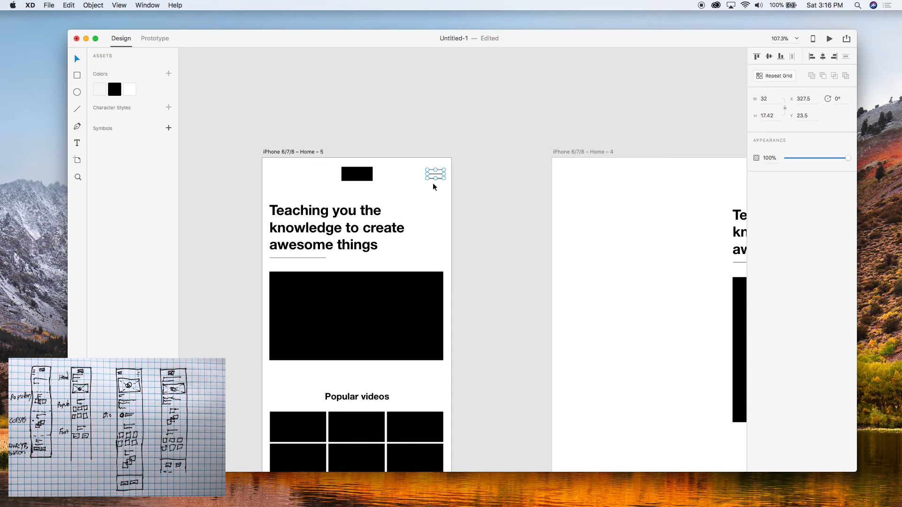
drag(428, 174, 433, 174)
click(466, 184)
scroll(461, 204, down, 5)
scroll(461, 206, down, 3)
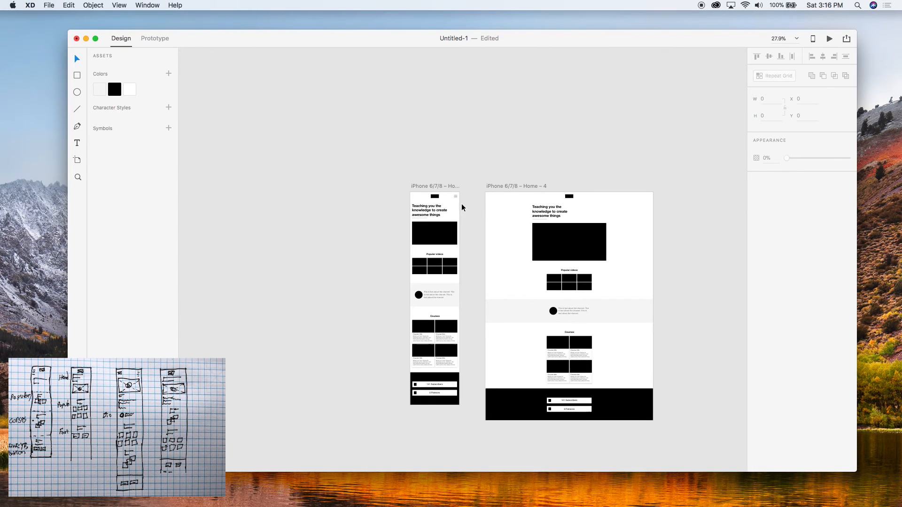
scroll(463, 204, up, 4)
mouse_move(402, 188)
mouse_down()
mouse_move(365, 188)
mouse_move(406, 188)
mouse_up()
click(468, 176)
scroll(468, 176, down, 4)
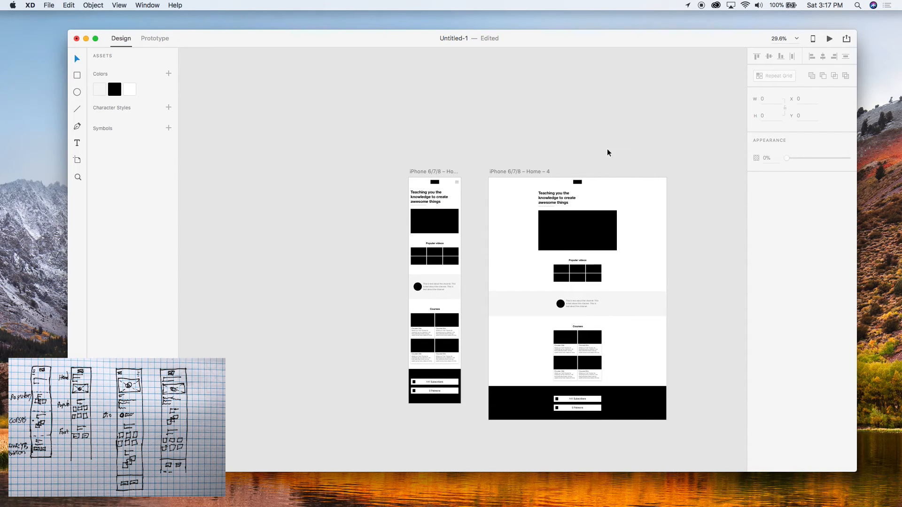
Delete the copied wide artboard beside the copied phone artboard.
scroll(435, 185, up, 4)
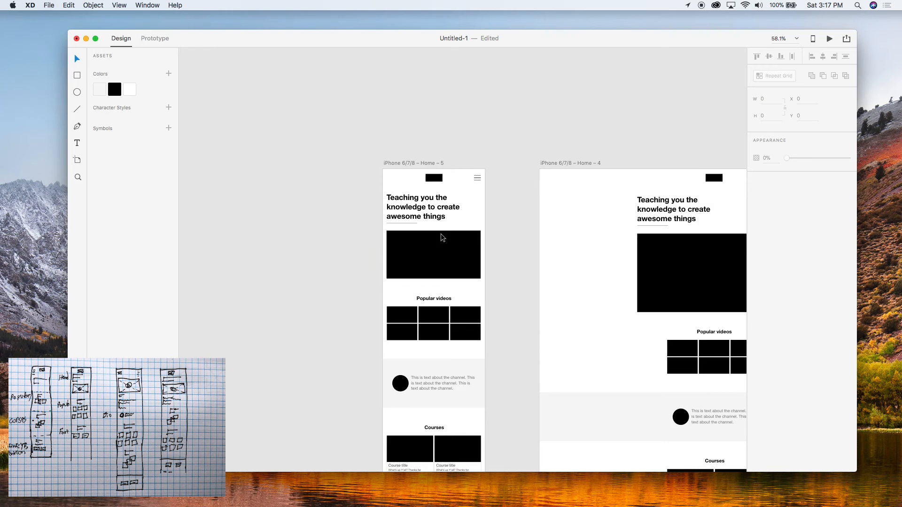
scroll(441, 246, down, 4)
scroll(441, 247, down, 5)
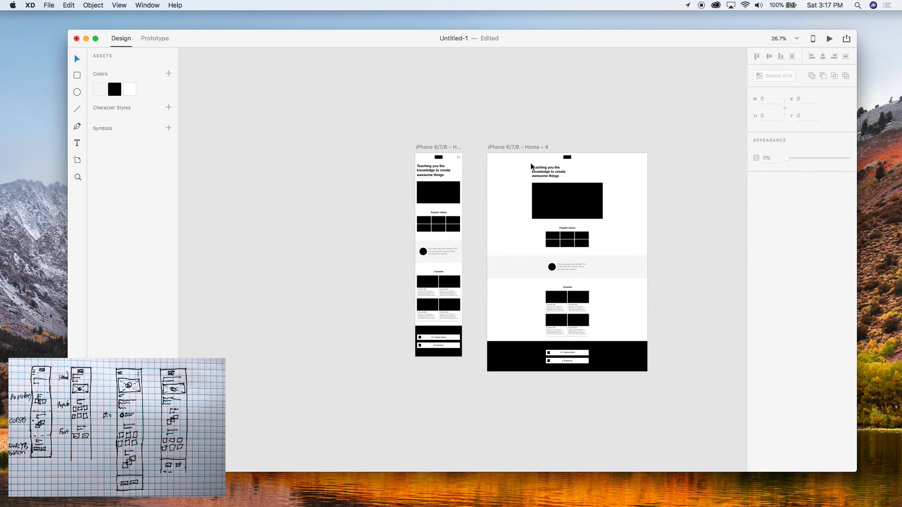
scroll(449, 218, up, 3)
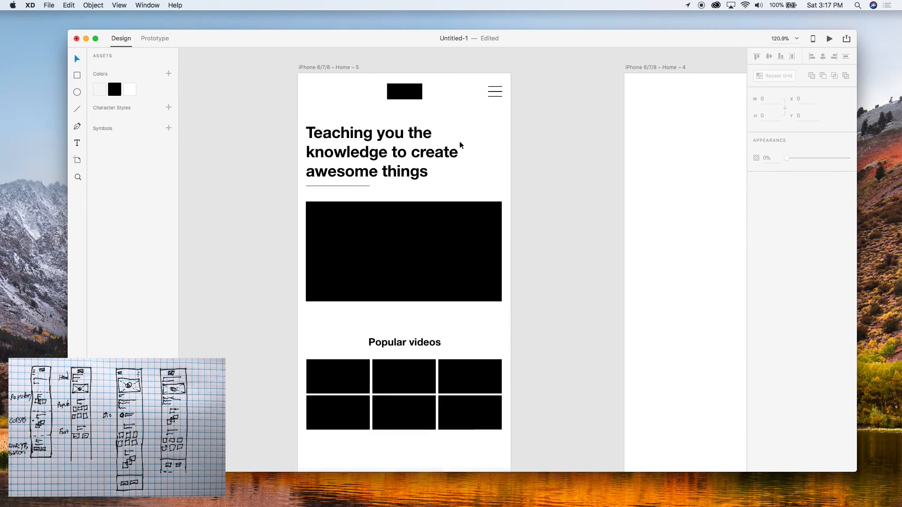
scroll(459, 142, down, 3)
click(396, 103)
click(553, 102)
key(Delete)
scroll(549, 117, down, 3)
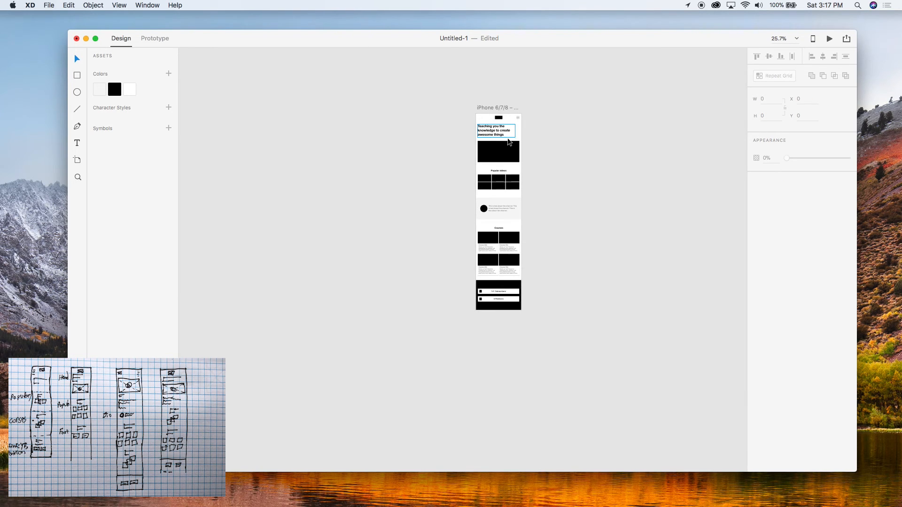
Delete the three-line menu icon from the header of the copied phone artboard.
scroll(499, 107, up, 3)
drag(564, 138, 532, 98)
key(Delete)
Start saving the document and choose the Desktop folder in the home directory as its location.
key(super+s)
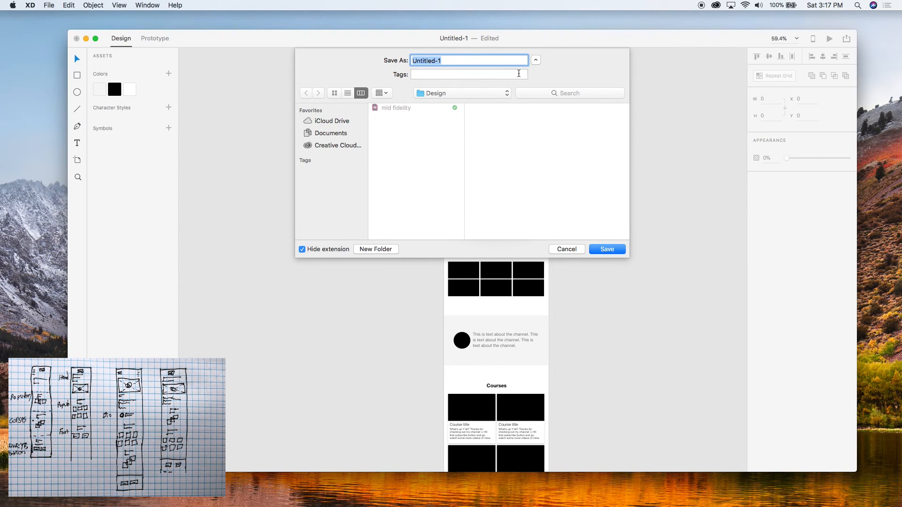
click(405, 193)
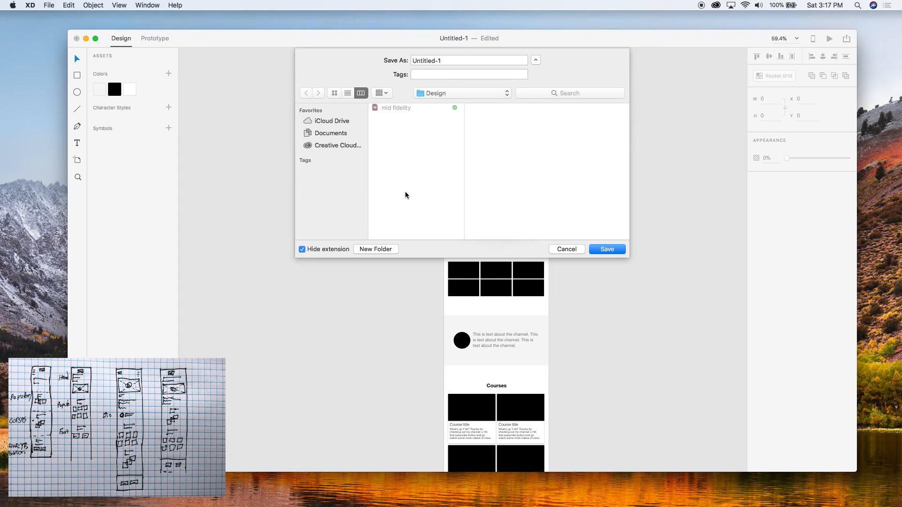
click(405, 192)
click(405, 192)
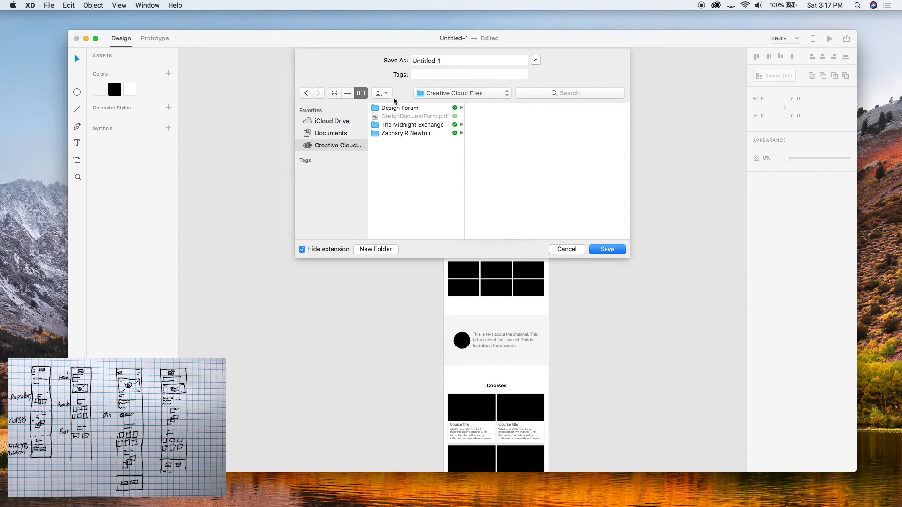
key(super+Up)
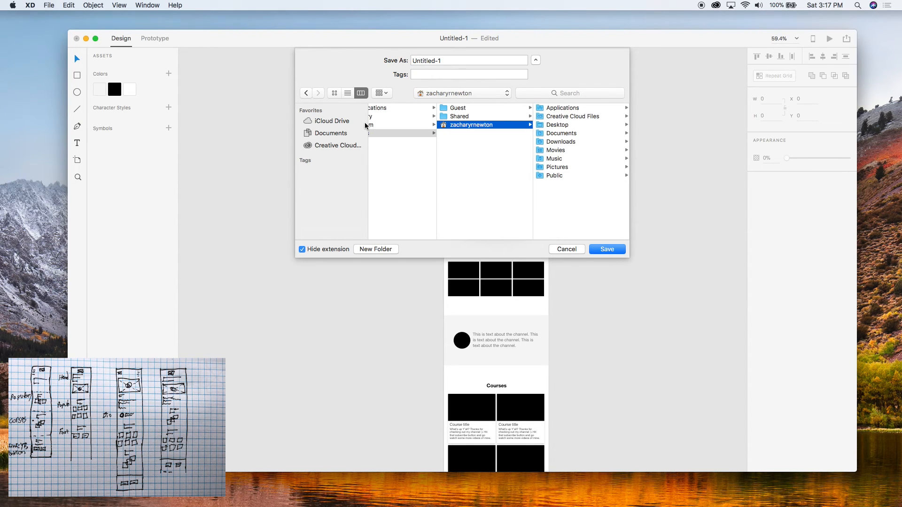
click(573, 127)
Name the file wireframe and save it to the Desktop.
click(476, 59)
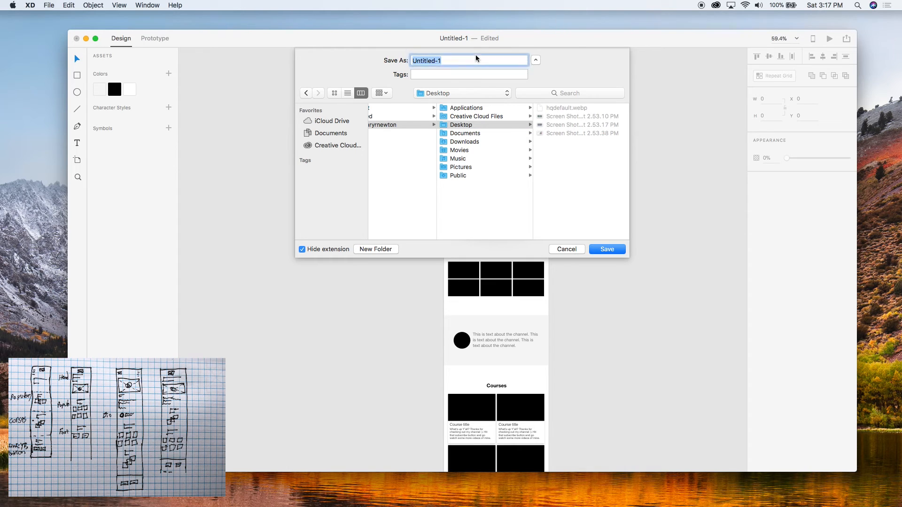
text(desig)
key(BackSpace)
key(BackSpace)
key(BackSpace)
key(BackSpace)
key(BackSpace)
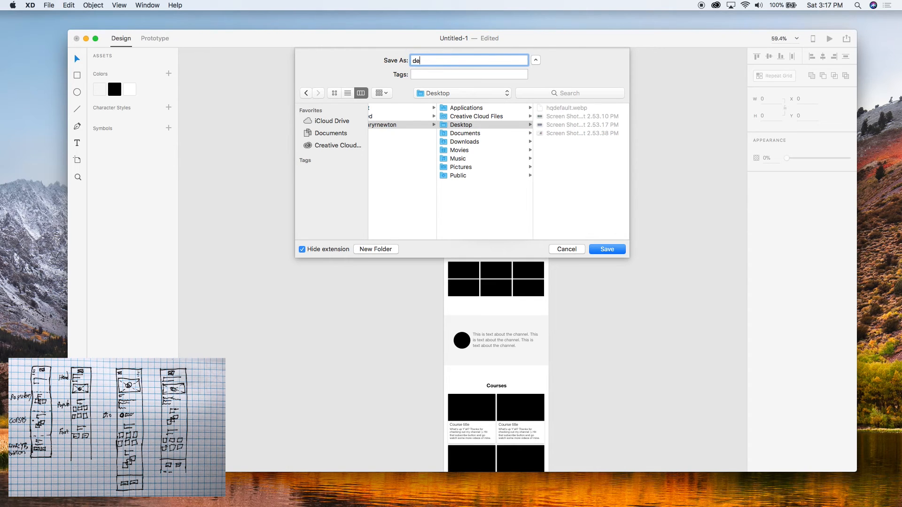
text(wireframe)
key(Return)
scroll(584, 140, down, 5)
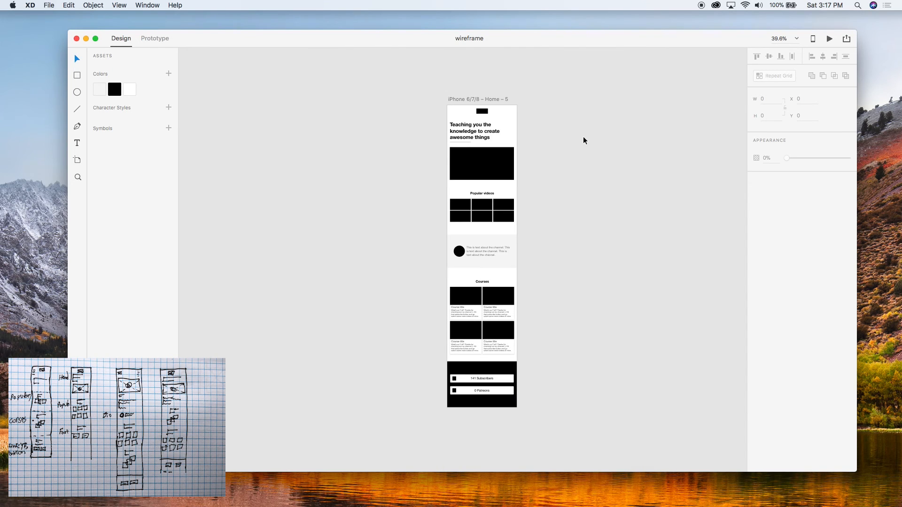
scroll(584, 139, right, 4)
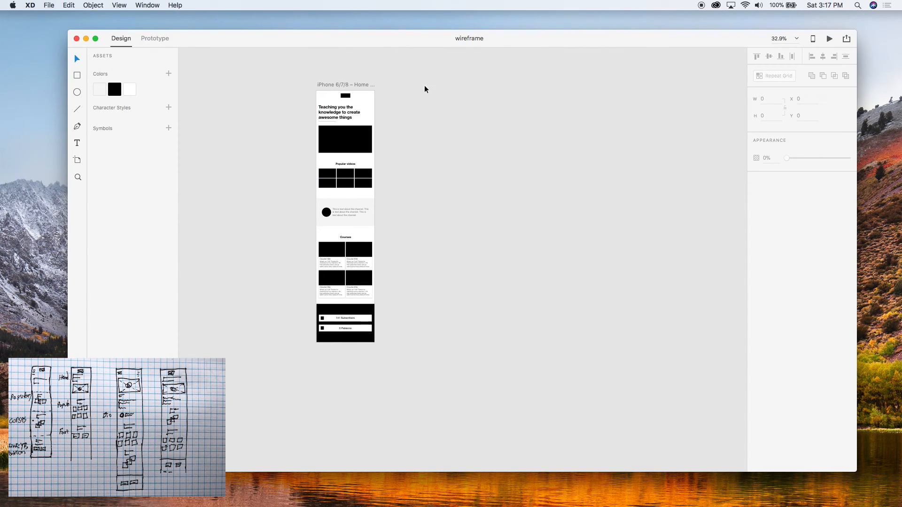